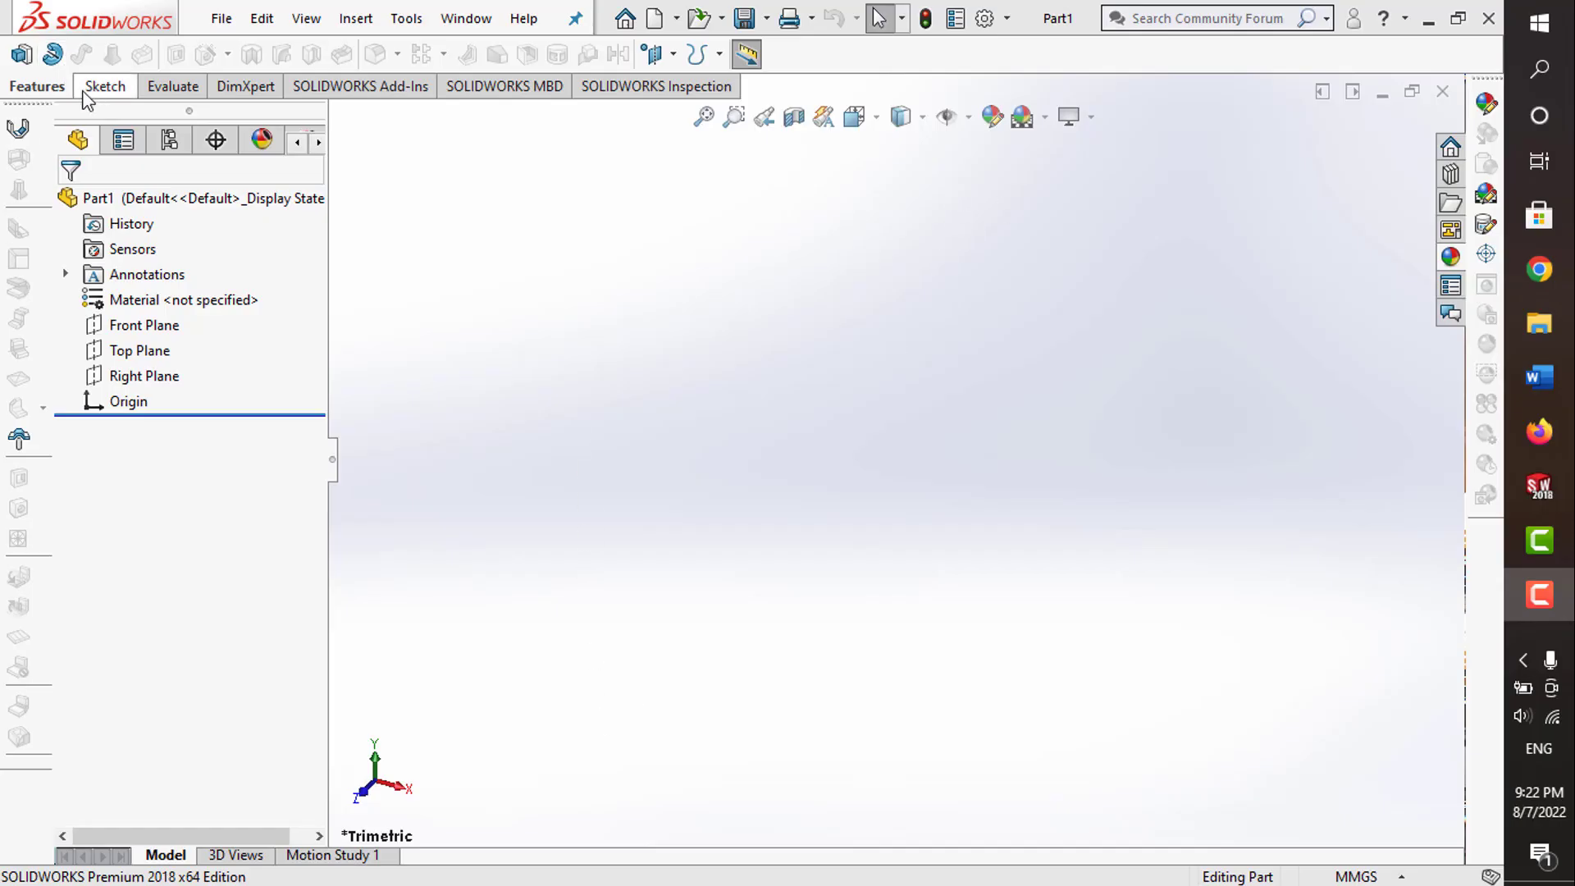
- Start a sketch on the Front Plane with an infinite vertical centerline through the origin
{"action": "left_click", "coordinate": [85, 90]}
{"action": "left_click", "coordinate": [22, 54]}
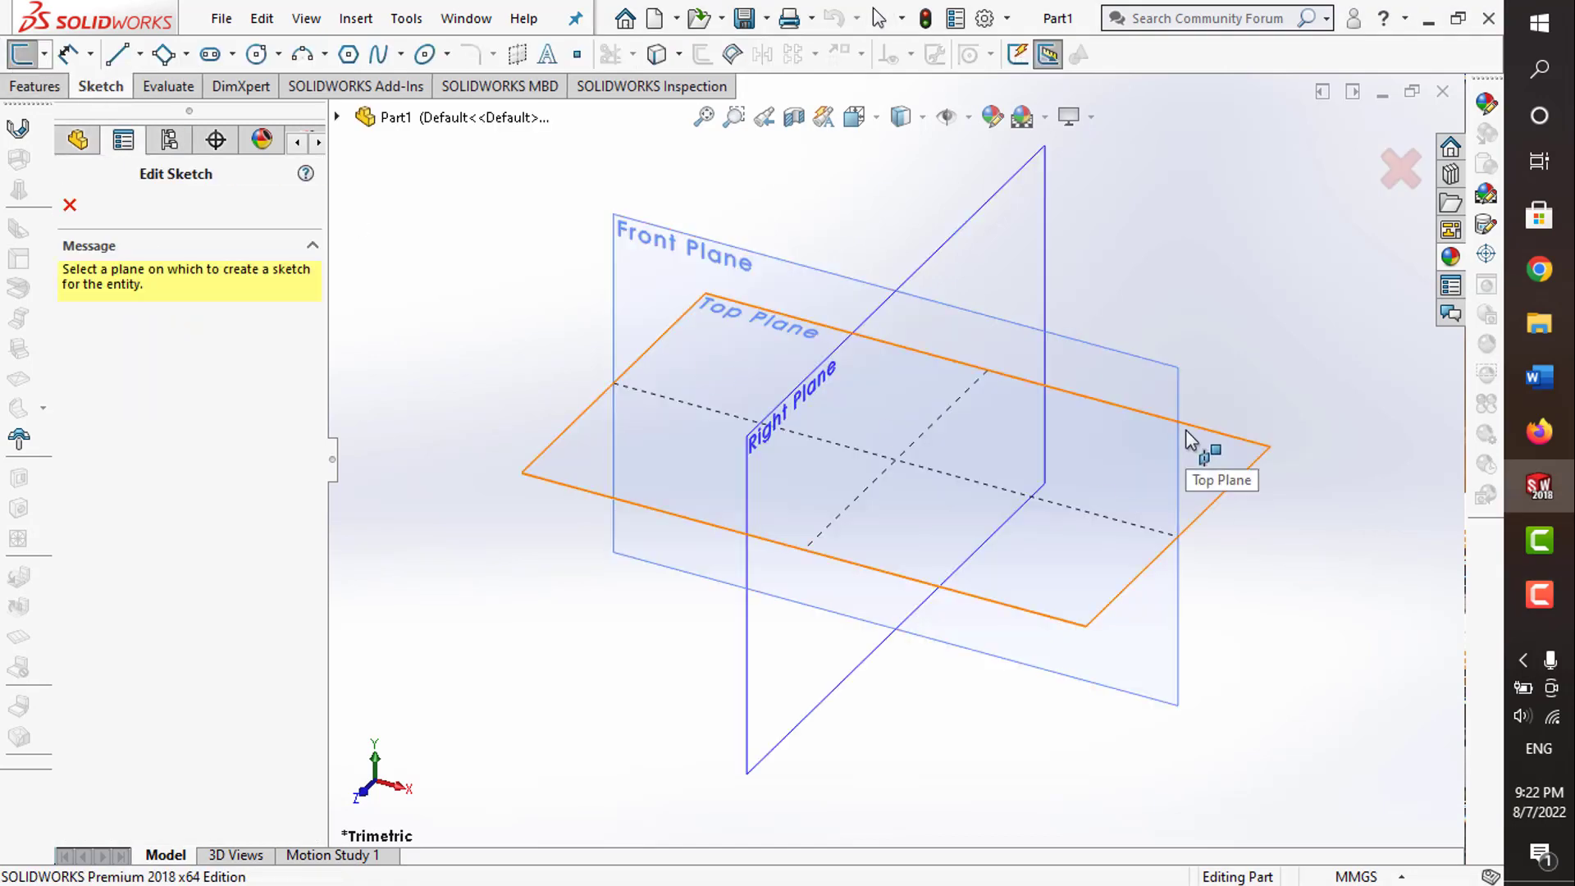
{"action": "left_click", "coordinate": [1174, 432]}
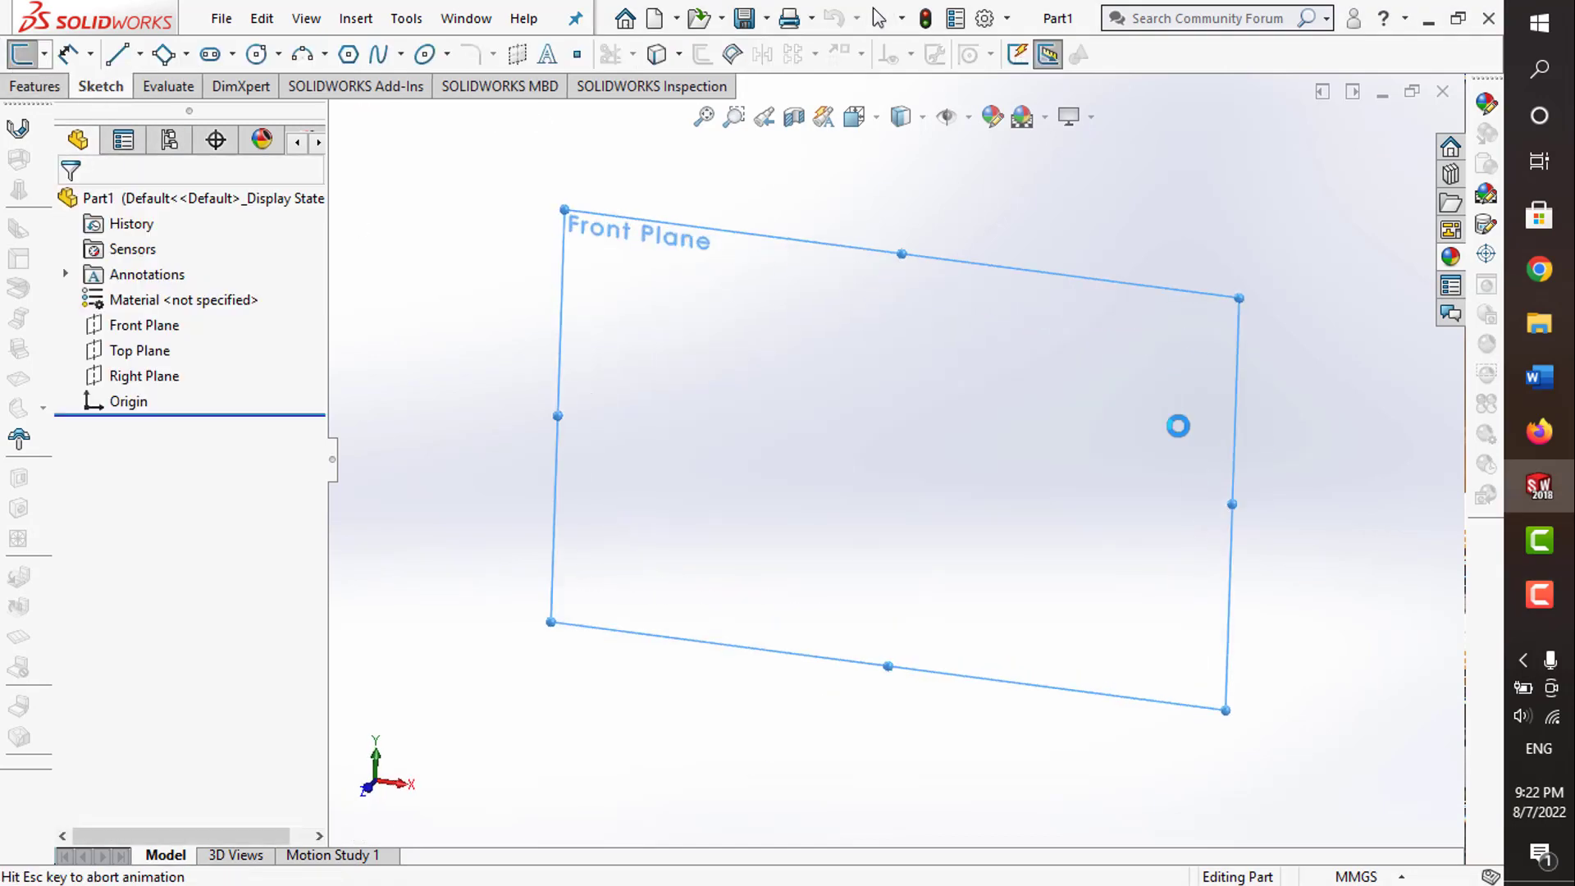
{"action": "left_click", "coordinate": [140, 54]}
{"action": "left_click", "coordinate": [156, 102]}
{"action": "left_click", "coordinate": [894, 459]}
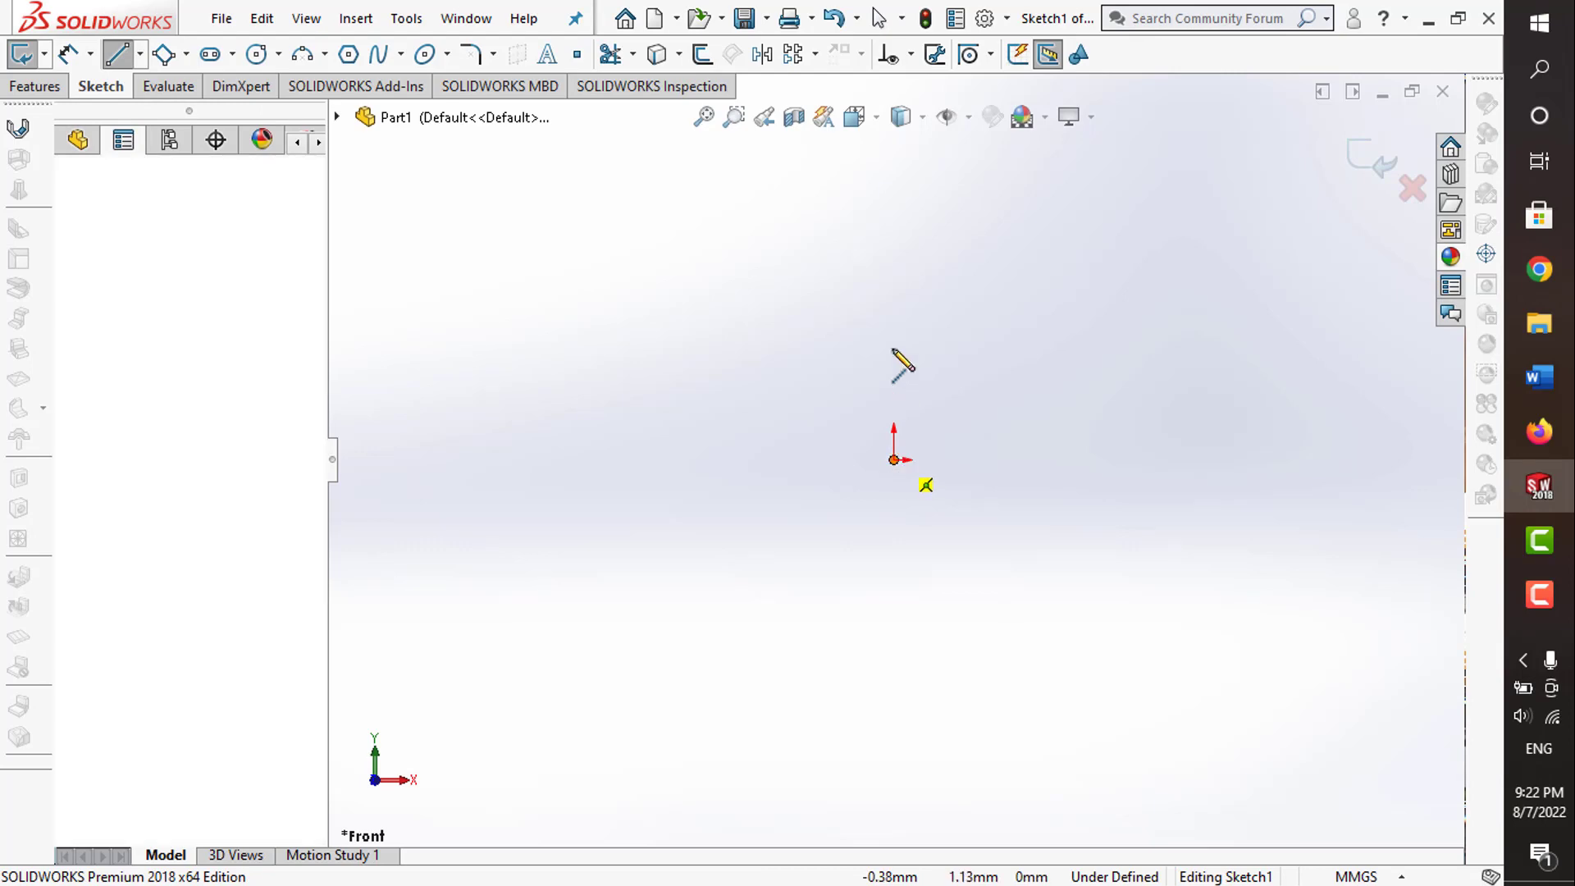
{"action": "key", "text": "Escape"}
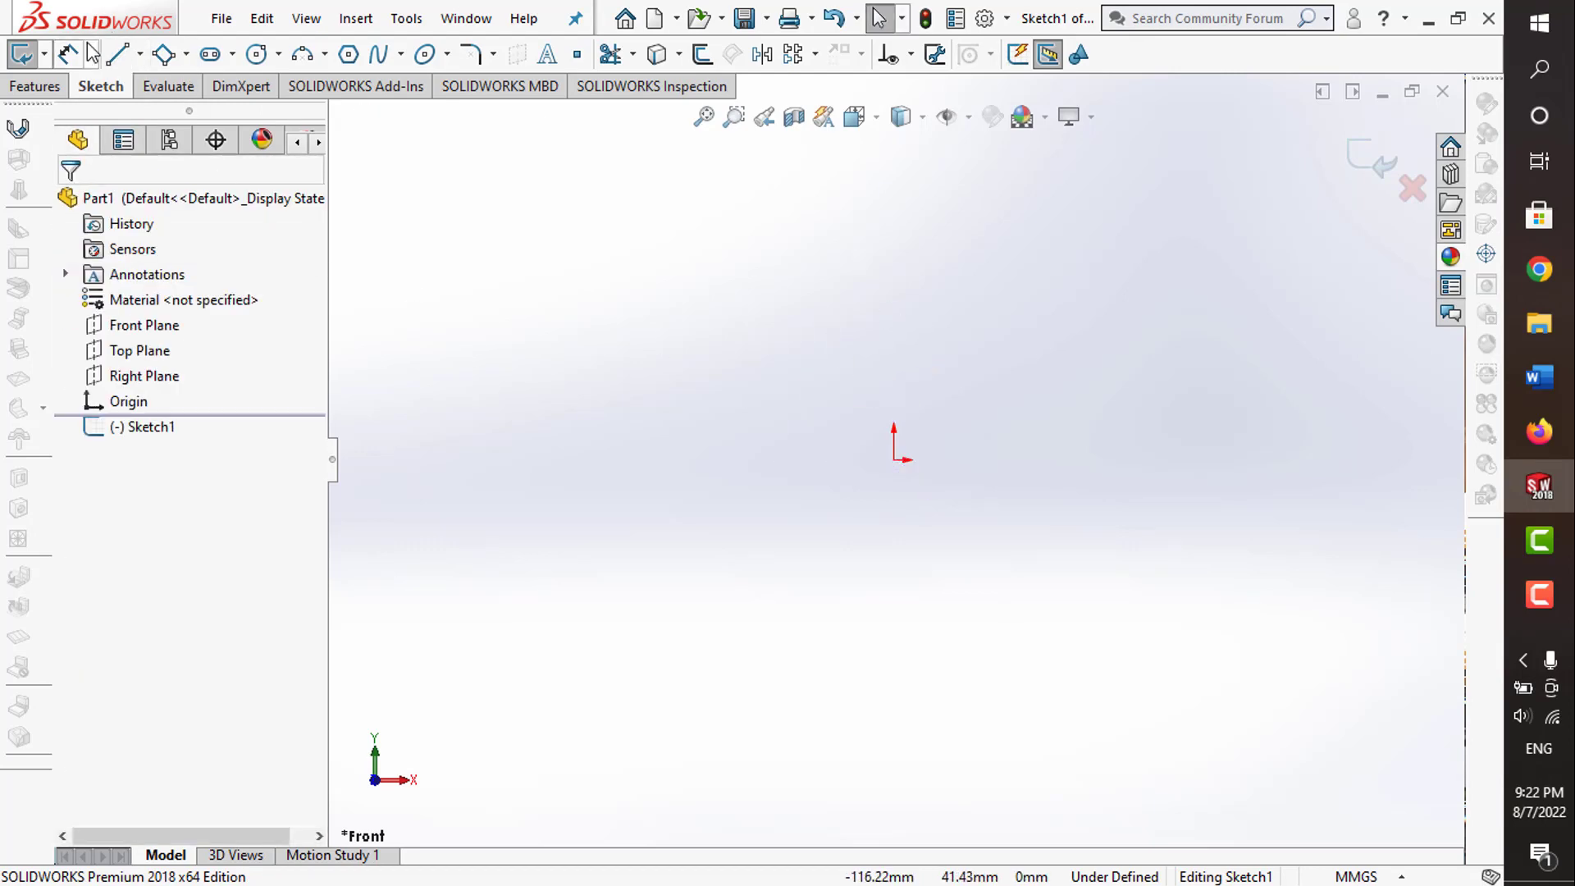
{"action": "left_click", "coordinate": [137, 55]}
{"action": "left_click", "coordinate": [160, 108]}
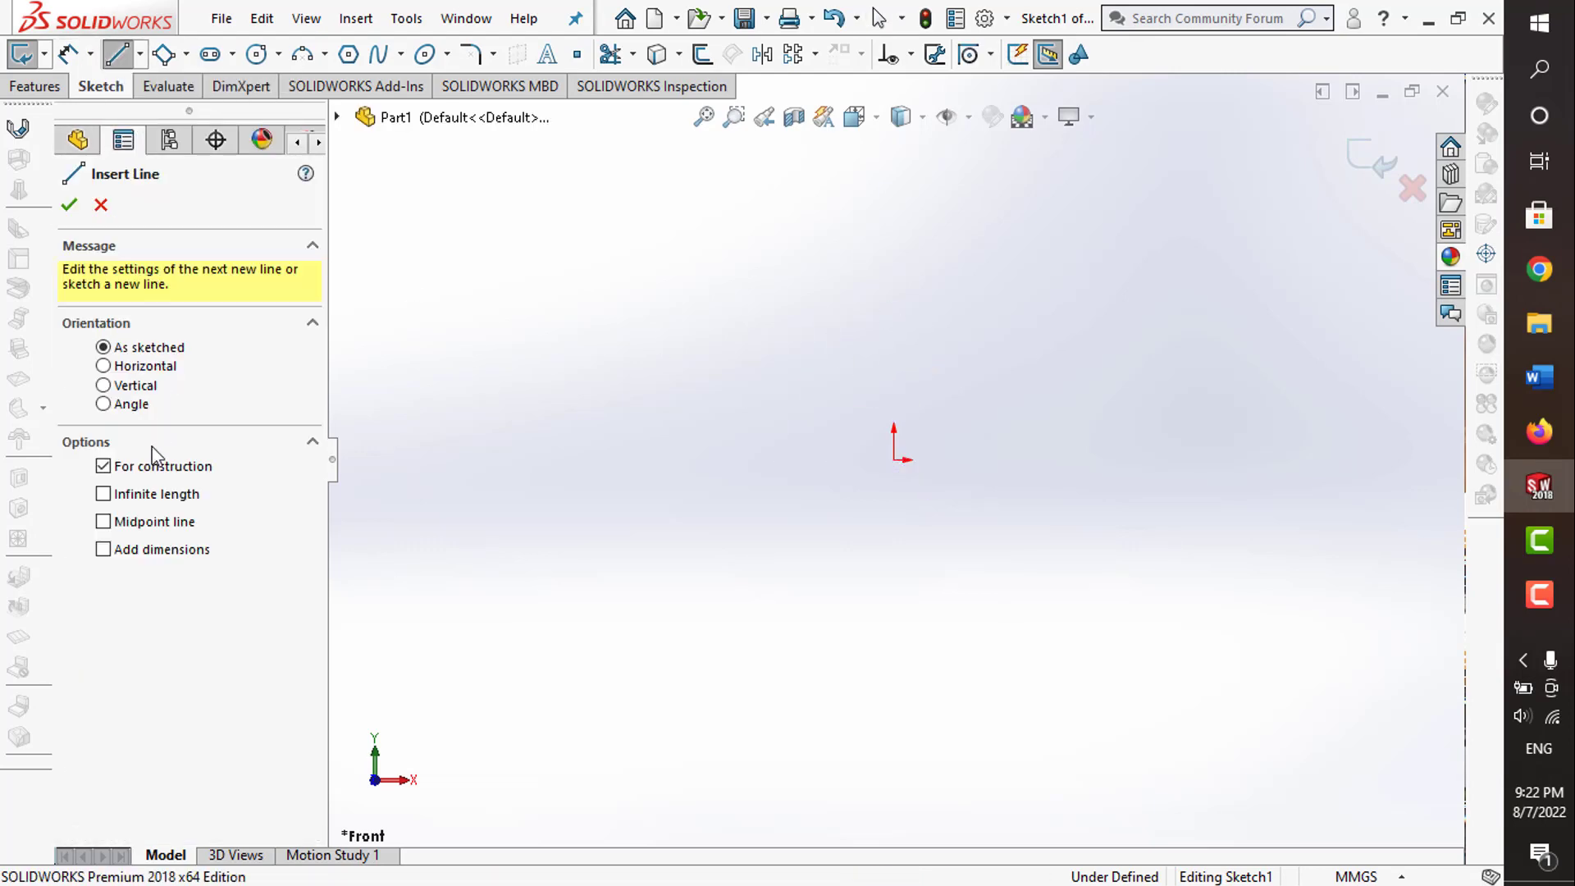
{"action": "left_click", "coordinate": [150, 496]}
{"action": "left_click", "coordinate": [894, 460]}
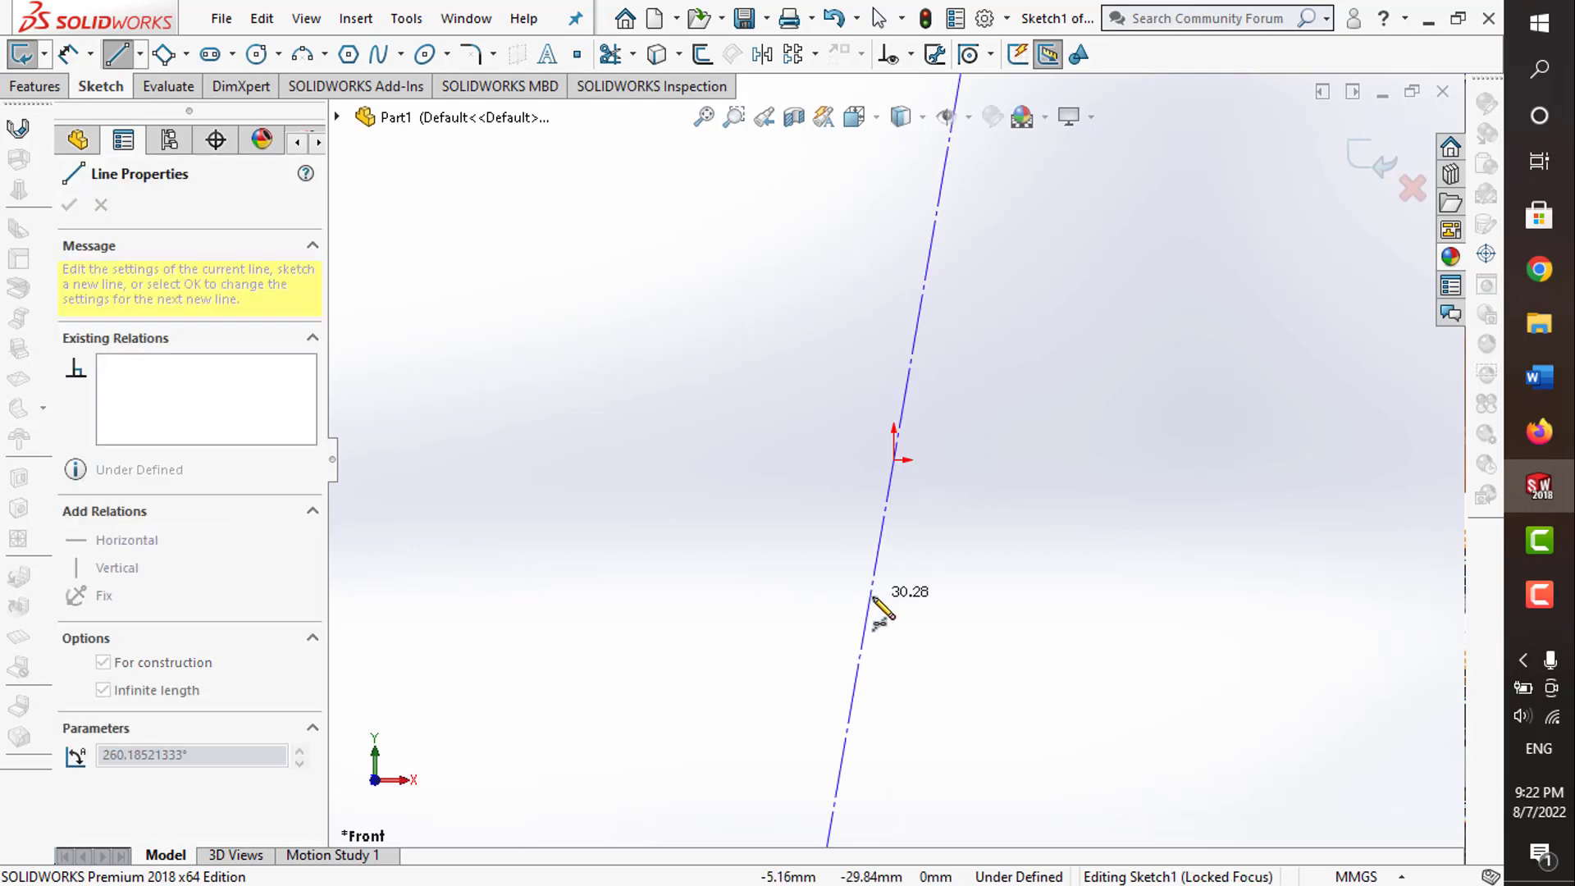
{"action": "left_click", "coordinate": [897, 605]}
{"action": "key", "text": "Escape"}
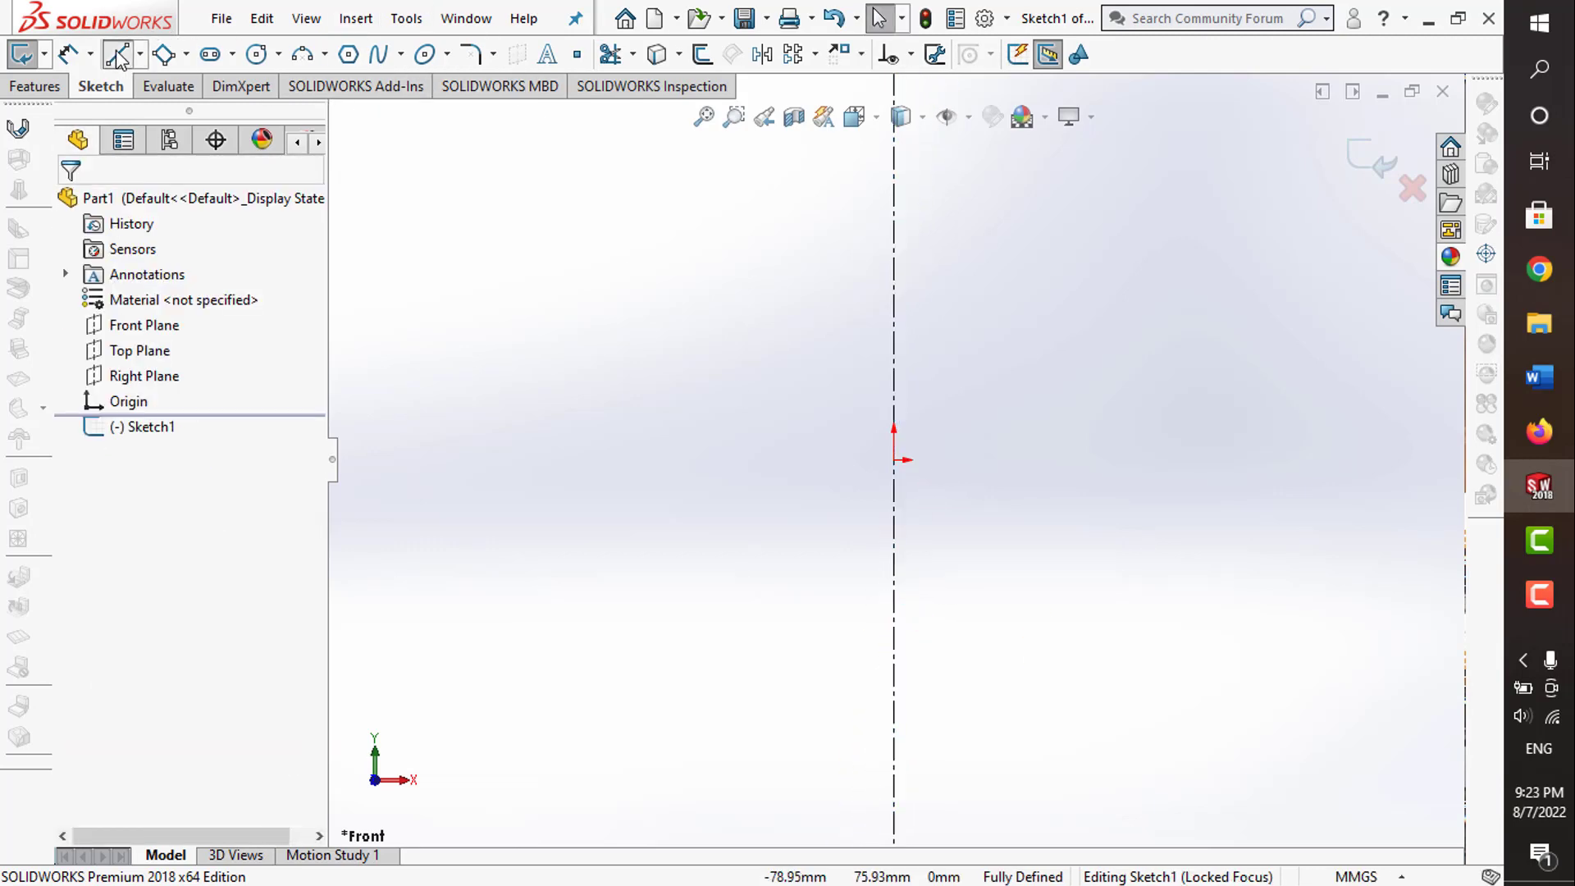
- Draw three profile lines (up the axis, across the top, down the right side) and an origin-centred circle
{"action": "left_click", "coordinate": [118, 55]}
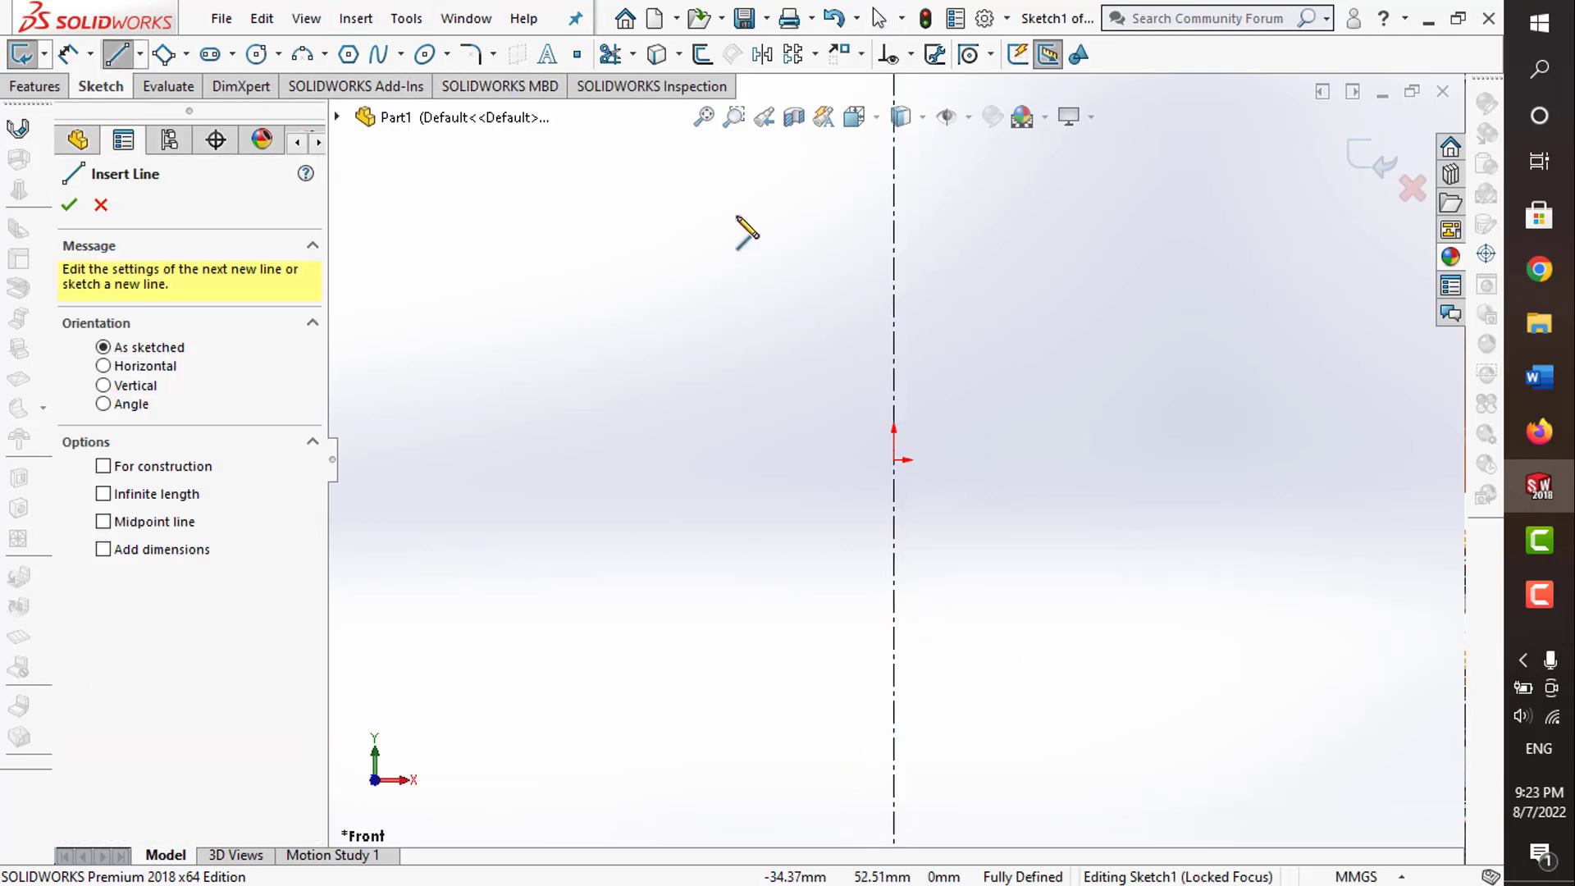
{"action": "left_click", "coordinate": [894, 546]}
{"action": "left_click", "coordinate": [894, 302]}
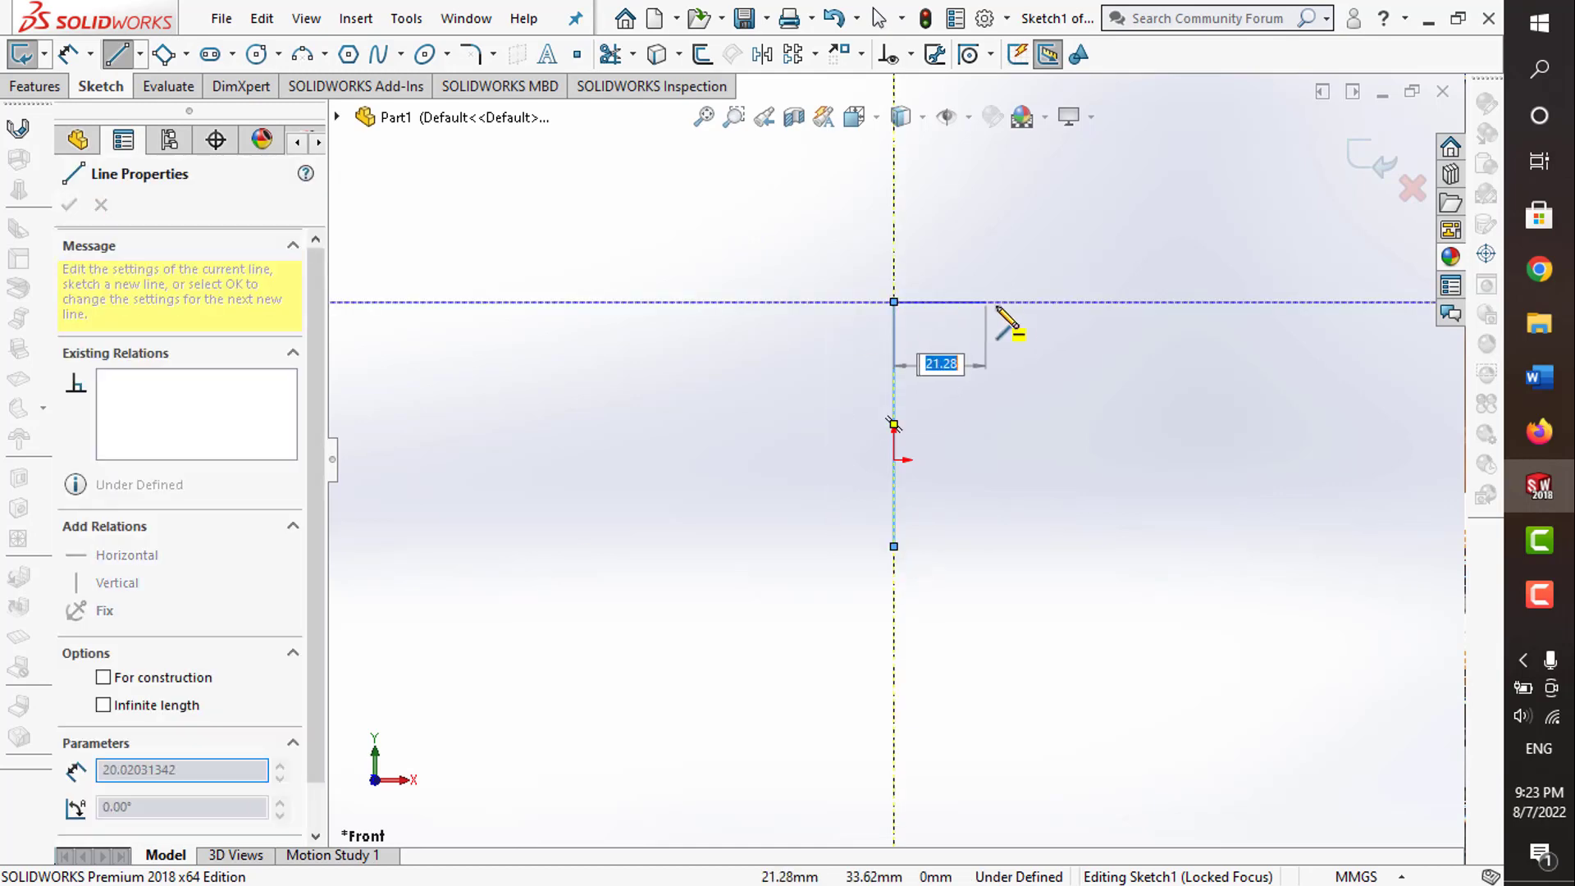
{"action": "left_click", "coordinate": [1008, 302]}
{"action": "left_click", "coordinate": [1007, 459]}
{"action": "key", "text": "Escape"}
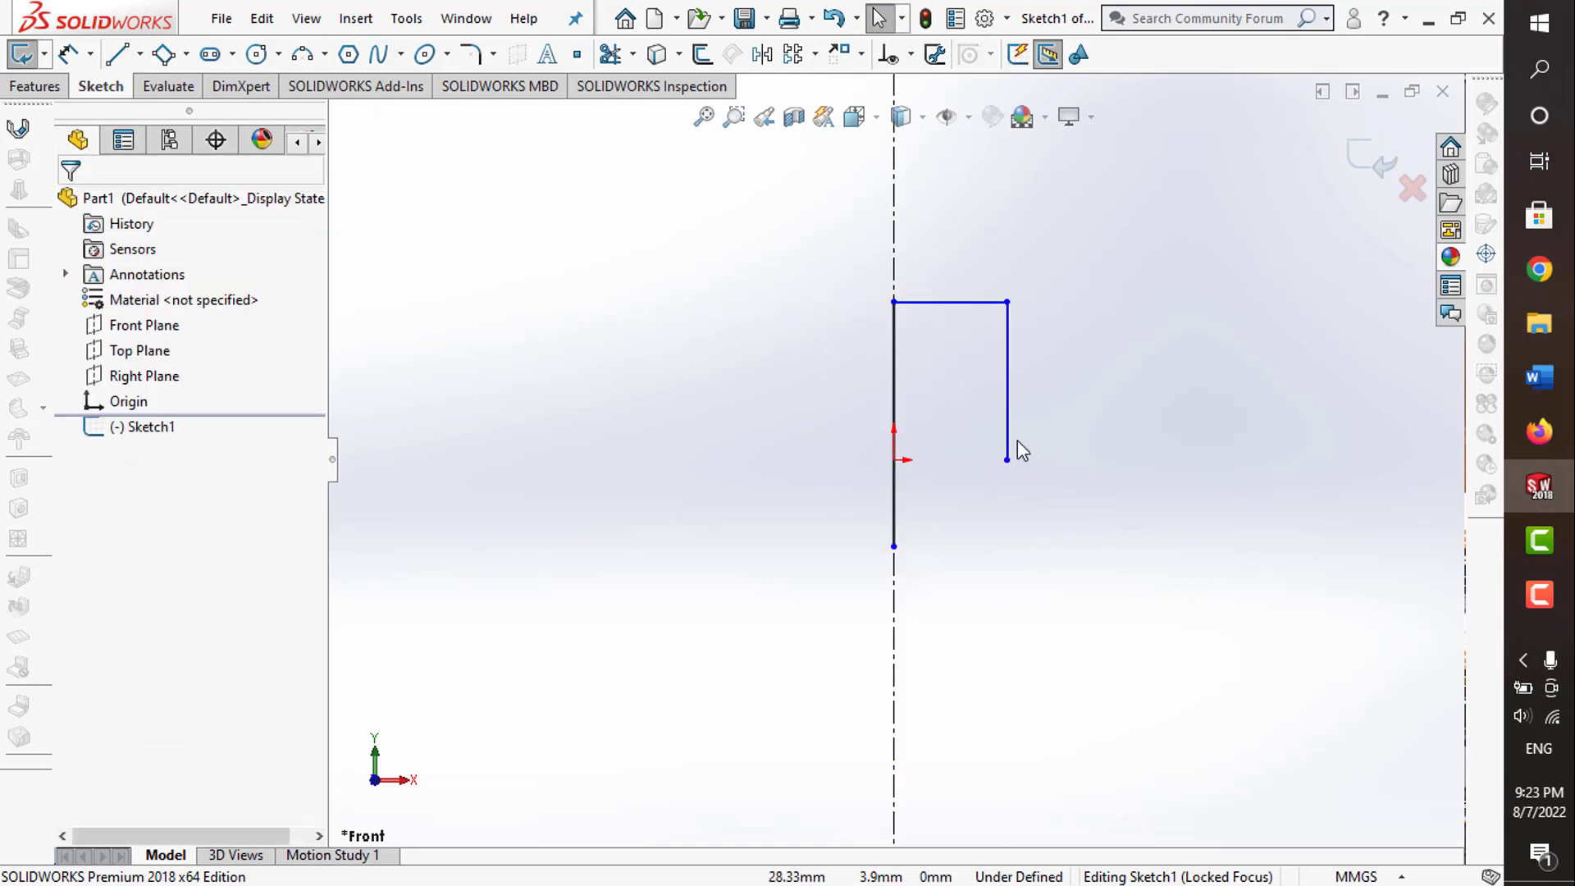
{"action": "left_click", "coordinate": [256, 54]}
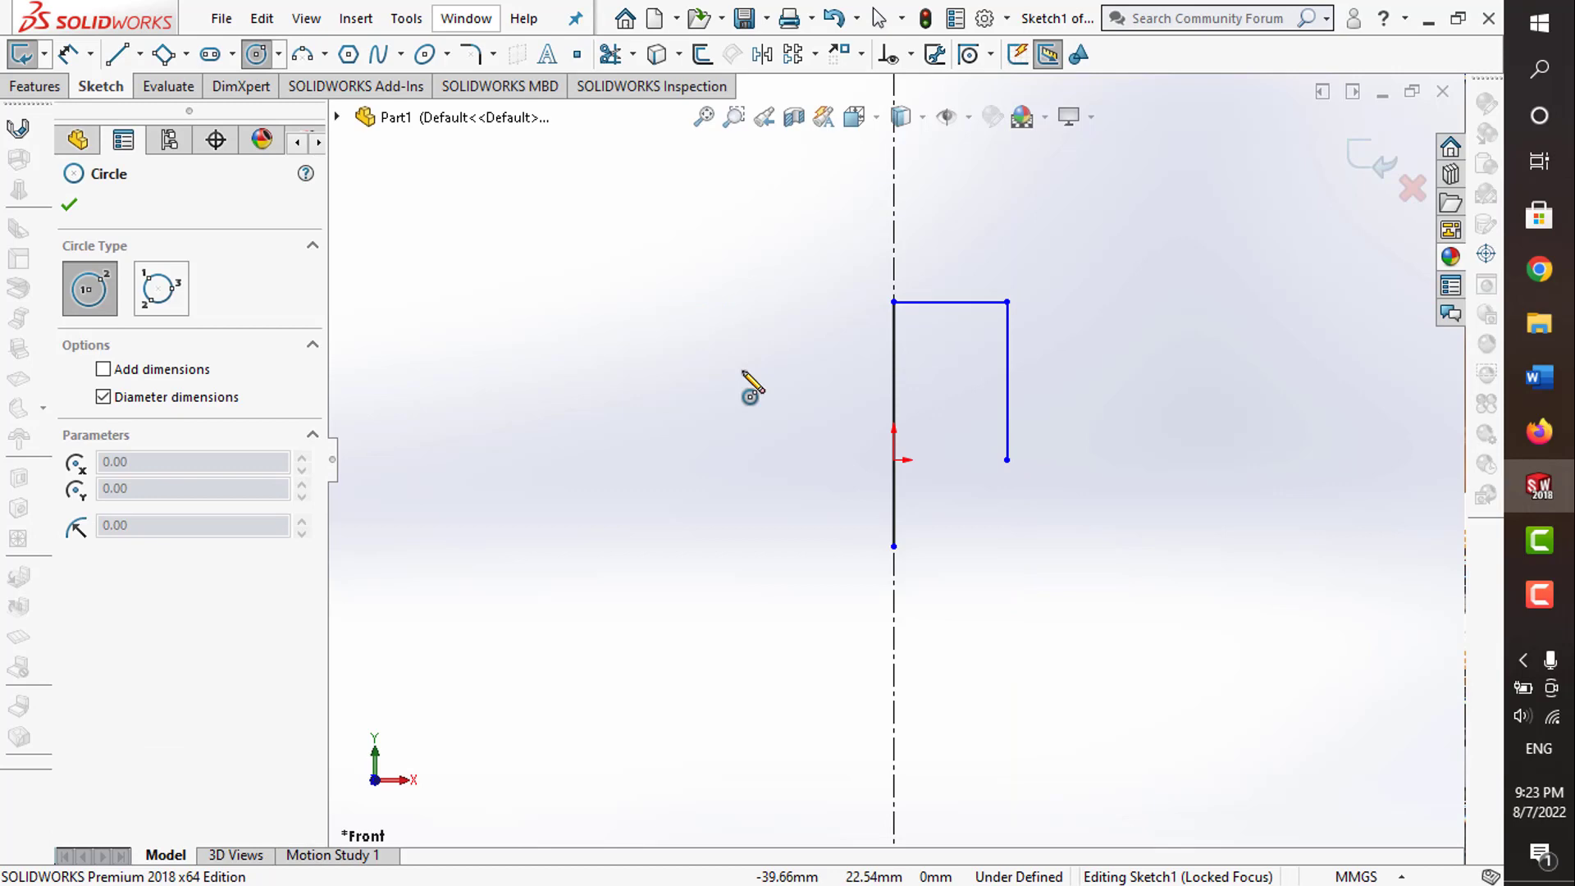
{"action": "left_click", "coordinate": [894, 459]}
{"action": "left_click", "coordinate": [1007, 460]}
{"action": "key", "text": "Escape"}
- Trim the circle down to a quarter arc closing the profile's bottom
{"action": "key", "text": "Escape"}
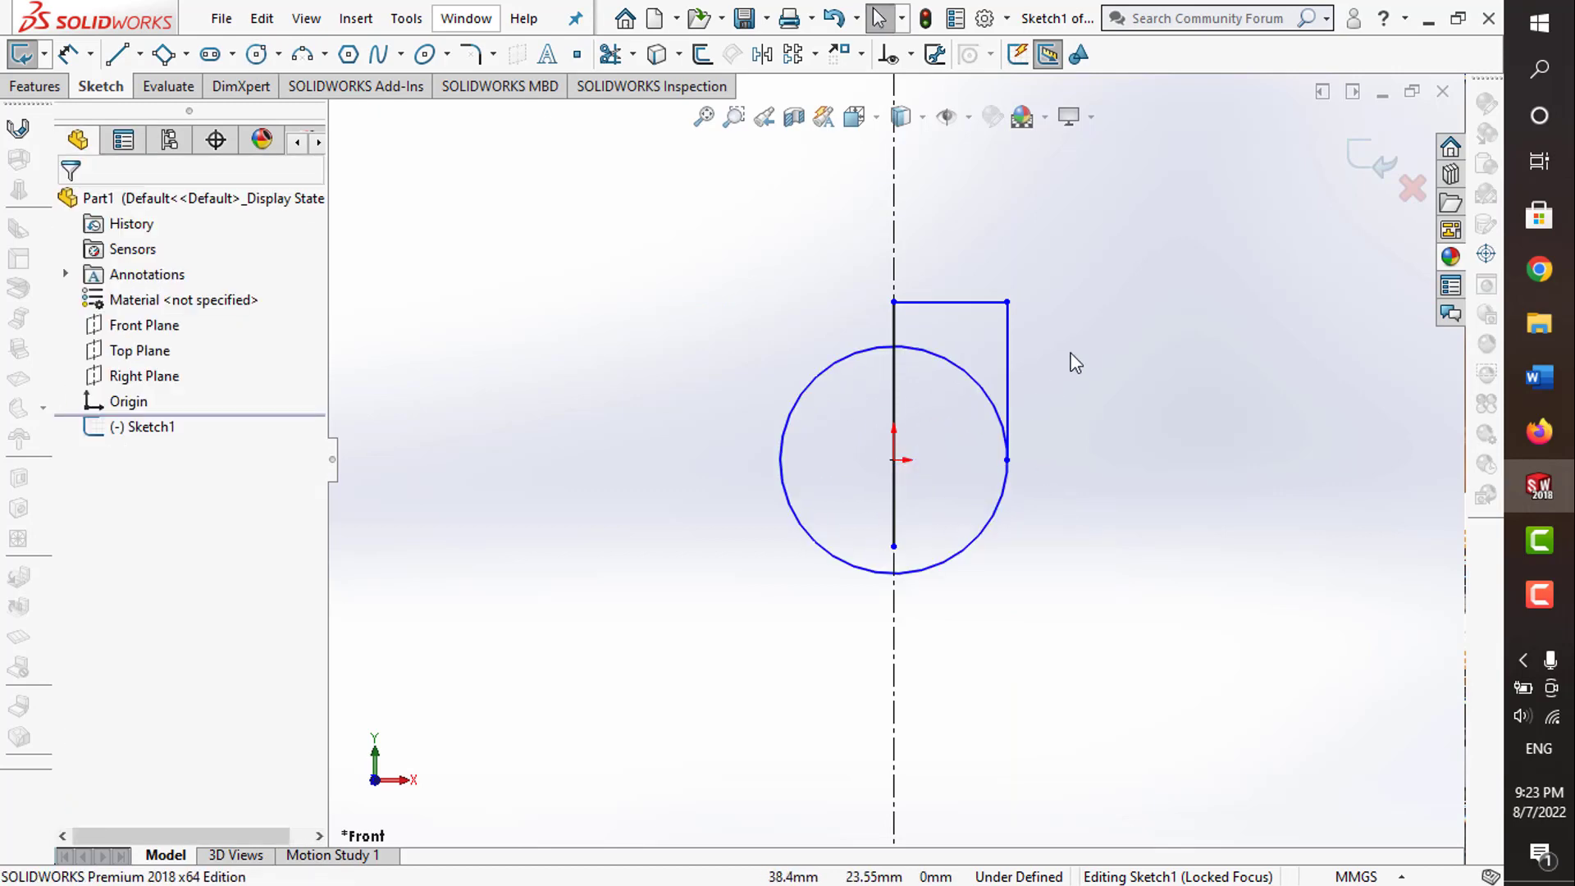
{"action": "key", "text": "ctrl+F2"}
{"action": "key", "text": "Escape"}
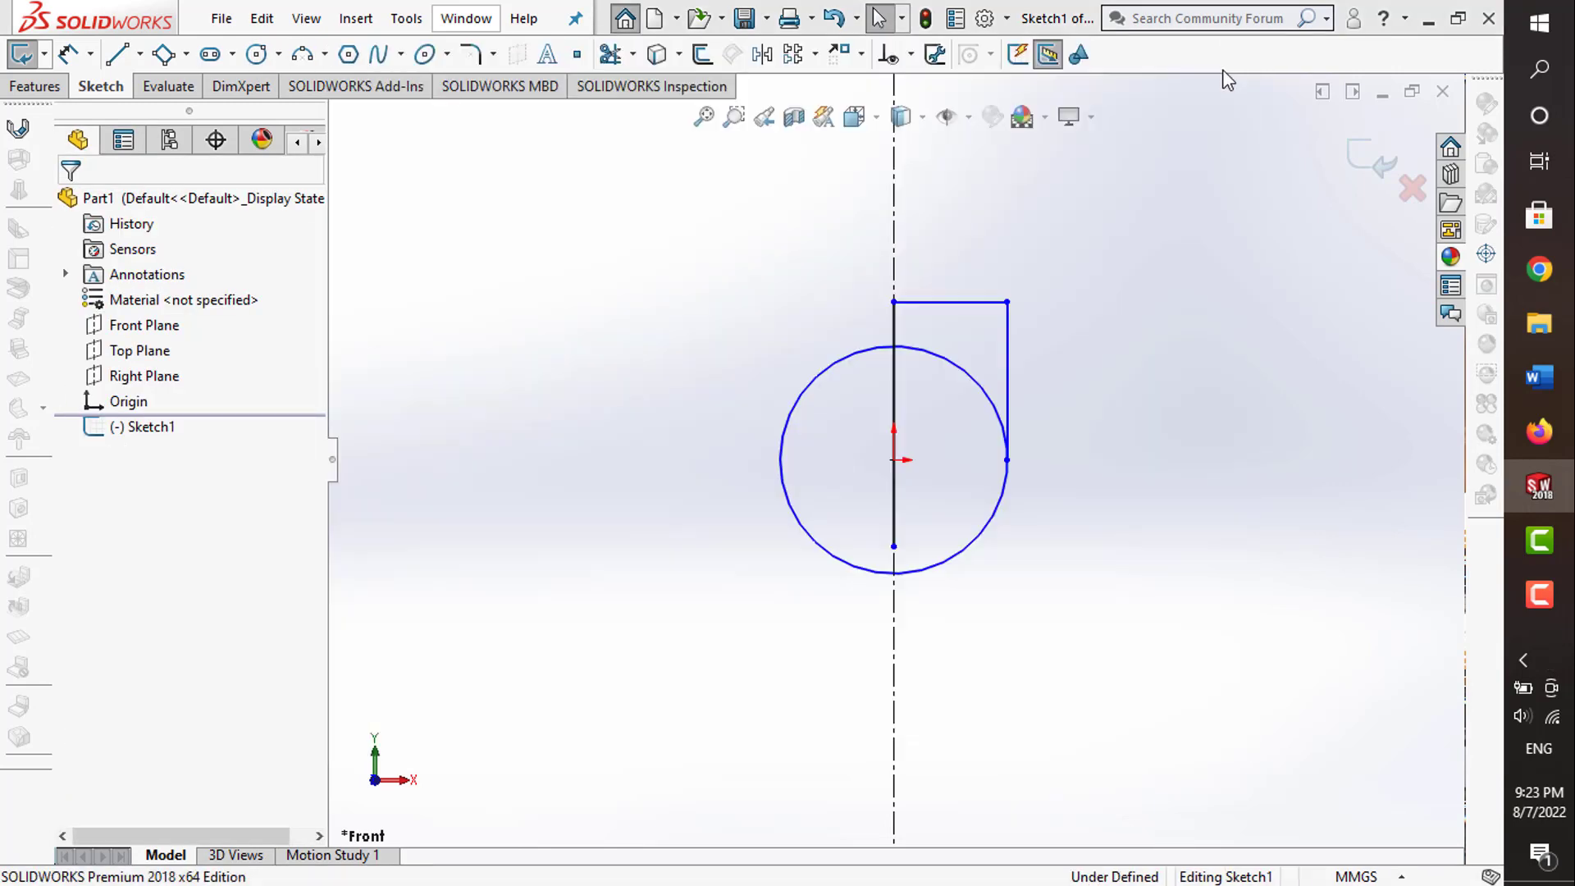
{"action": "left_click", "coordinate": [610, 54]}
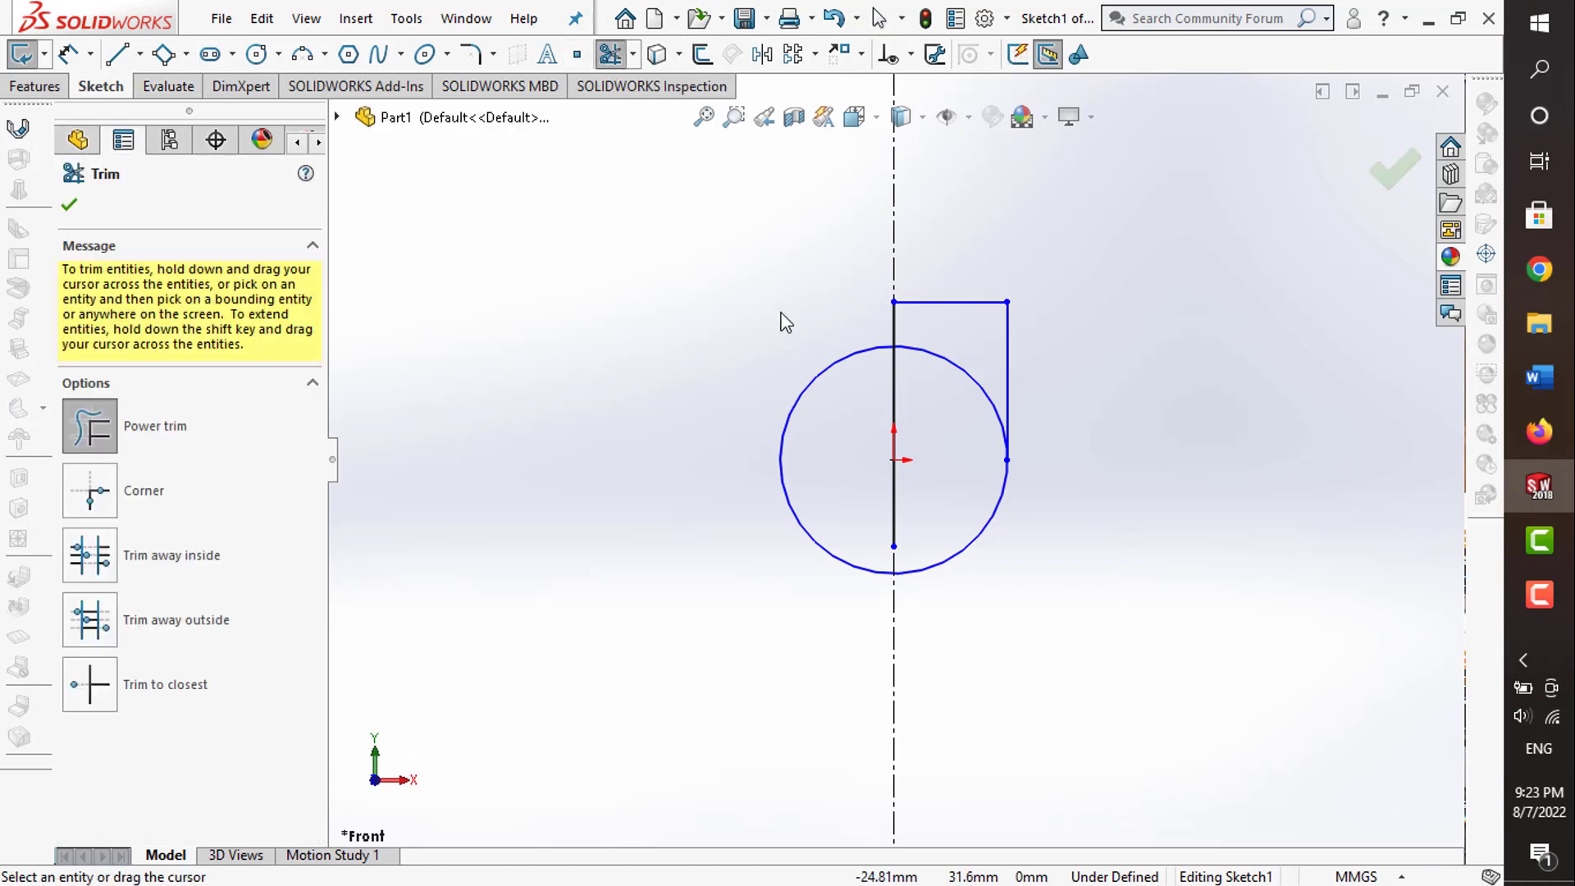
{"action": "left_click_drag", "start_coordinate": [781, 317], "coordinate": [899, 437]}
{"action": "left_click_drag", "start_coordinate": [957, 327], "coordinate": [971, 418]}
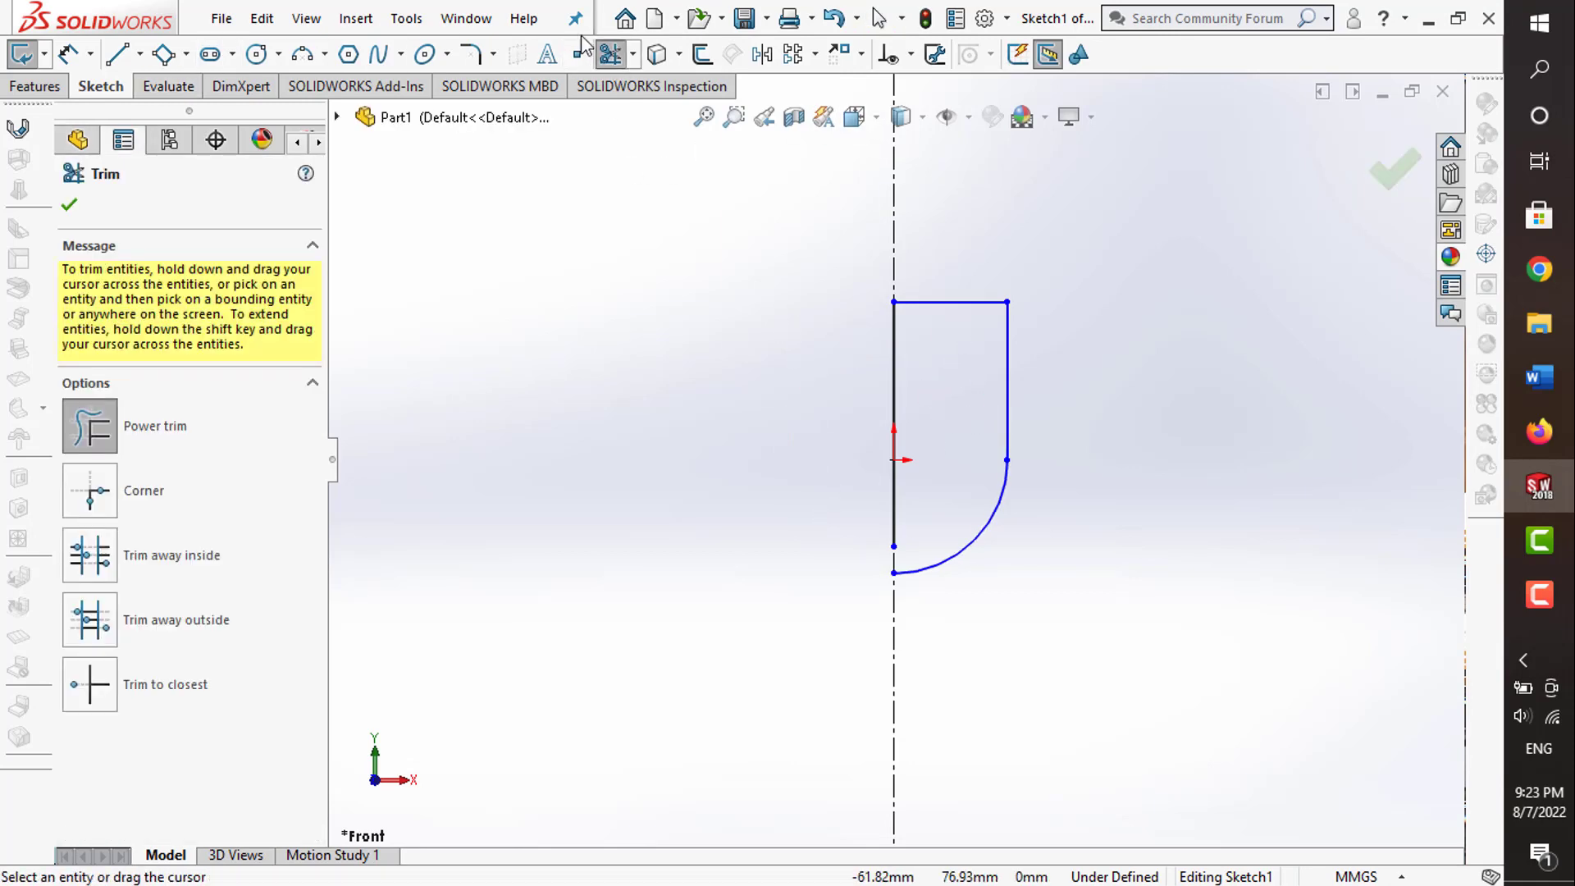
{"action": "key", "text": "Escape"}
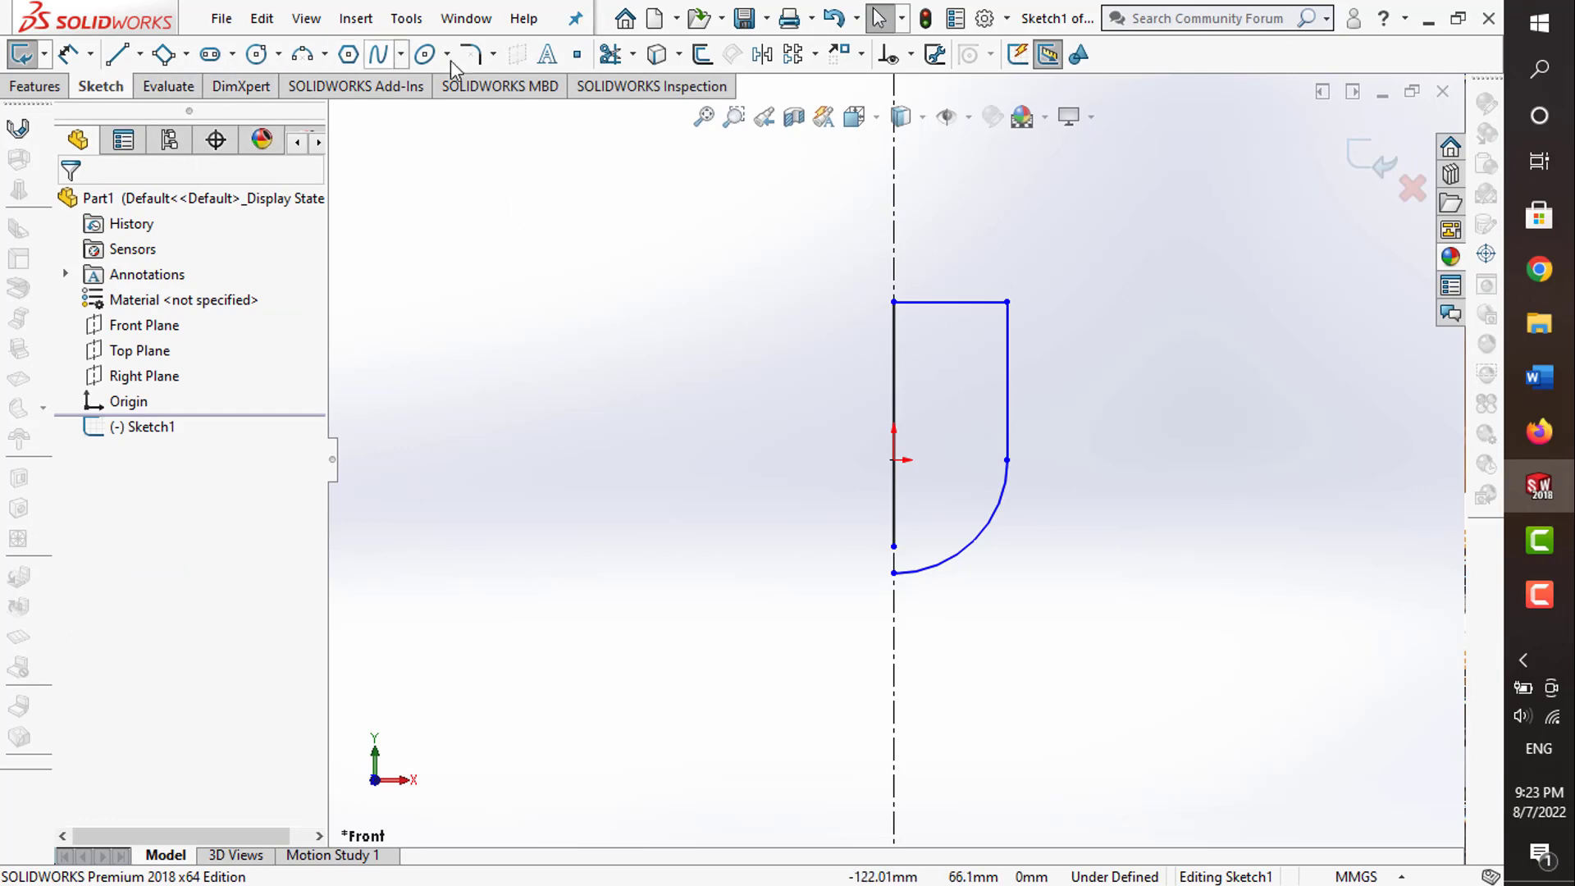
{"action": "left_click", "coordinate": [632, 54]}
{"action": "left_click", "coordinate": [656, 84]}
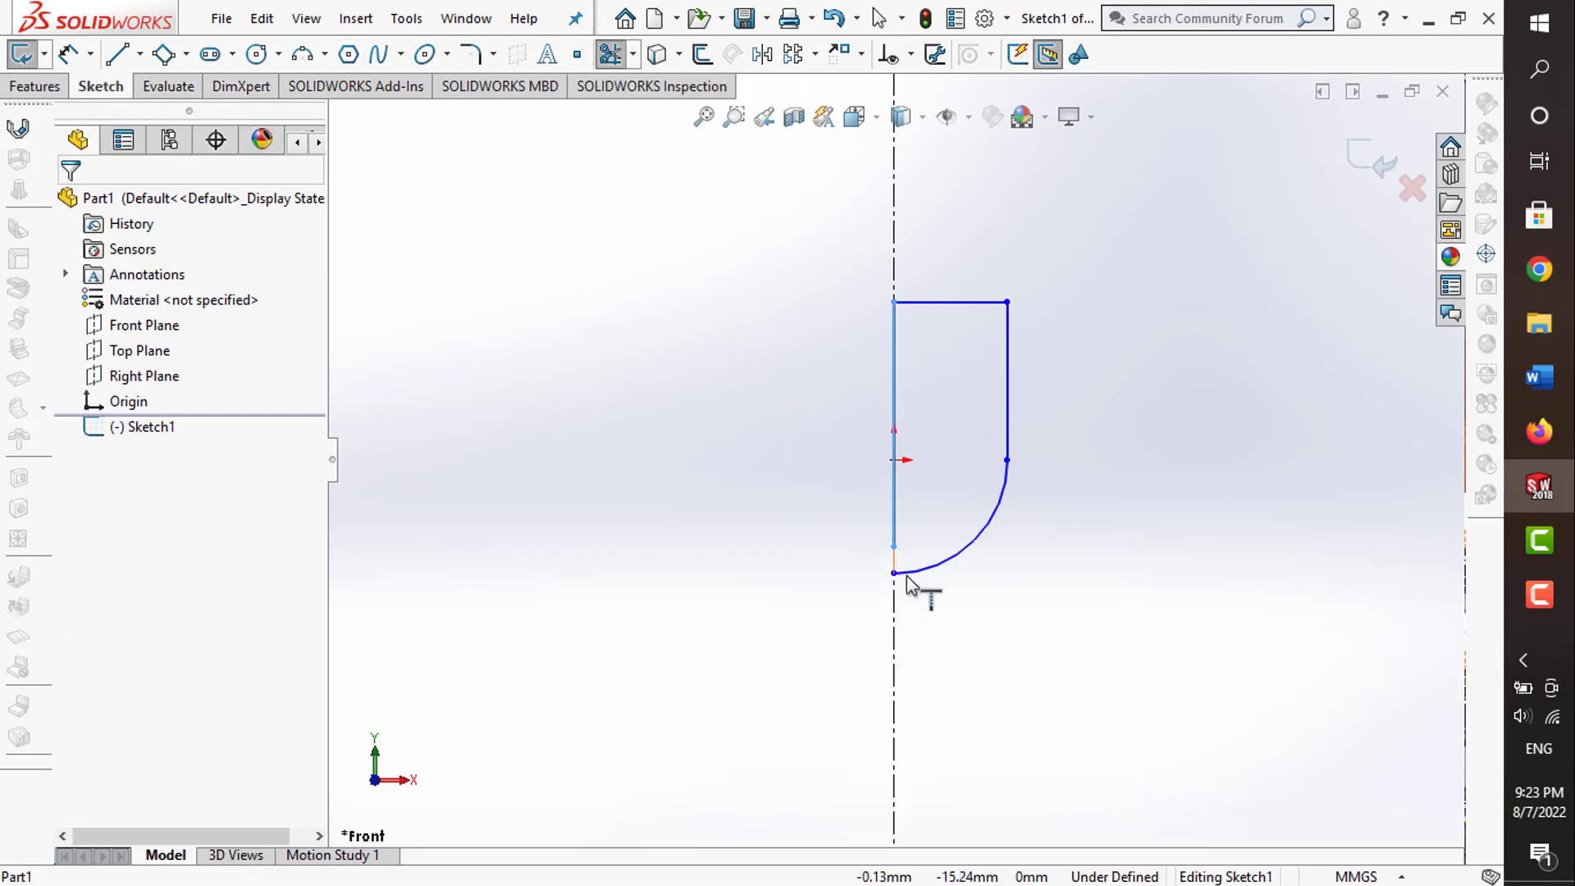
{"action": "key", "text": "Escape"}
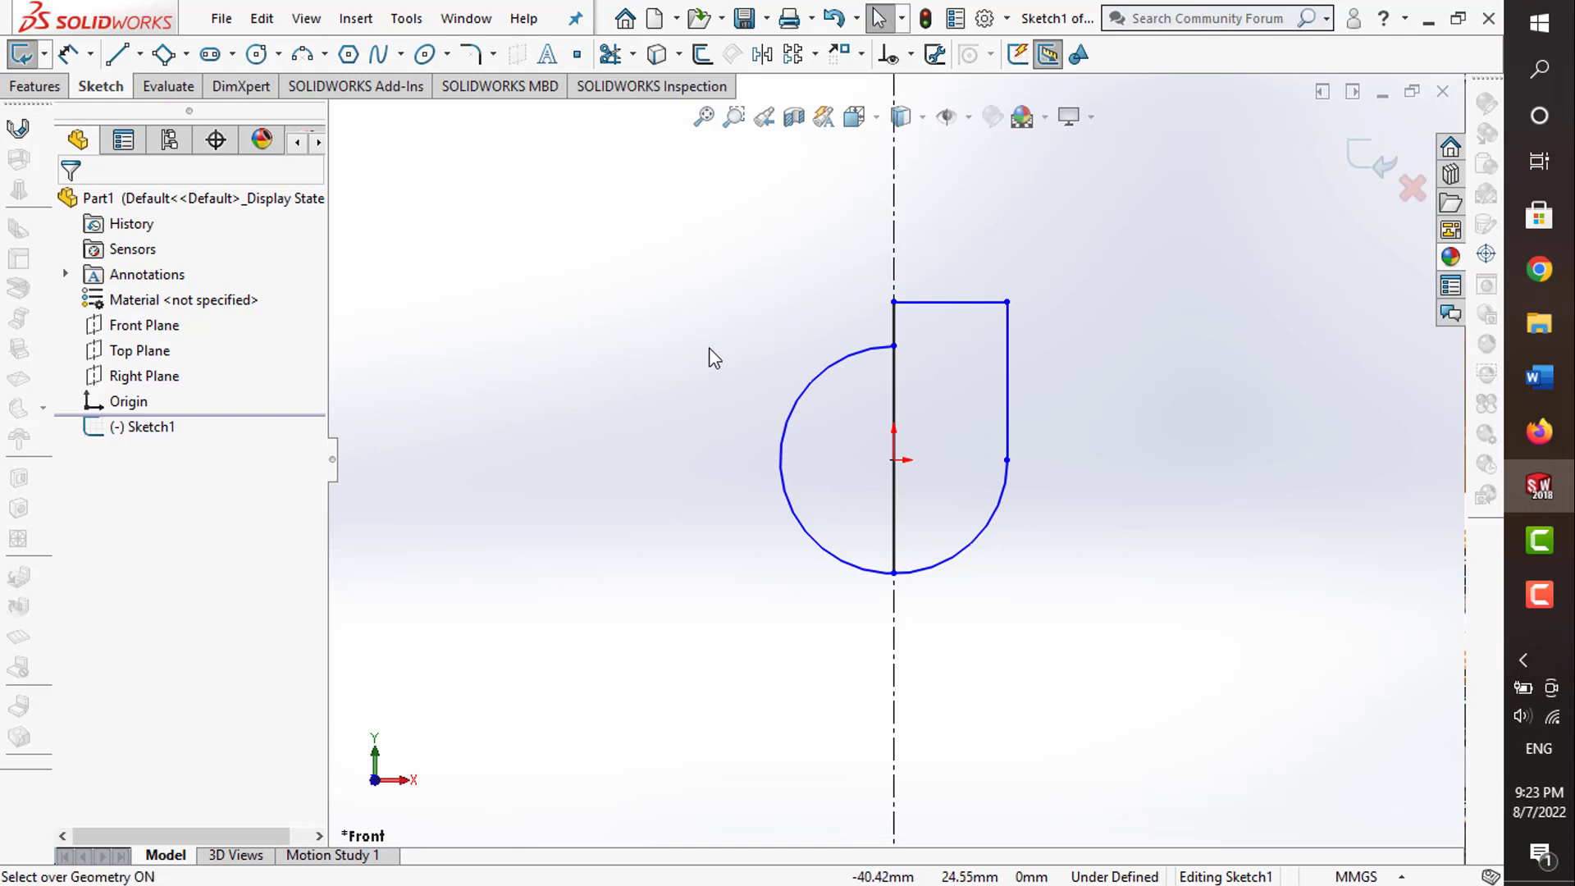
{"action": "left_click", "coordinate": [610, 54]}
{"action": "left_click_drag", "start_coordinate": [785, 328], "coordinate": [872, 369]}
{"action": "key", "text": "Escape"}
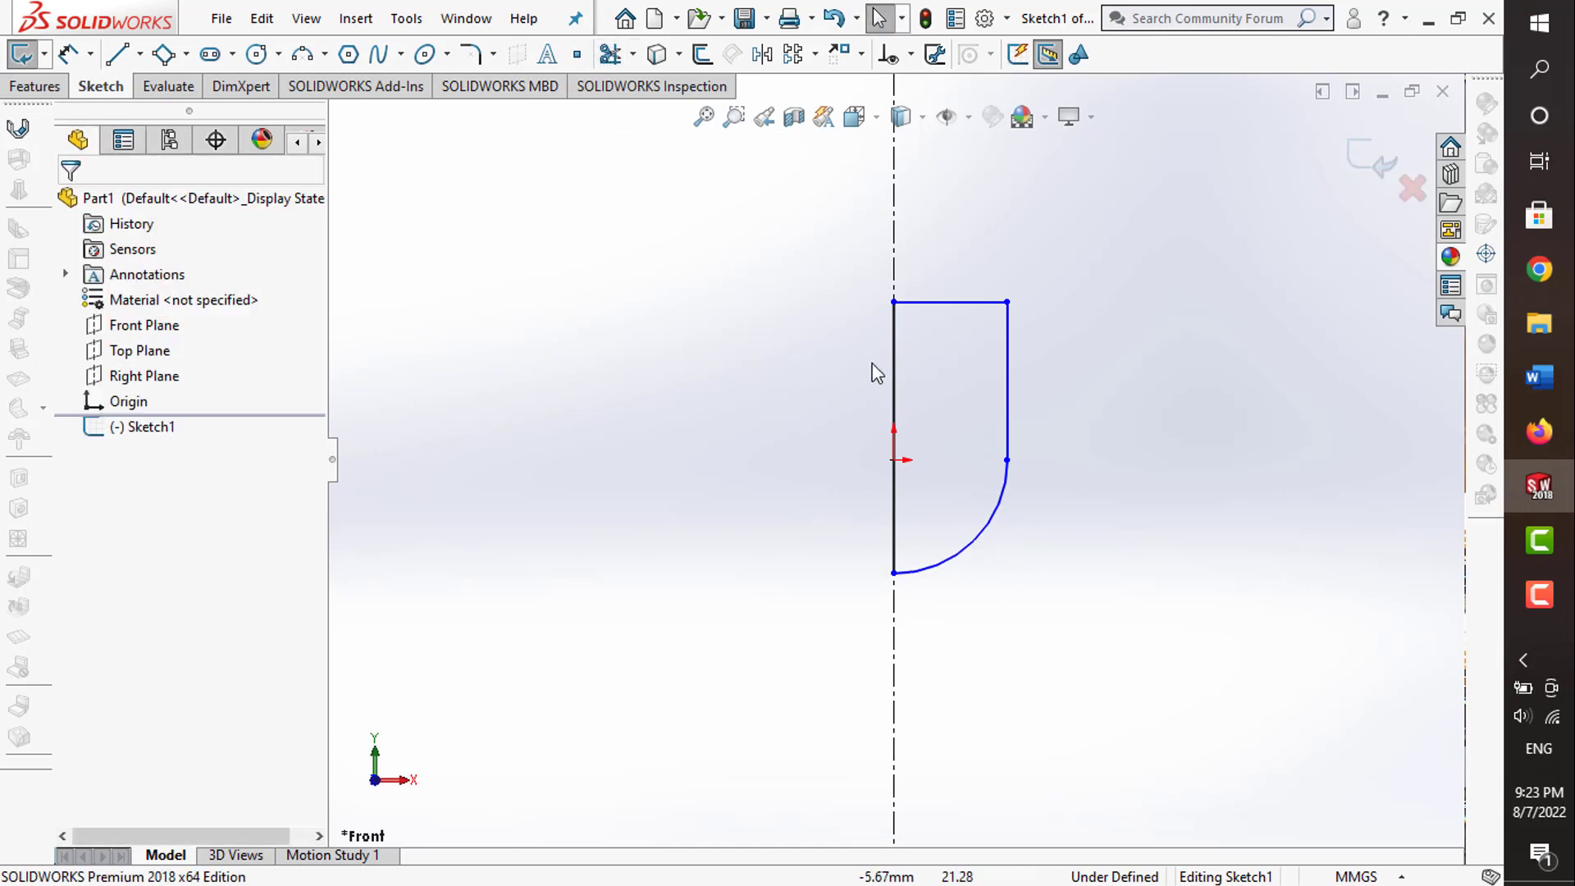
- Dimension the axis line to 80 and the bottom arc to R30
{"action": "left_click", "coordinate": [73, 57]}
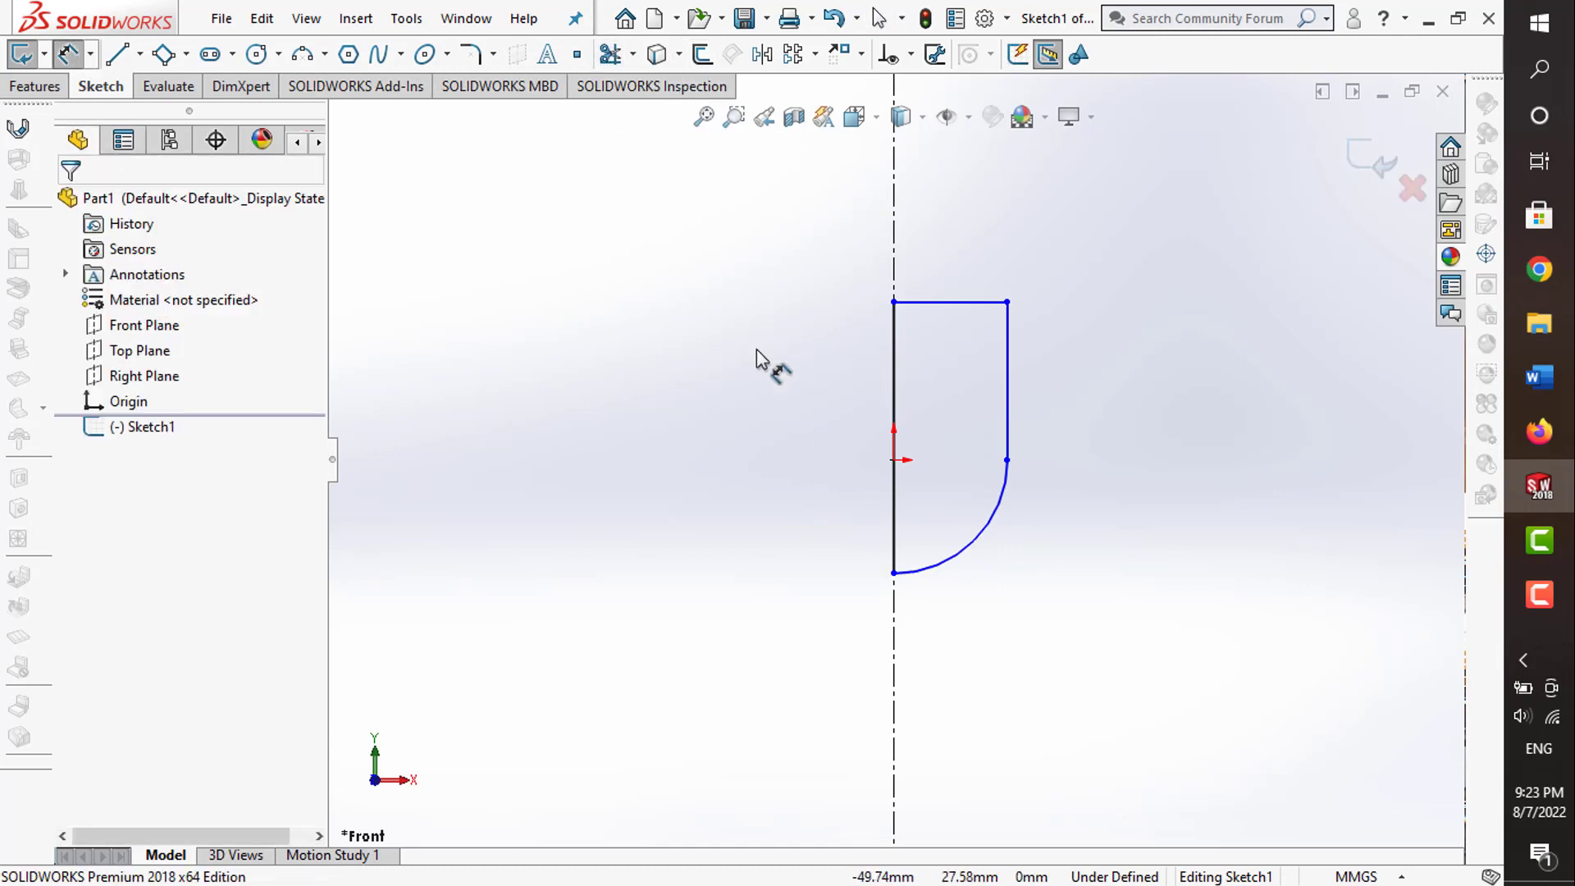
{"action": "left_click", "coordinate": [894, 352]}
{"action": "left_click", "coordinate": [816, 384]}
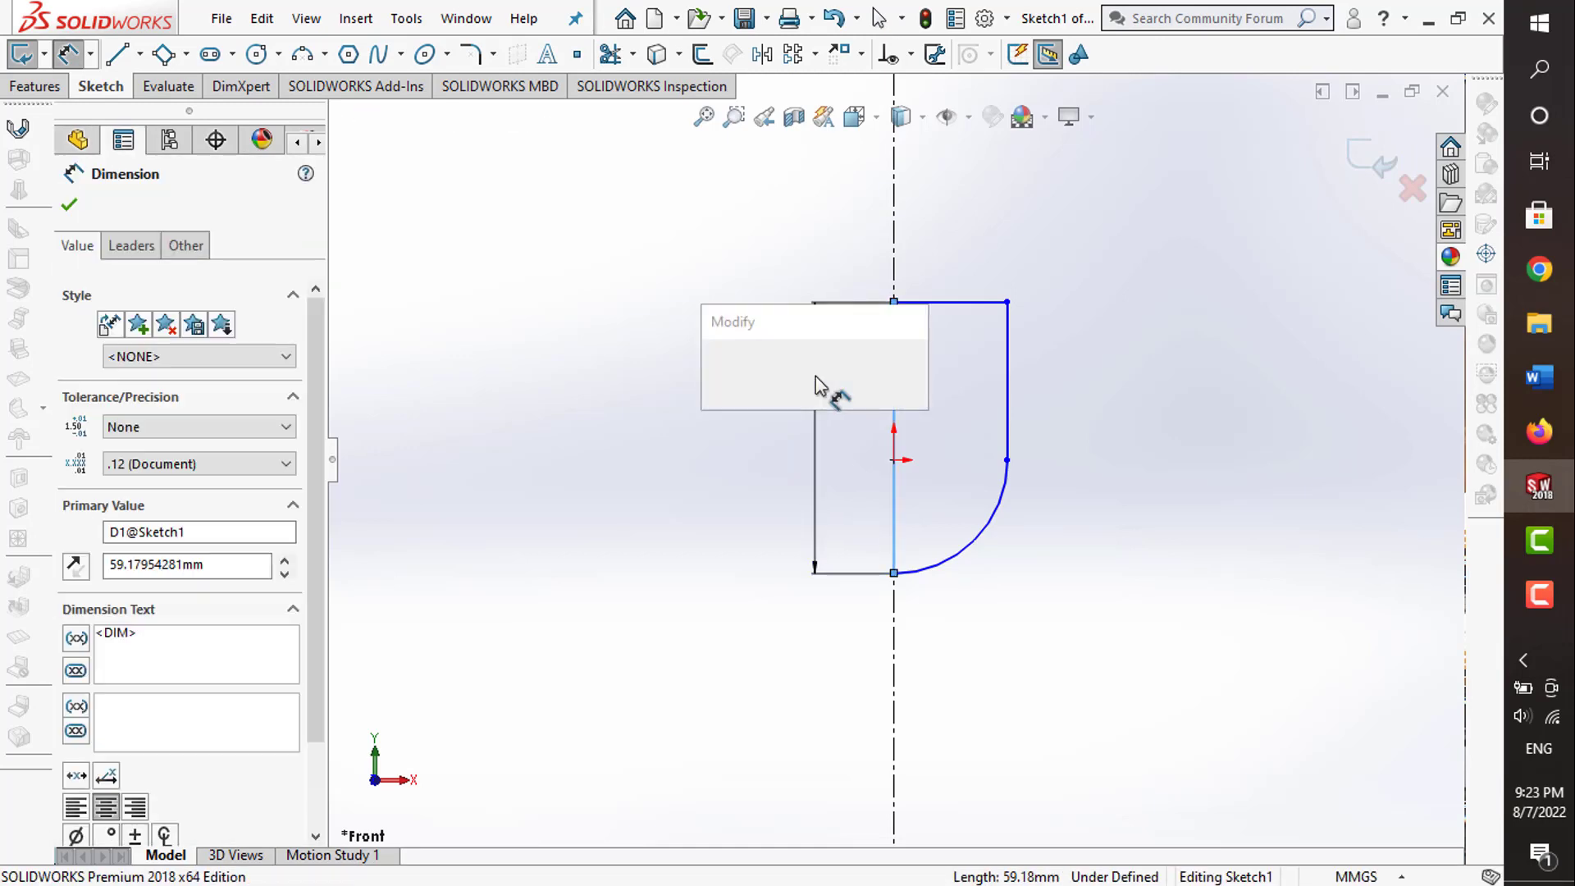
{"action": "type", "text": "80"}
{"action": "key", "text": "Return"}
{"action": "left_click", "coordinate": [1083, 374]}
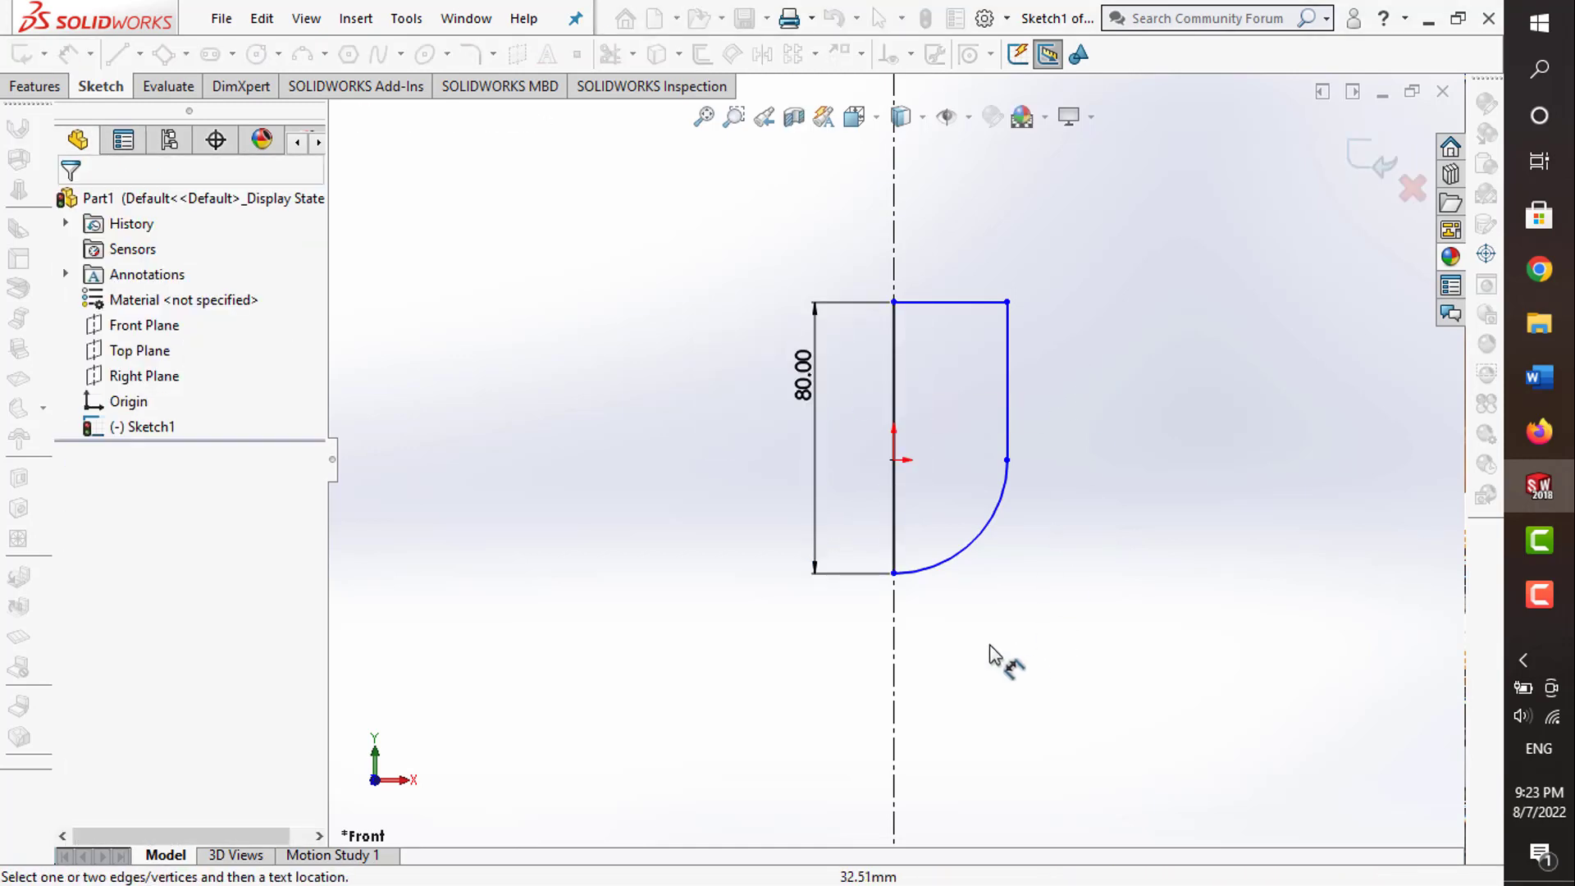
{"action": "left_click", "coordinate": [972, 545]}
{"action": "left_click", "coordinate": [1009, 590]}
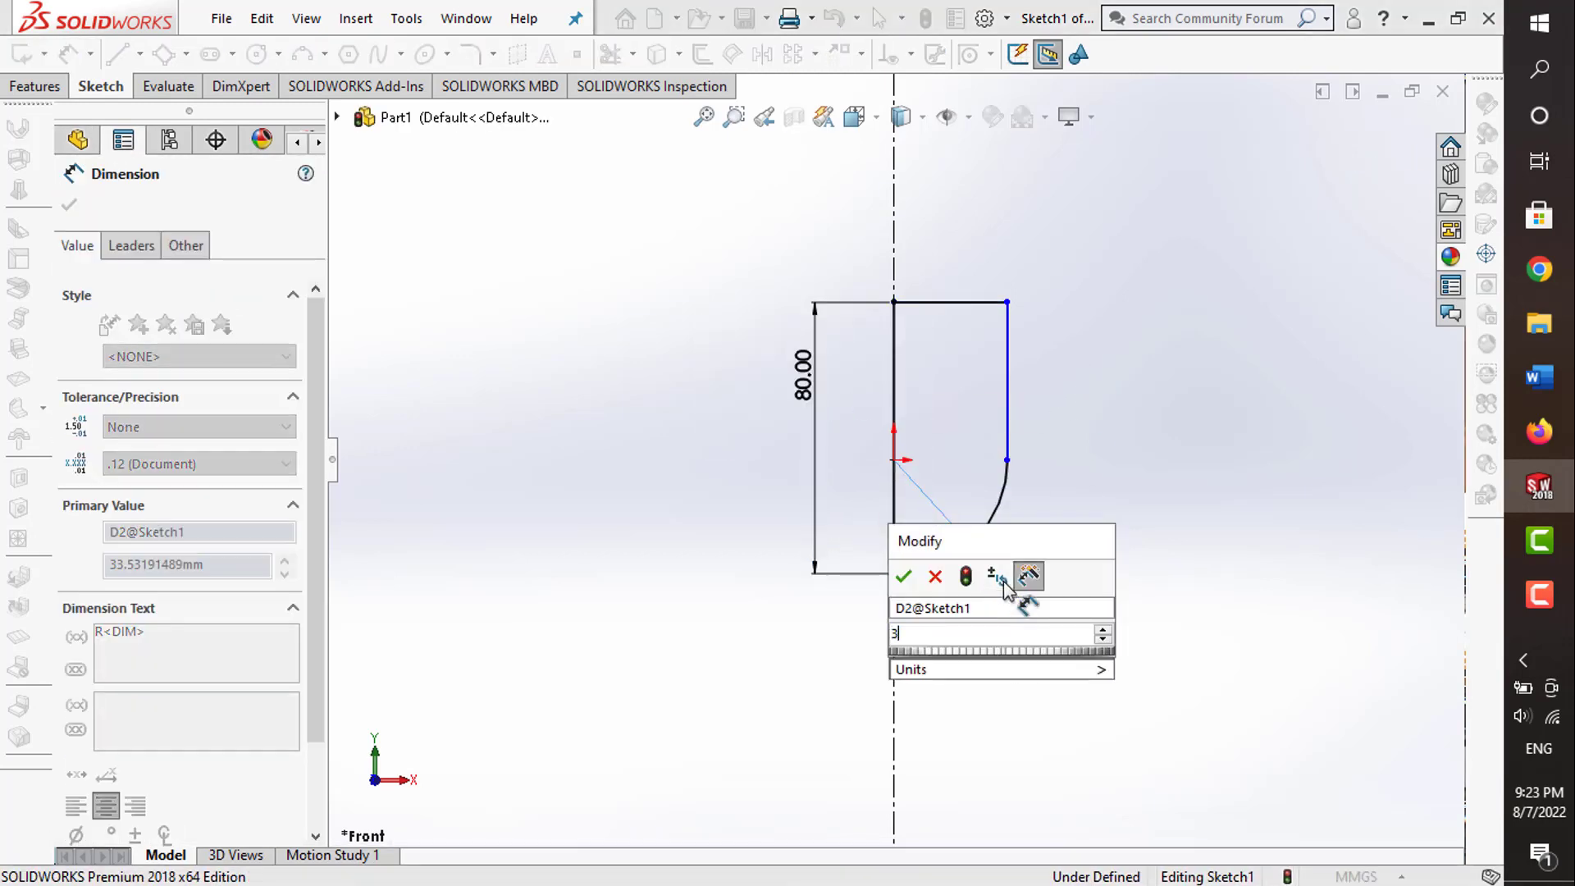
{"action": "type", "text": "30"}
{"action": "key", "text": "Return"}
{"action": "left_click", "coordinate": [1081, 305]}
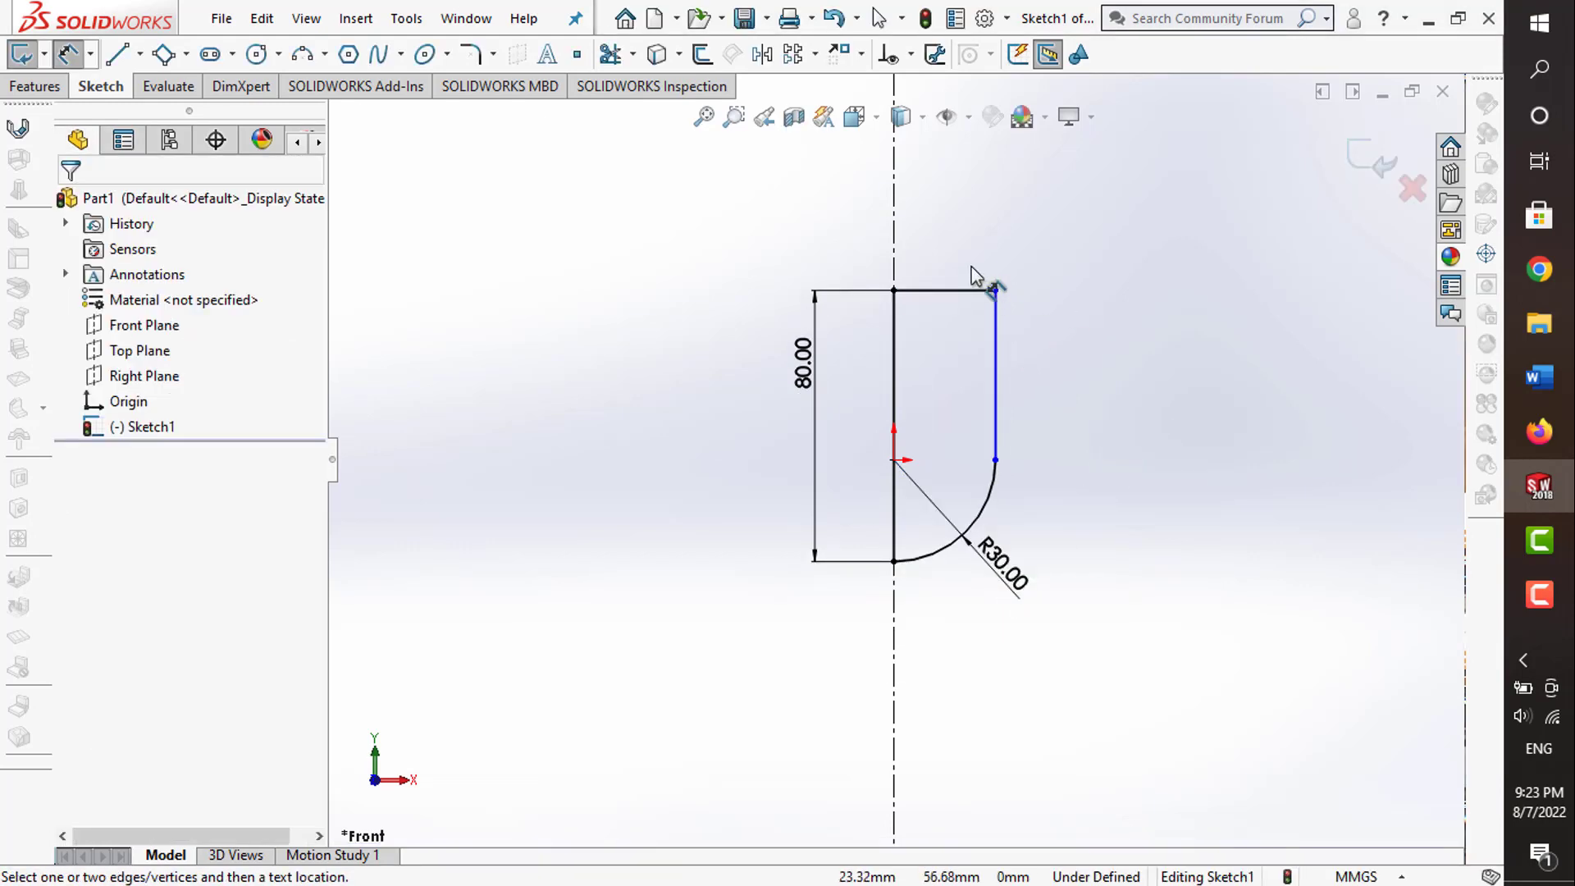
{"action": "left_click", "coordinate": [958, 287]}
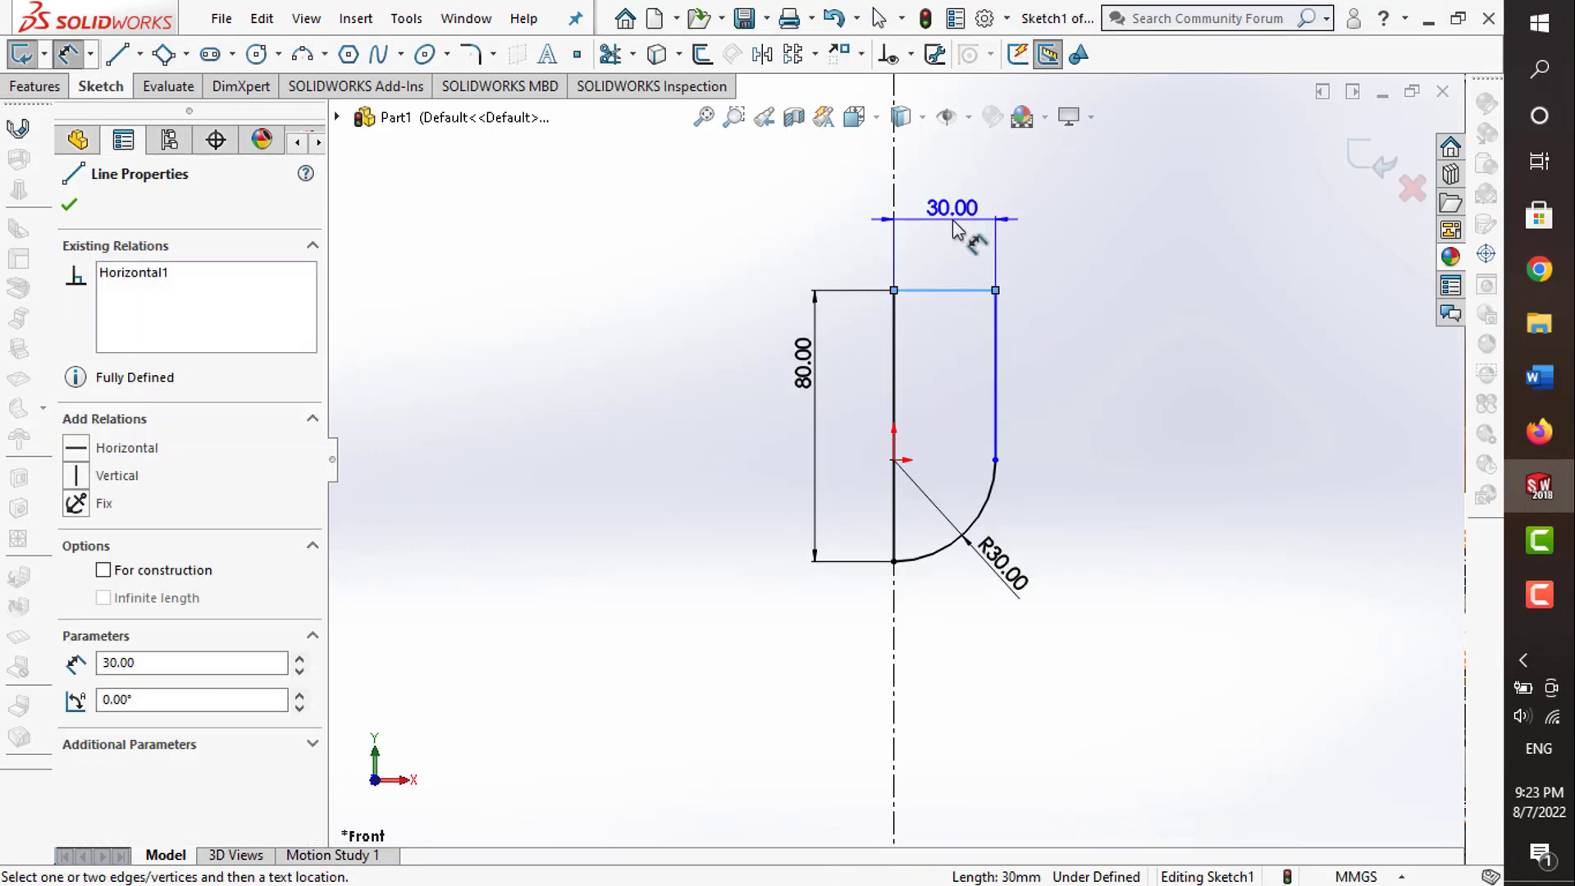
{"action": "key", "text": "Escape"}
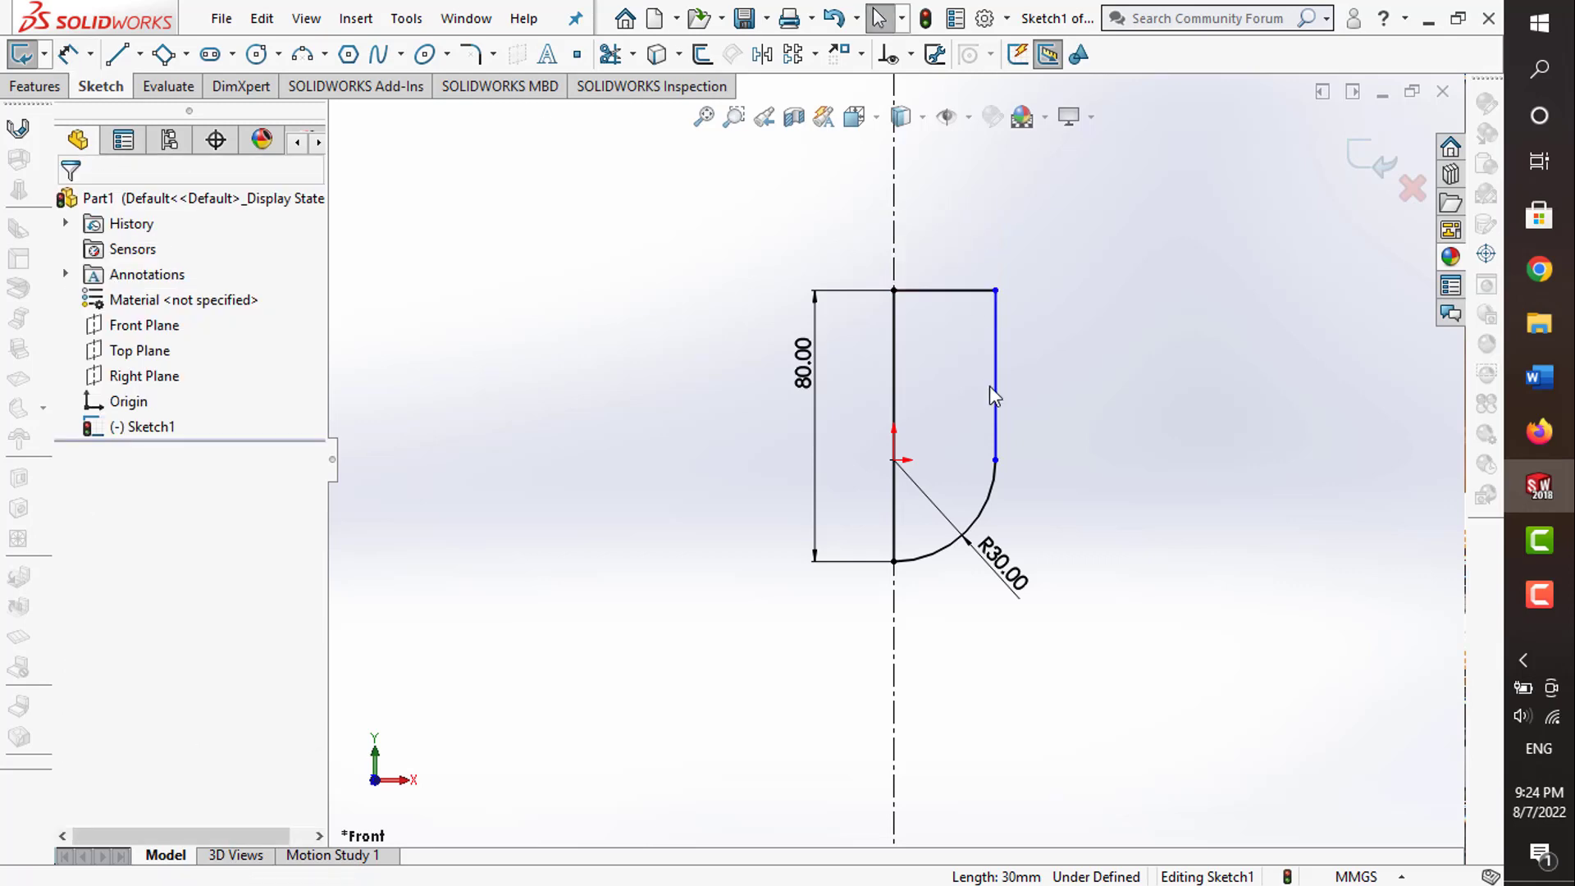
- Drag the arc's upper end up the right side and make the arc tangent to that line
{"action": "left_click_drag", "start_coordinate": [995, 460], "coordinate": [982, 403]}
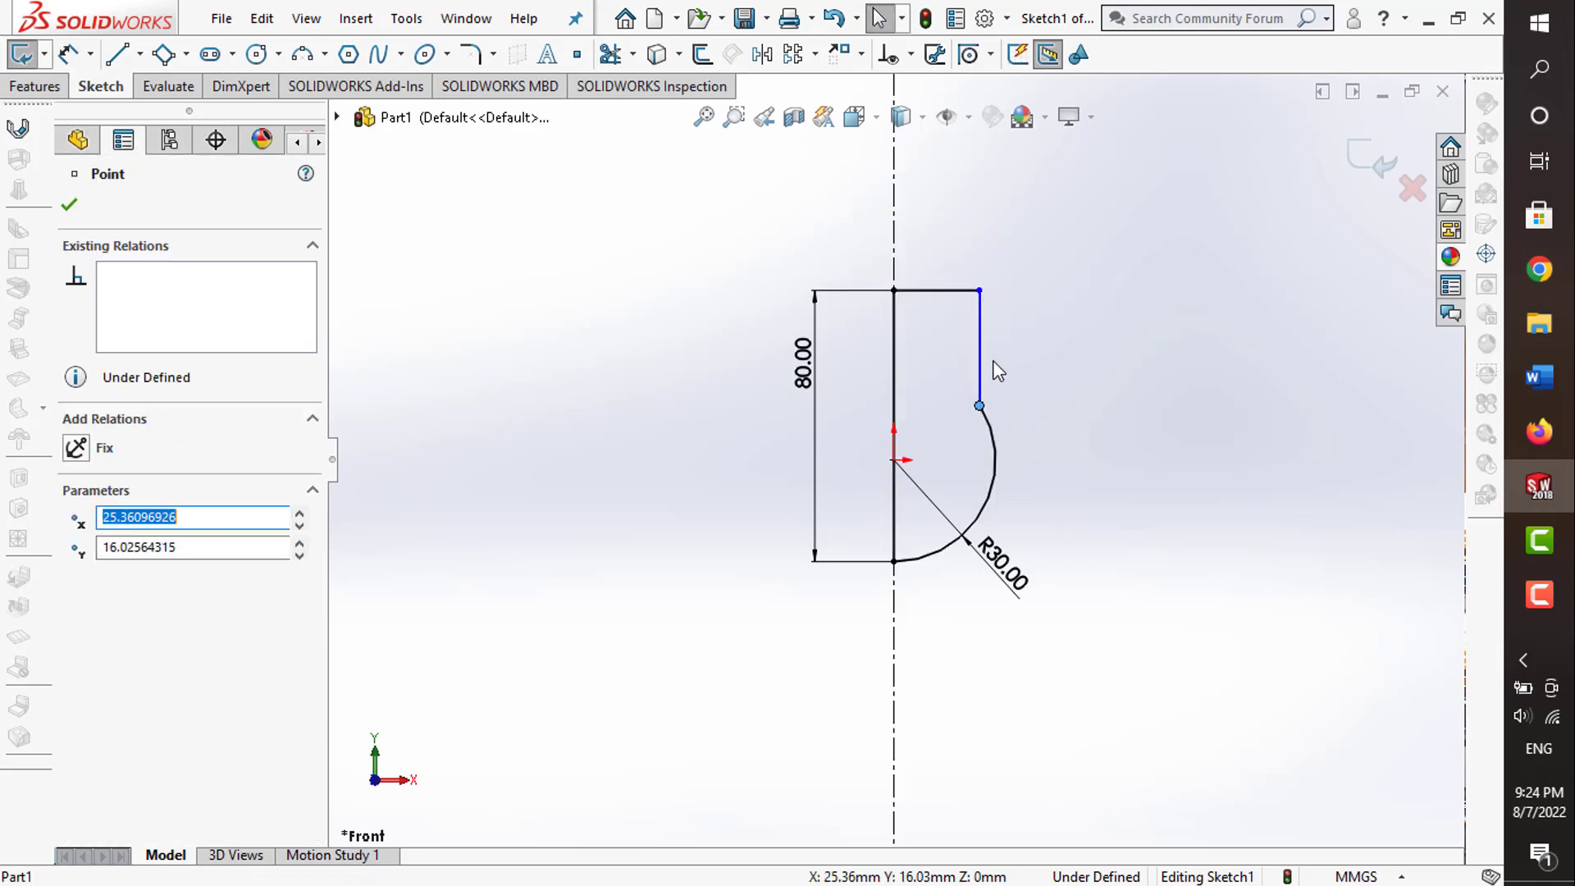
{"action": "left_click", "coordinate": [979, 341]}
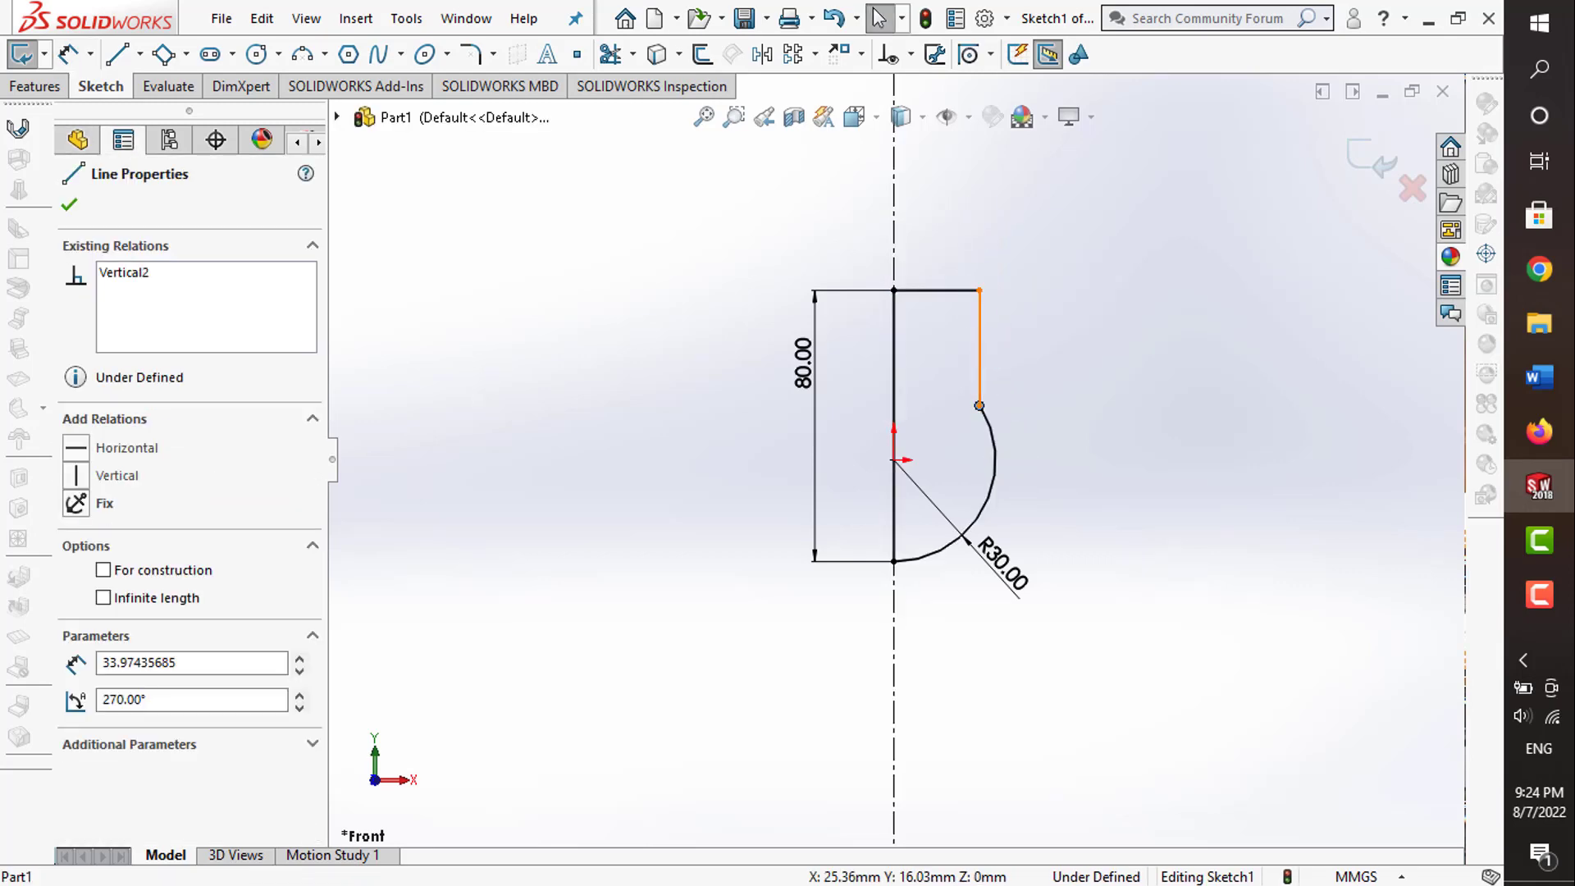
{"action": "left_click", "coordinate": [995, 472], "text": "ctrl"}
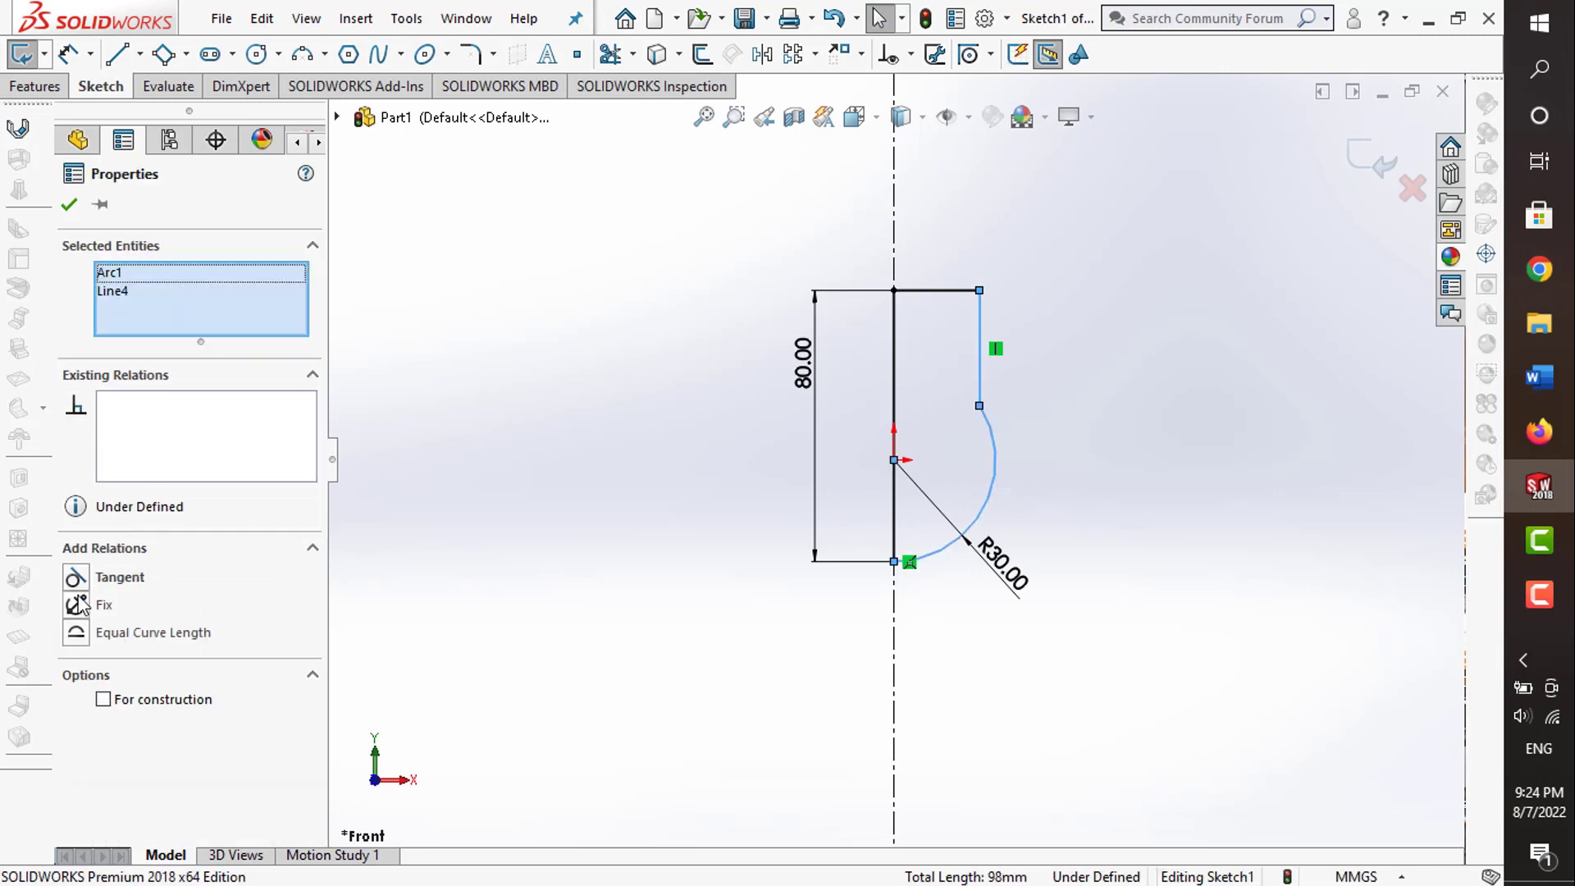
{"action": "left_click", "coordinate": [75, 576]}
{"action": "left_click", "coordinate": [1110, 411]}
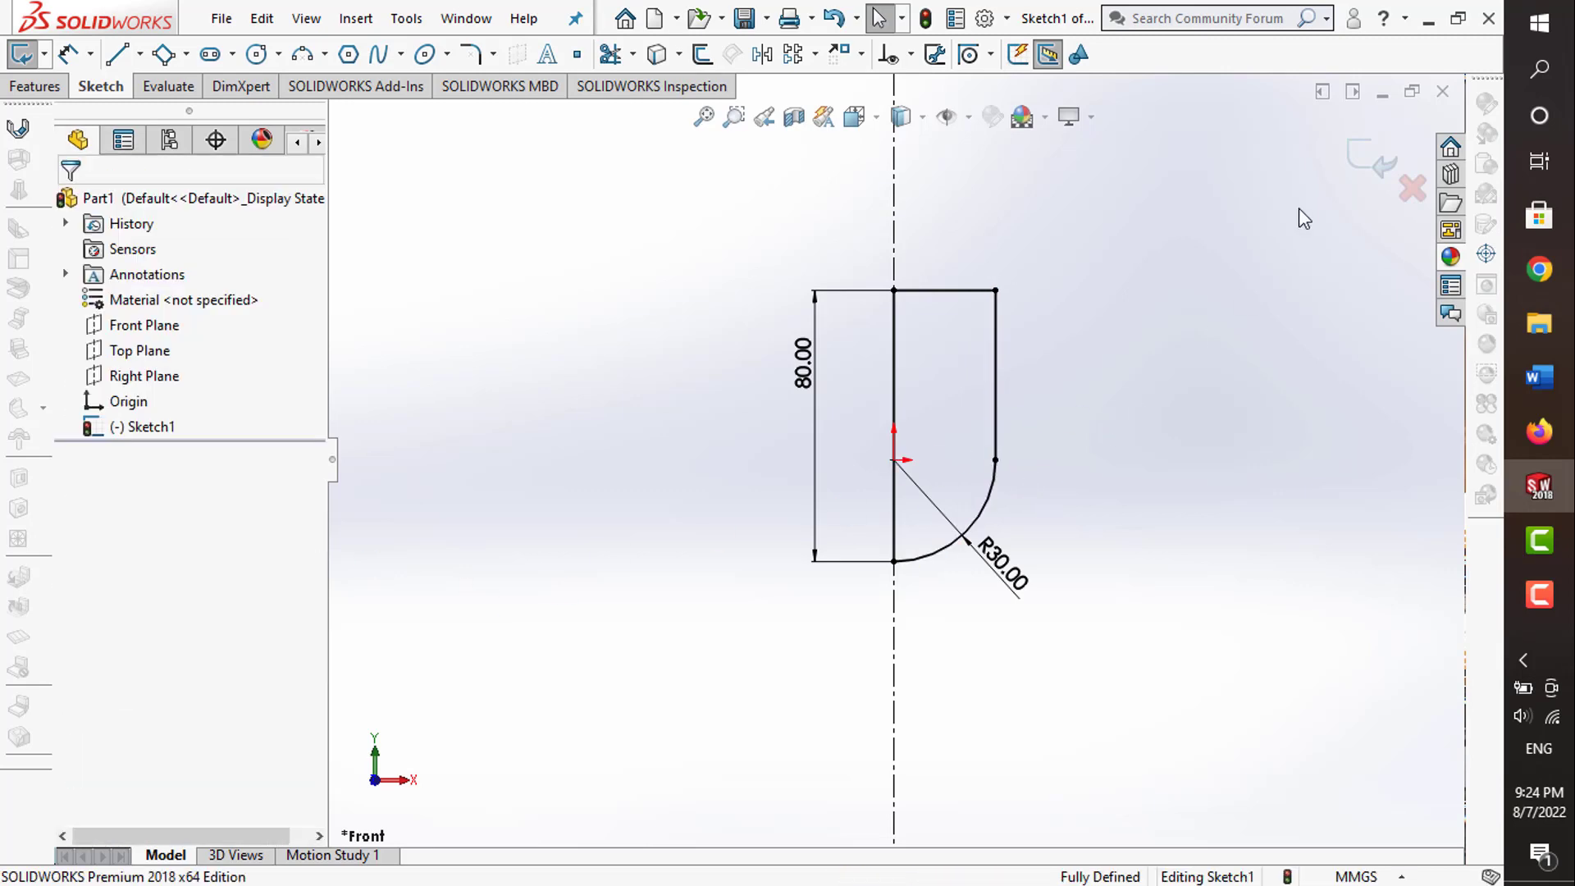
- Revolve the profile 360° about the centerline into a solid, then start a new sketch
{"action": "left_click", "coordinate": [1359, 174]}
{"action": "left_click", "coordinate": [56, 92]}
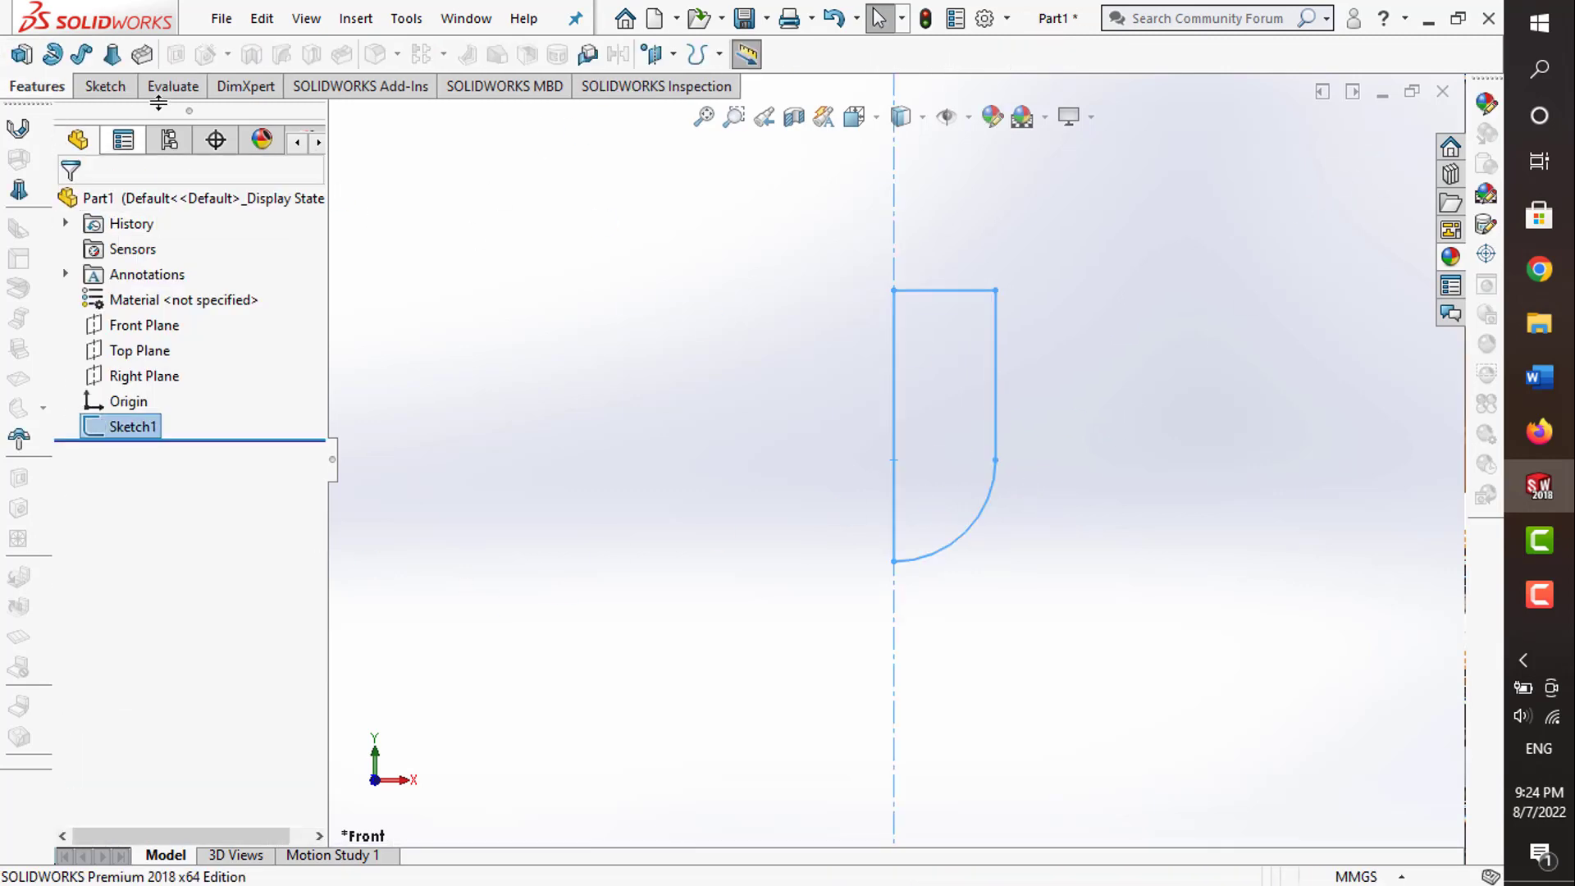
{"action": "left_click", "coordinate": [51, 54]}
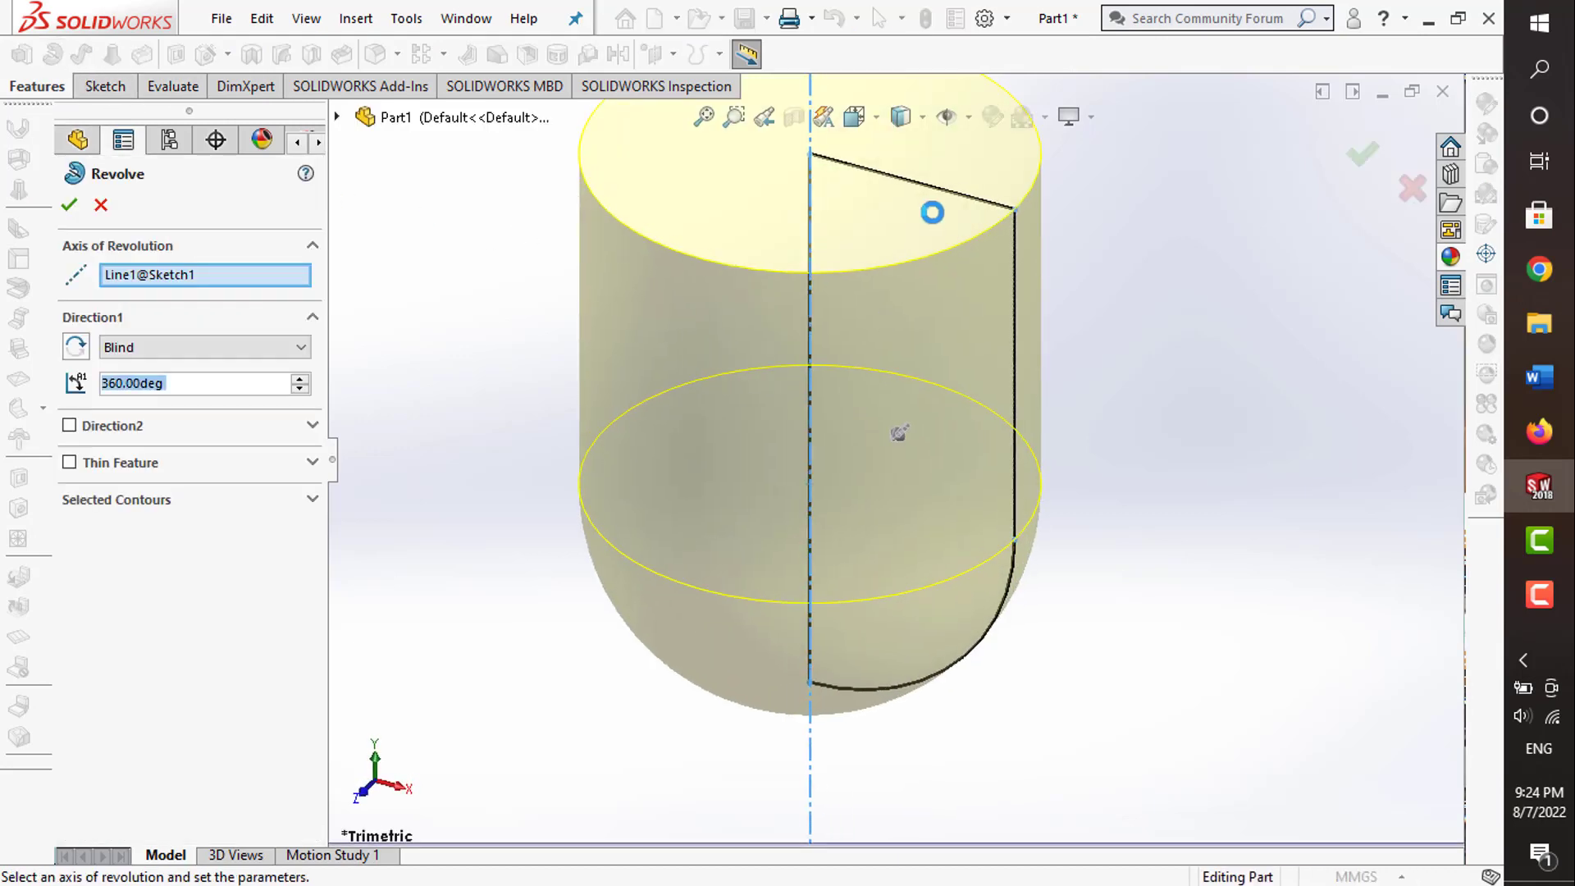
{"action": "left_click", "coordinate": [1359, 153]}
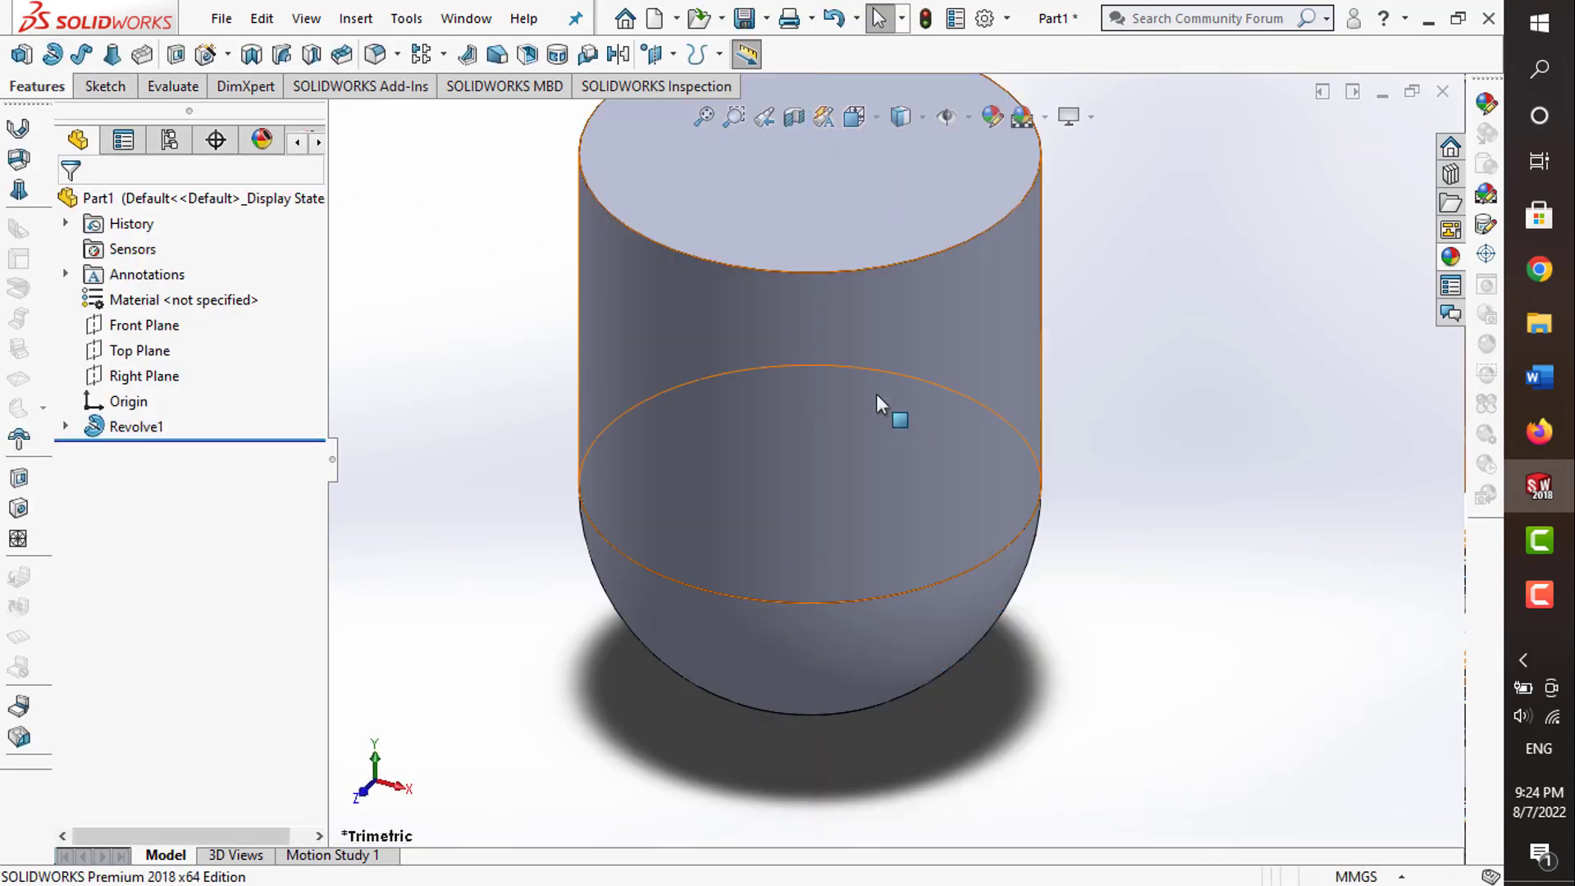
{"action": "scroll", "coordinate": [890, 394], "scroll_direction": "up", "scroll_amount": 5}
{"action": "left_click", "coordinate": [102, 86]}
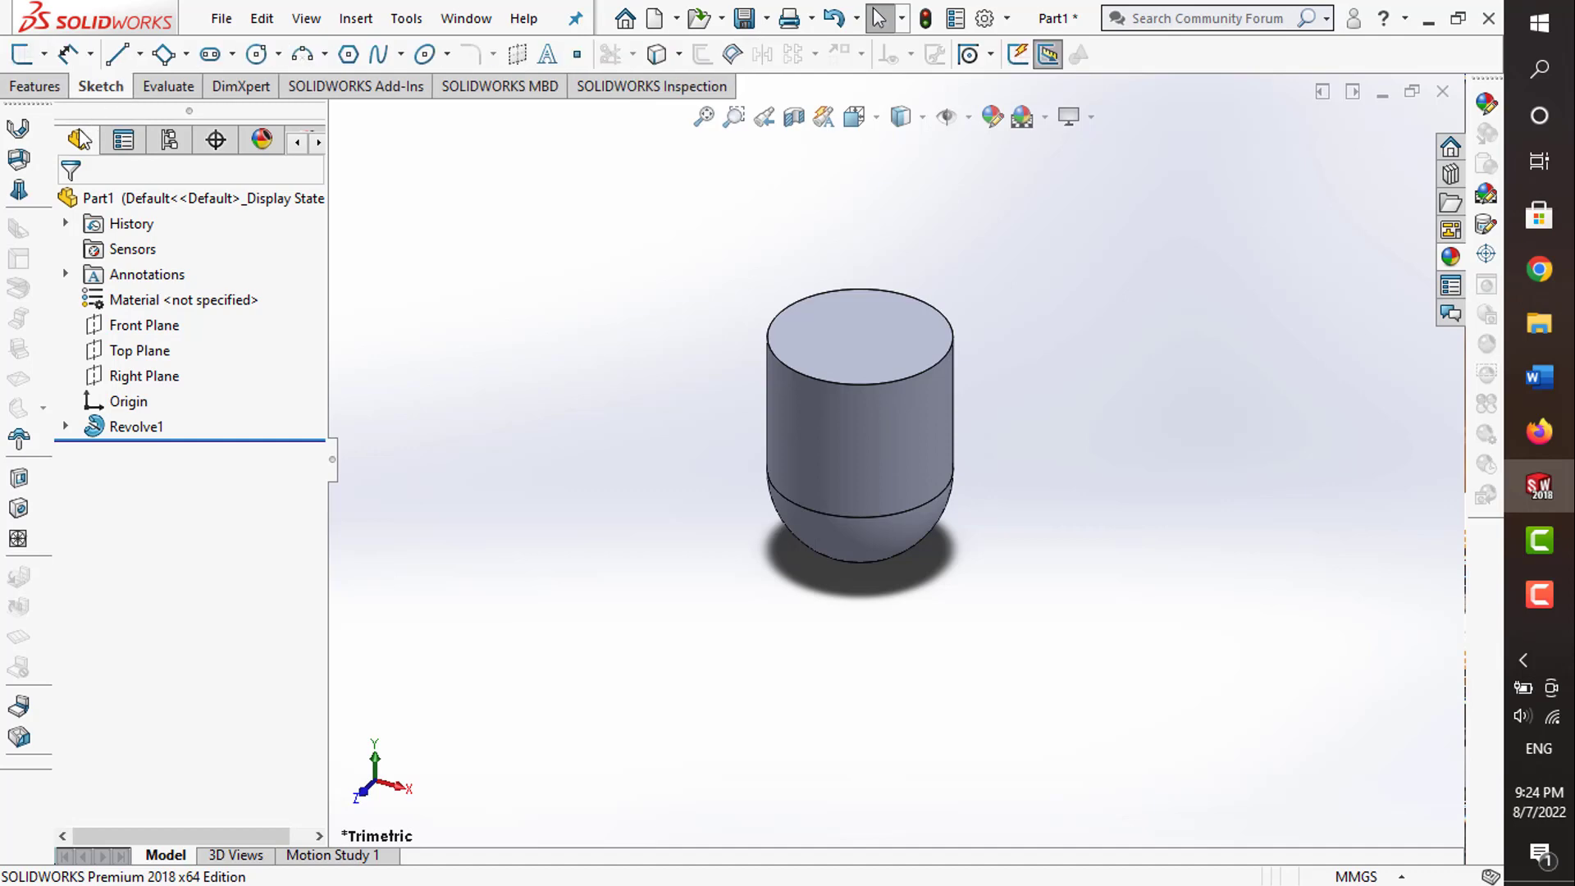
{"action": "left_click", "coordinate": [24, 58]}
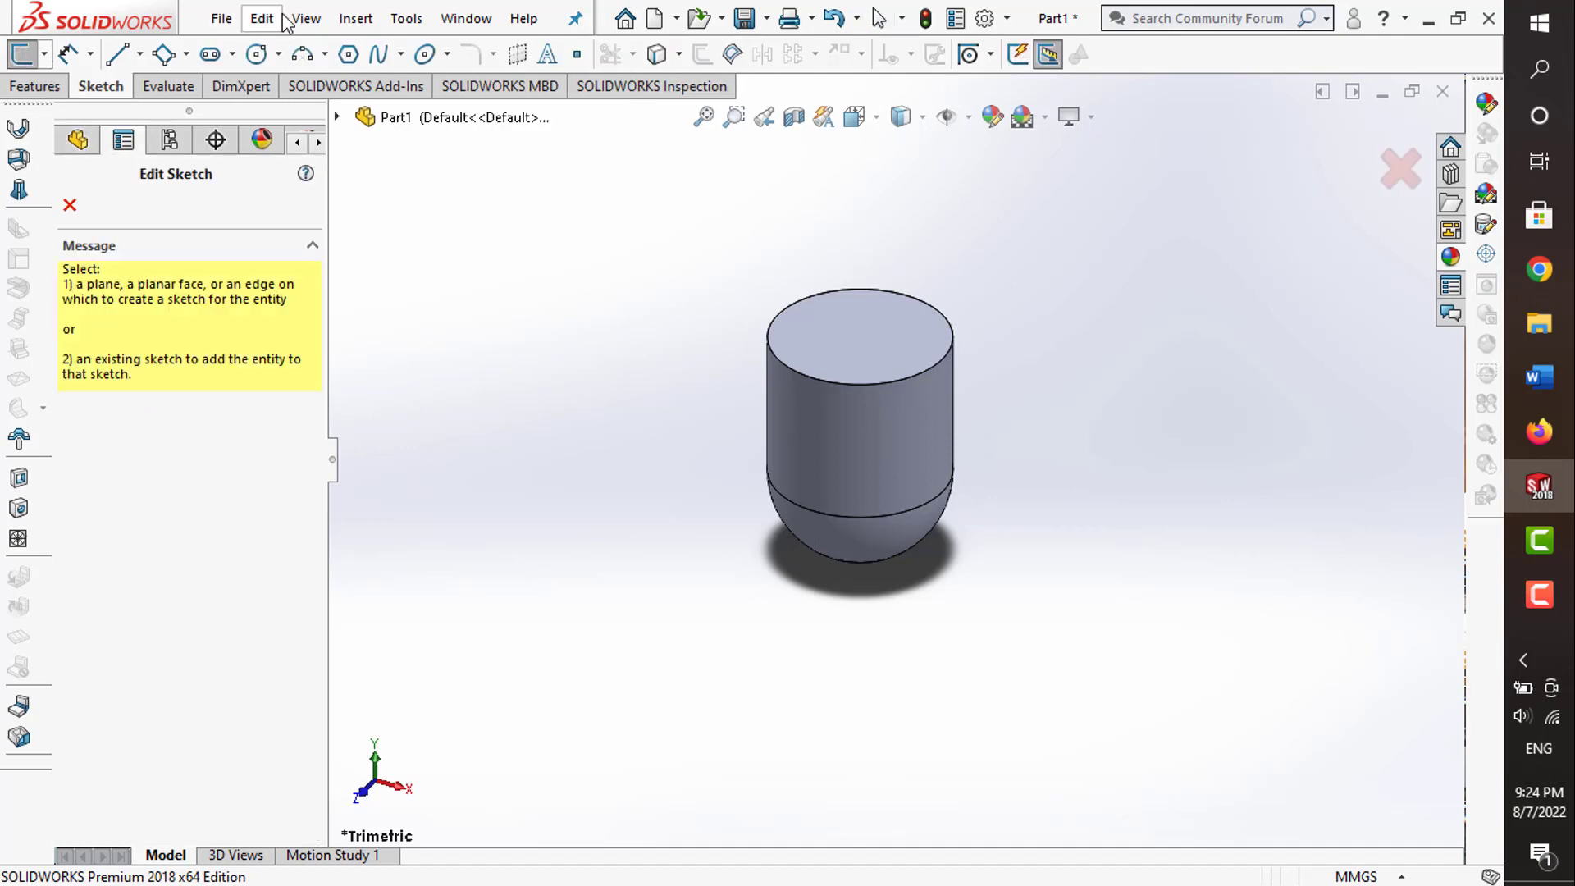
- On the Front Plane, draw a three-point arc from above the origin out to the lower right
{"action": "left_click", "coordinate": [339, 116]}
{"action": "left_click", "coordinate": [395, 248]}
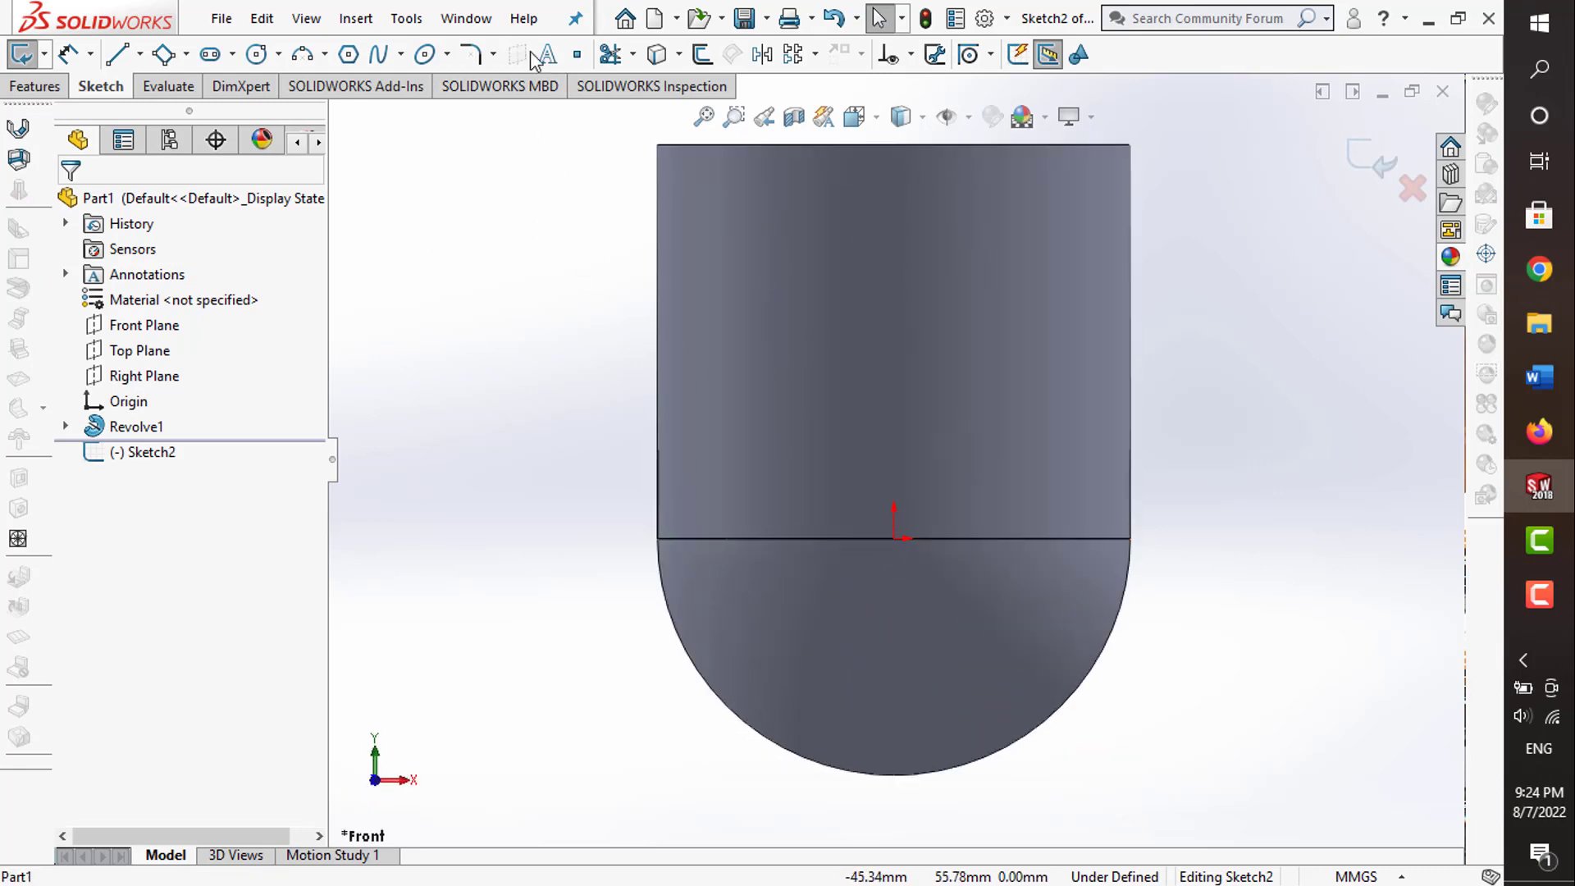
{"action": "left_click", "coordinate": [309, 61]}
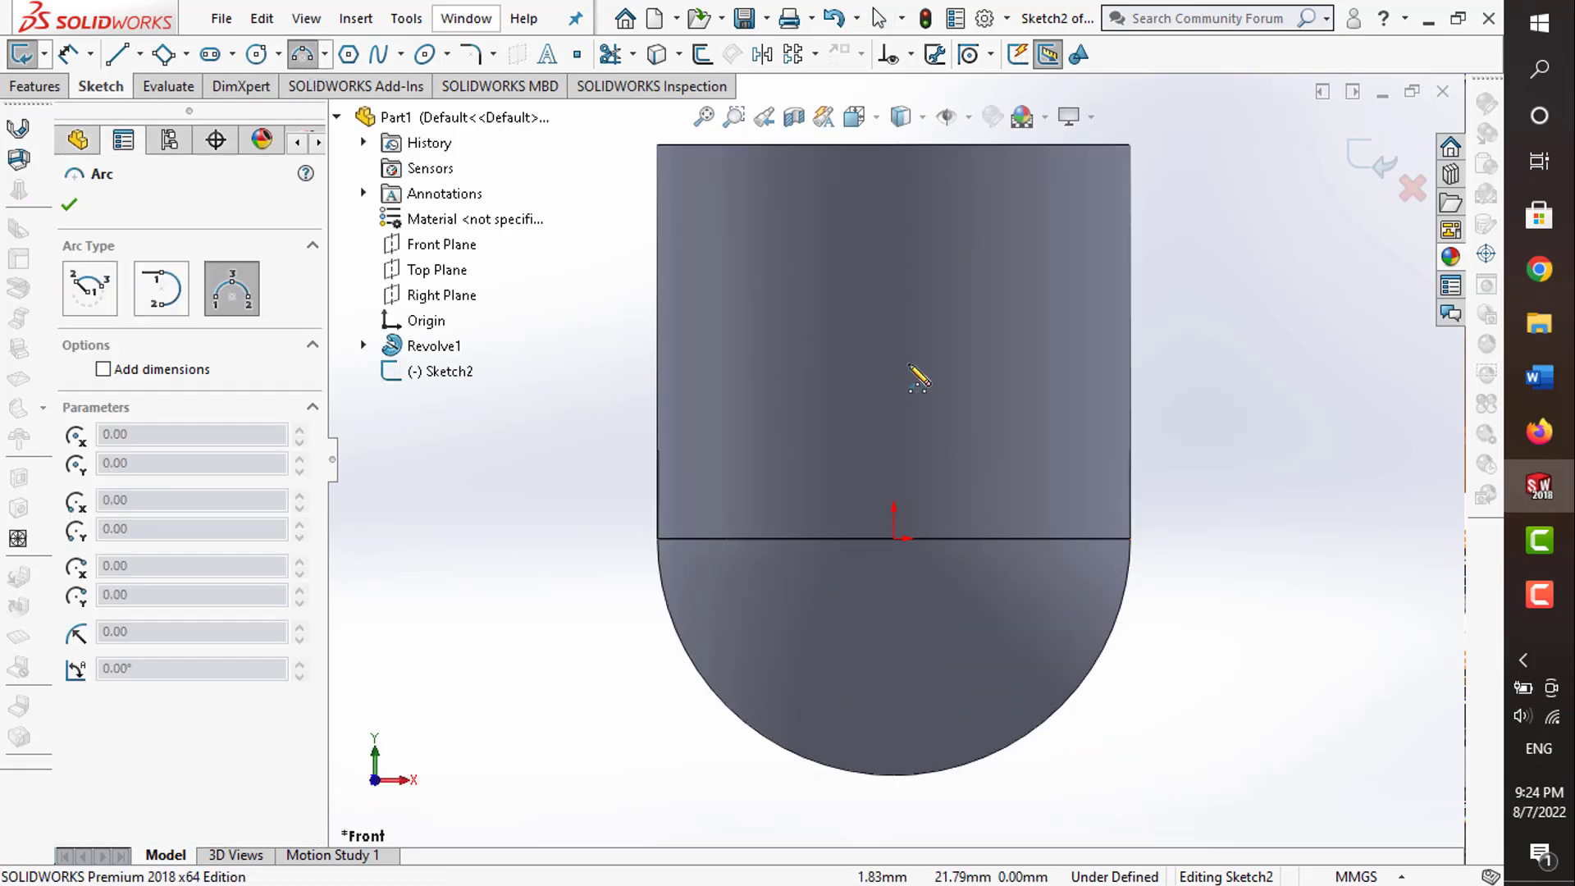
{"action": "left_click", "coordinate": [895, 370]}
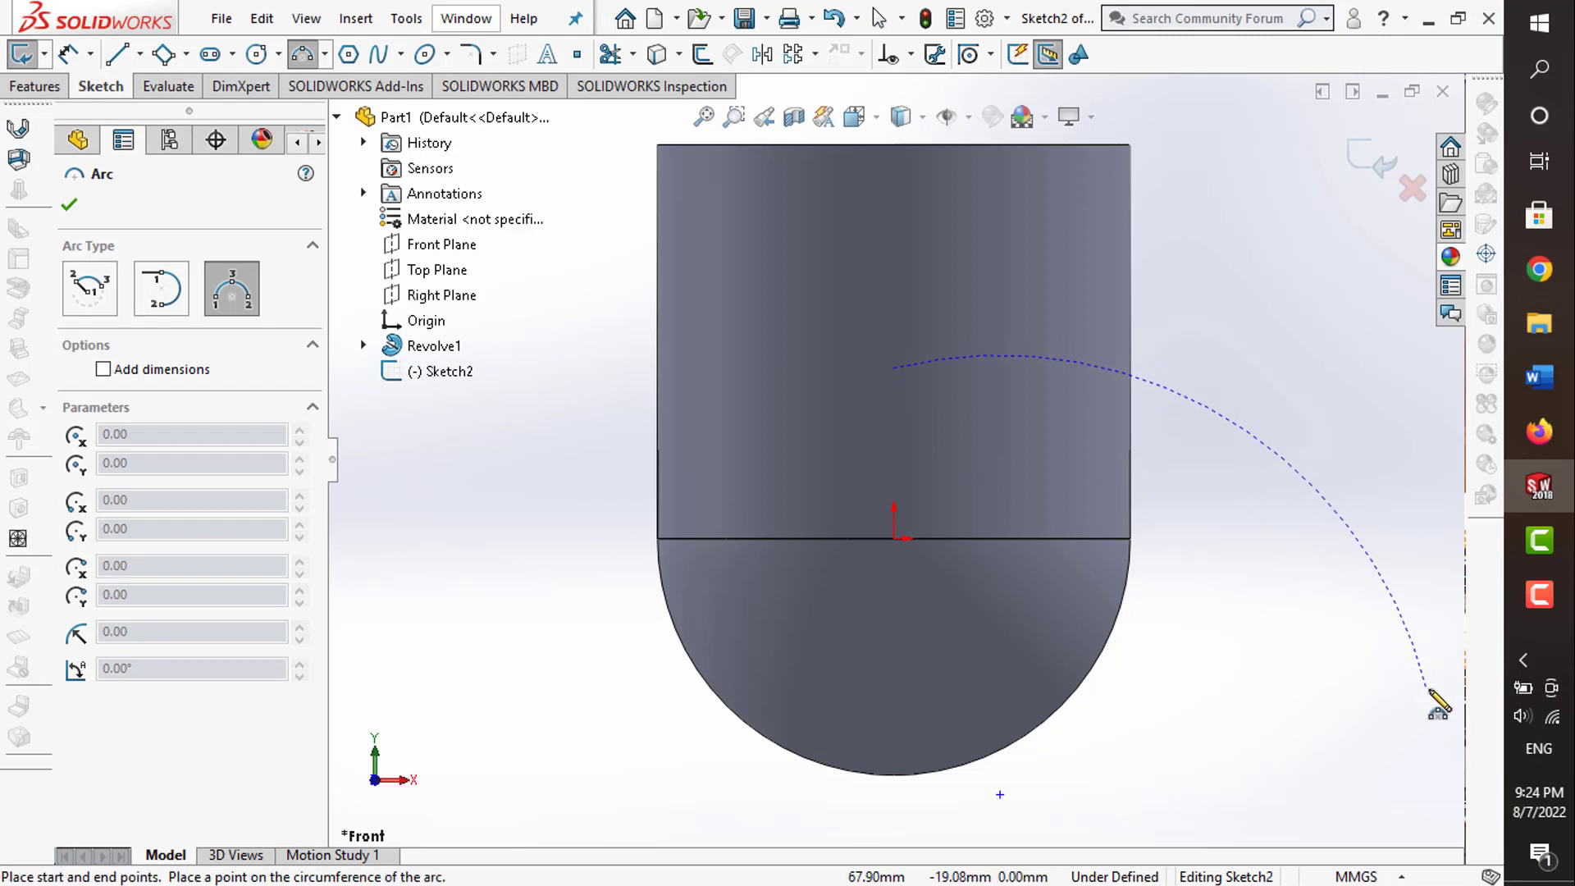
{"action": "key", "text": "z"}
{"action": "left_click", "coordinate": [1336, 663]}
{"action": "left_click", "coordinate": [1232, 545]}
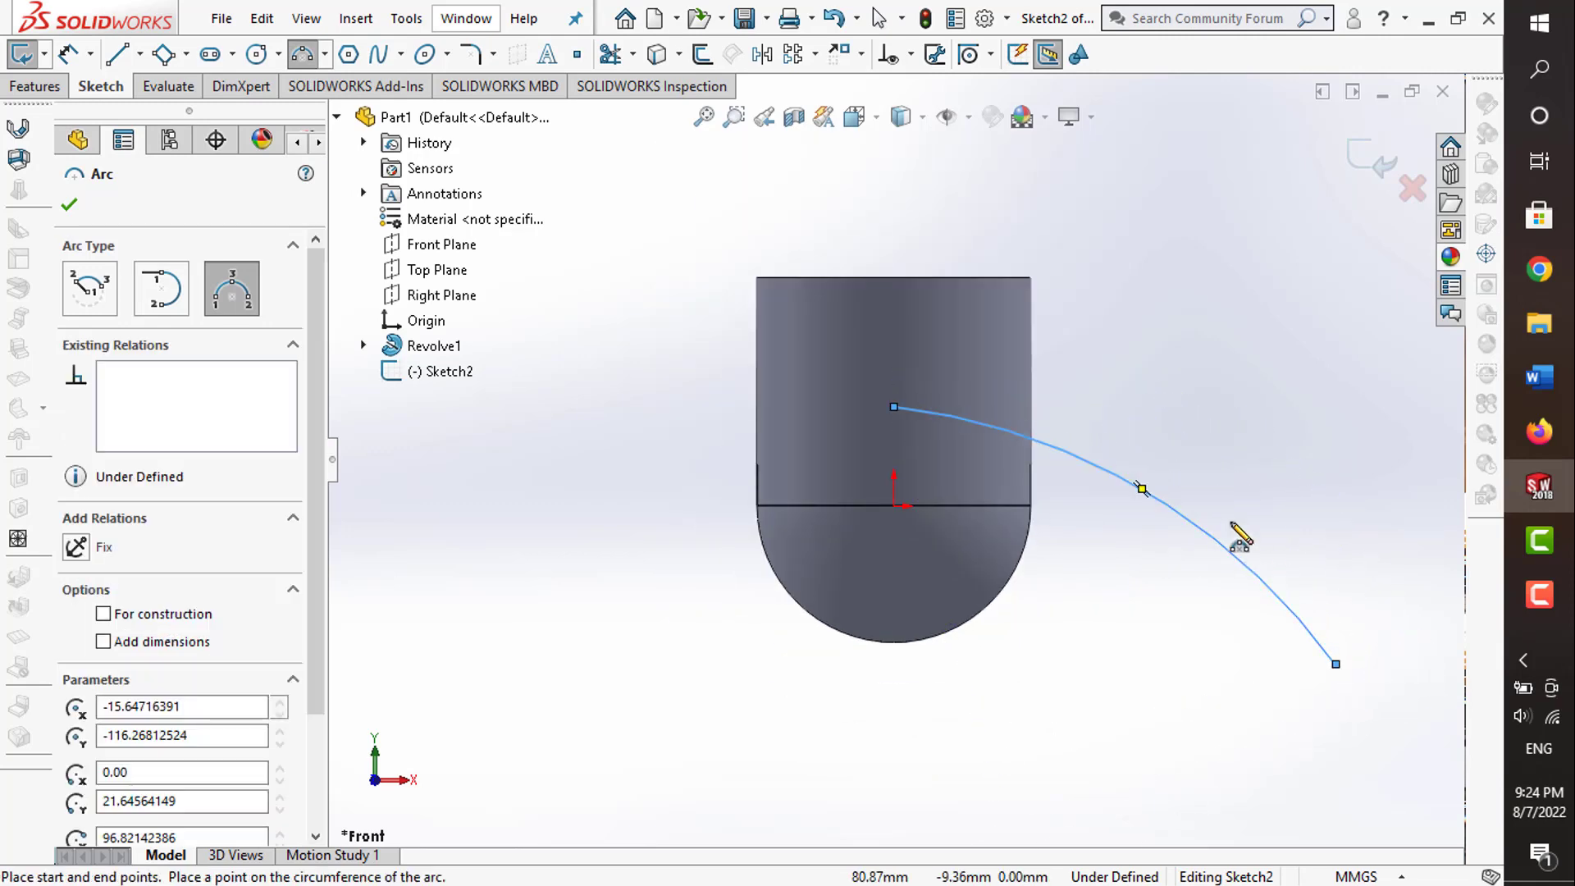
{"action": "key", "text": "Escape"}
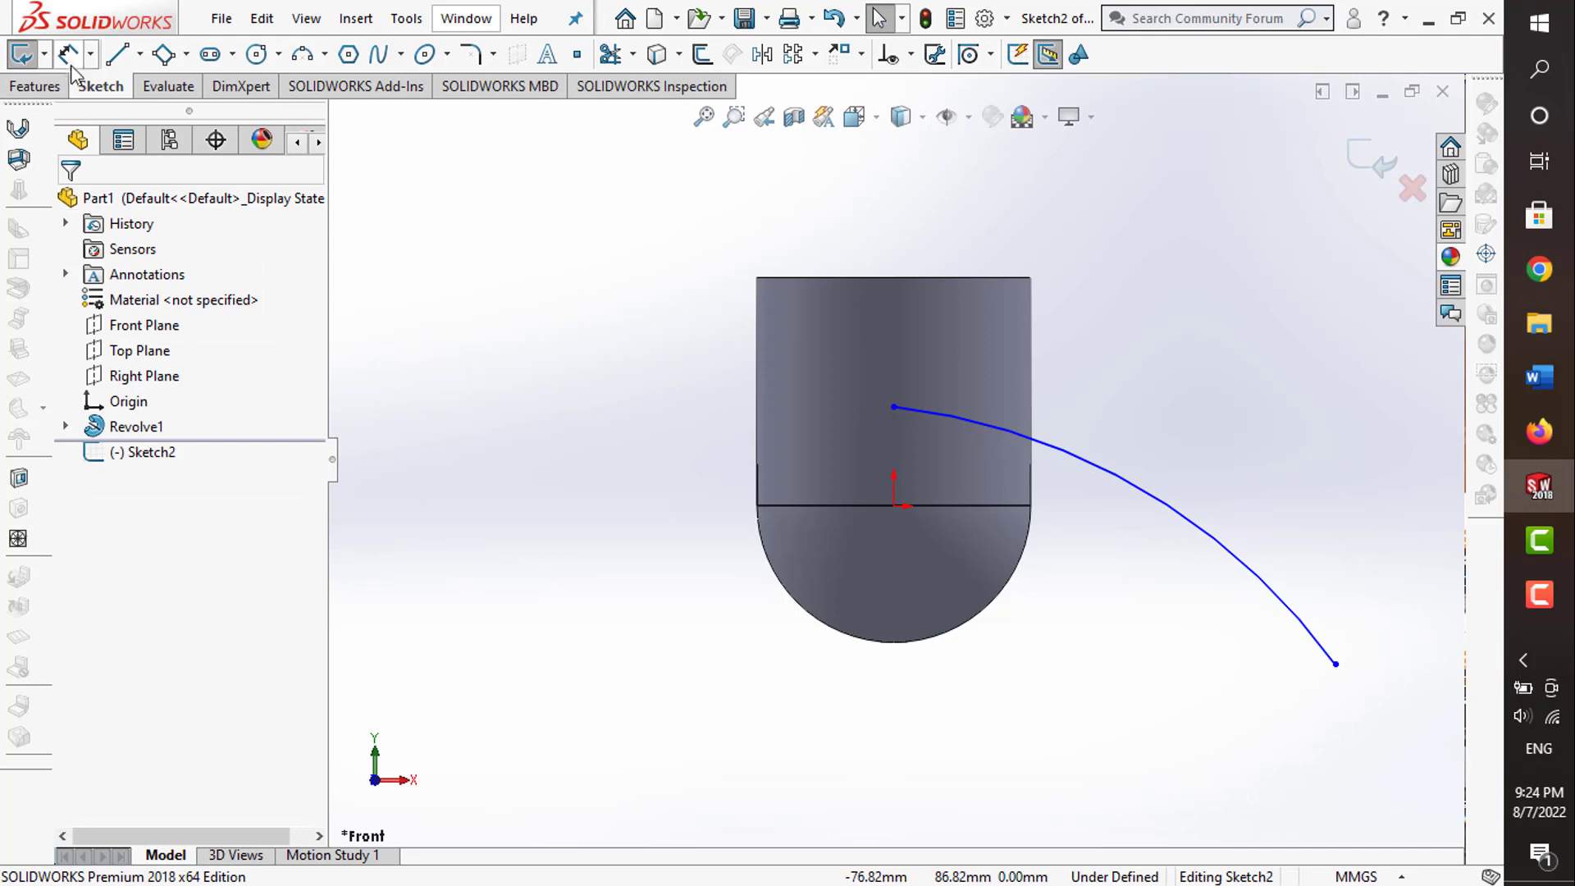
- Dimension the arc: start 20 mm above the origin, radius R100, end 90 mm across
{"action": "left_click", "coordinate": [67, 55]}
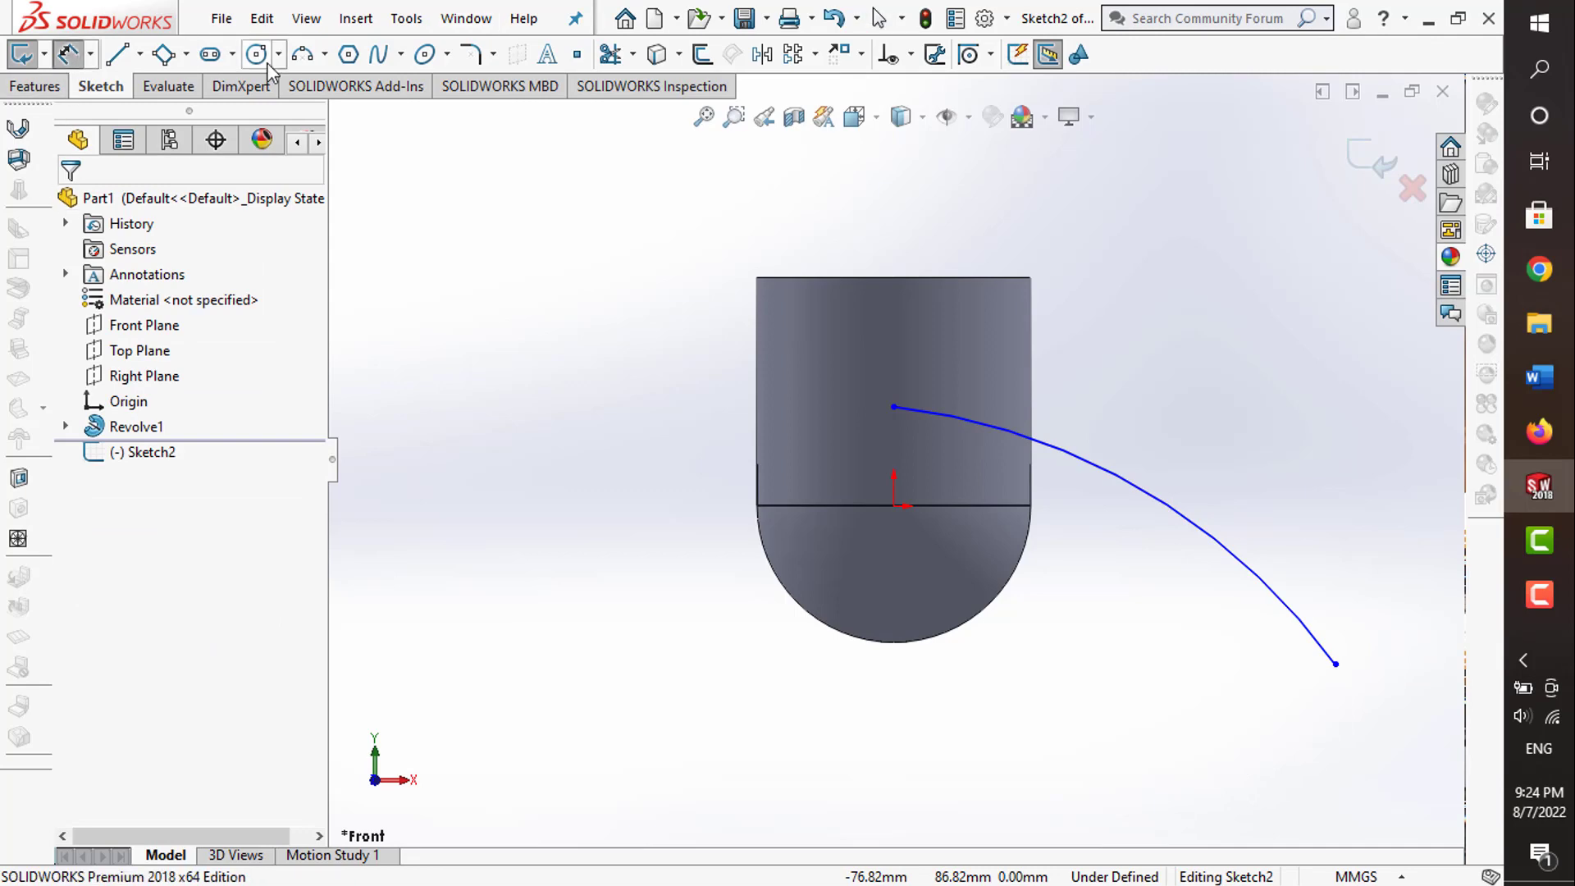
{"action": "left_click", "coordinate": [893, 507]}
{"action": "left_click", "coordinate": [893, 407]}
{"action": "left_click", "coordinate": [712, 455]}
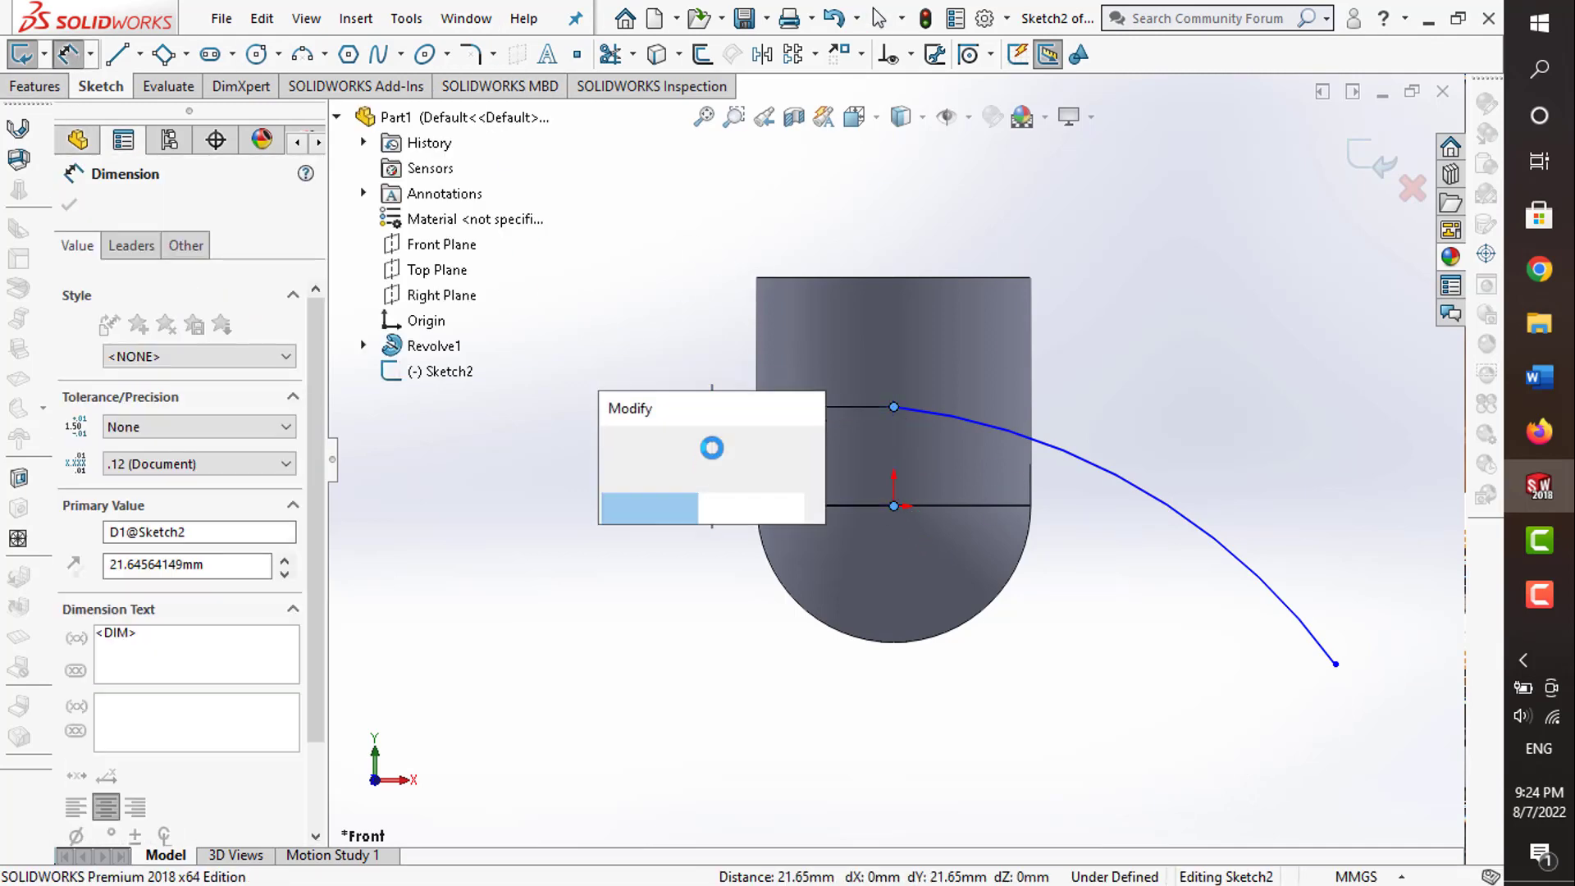
{"action": "type", "text": "20"}
{"action": "key", "text": "Return"}
{"action": "left_click", "coordinate": [1131, 484]}
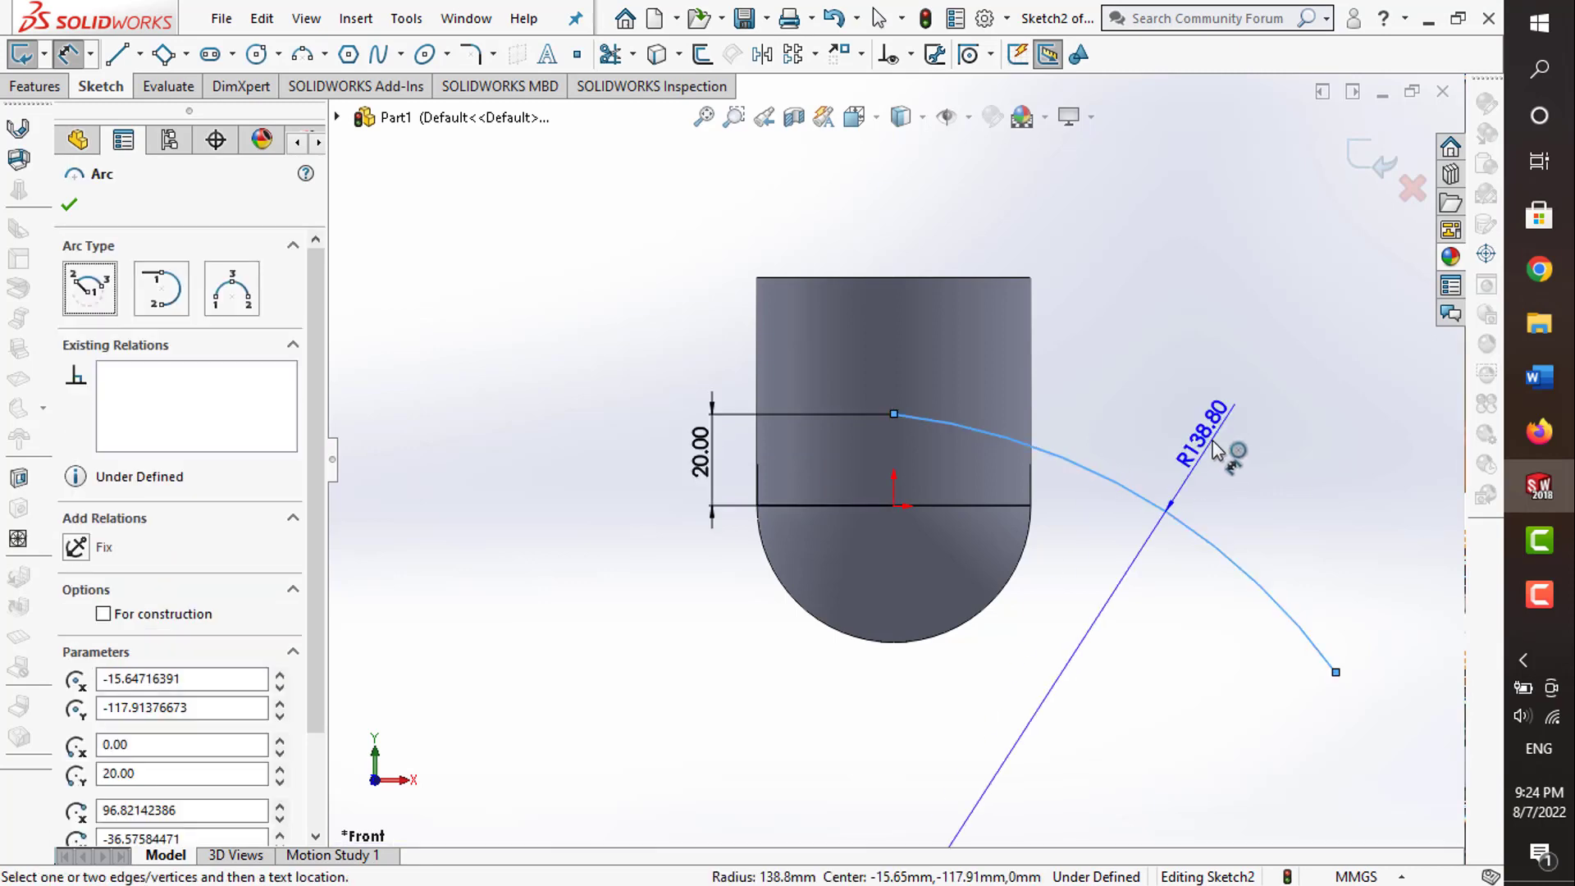
{"action": "left_click", "coordinate": [1214, 450]}
{"action": "type", "text": "100"}
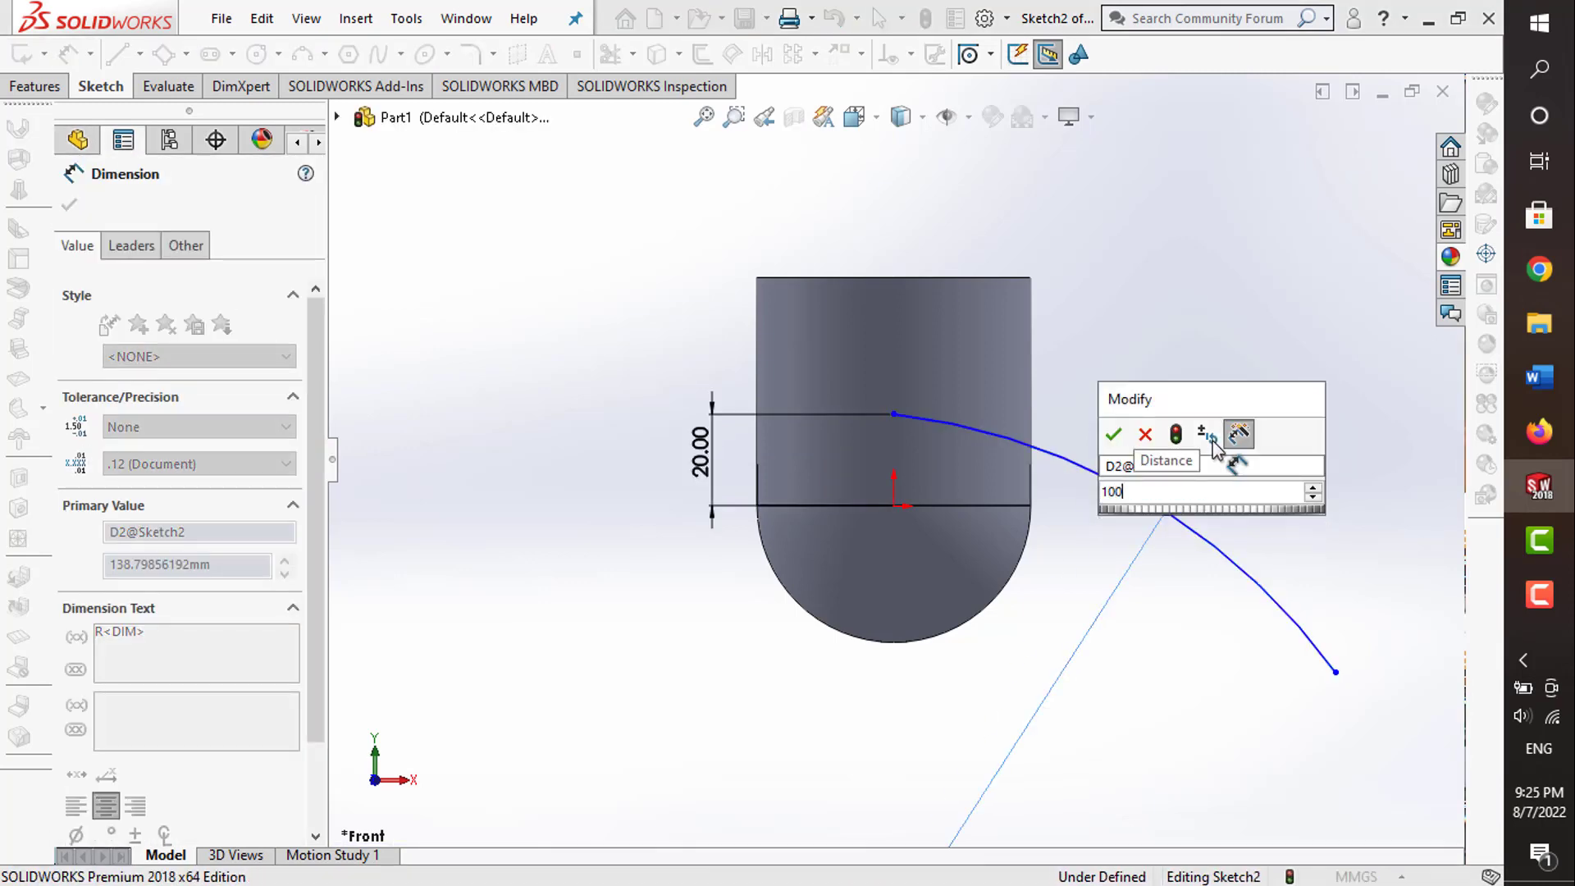
{"action": "key", "text": "Return"}
{"action": "left_click", "coordinate": [1212, 602]}
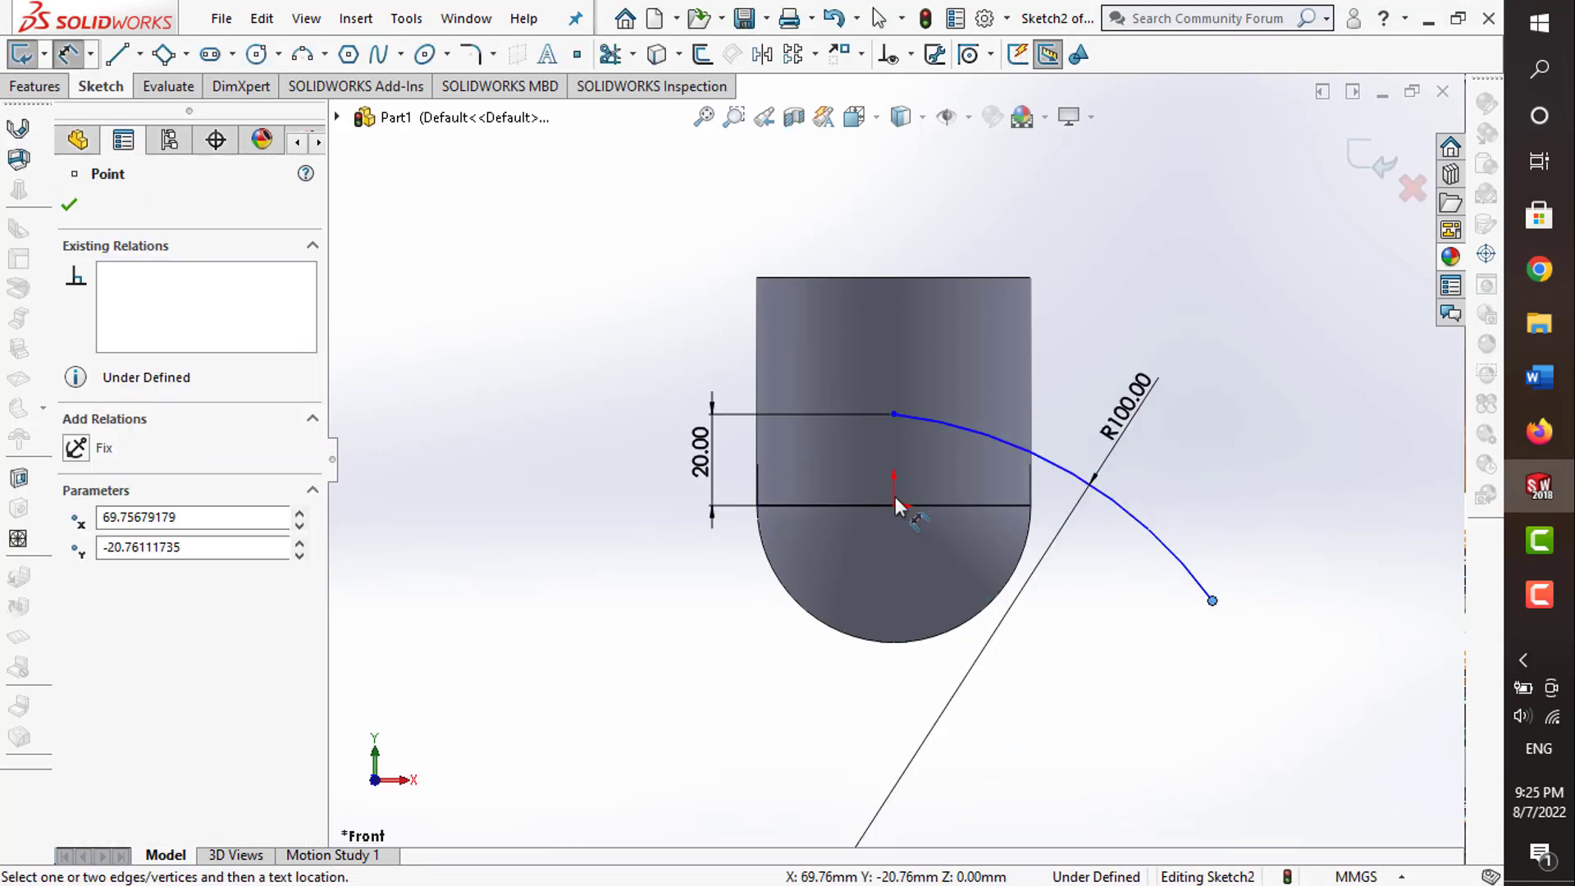
{"action": "left_click", "coordinate": [894, 505]}
{"action": "left_click", "coordinate": [1031, 726]}
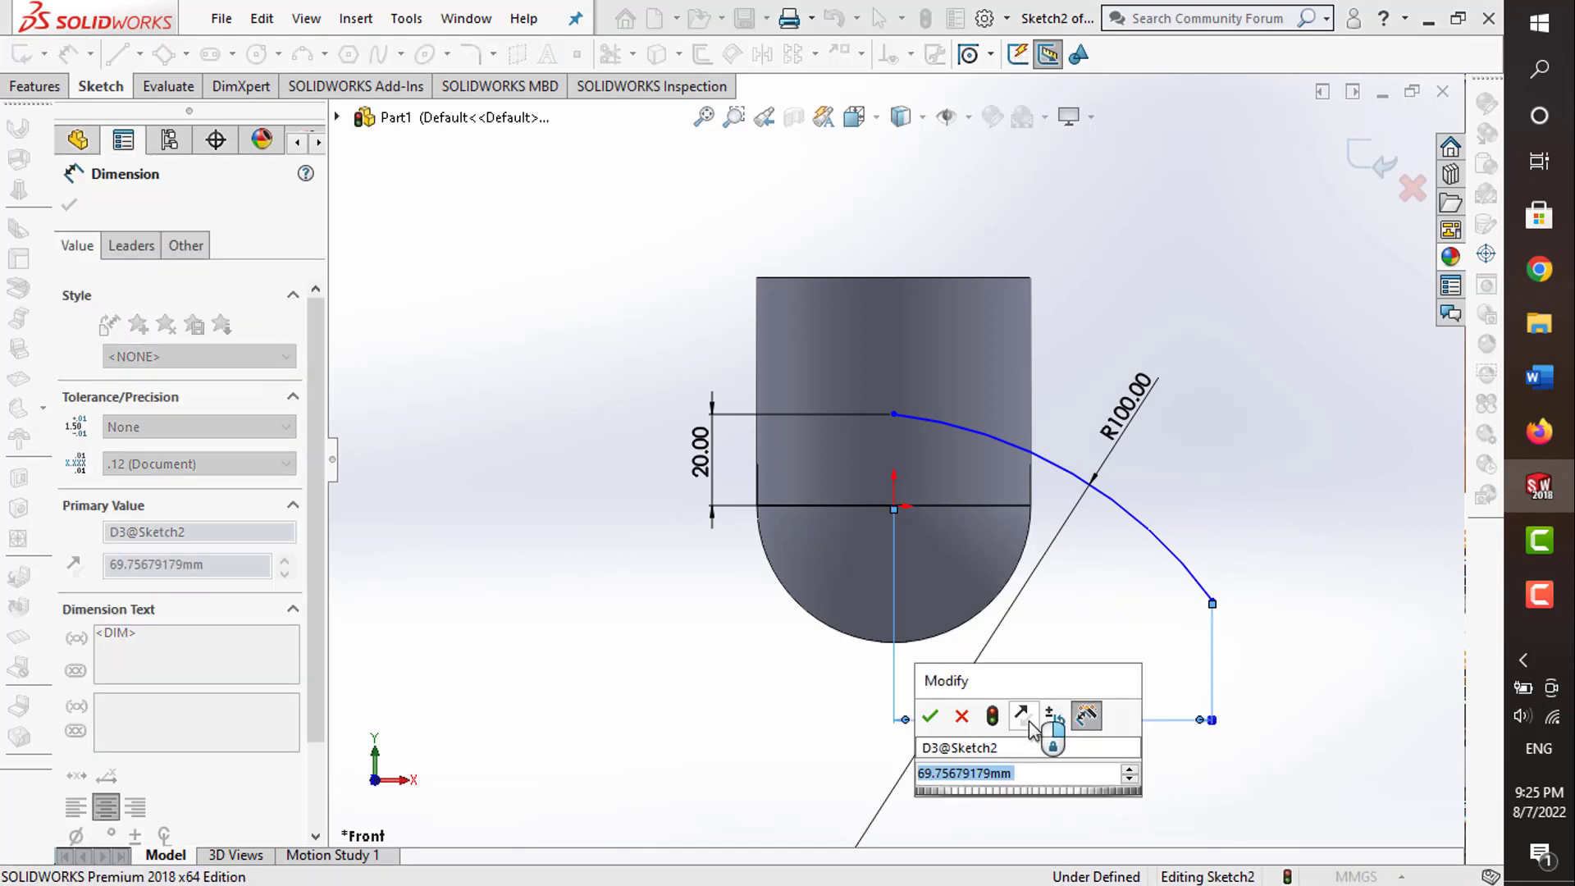
{"action": "type", "text": "90"}
{"action": "key", "text": "Return"}
{"action": "left_click", "coordinate": [1304, 517]}
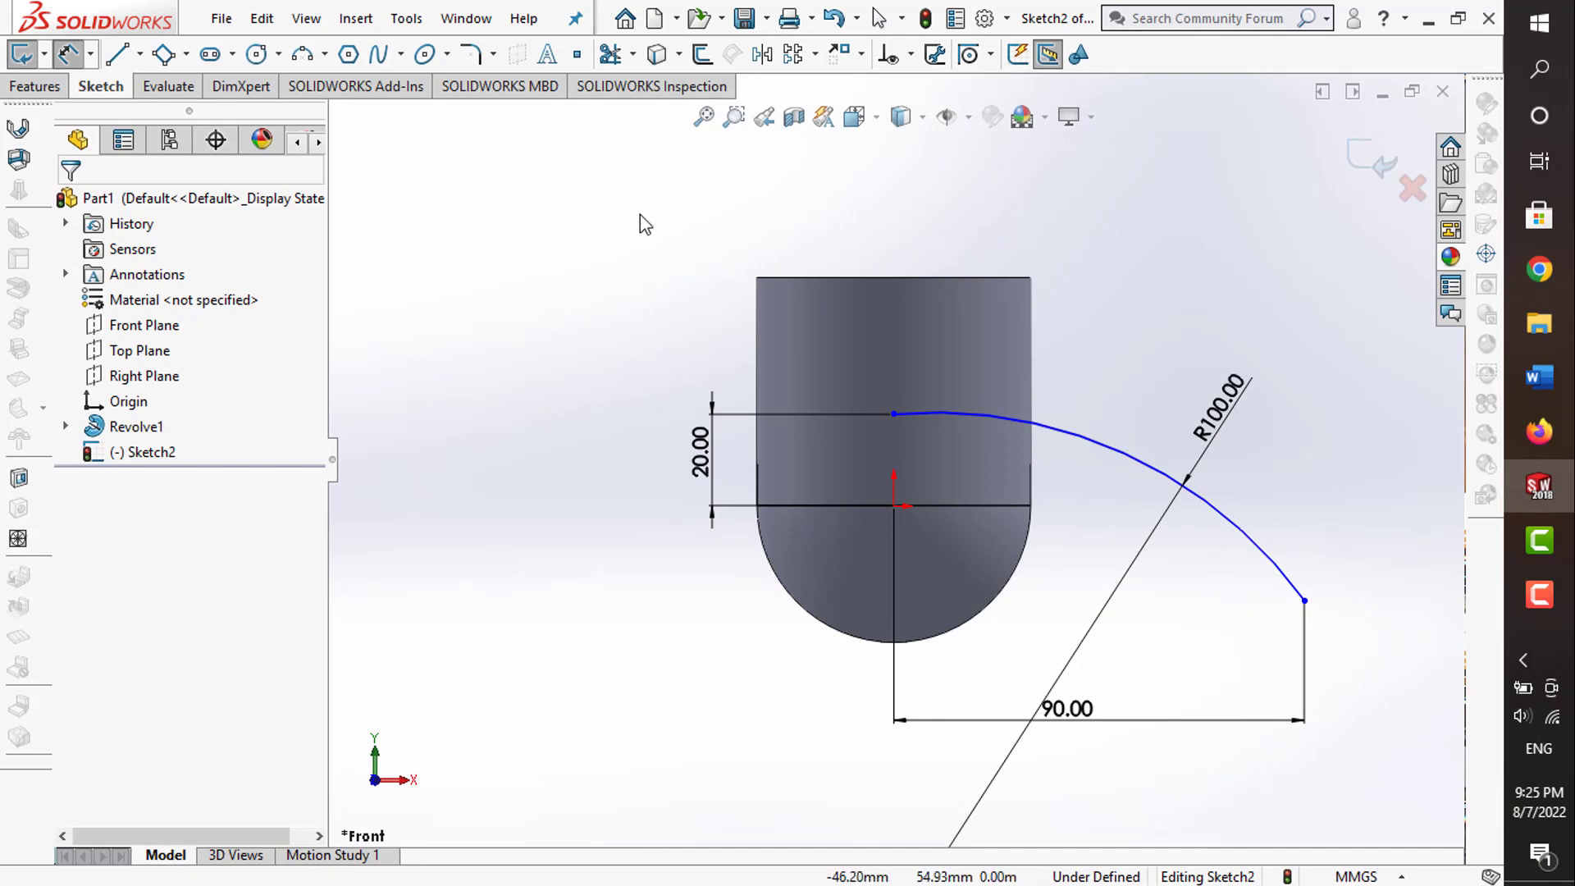
{"action": "key", "text": "Escape"}
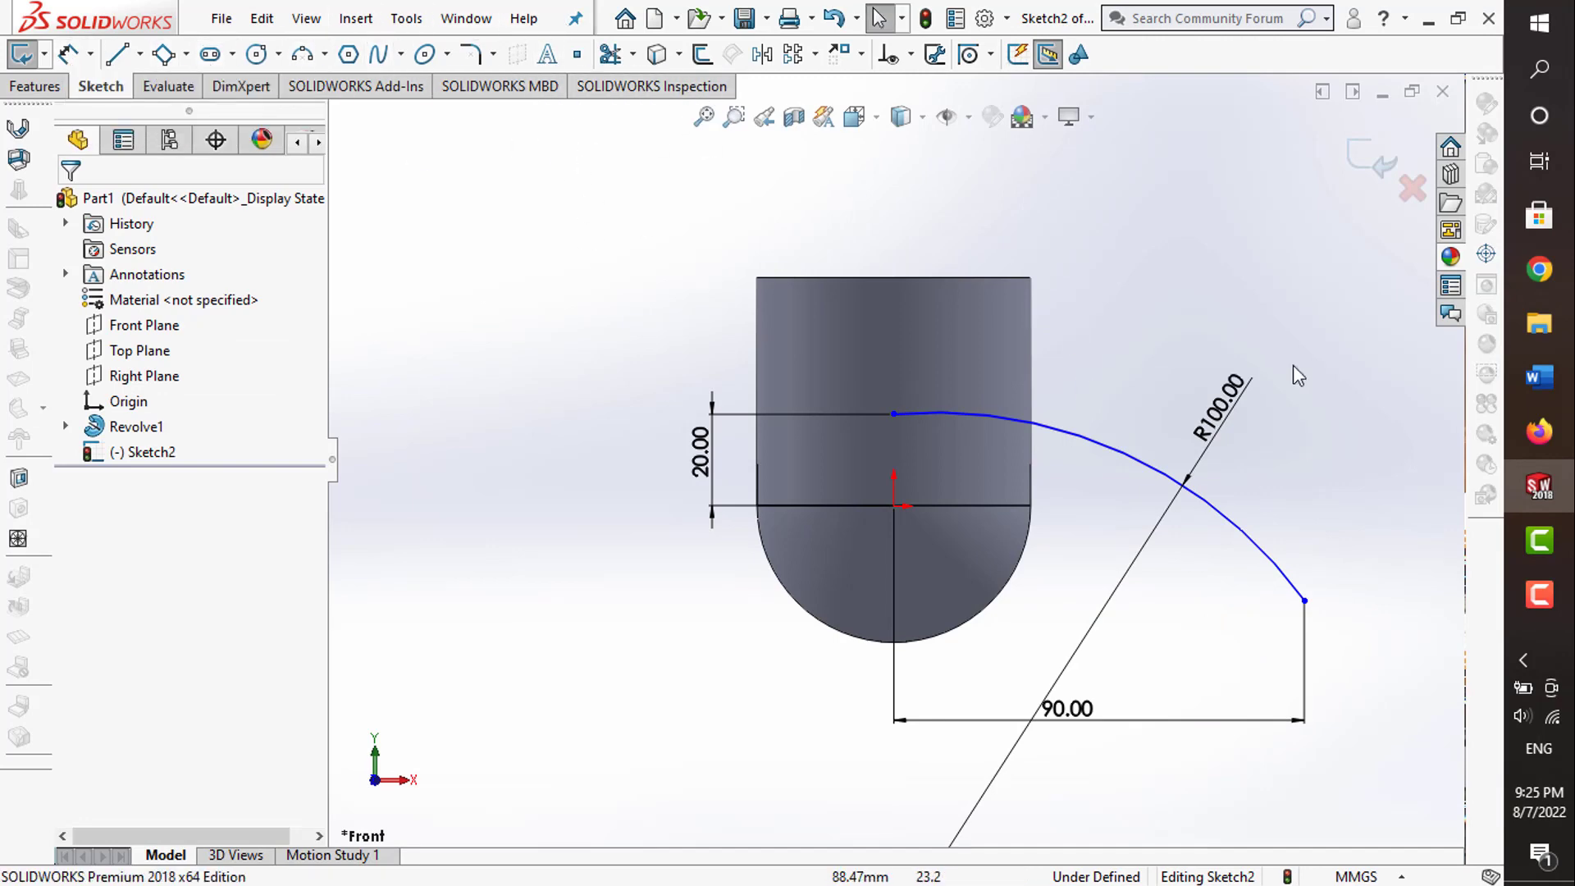
- Sweep a 40 mm diameter circular profile along the Sketch2 arc
{"action": "left_click", "coordinate": [1368, 162]}
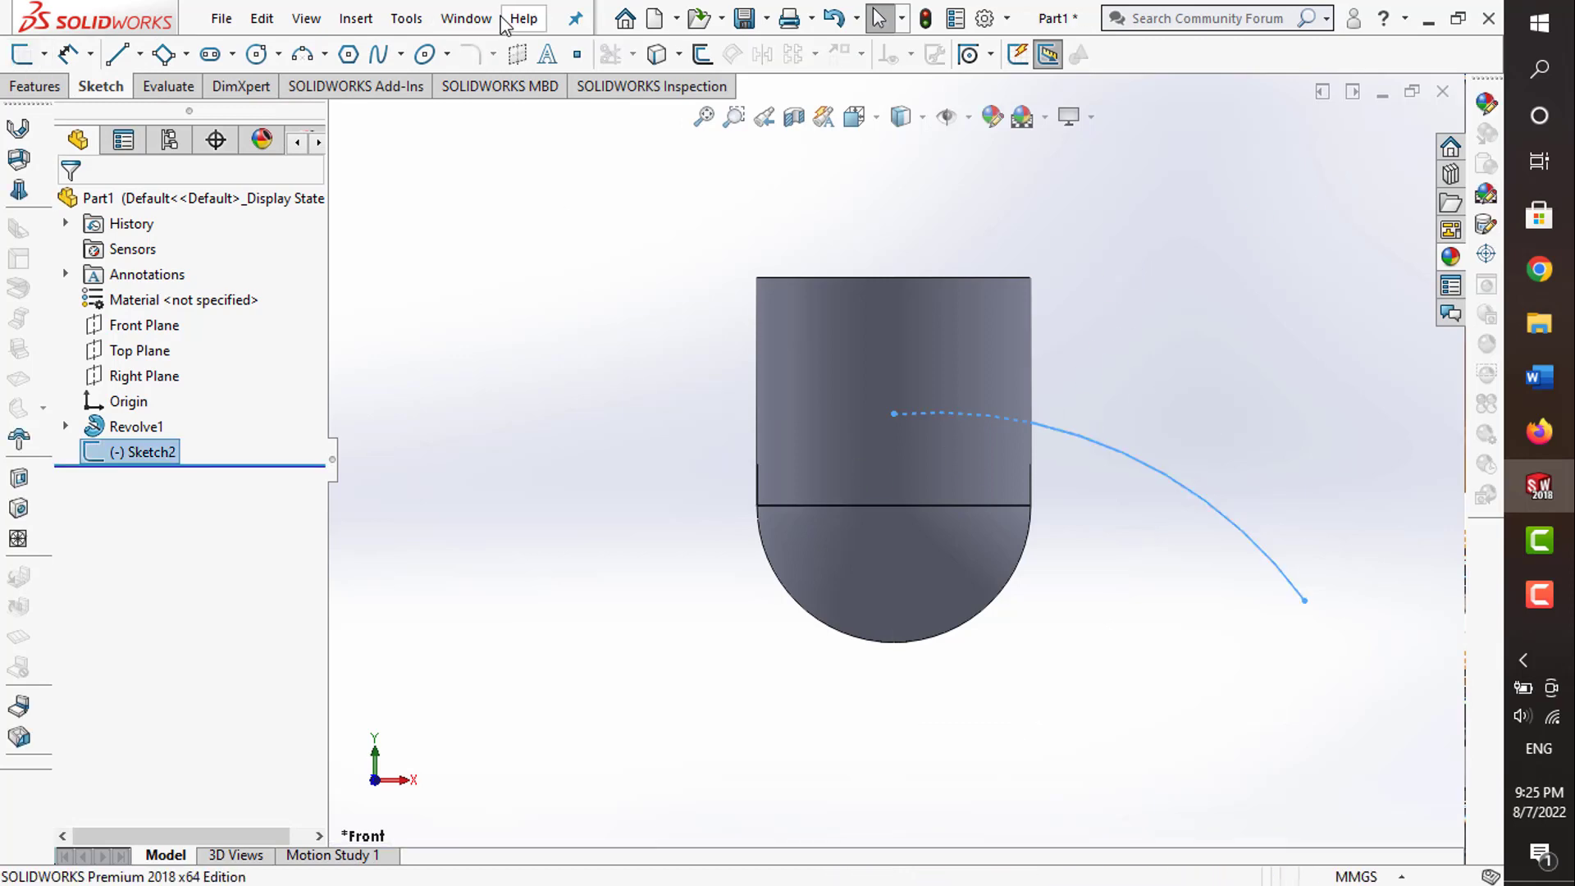
{"action": "left_click", "coordinate": [51, 87]}
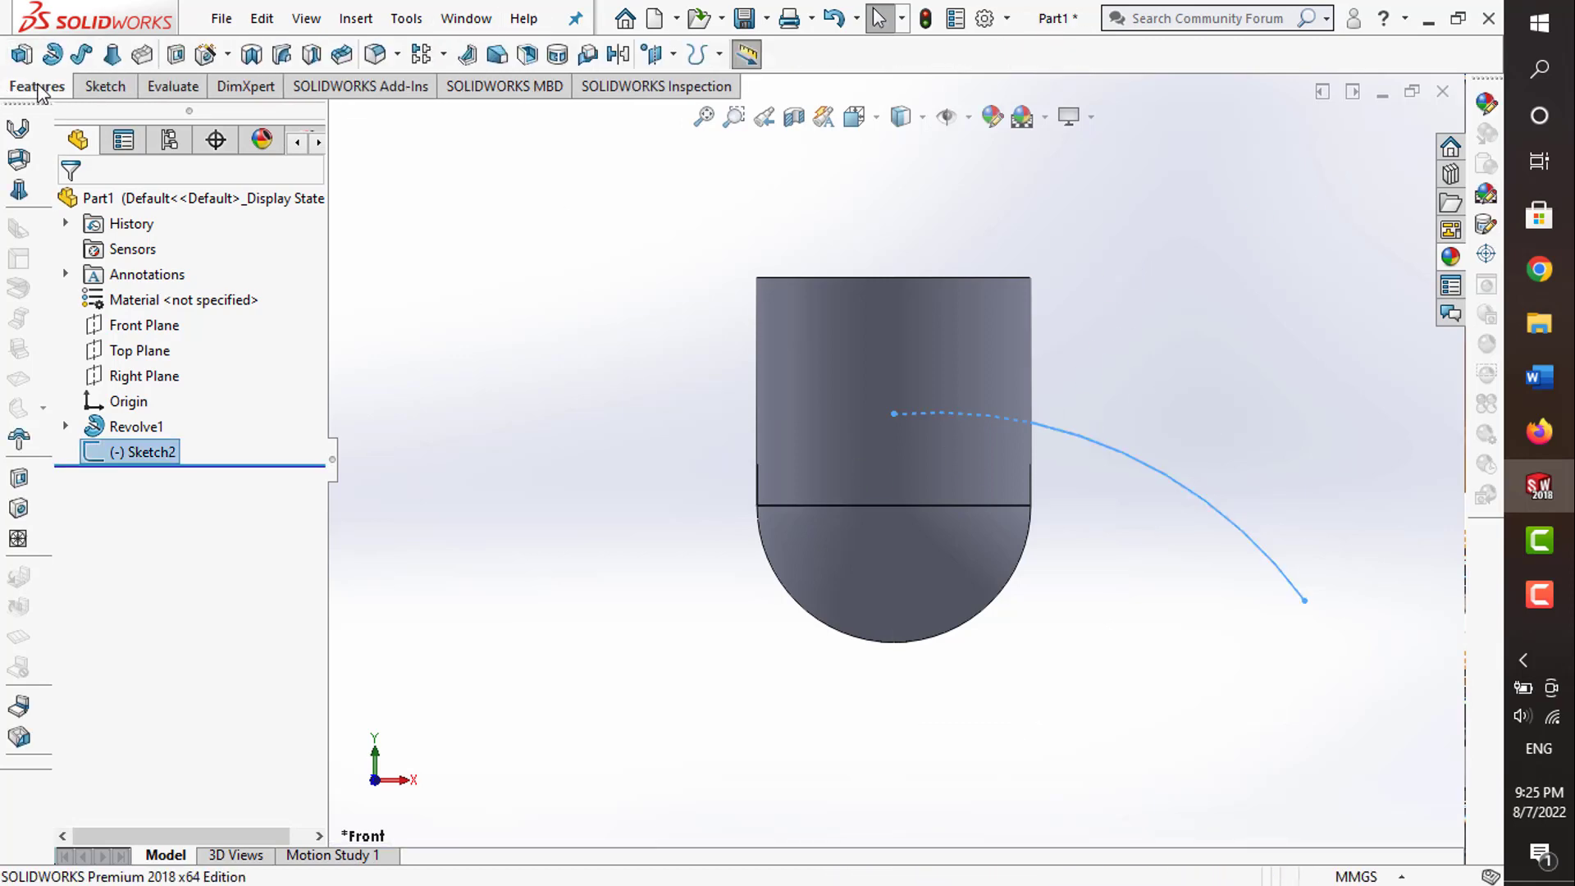
{"action": "left_click", "coordinate": [76, 55]}
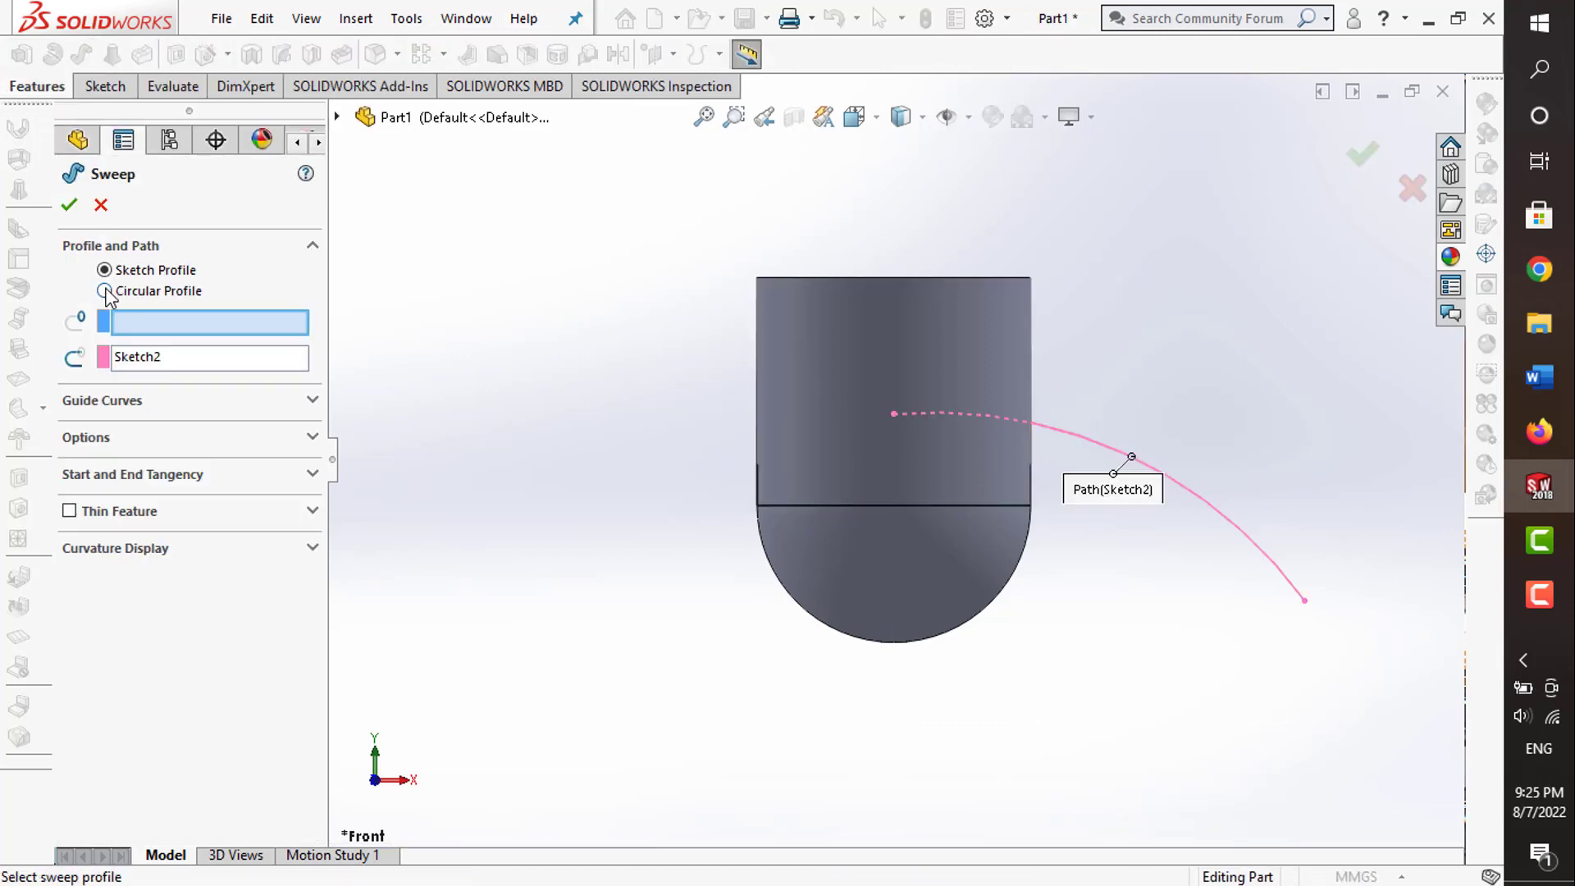
{"action": "type", "text": "20"}
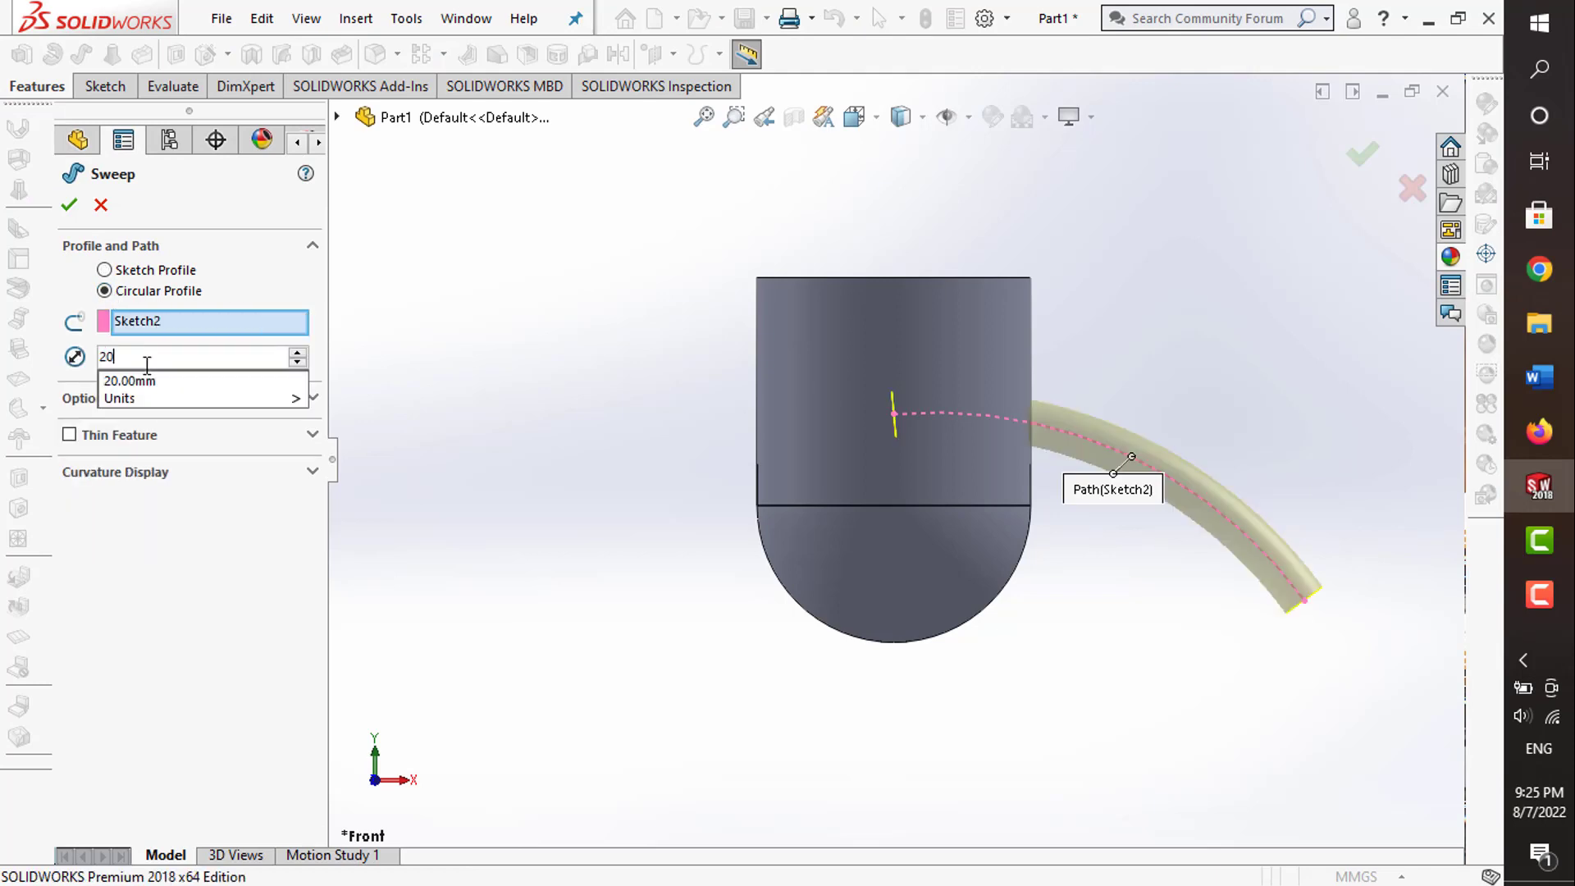
{"action": "key", "text": "BackSpace"}
{"action": "key", "text": "BackSpace"}
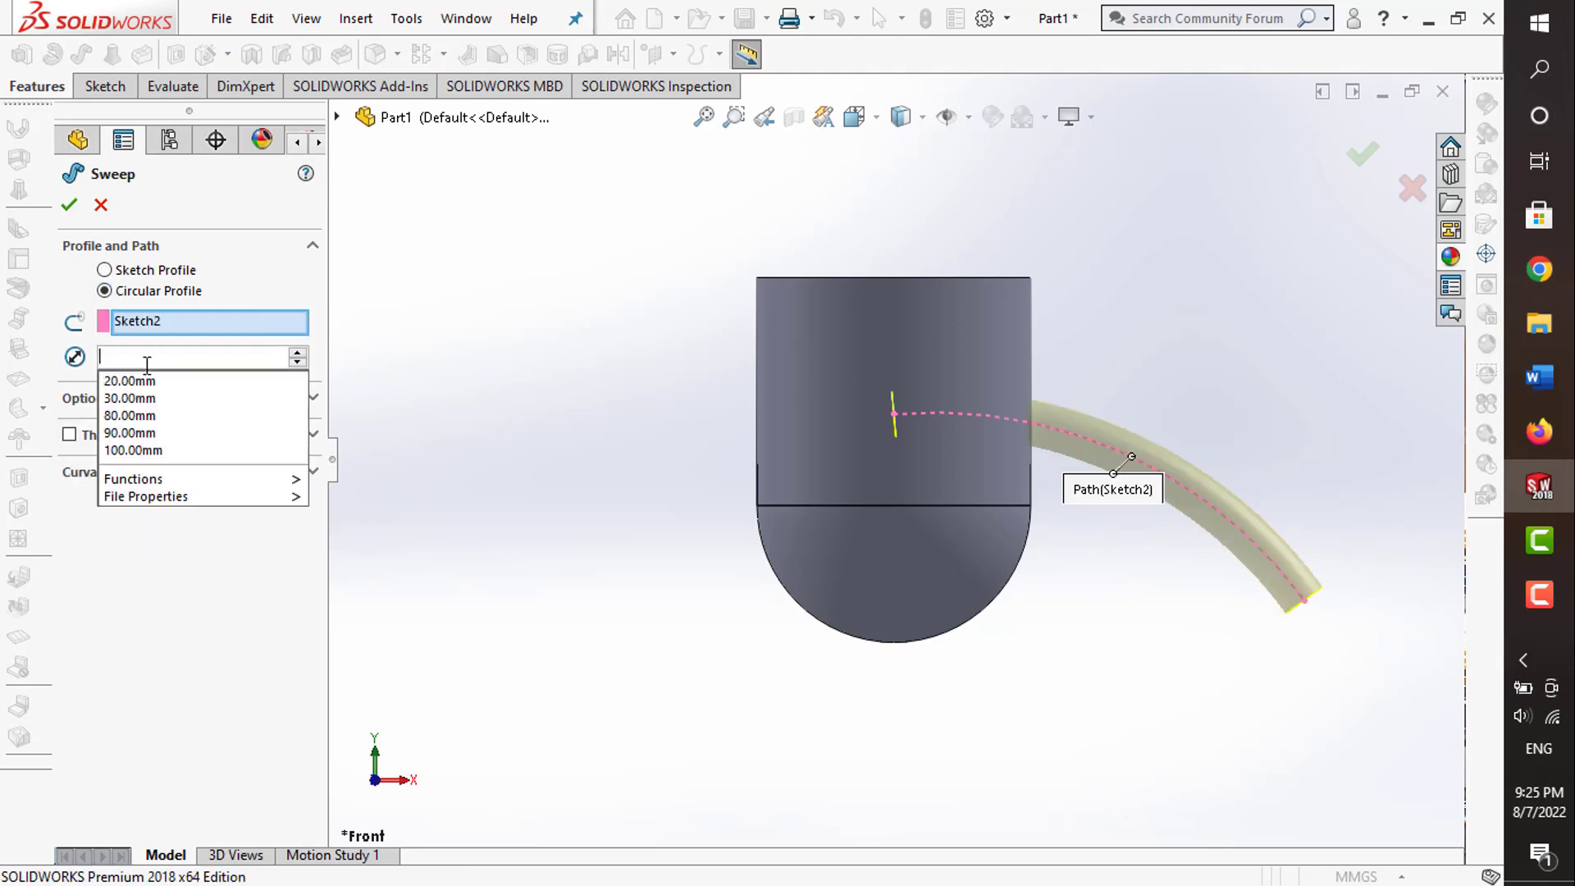
{"action": "type", "text": "40"}
{"action": "key", "text": "Return"}
{"action": "middle_click_drag", "start_coordinate": [1036, 480], "coordinate": [1270, 197]}
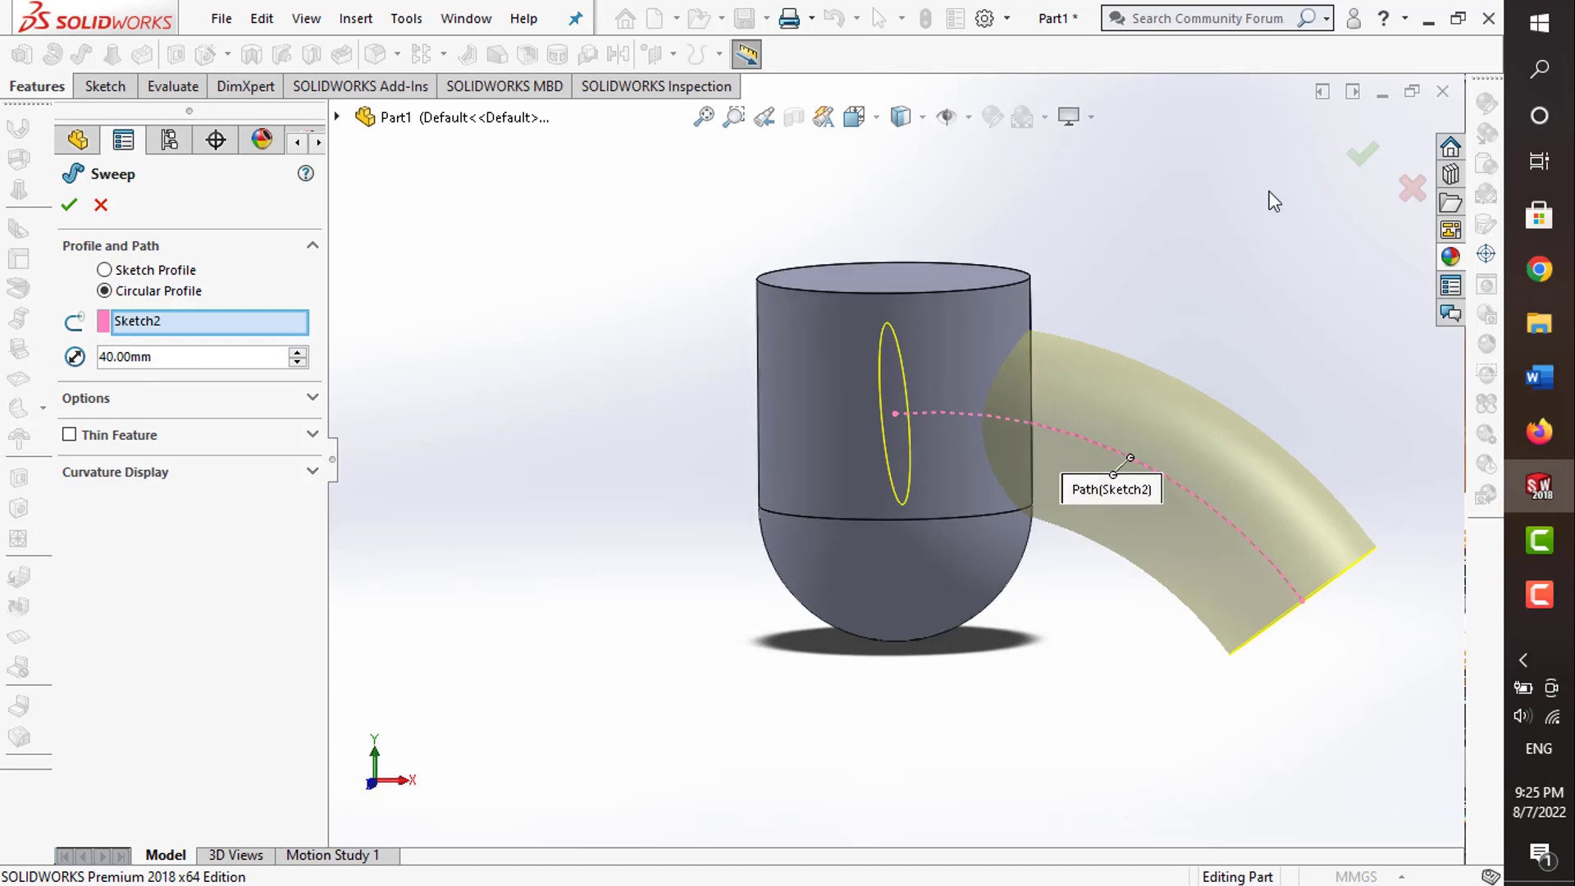
{"action": "left_click", "coordinate": [1359, 163]}
{"action": "middle_click_drag", "start_coordinate": [1222, 307], "coordinate": [950, 424]}
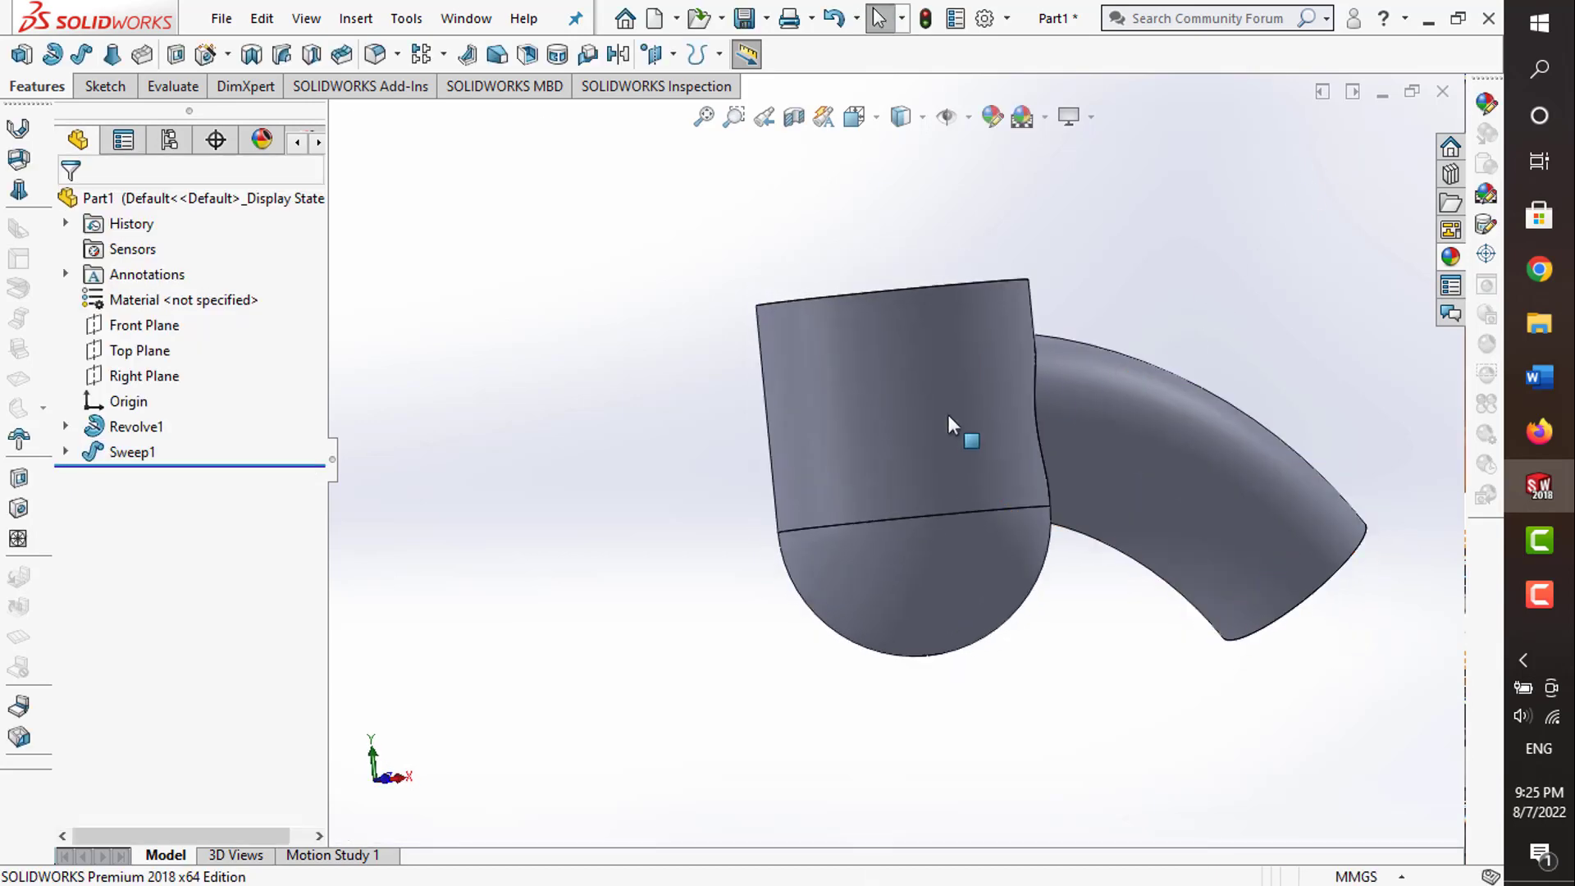
- Start a sketch on the Right Plane and draw a circle centred on the origin
{"action": "left_click", "coordinate": [92, 87]}
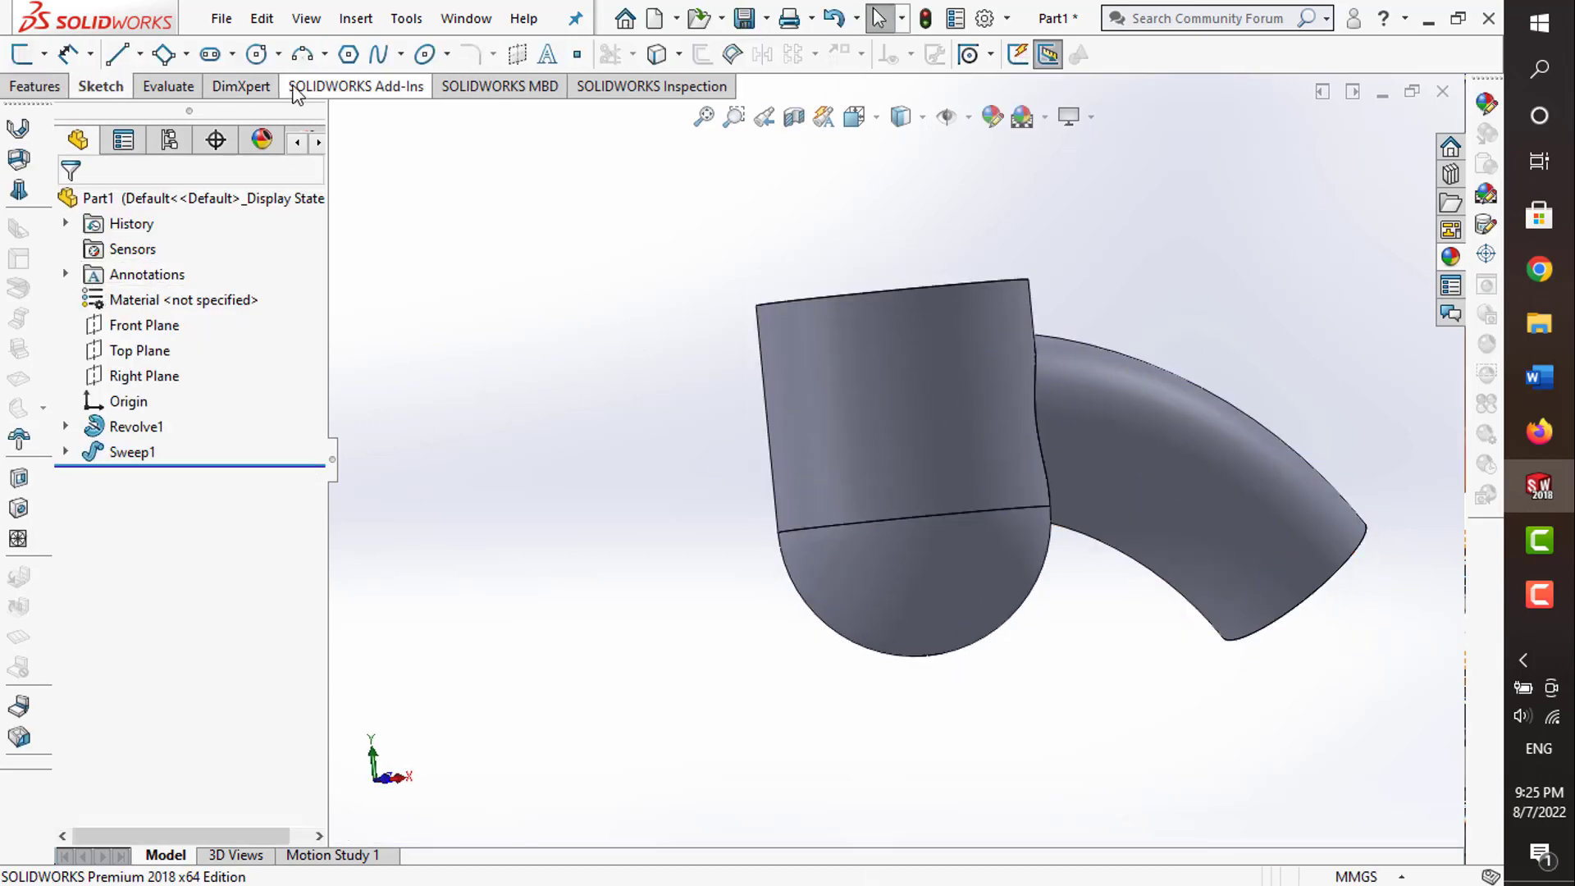
{"action": "left_click", "coordinate": [22, 54]}
{"action": "left_click", "coordinate": [337, 117]}
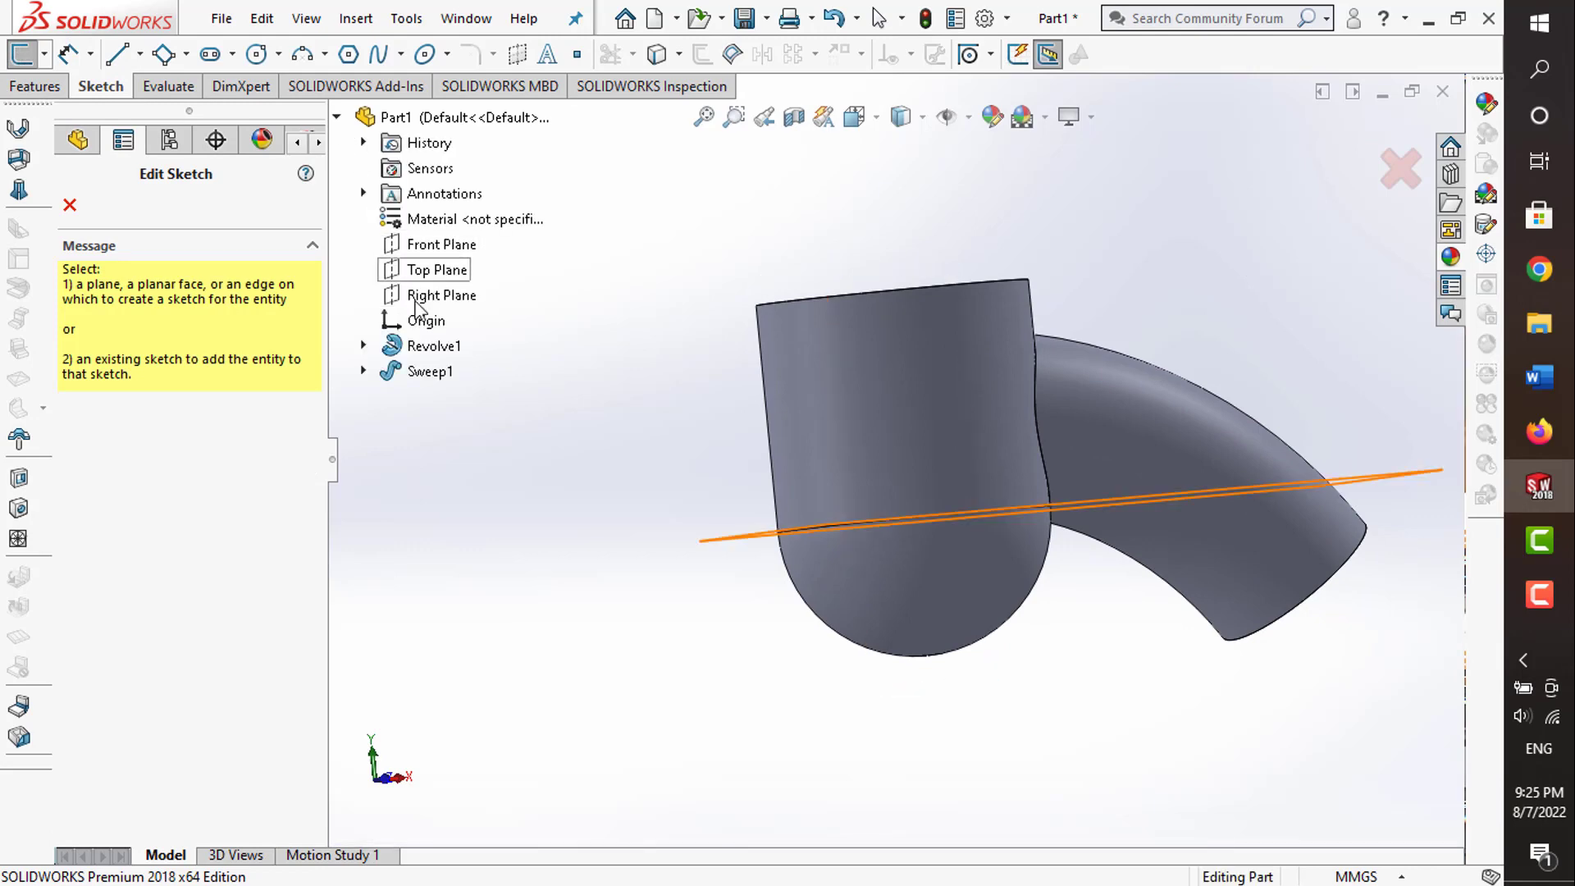
{"action": "left_click", "coordinate": [413, 300]}
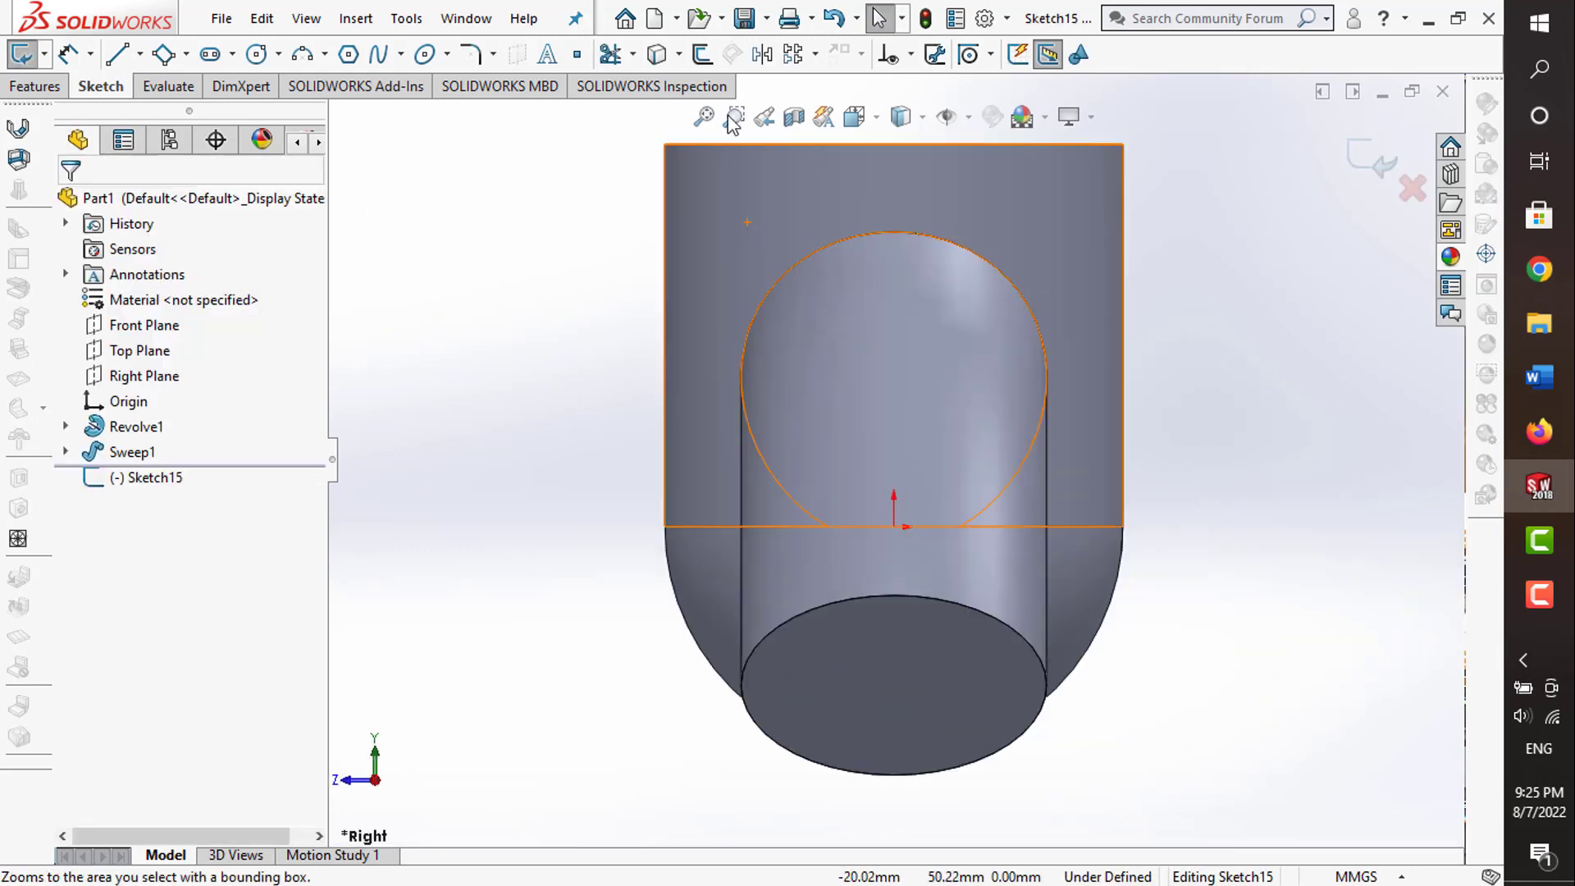
{"action": "left_click", "coordinate": [279, 55]}
{"action": "left_click", "coordinate": [271, 81]}
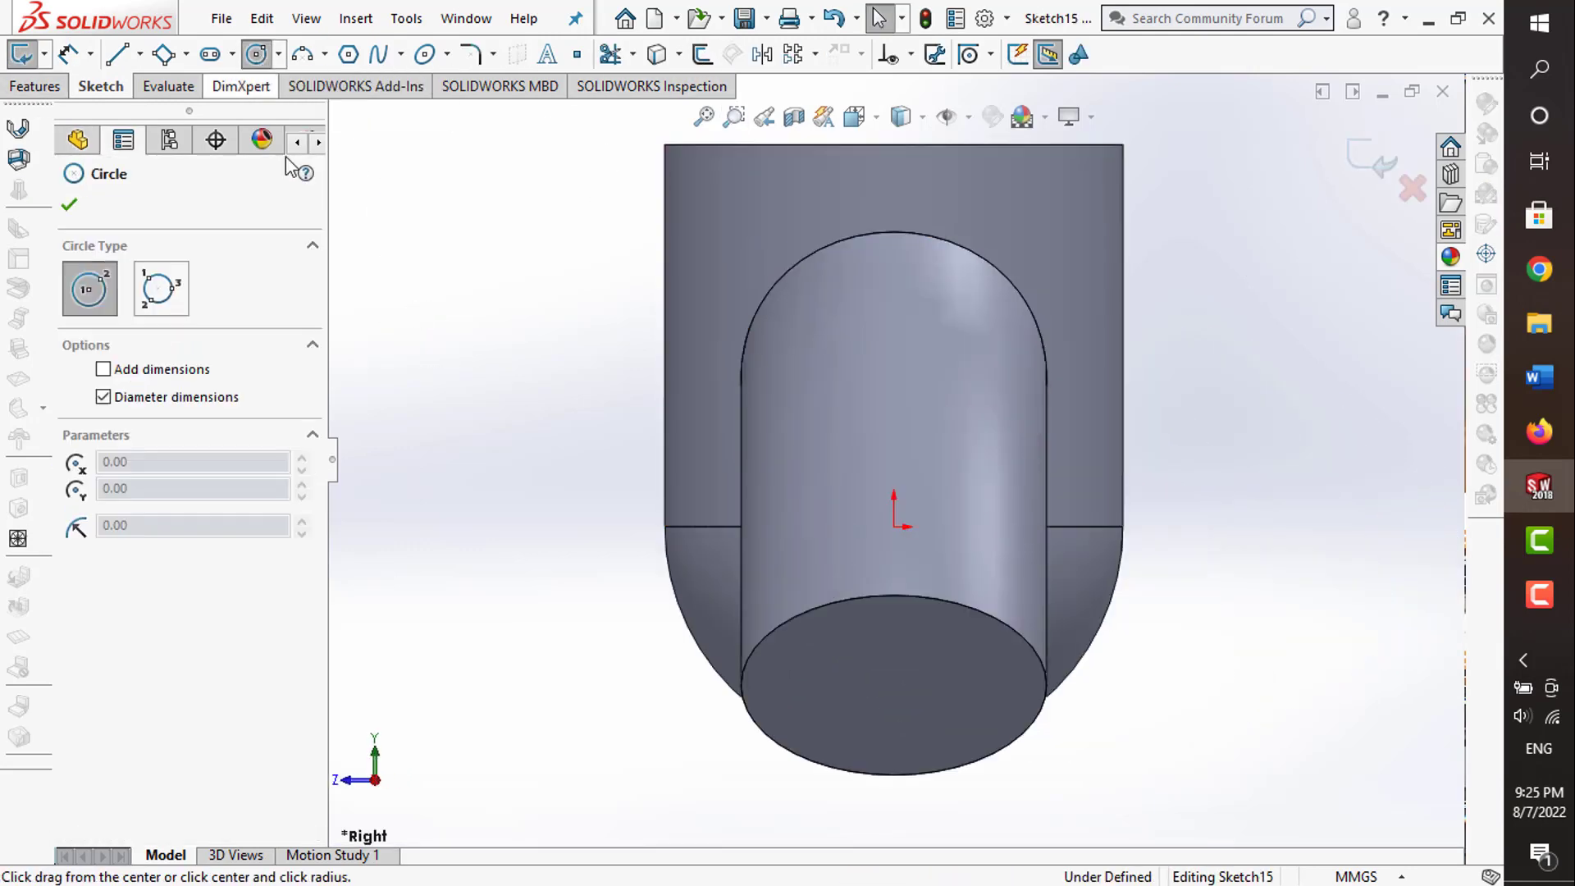
{"action": "left_click_drag", "start_coordinate": [894, 527], "coordinate": [927, 527]}
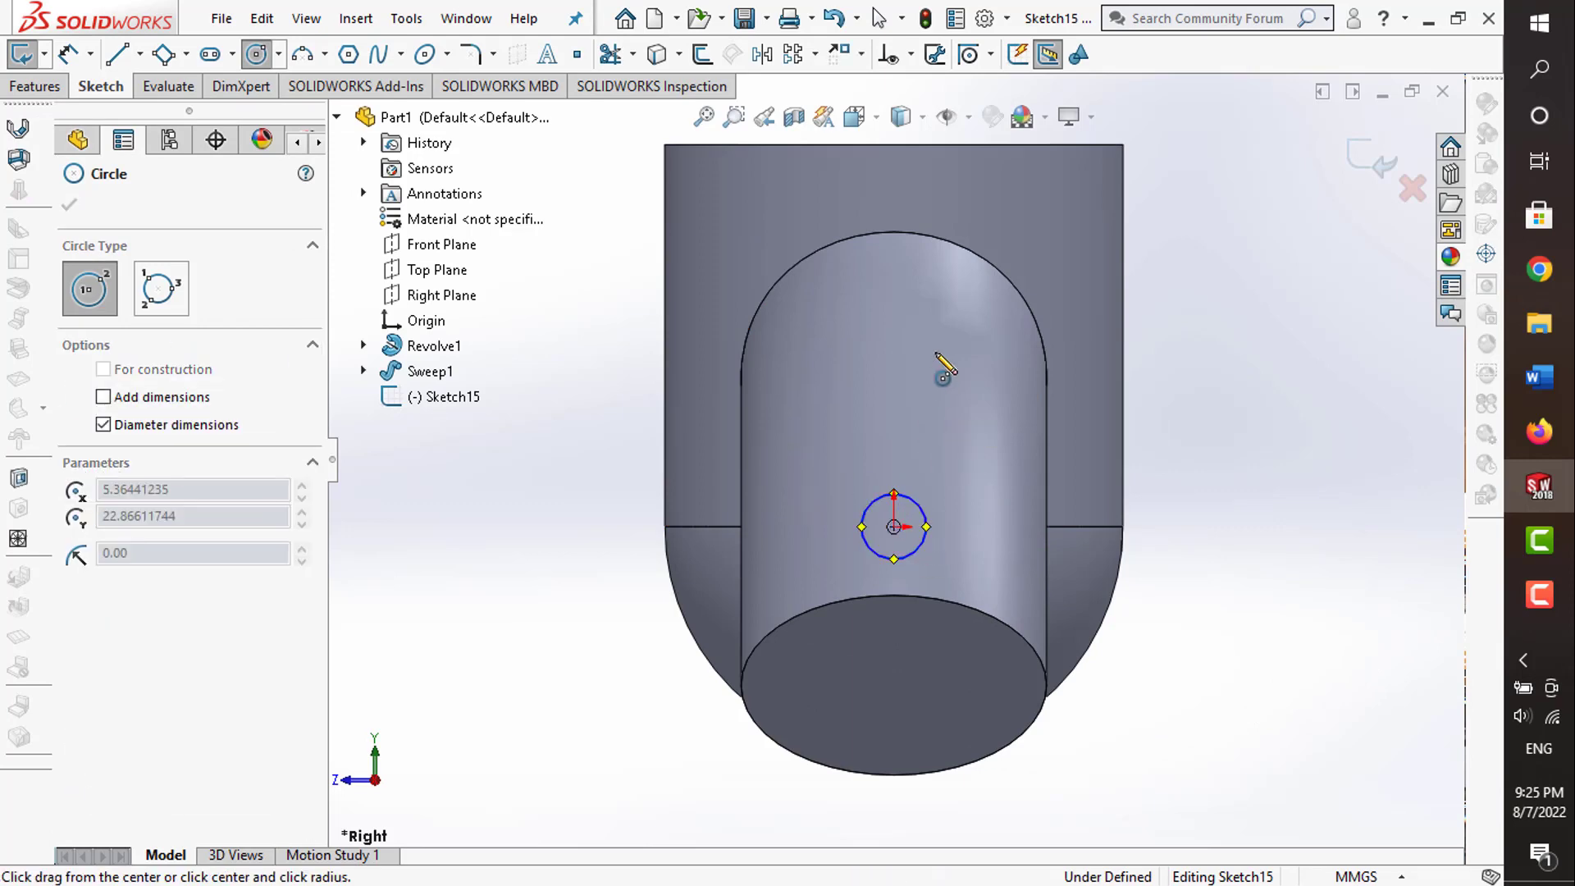
{"action": "key", "text": "Escape"}
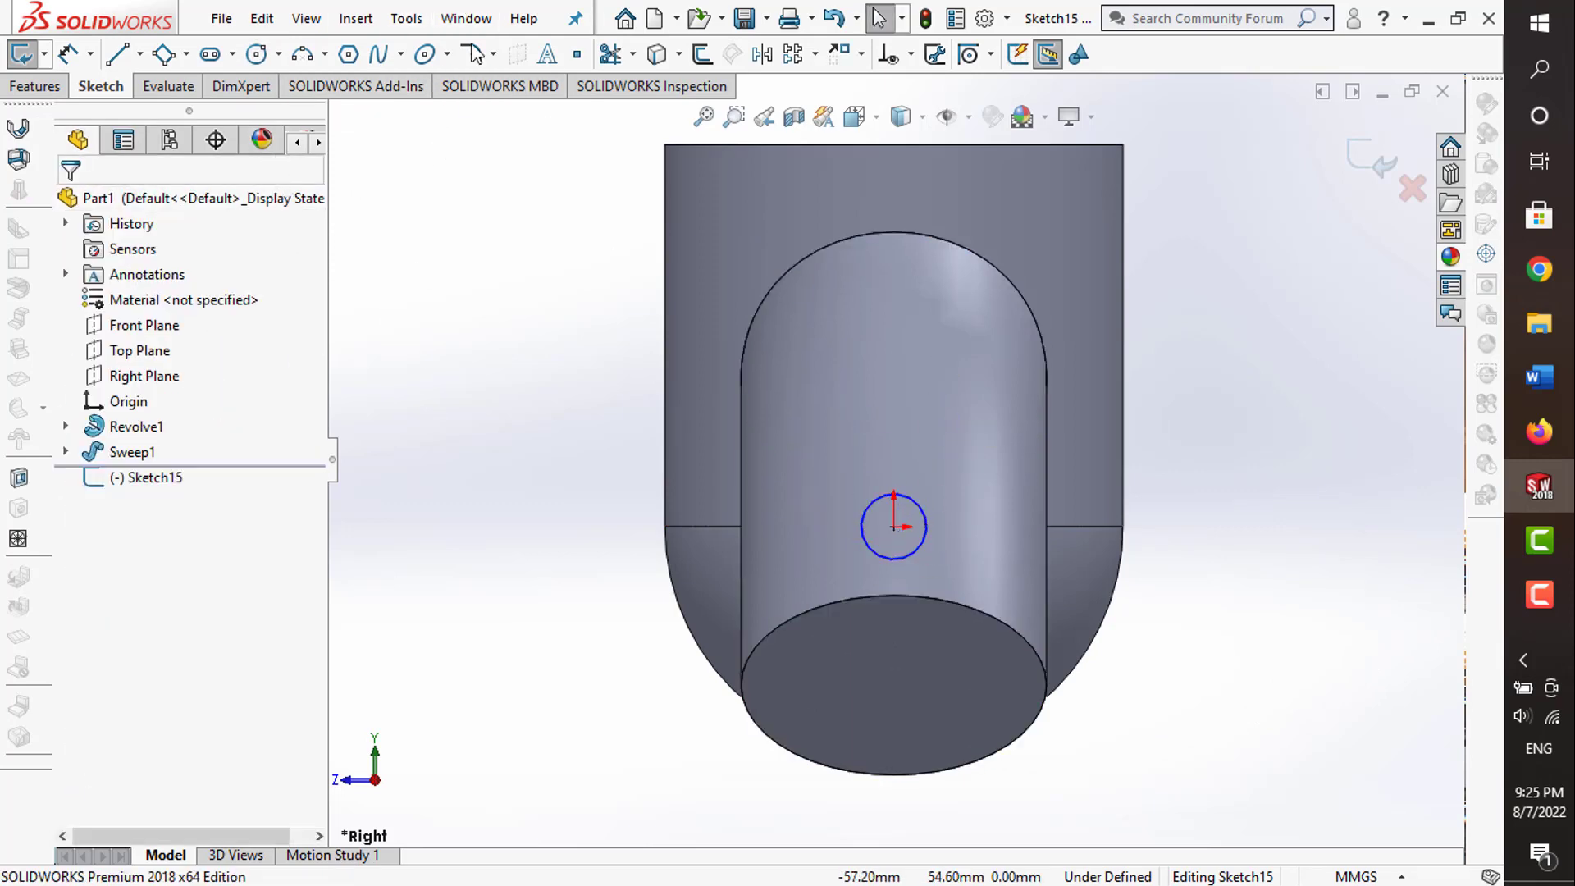
- Dimension the circle to 40 mm diameter and exit the sketch
{"action": "left_click", "coordinate": [67, 54]}
{"action": "left_click", "coordinate": [898, 509]}
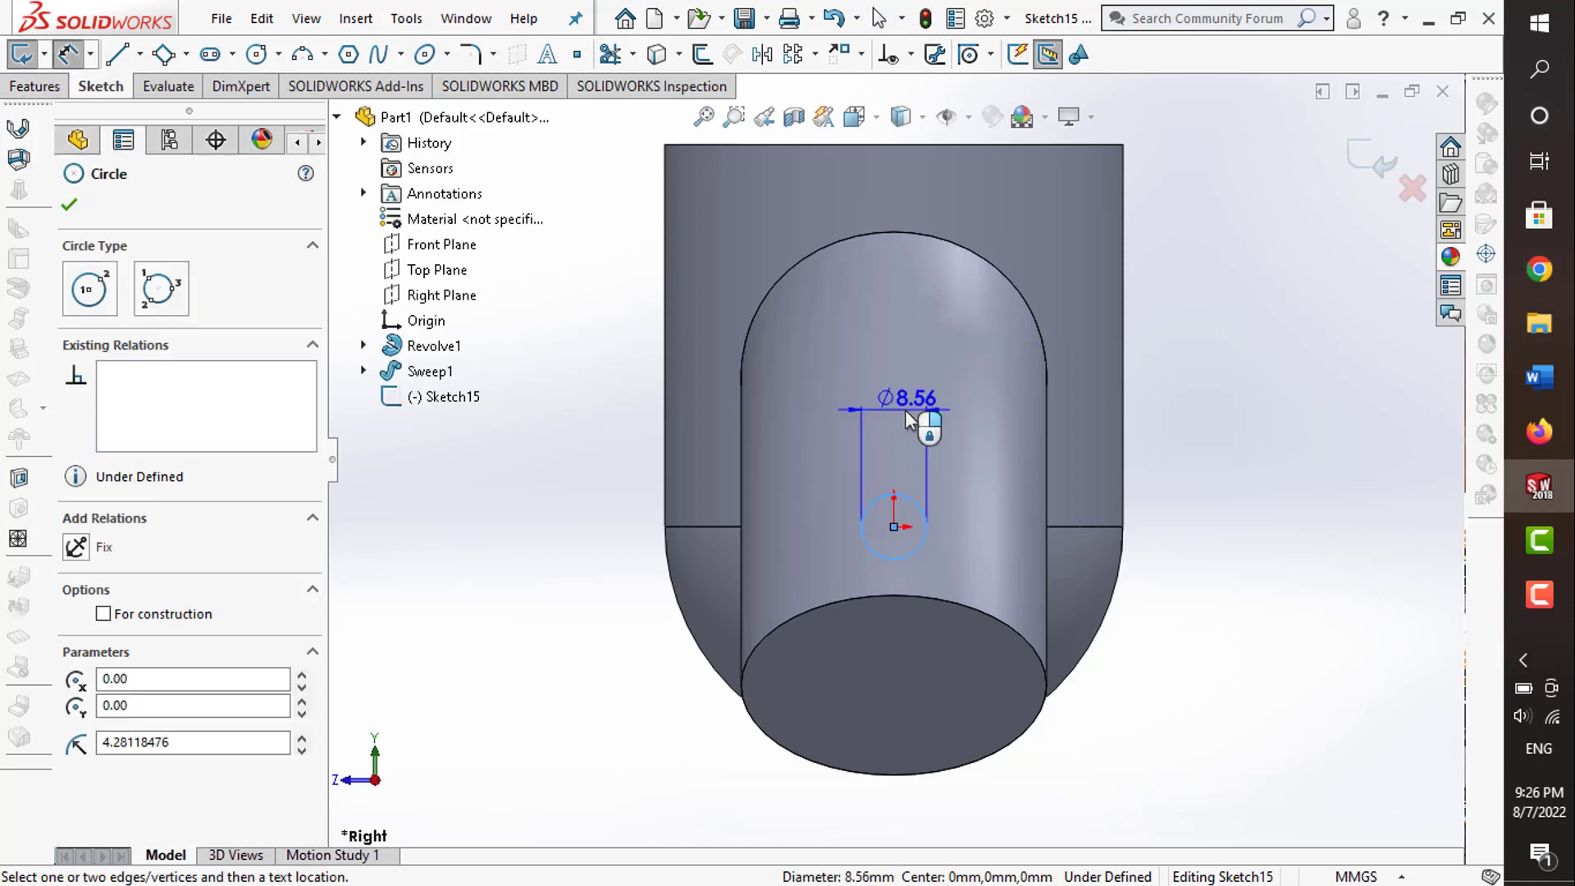
{"action": "left_click", "coordinate": [918, 417]}
{"action": "key", "text": "Return"}
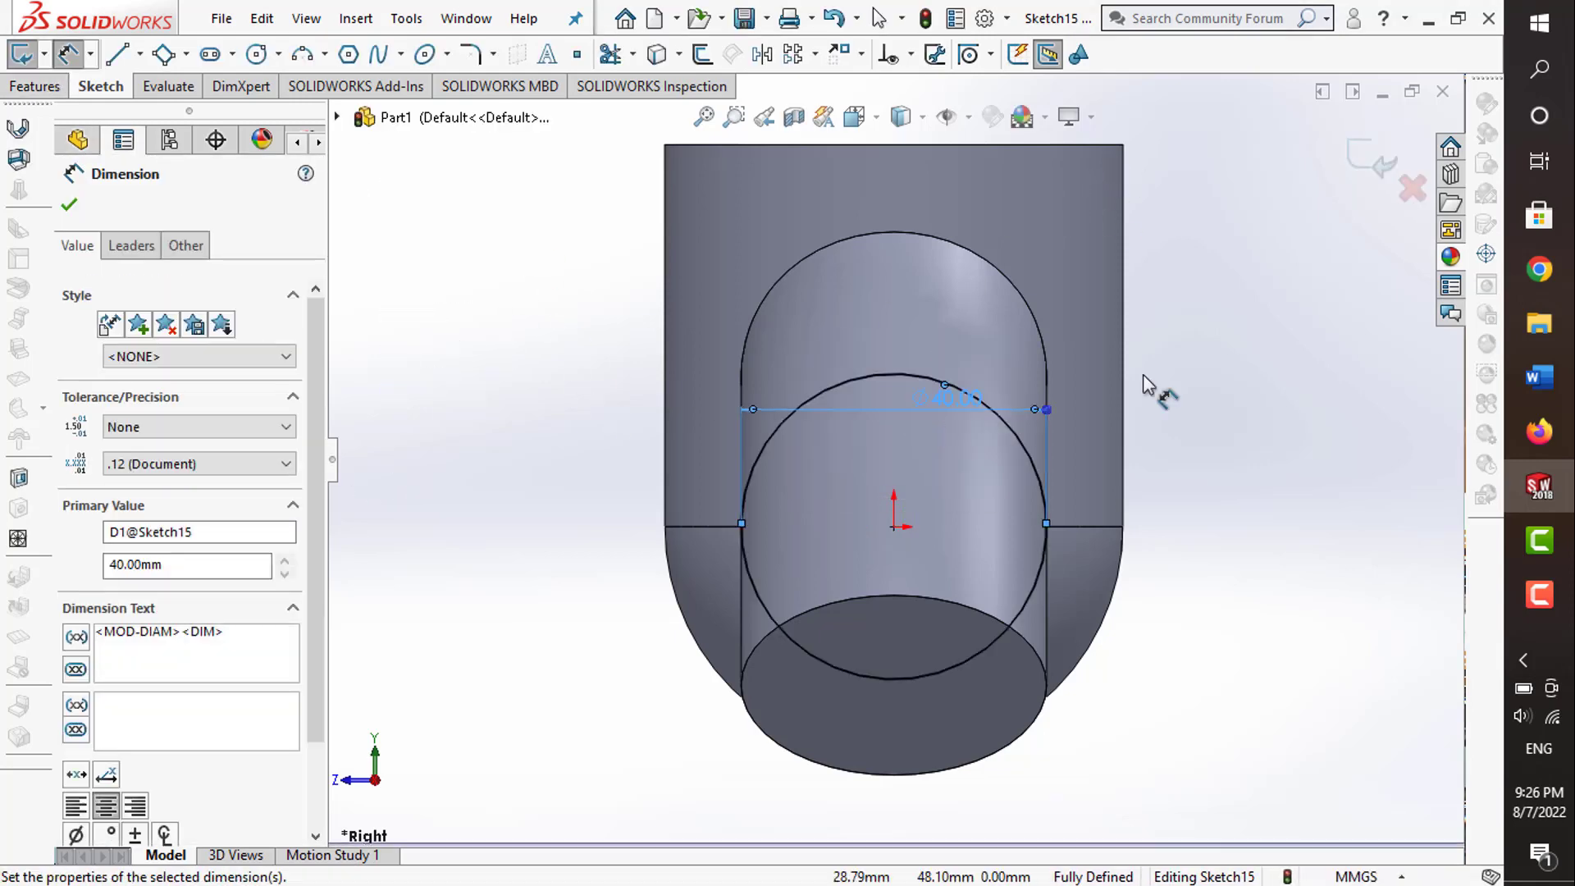
{"action": "left_click", "coordinate": [1354, 156]}
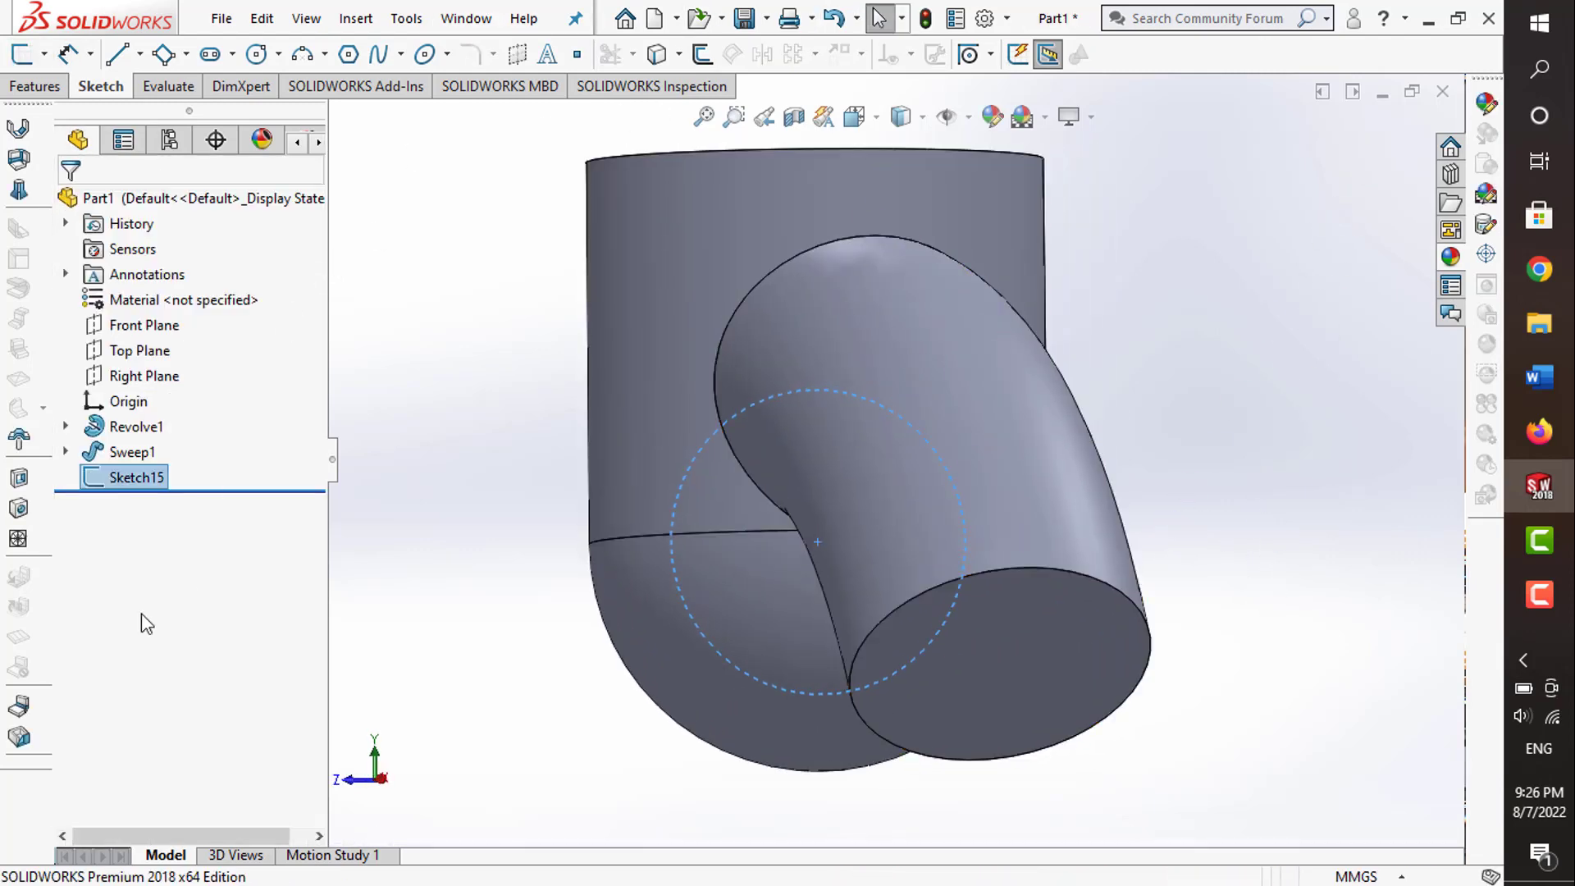
- Extrude the circle 100 mm in the reversed direction, away from the body
{"action": "left_click", "coordinate": [37, 87]}
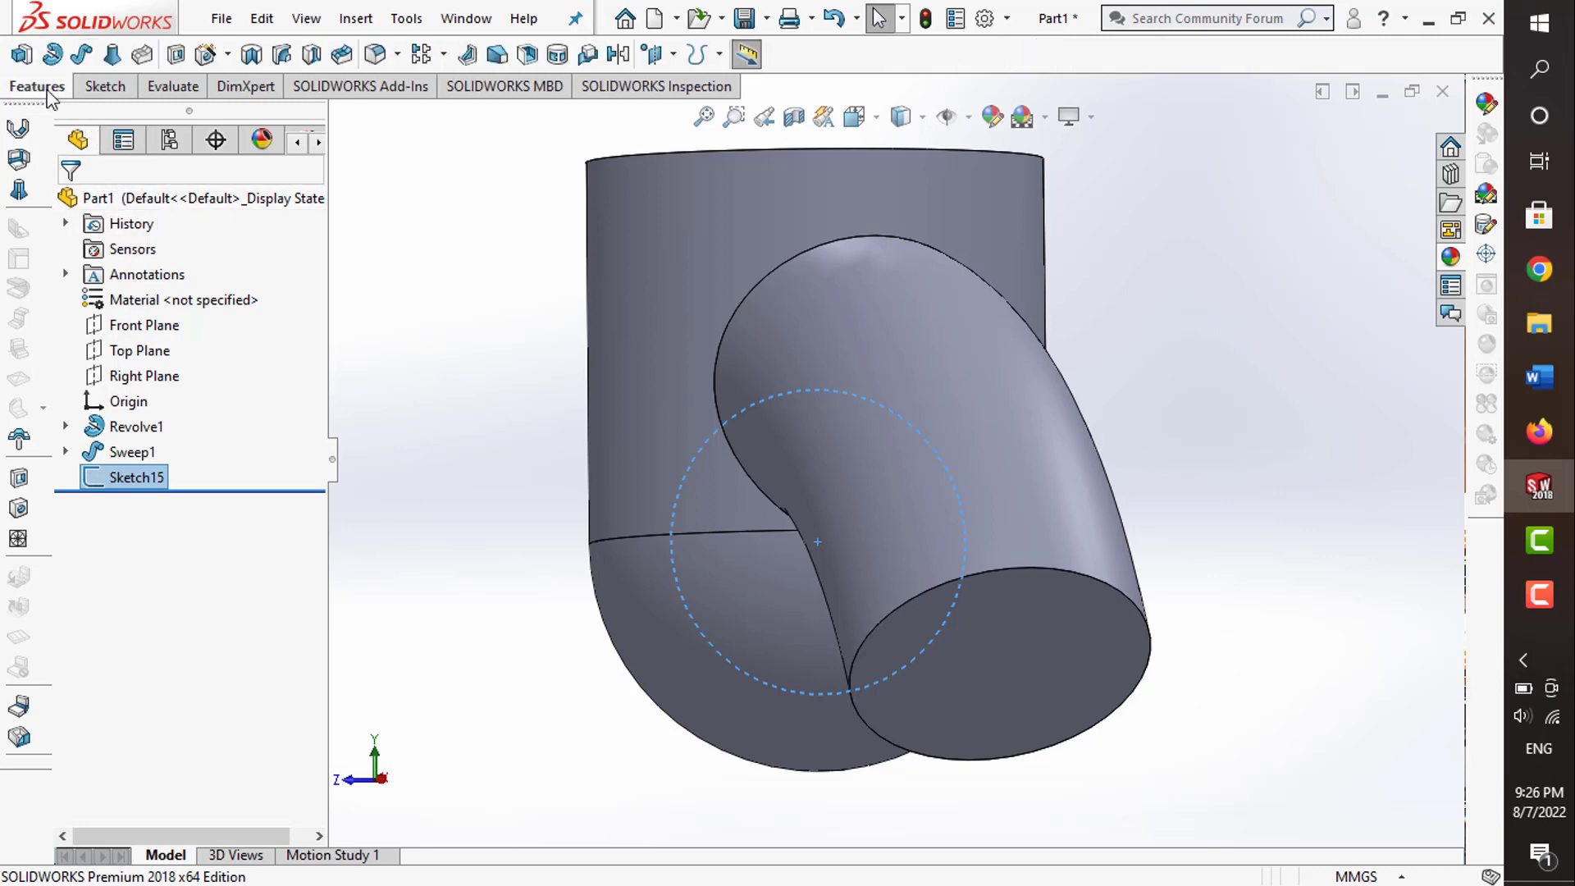
{"action": "left_click", "coordinate": [22, 55]}
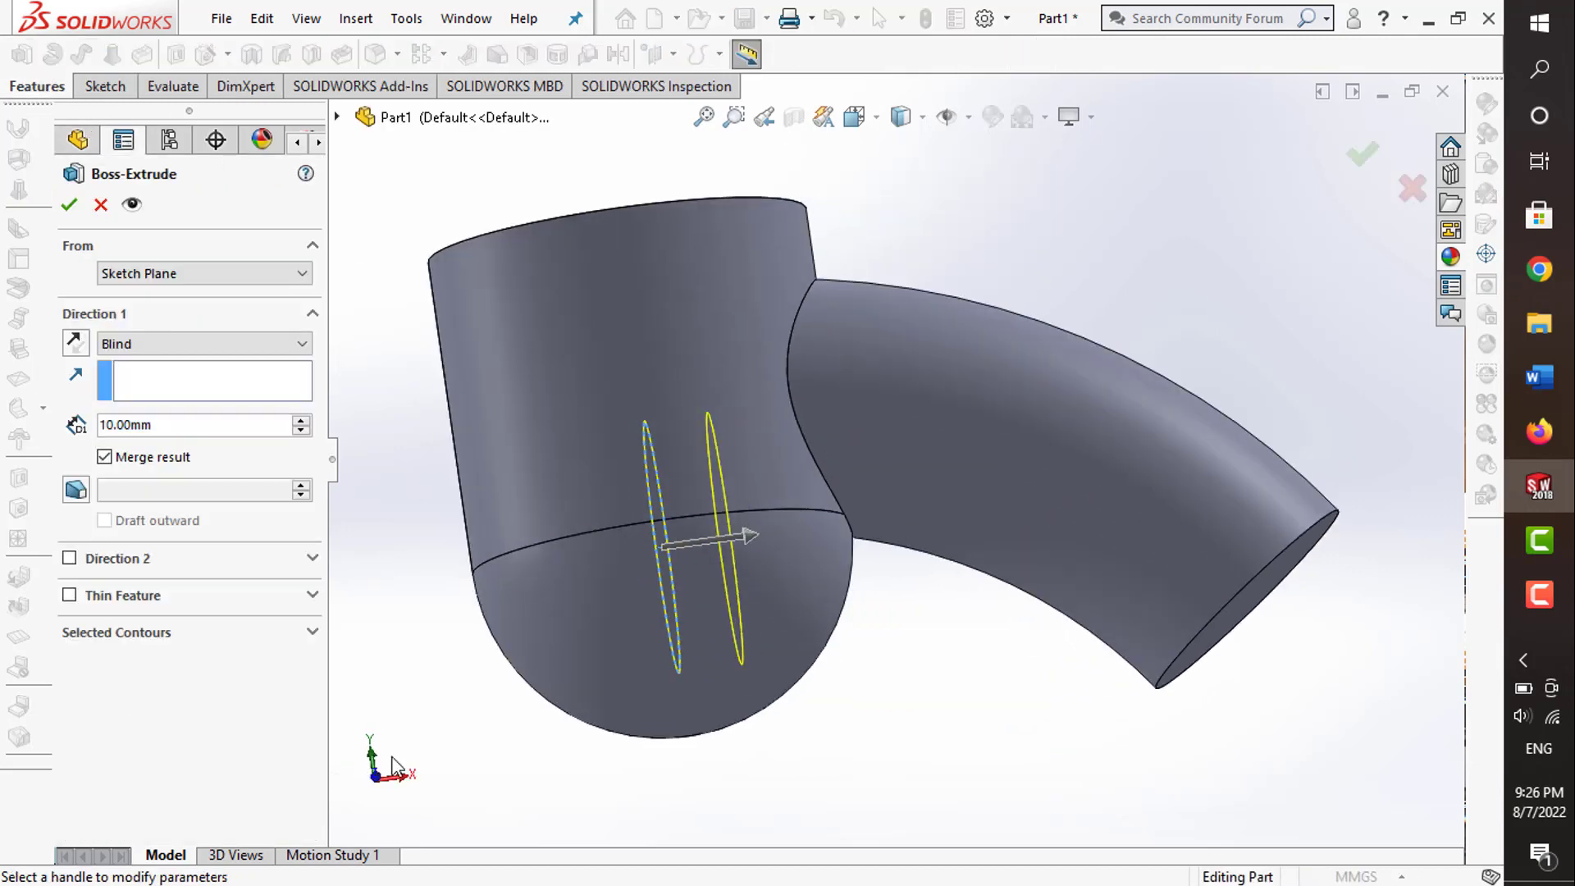
{"action": "left_click", "coordinate": [82, 348]}
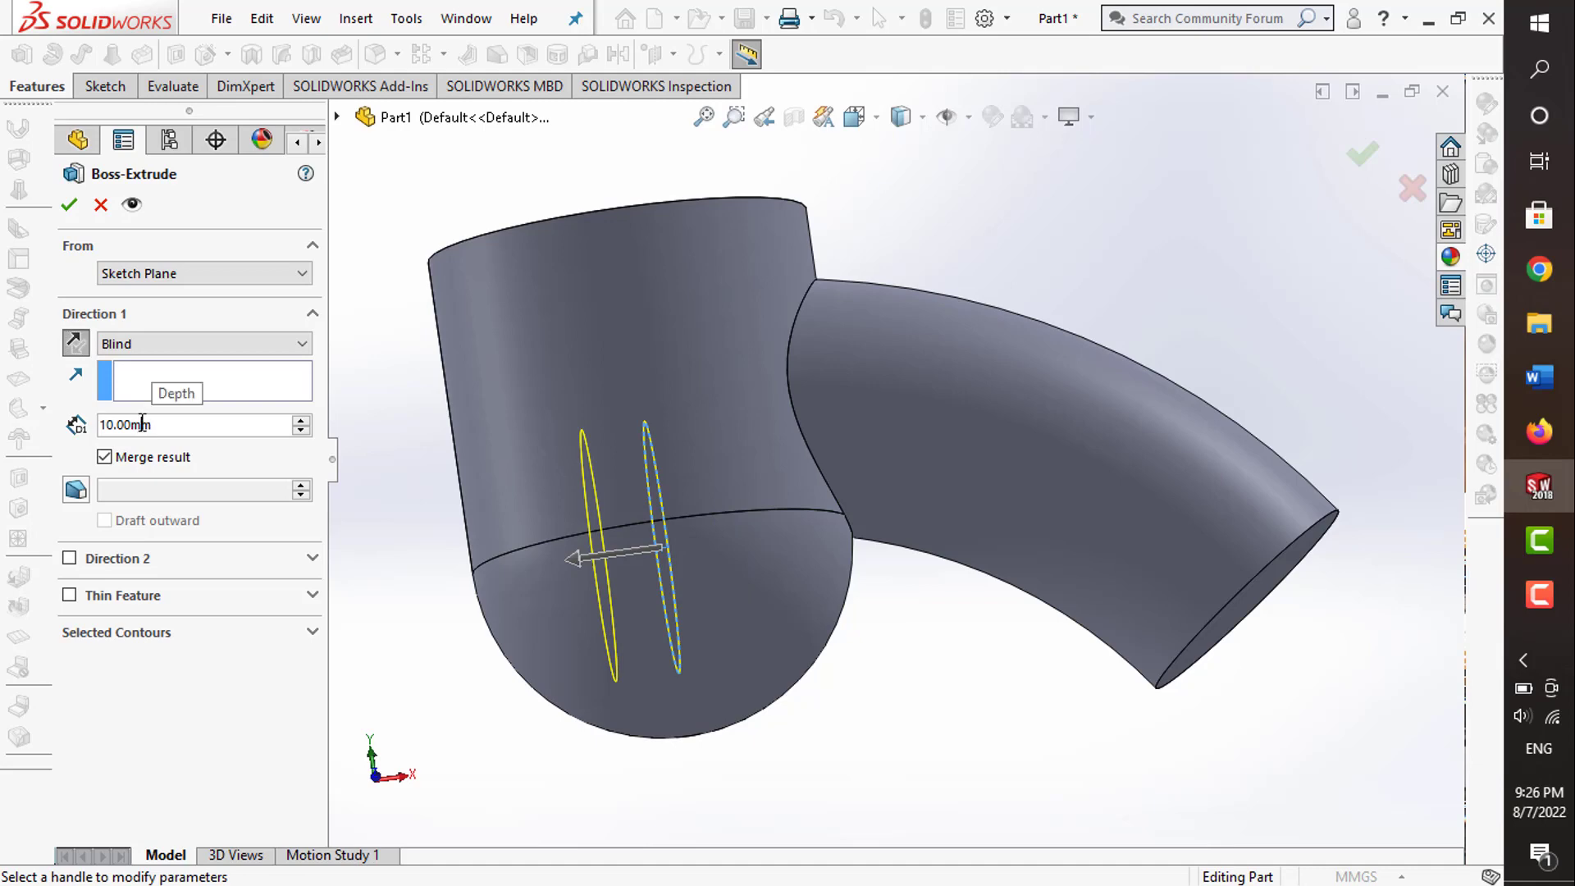
{"action": "type", "text": "100"}
{"action": "key", "text": "Return"}
{"action": "scroll", "coordinate": [651, 392], "scroll_direction": "up", "scroll_amount": 4}
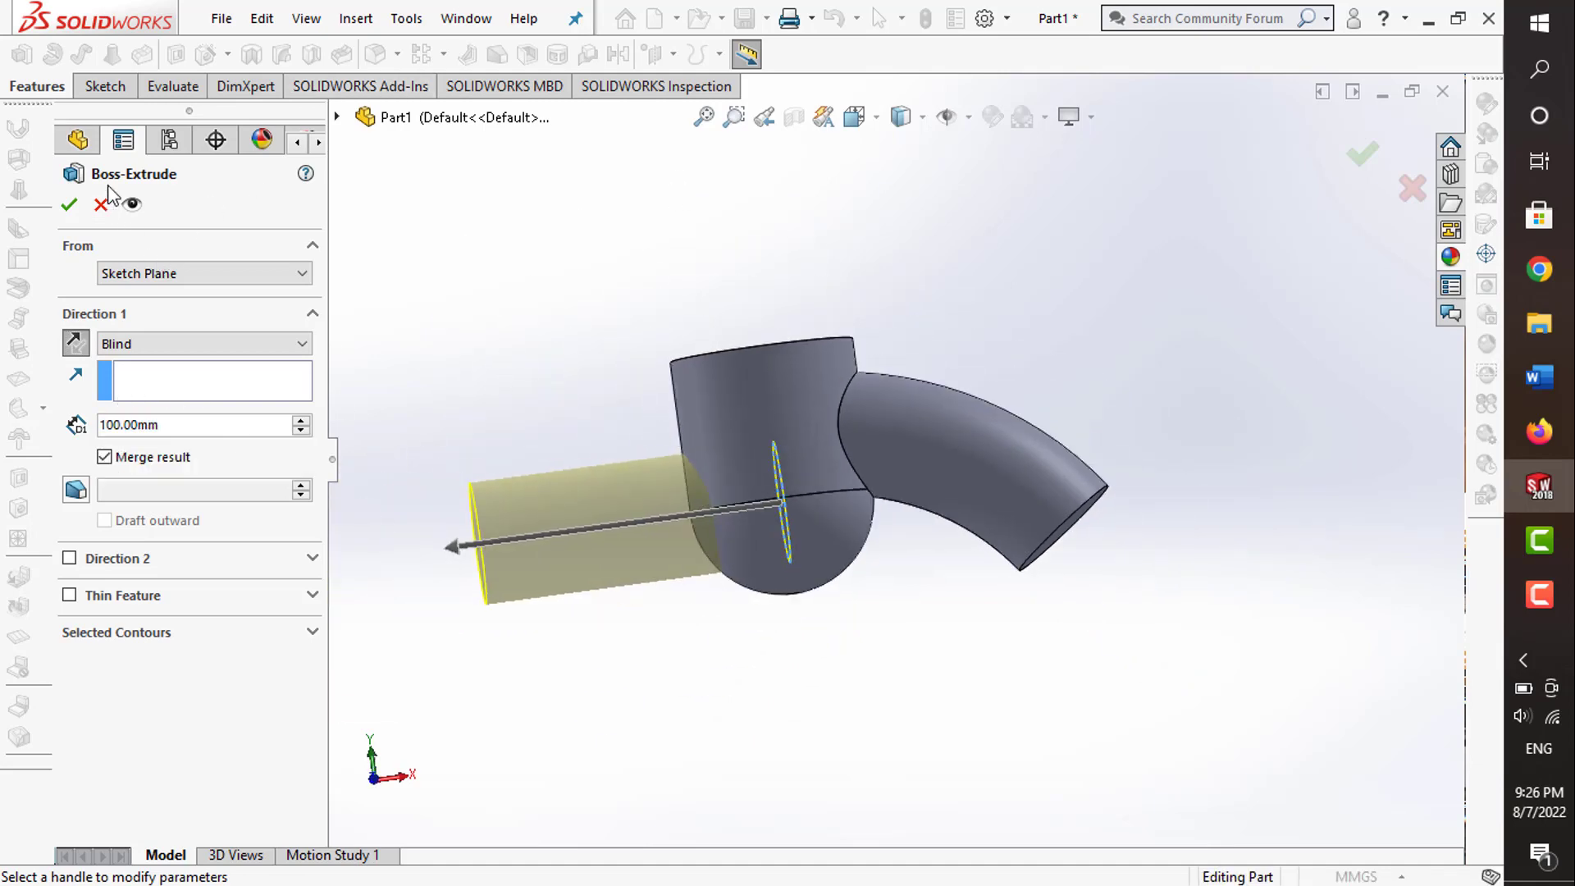
{"action": "left_click", "coordinate": [69, 204]}
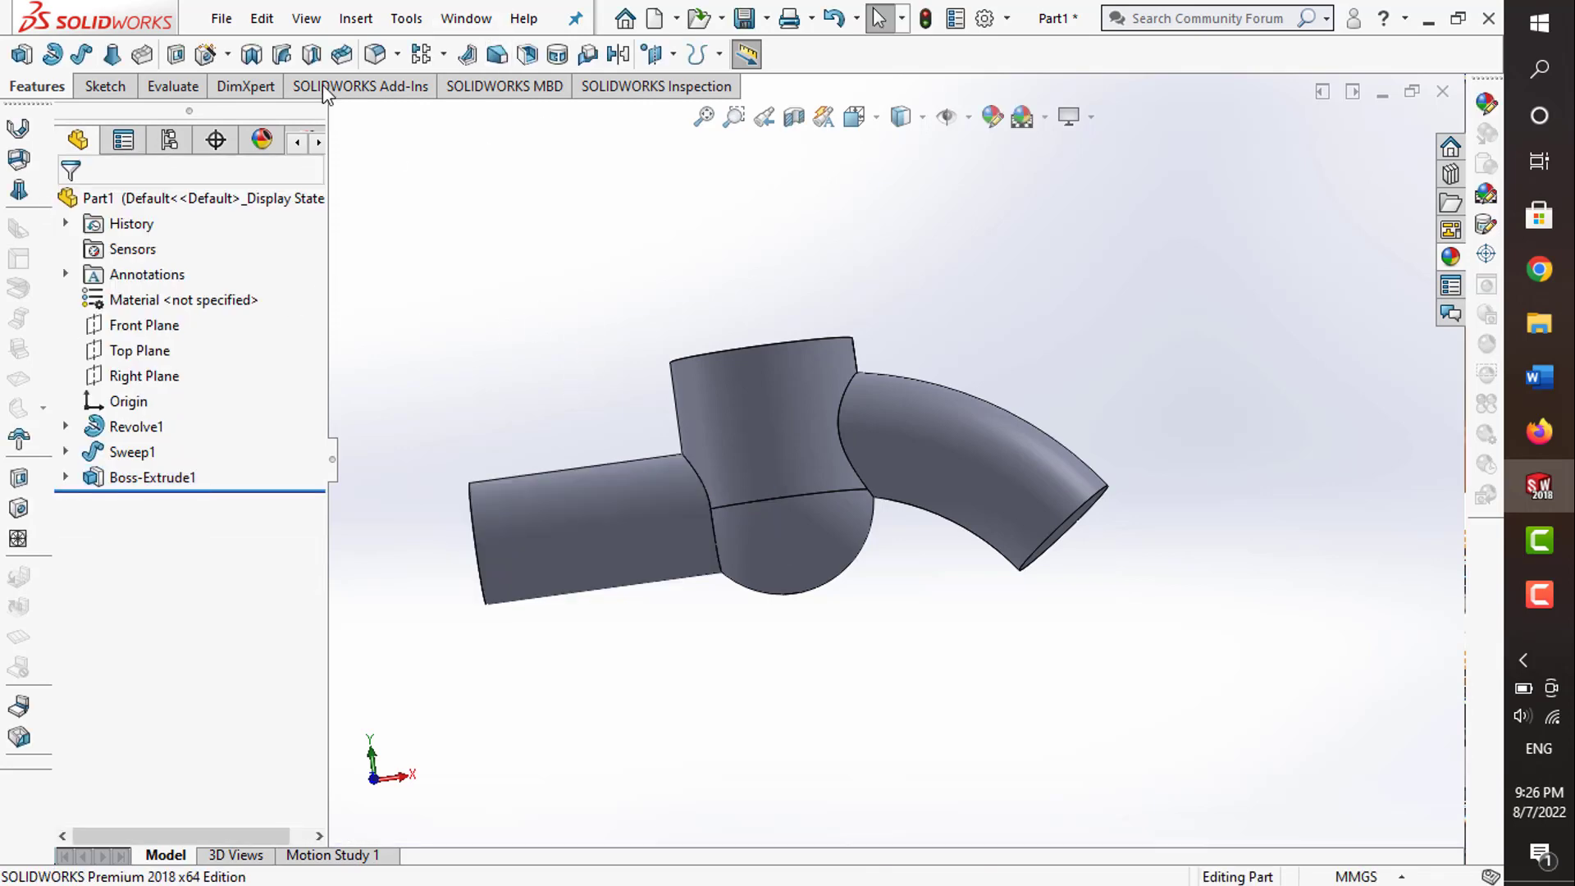
- Fillet the spout and inlet pipe junction edges with a 10 mm radius
{"action": "left_click", "coordinate": [375, 54]}
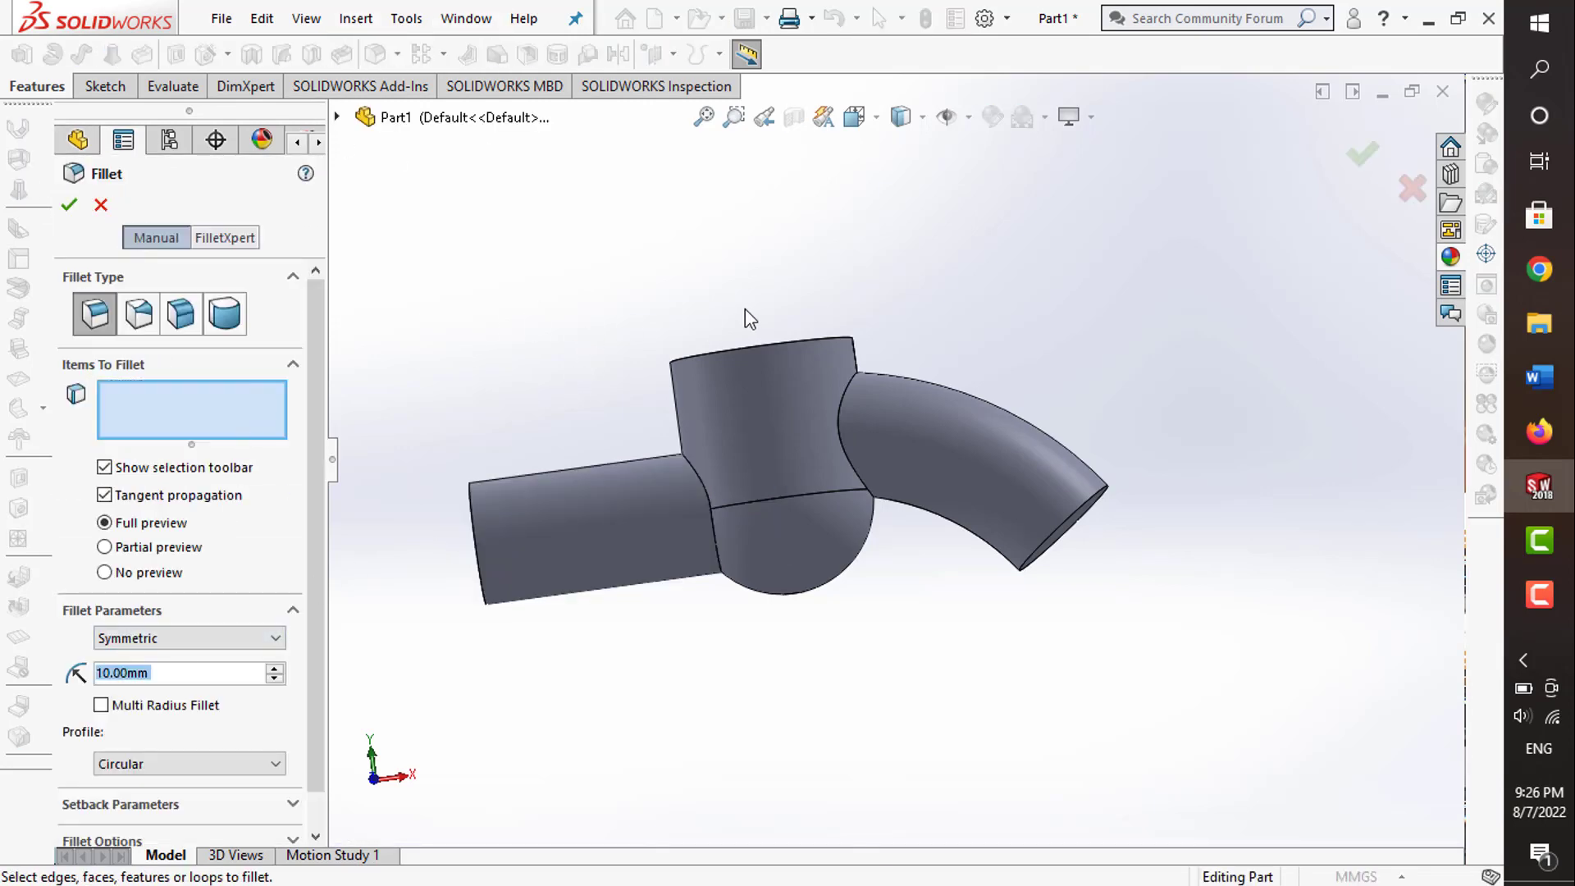
{"action": "left_click", "coordinate": [839, 420]}
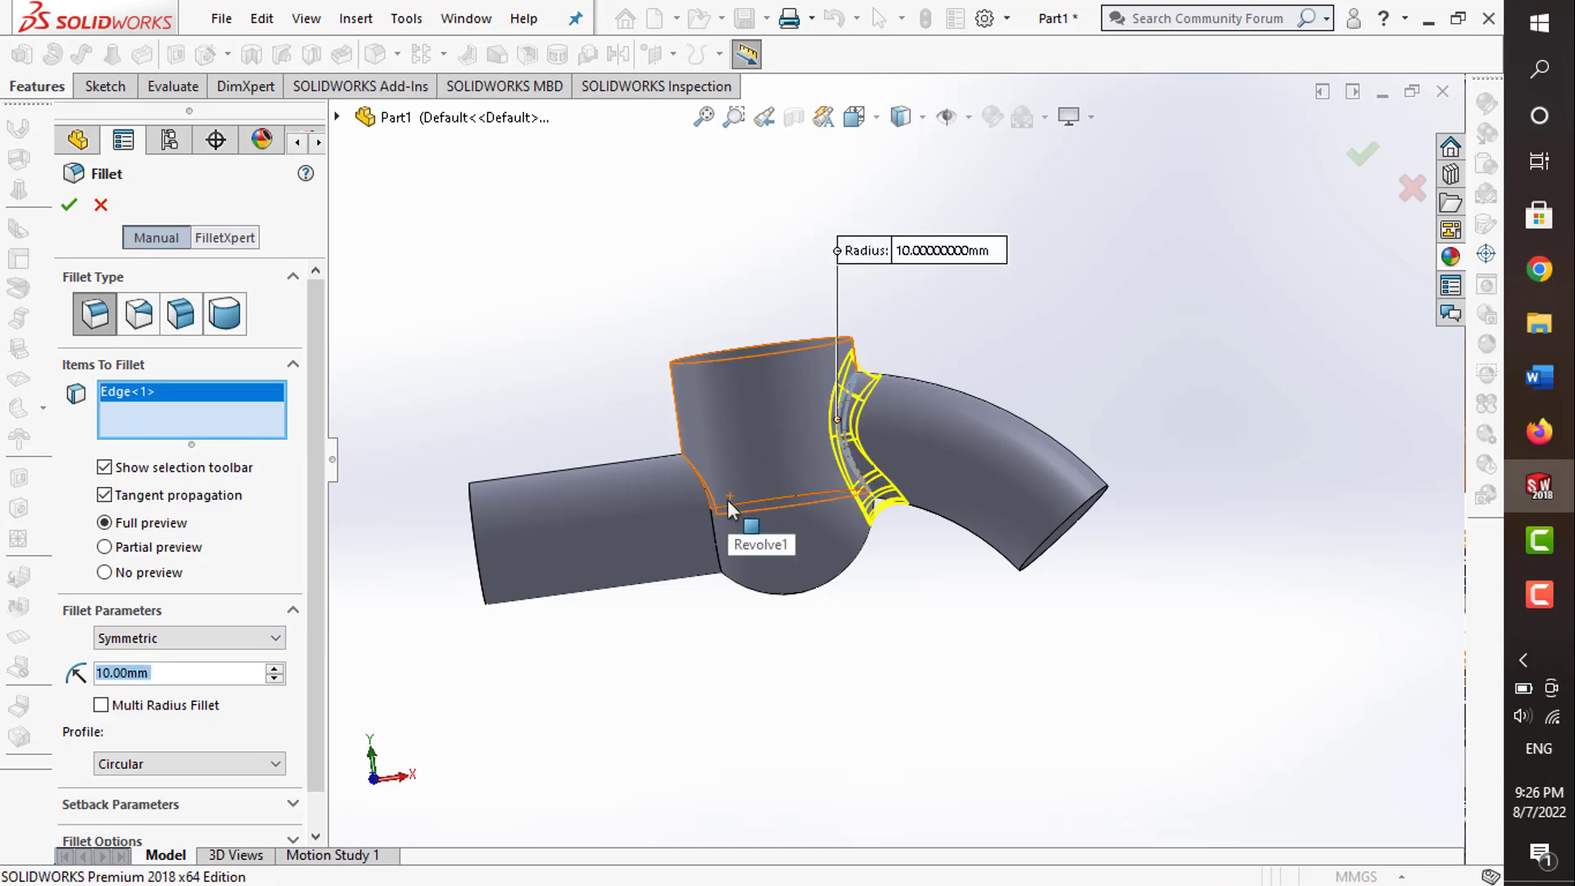
{"action": "left_click", "coordinate": [710, 525]}
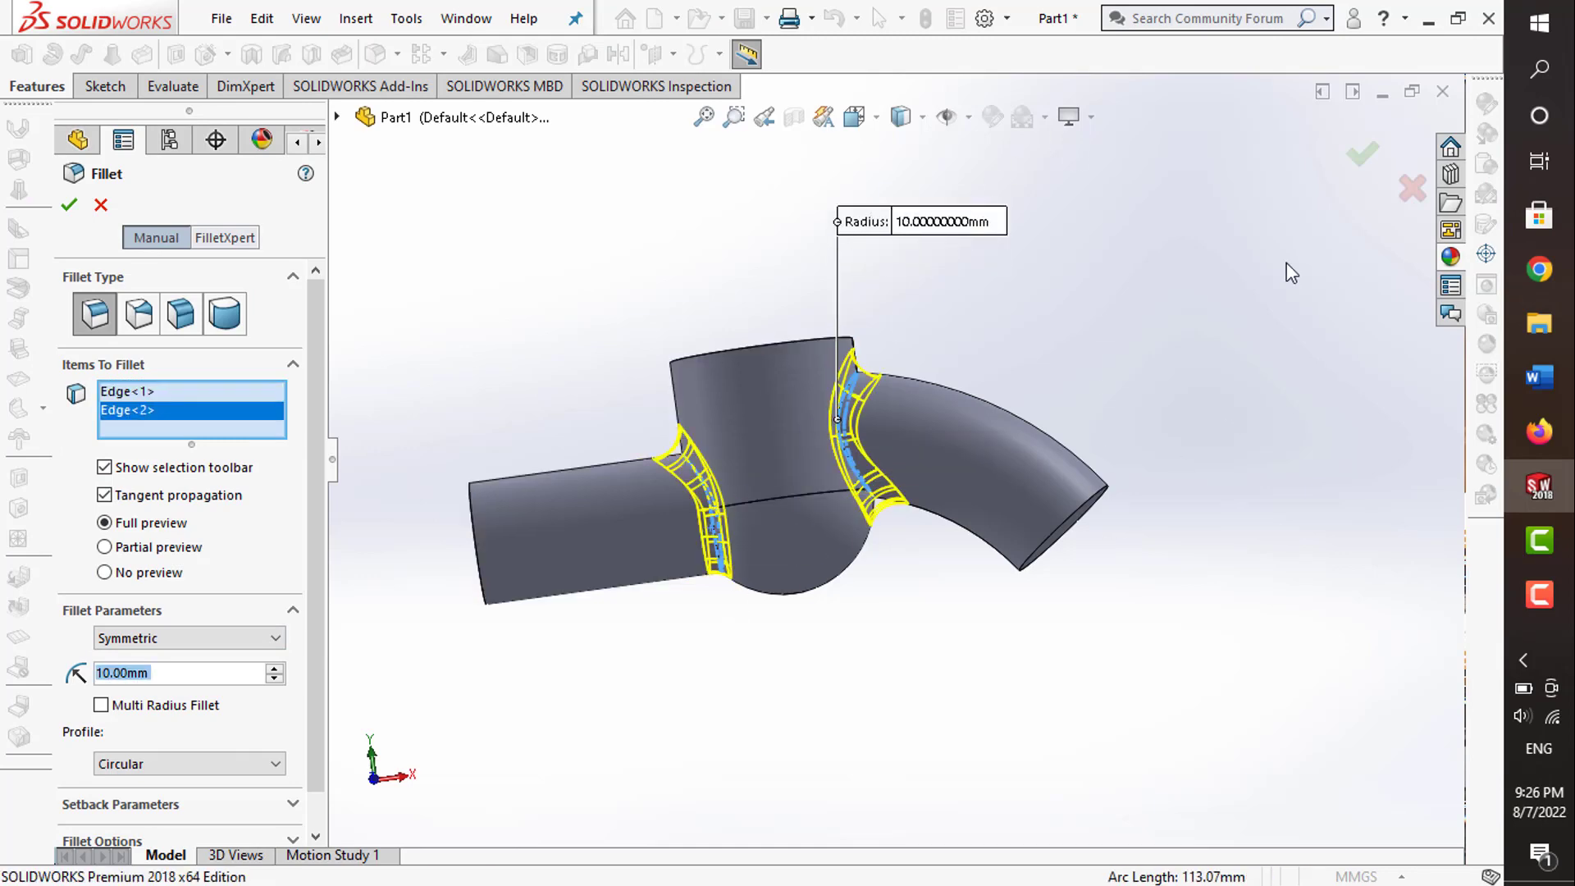
{"action": "left_click", "coordinate": [1358, 158]}
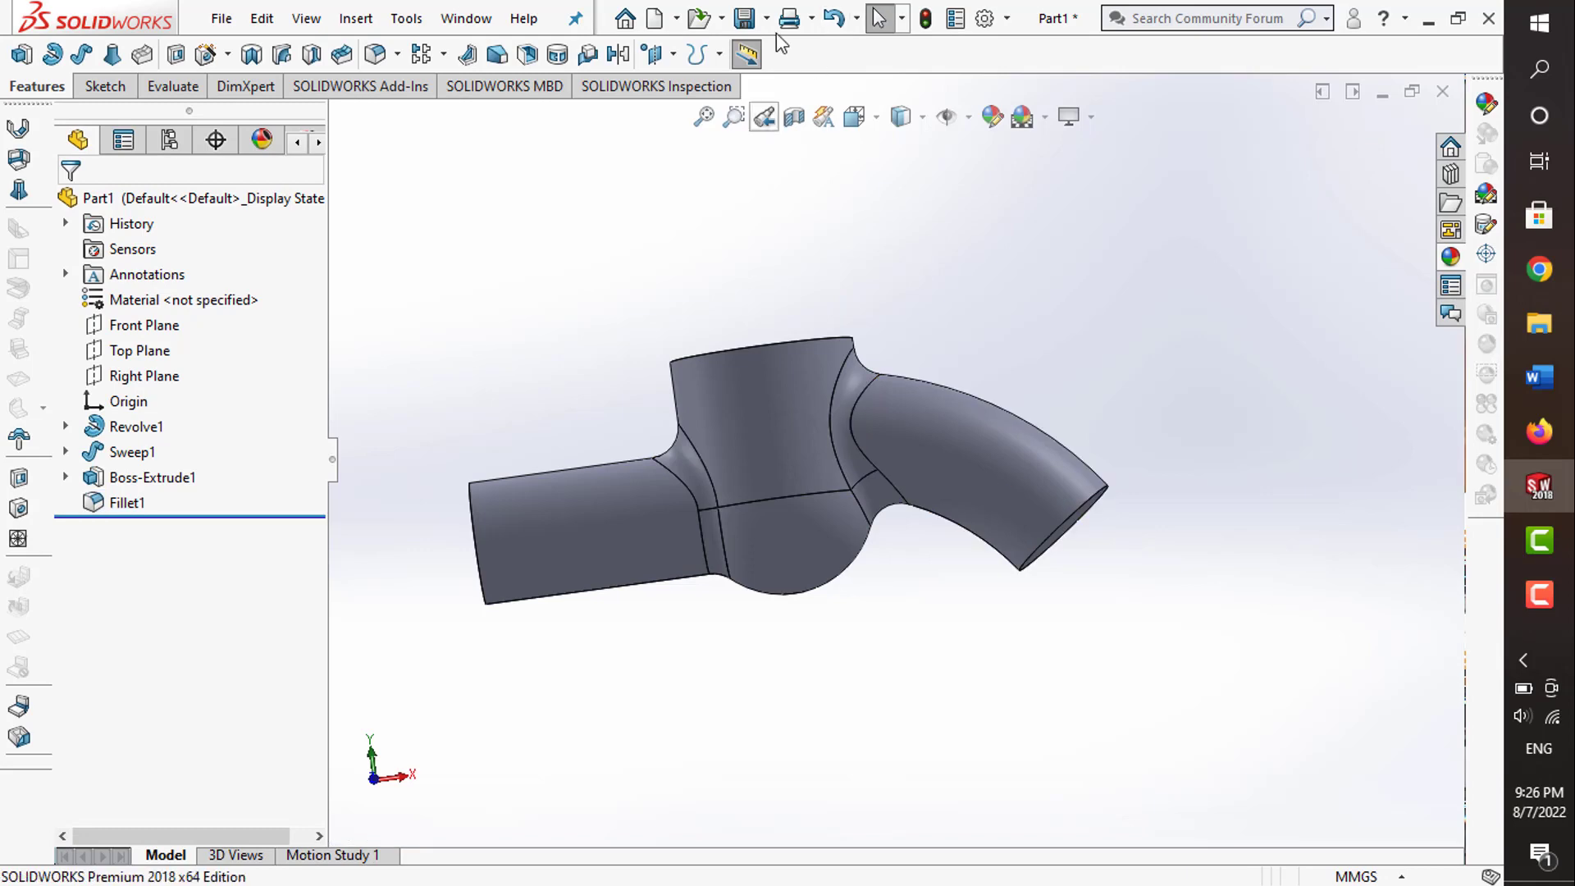
- Save the part on Local Disk (D:) with the file name 'water tap ax'
{"action": "left_click", "coordinate": [745, 18]}
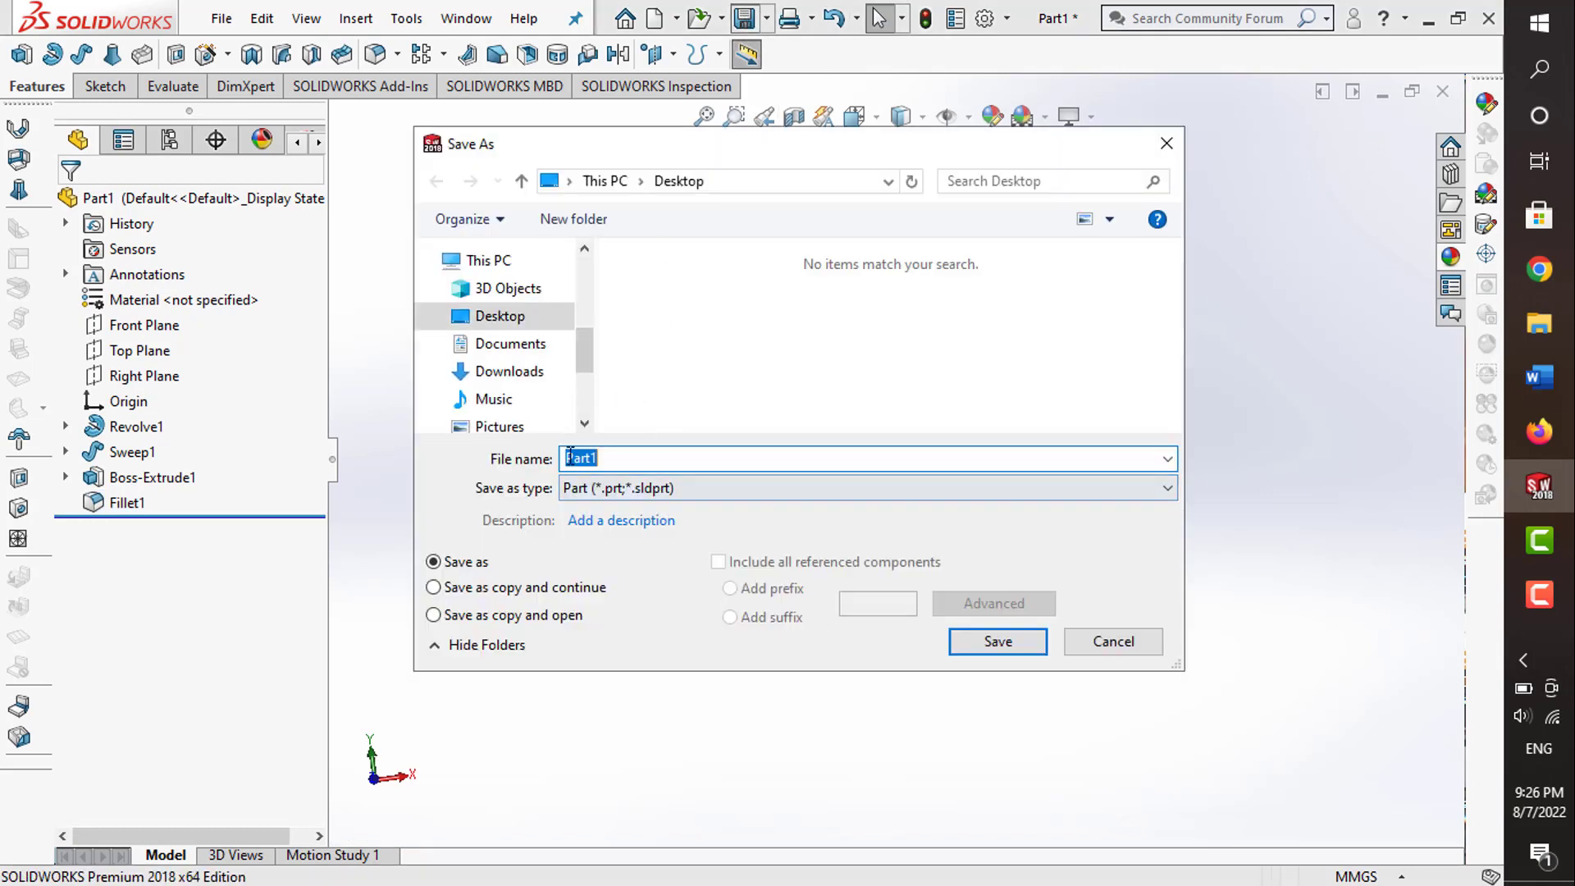
{"action": "scroll", "coordinate": [549, 361], "scroll_direction": "down", "scroll_amount": 2}
{"action": "left_click", "coordinate": [542, 390]}
{"action": "double_click", "coordinate": [624, 458]}
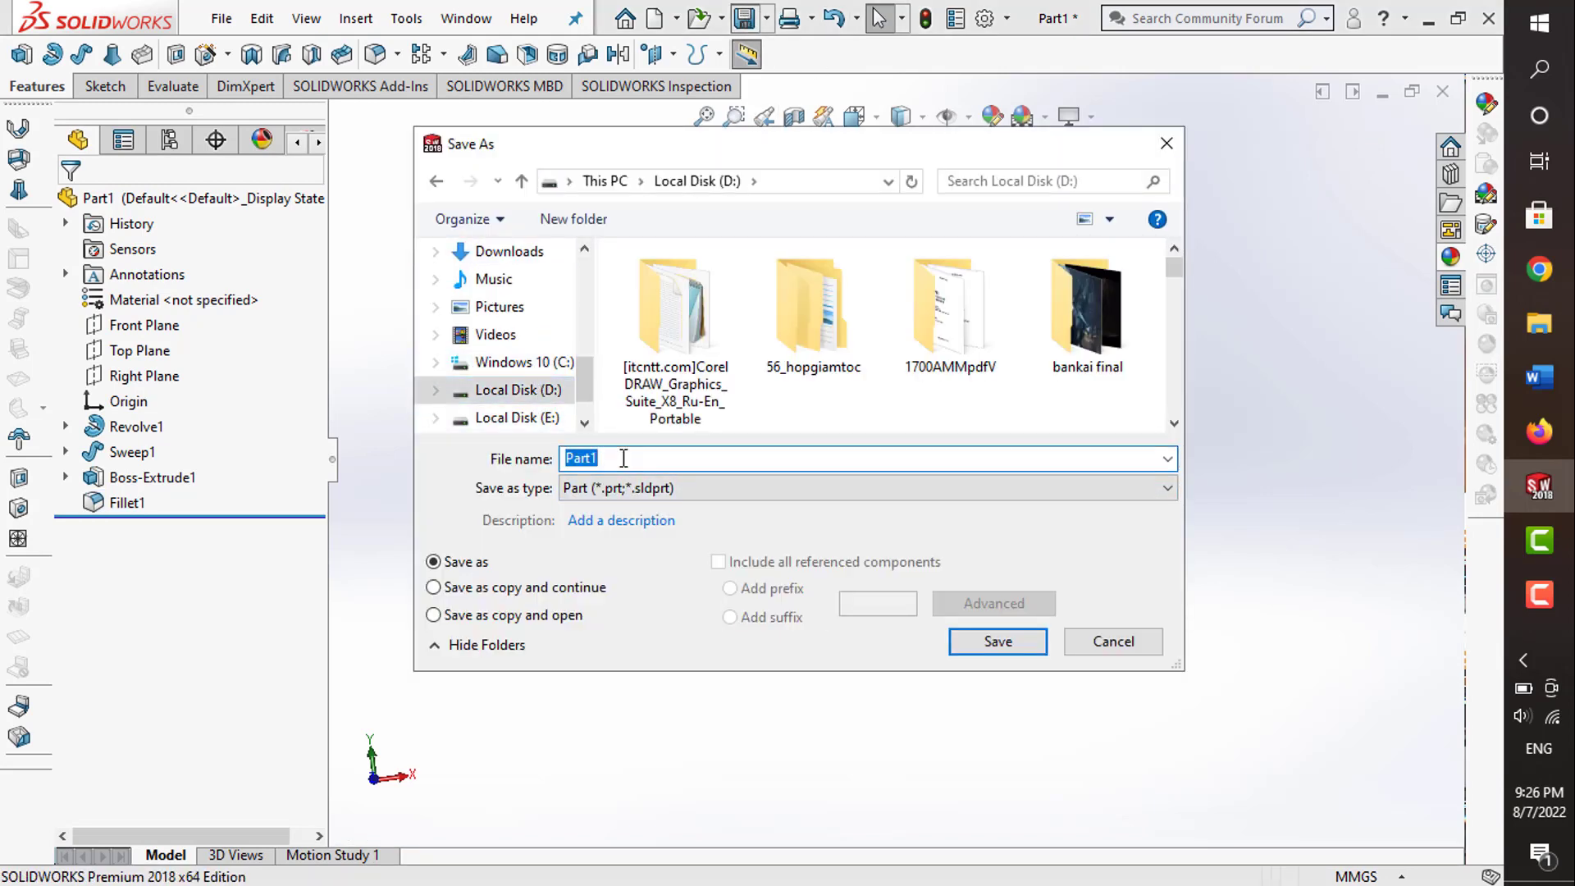
{"action": "type", "text": "watert"}
{"action": "key", "text": "BackSpace"}
{"action": "key", "text": "BackSpace"}
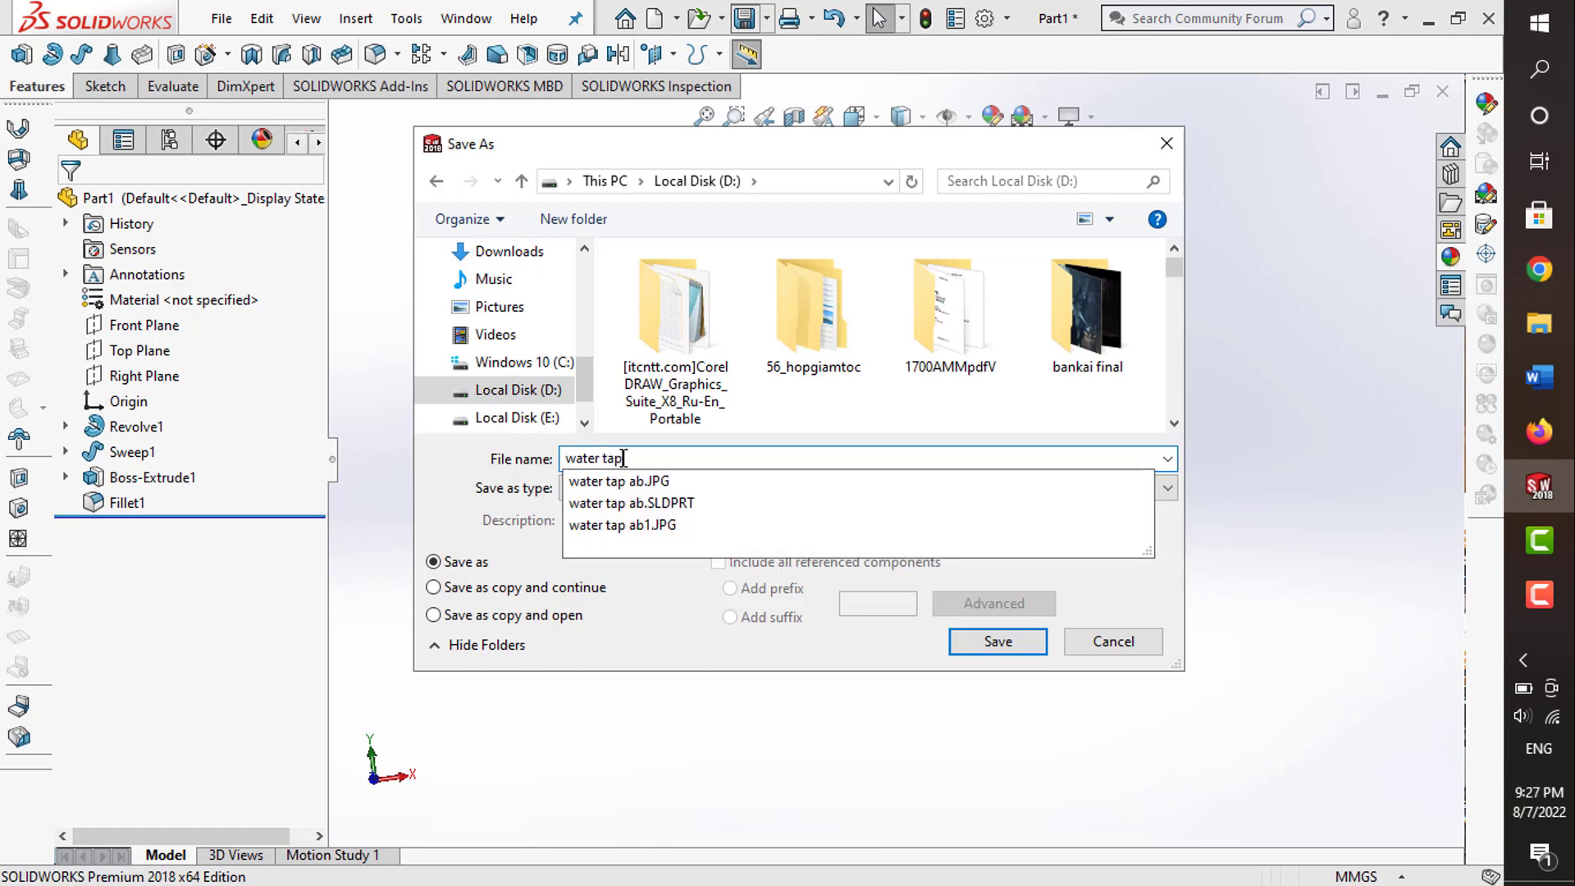
{"action": "type", "text": "ax"}
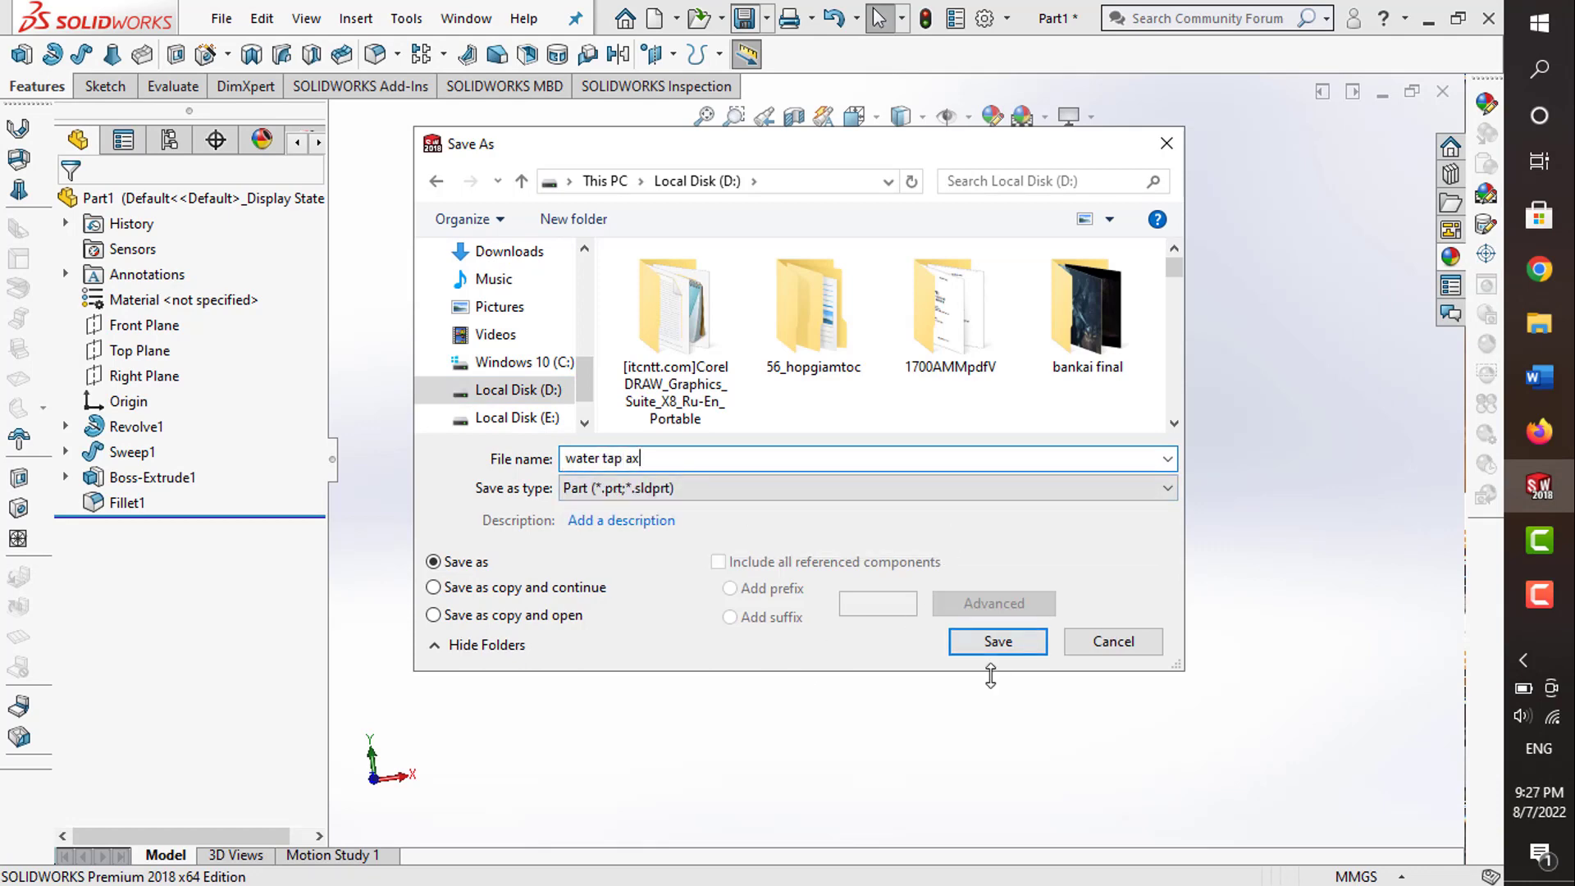
{"action": "left_click", "coordinate": [997, 644]}
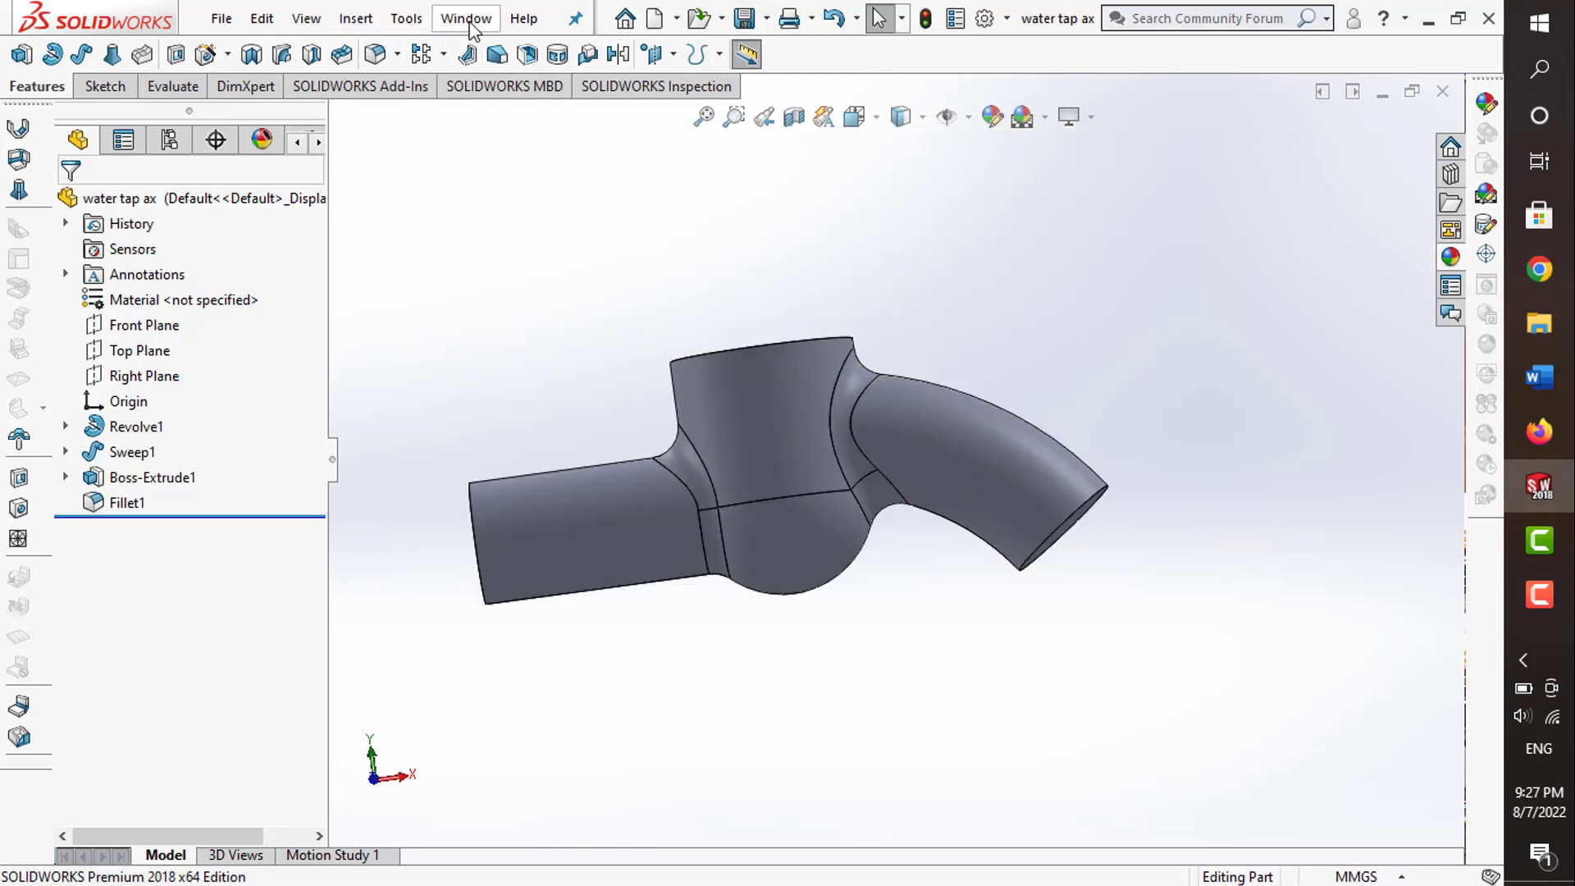
- Shell the tap with 4 mm walls, removing the top face, inlet pipe end and spout end
{"action": "left_click", "coordinate": [526, 54]}
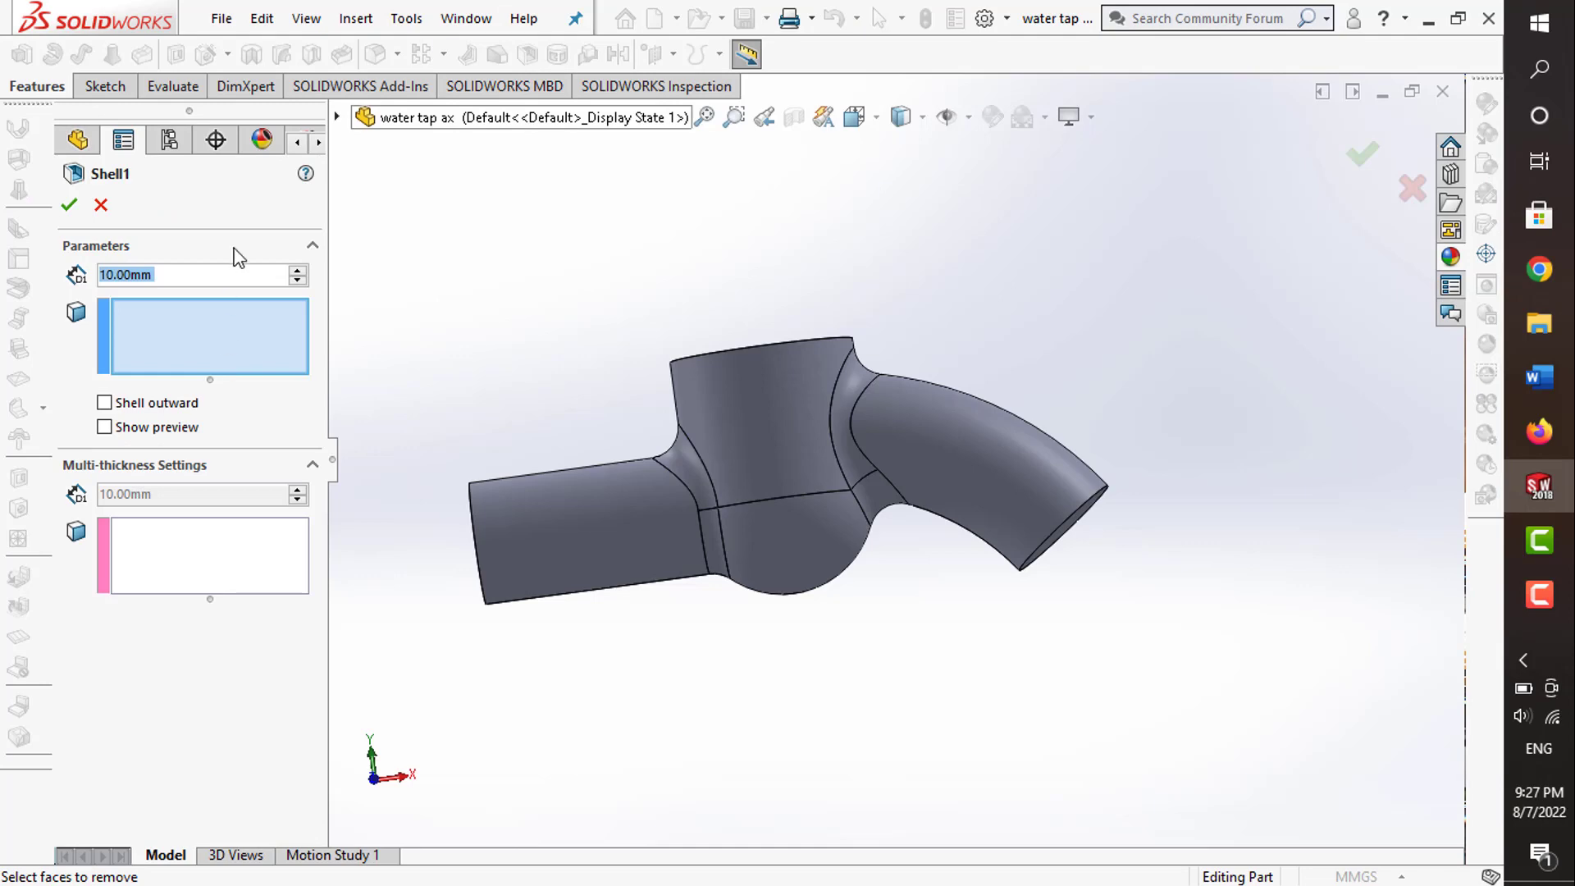
{"action": "type", "text": "4"}
{"action": "key", "text": "Return"}
{"action": "mouse_move", "coordinate": [692, 332]}
{"action": "middle_mouse_down"}
{"action": "mouse_move", "coordinate": [706, 355]}
{"action": "mouse_move", "coordinate": [628, 405]}
{"action": "middle_mouse_up"}
{"action": "left_click", "coordinate": [707, 355]}
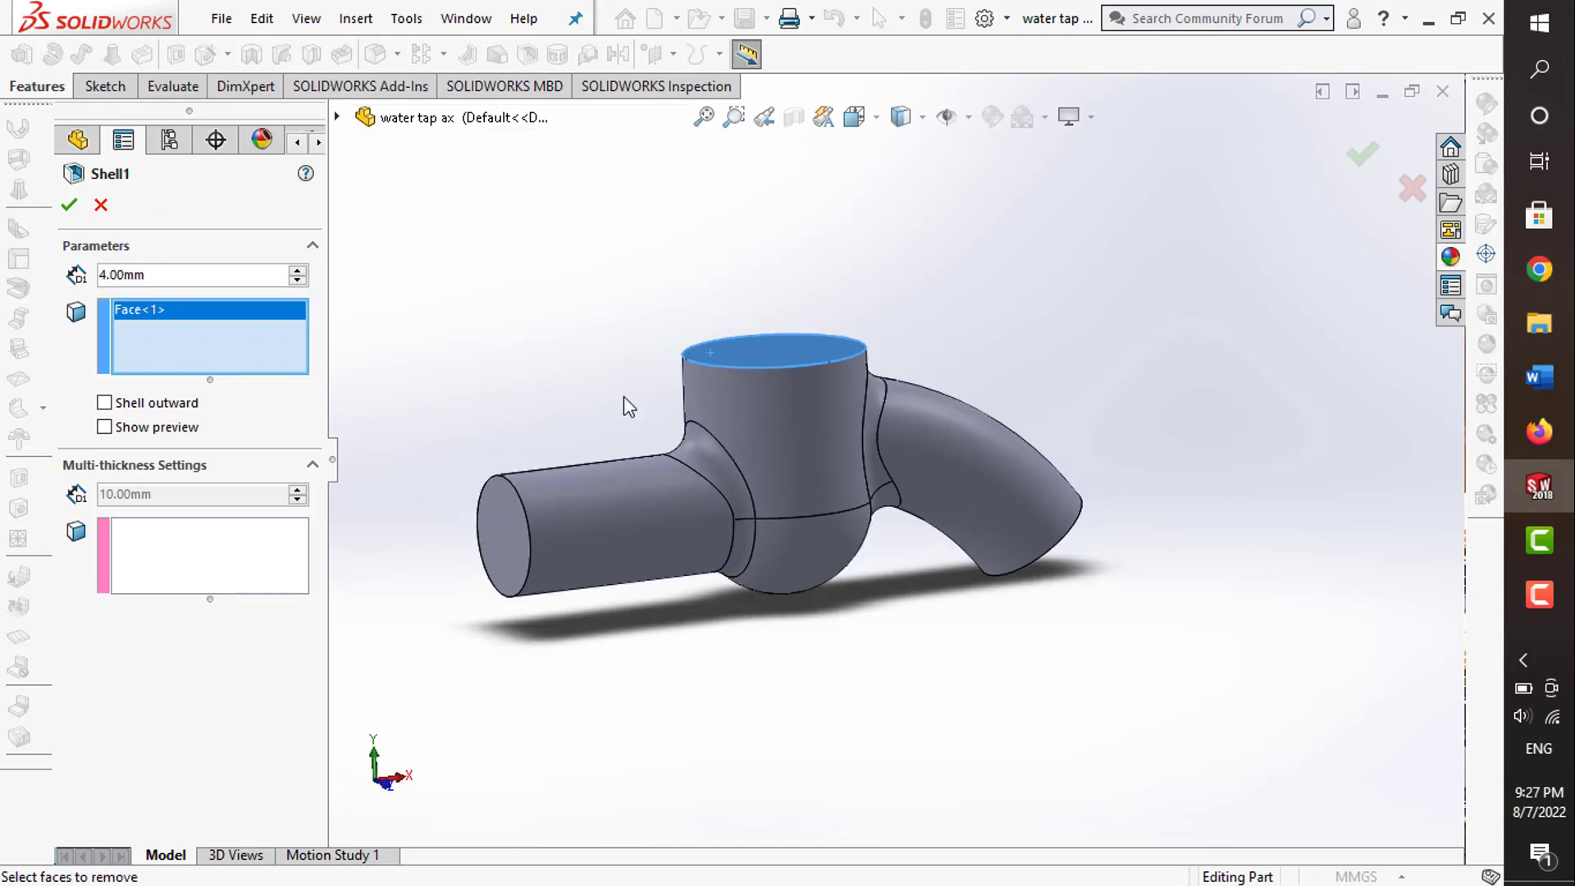
{"action": "left_click", "coordinate": [105, 427]}
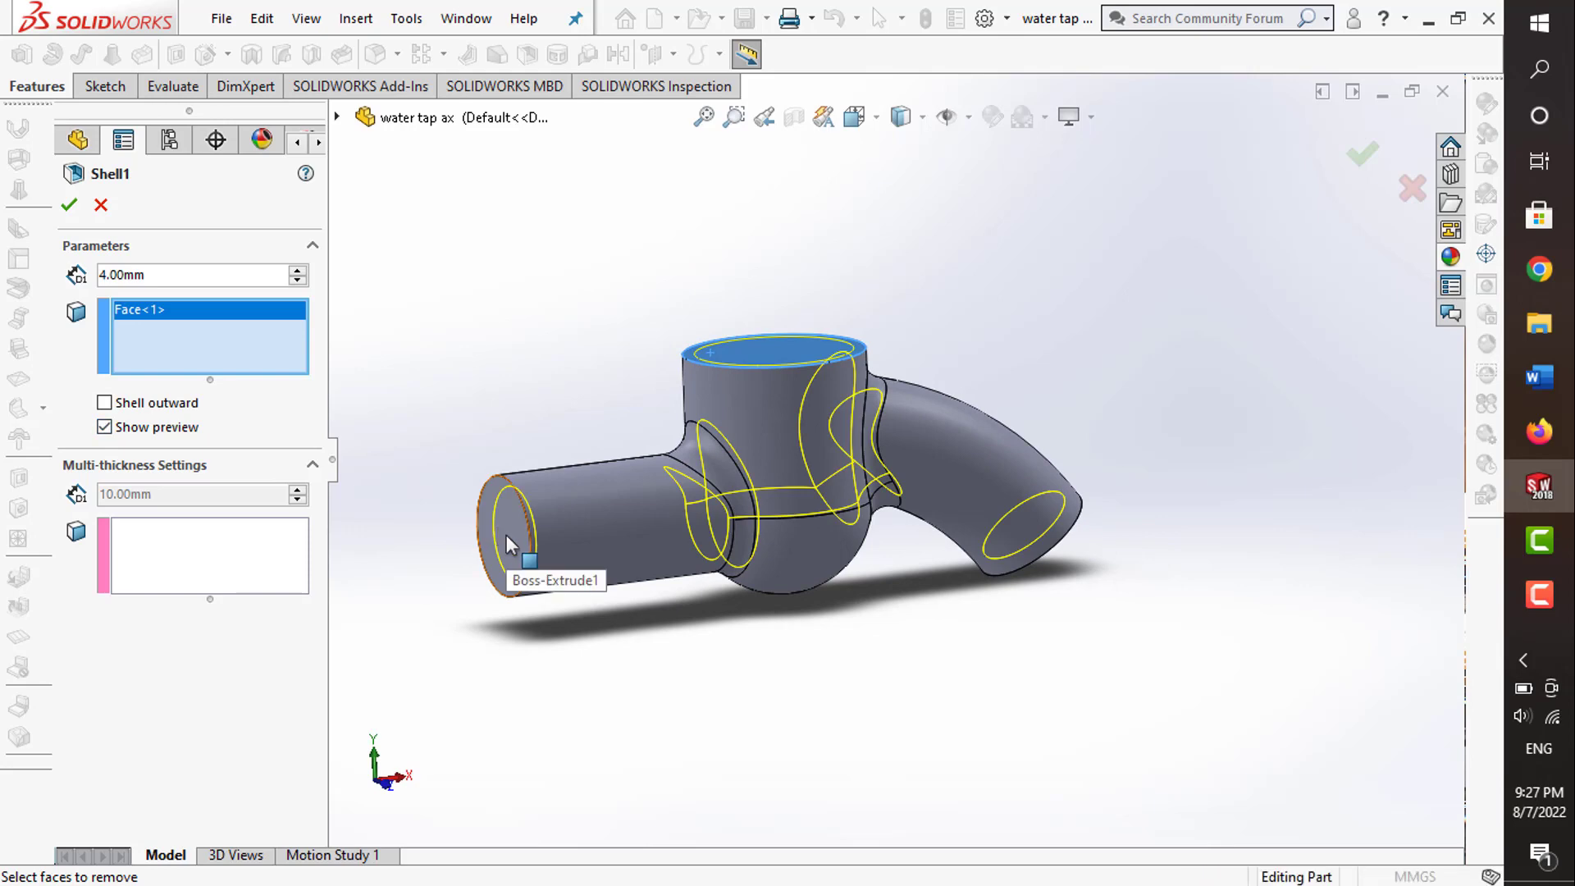
{"action": "left_click", "coordinate": [505, 534]}
{"action": "mouse_move", "coordinate": [505, 534]}
{"action": "middle_mouse_down"}
{"action": "mouse_move", "coordinate": [916, 441]}
{"action": "mouse_move", "coordinate": [1050, 490]}
{"action": "middle_mouse_up"}
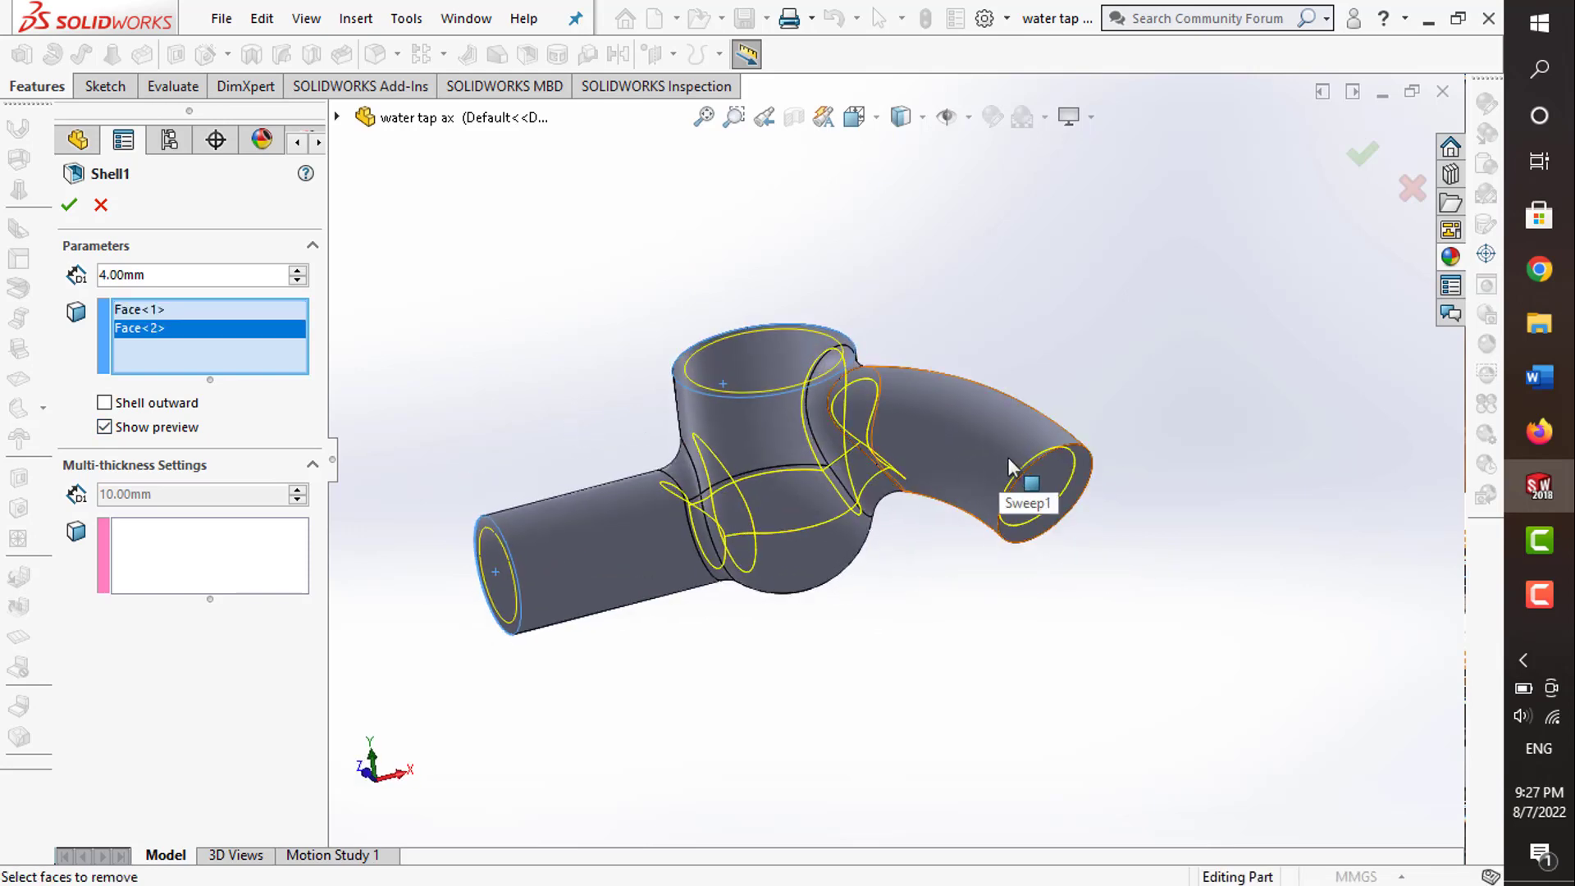
{"action": "left_click", "coordinate": [1050, 491]}
{"action": "mouse_move", "coordinate": [1001, 367]}
{"action": "middle_mouse_down"}
{"action": "mouse_move", "coordinate": [1066, 454]}
{"action": "mouse_move", "coordinate": [991, 306]}
{"action": "middle_mouse_up"}
{"action": "left_click", "coordinate": [1363, 158]}
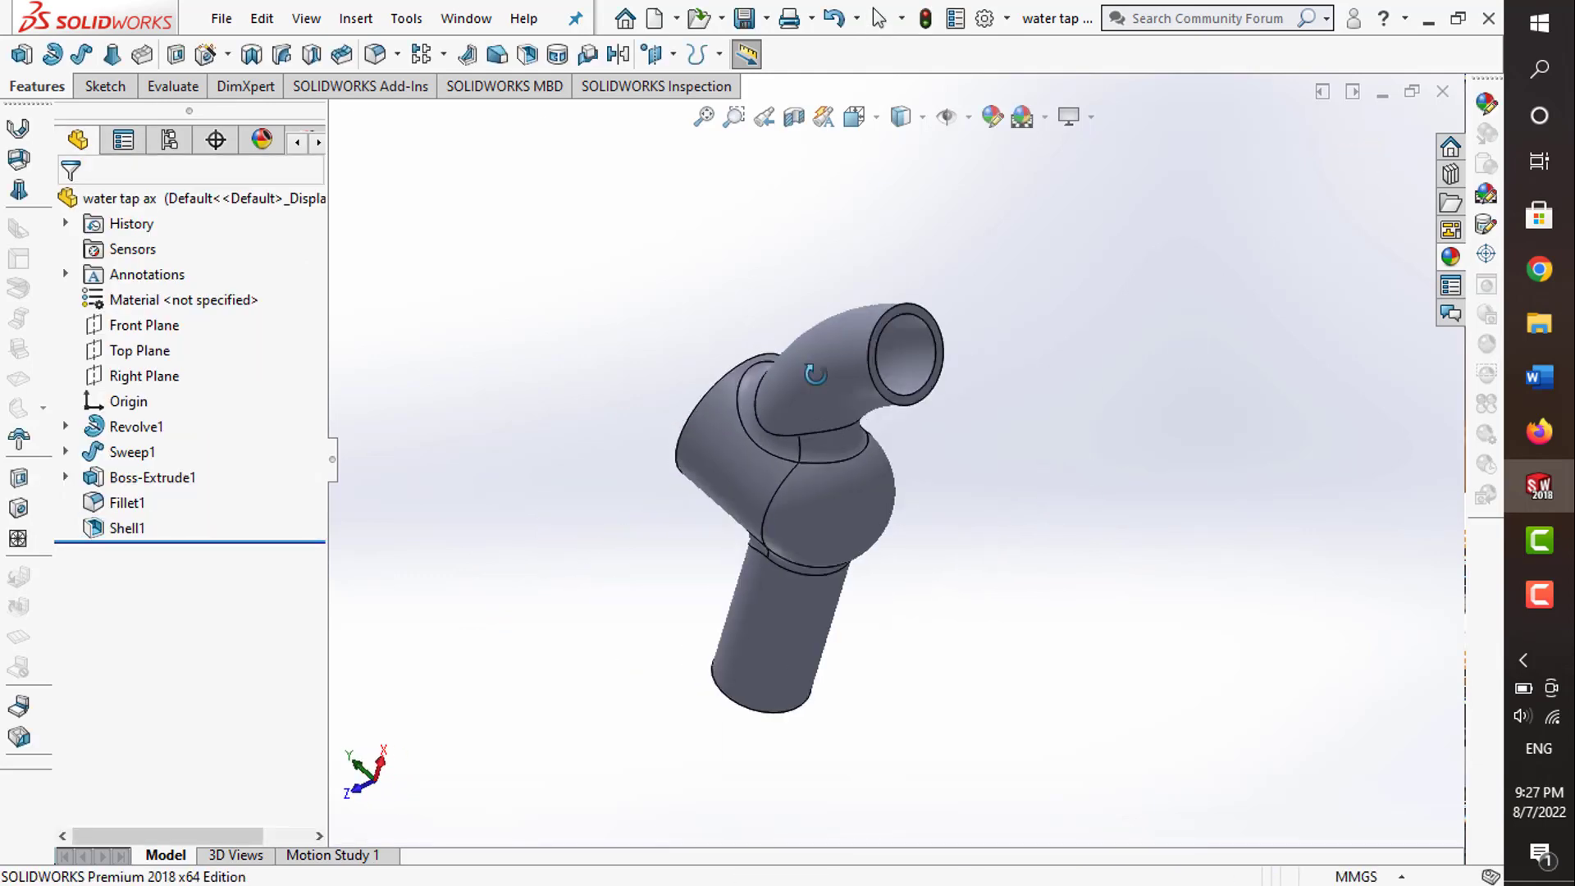
{"action": "mouse_move", "coordinate": [861, 256]}
{"action": "middle_mouse_down"}
{"action": "mouse_move", "coordinate": [893, 267]}
{"action": "mouse_move", "coordinate": [1009, 179]}
{"action": "middle_mouse_up"}
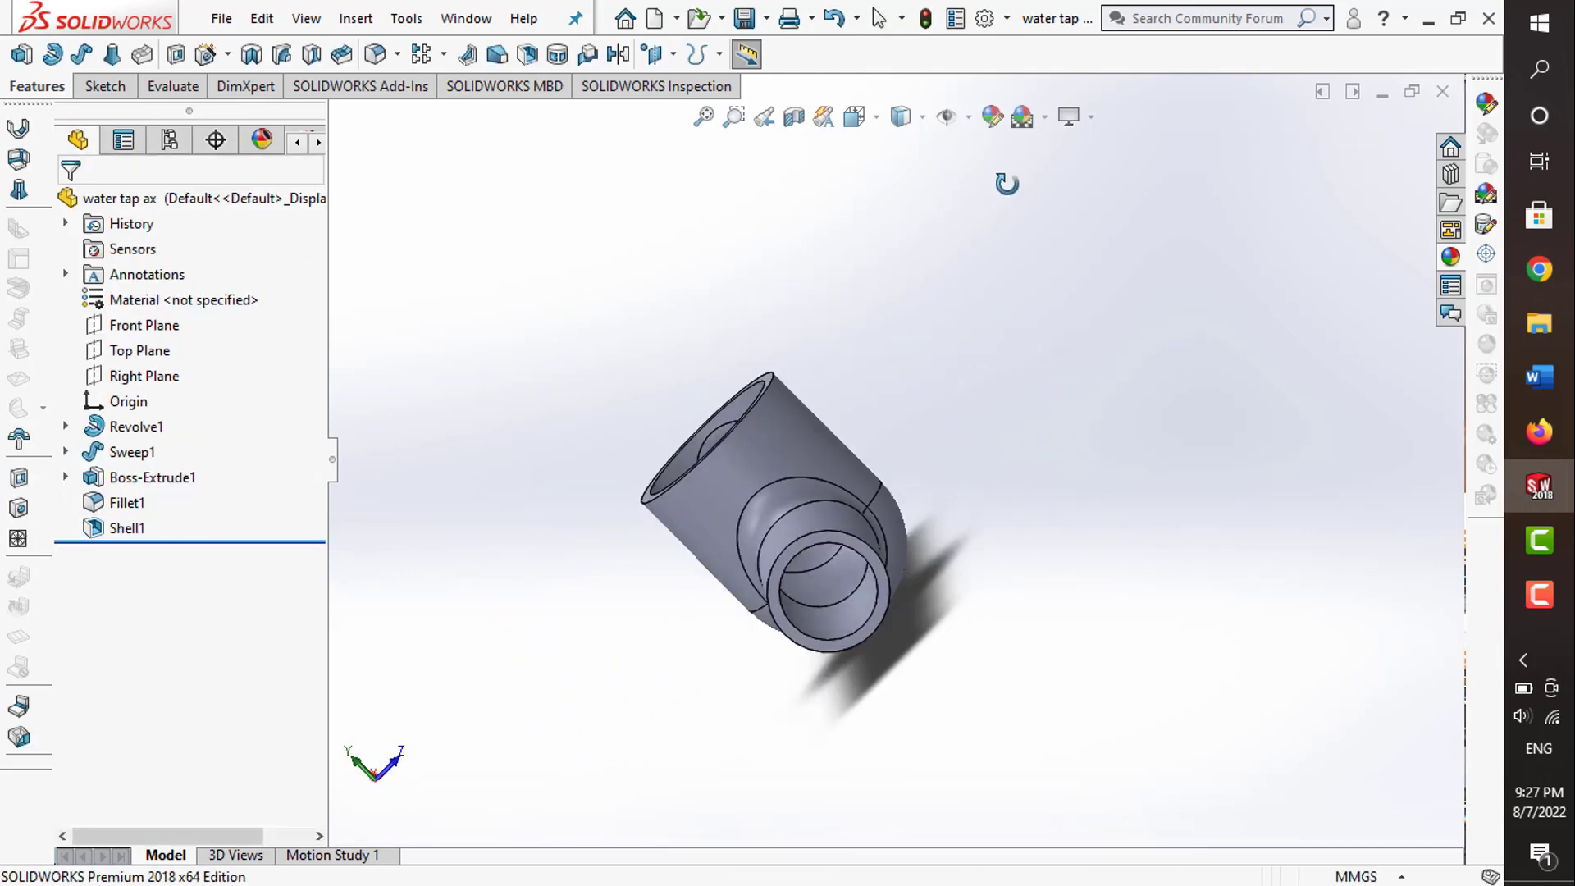
- Start a sketch on the inlet pipe end face and draw a circle centred on the origin
{"action": "left_click", "coordinate": [80, 86]}
{"action": "left_click", "coordinate": [33, 55]}
{"action": "scroll", "coordinate": [800, 616], "scroll_direction": "down", "scroll_amount": 3}
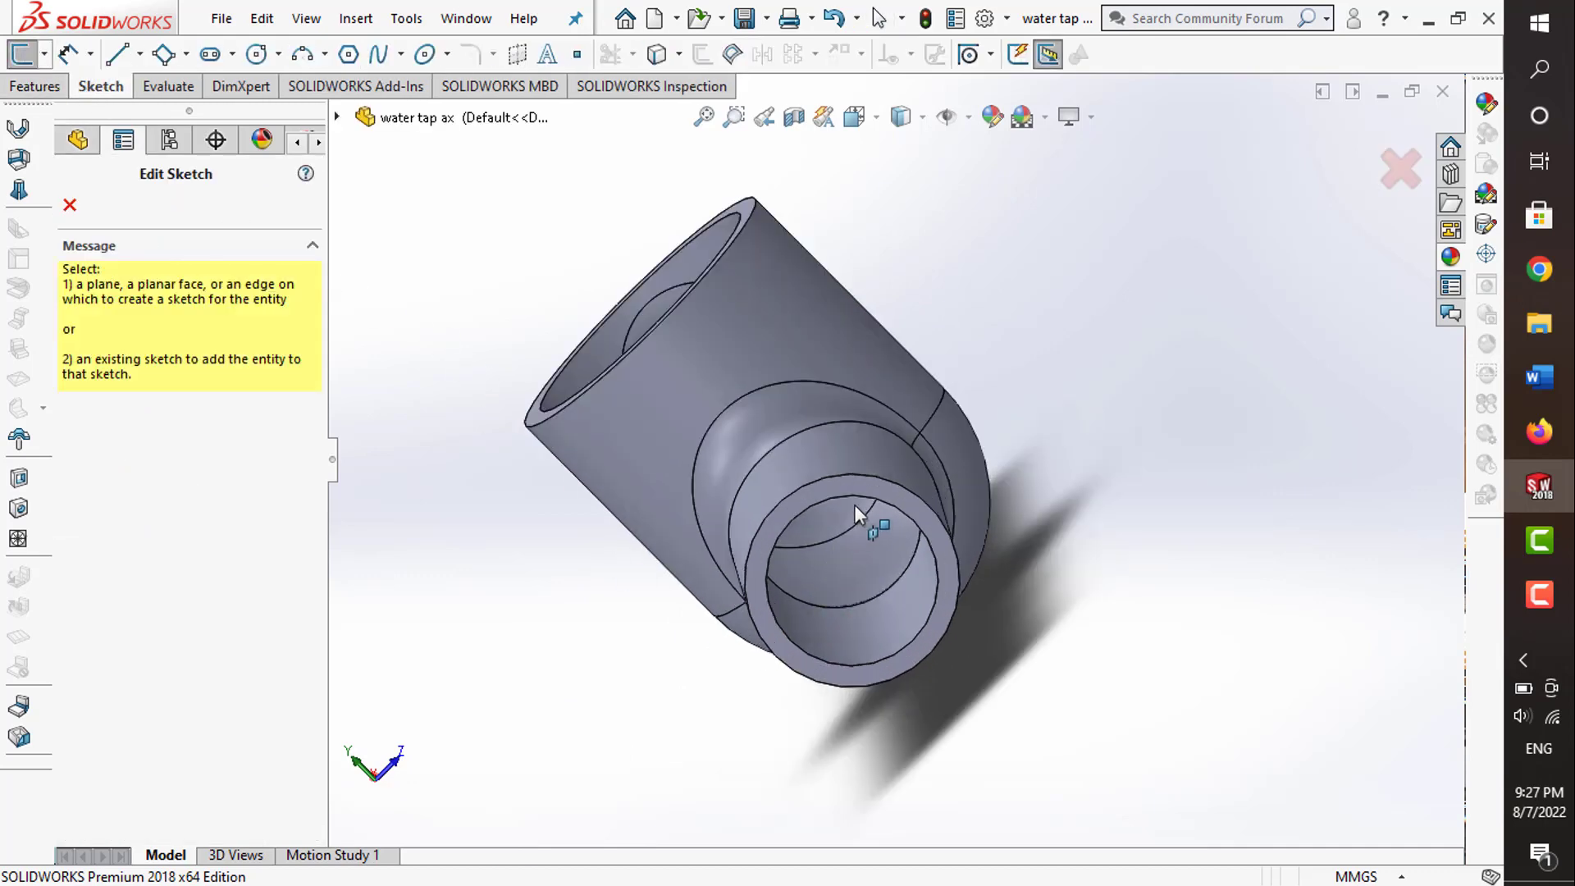
{"action": "left_click", "coordinate": [868, 485]}
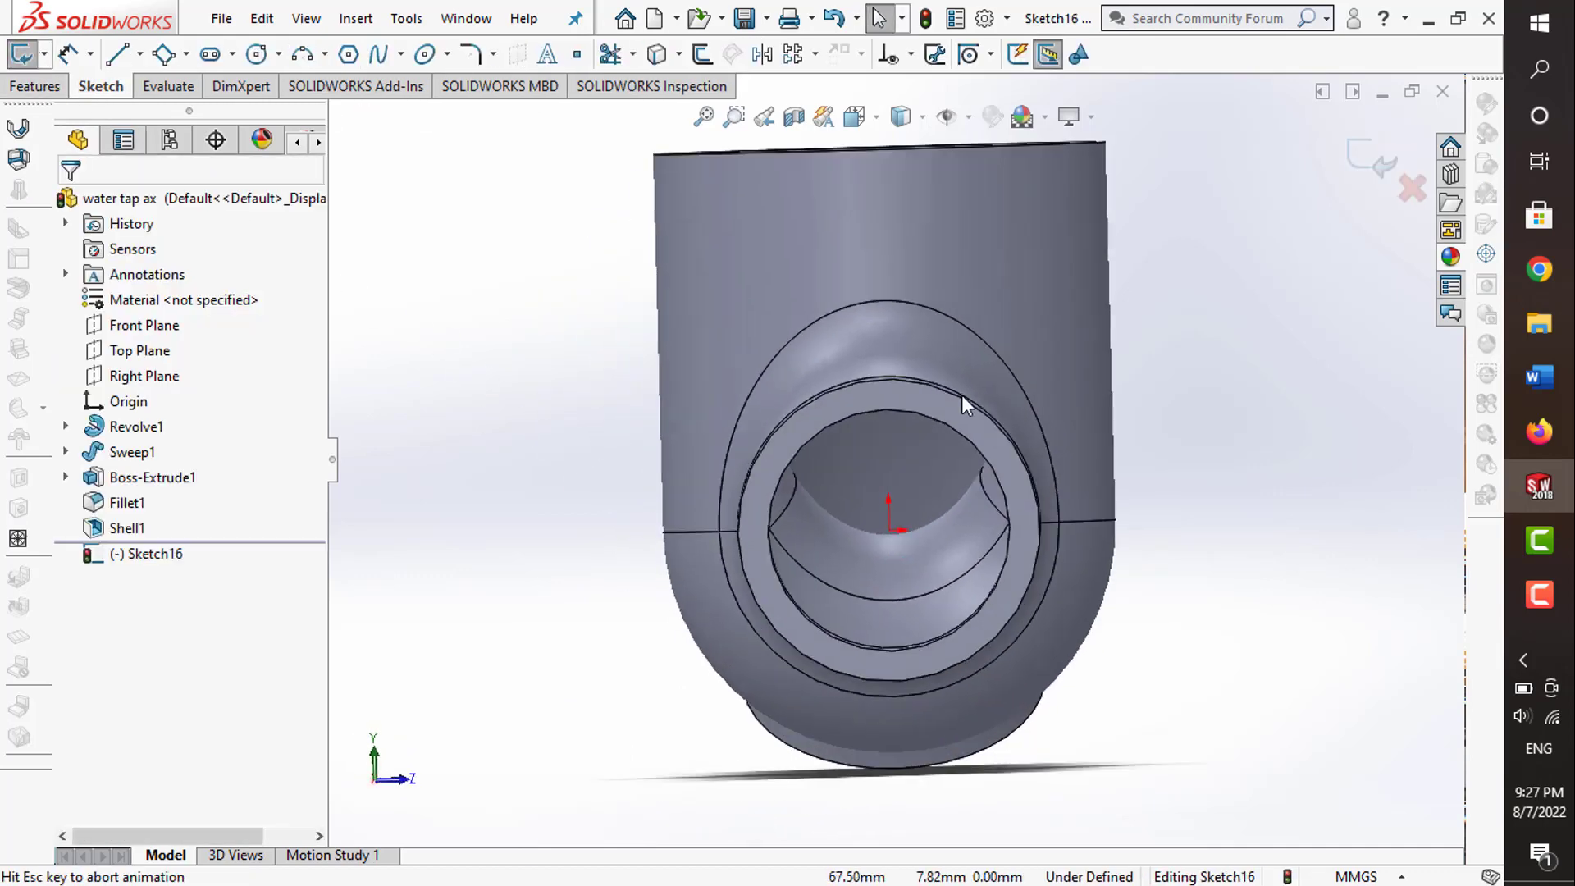
{"action": "left_click", "coordinate": [256, 54]}
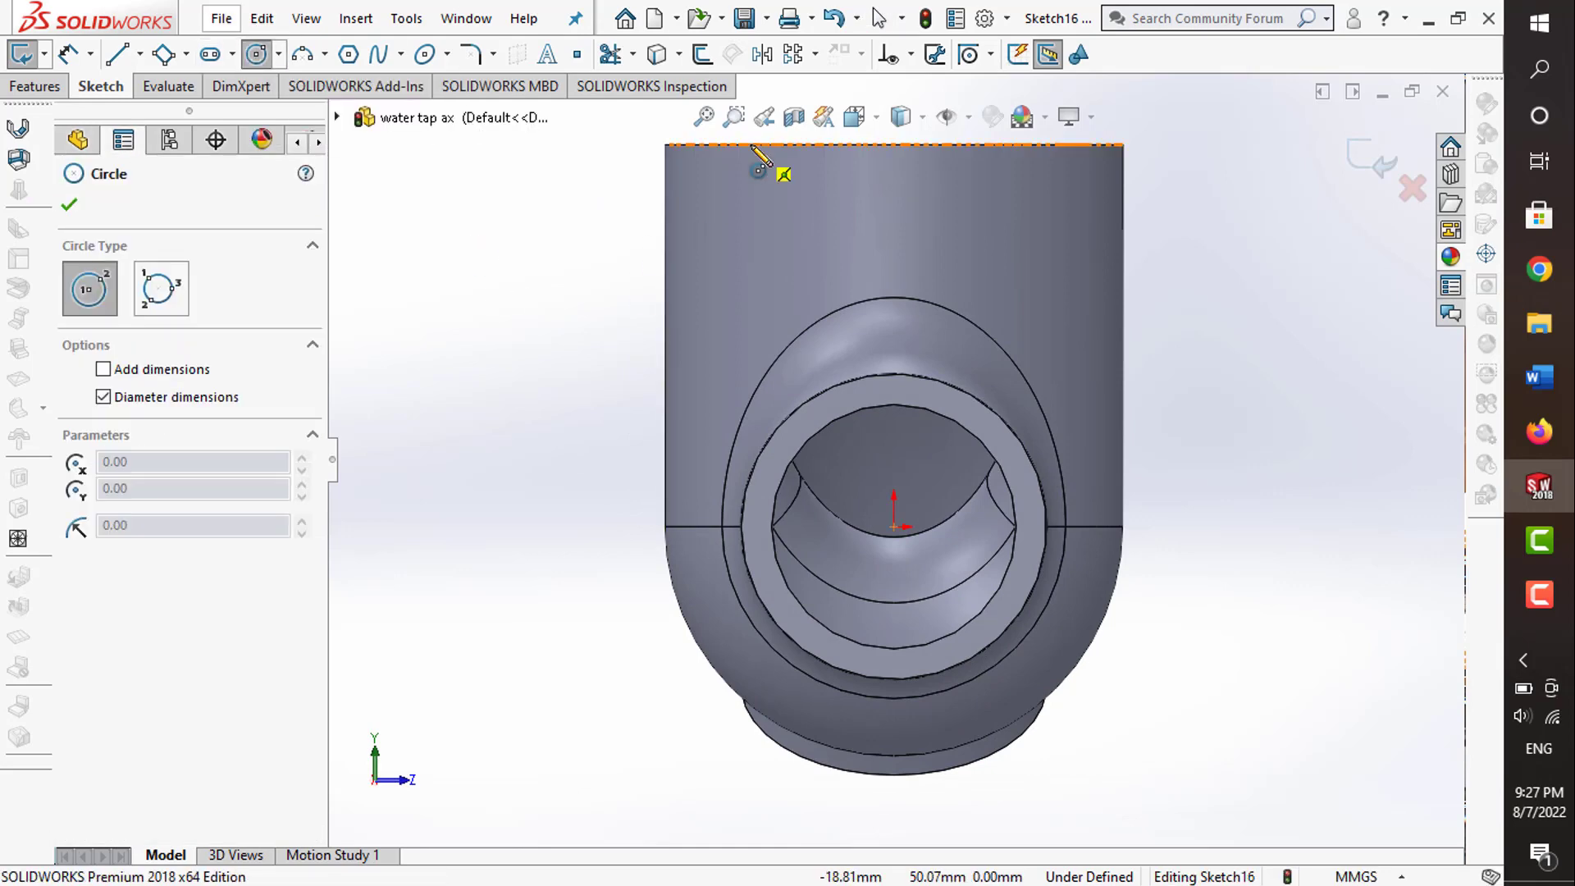
{"action": "left_click", "coordinate": [894, 526]}
{"action": "left_click", "coordinate": [1035, 336]}
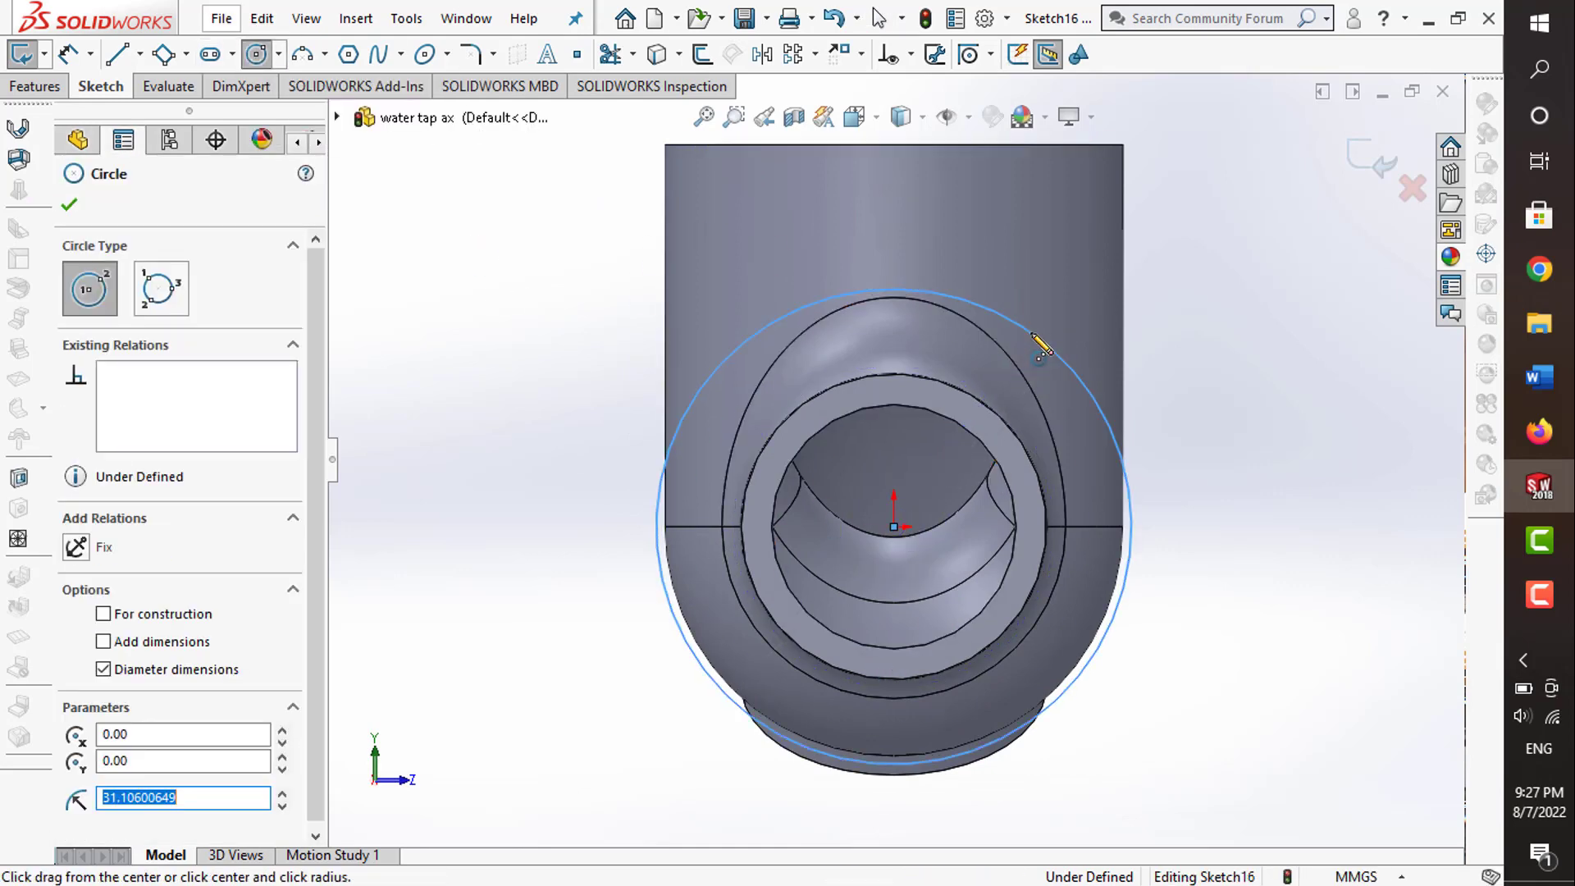
{"action": "key", "text": "Escape"}
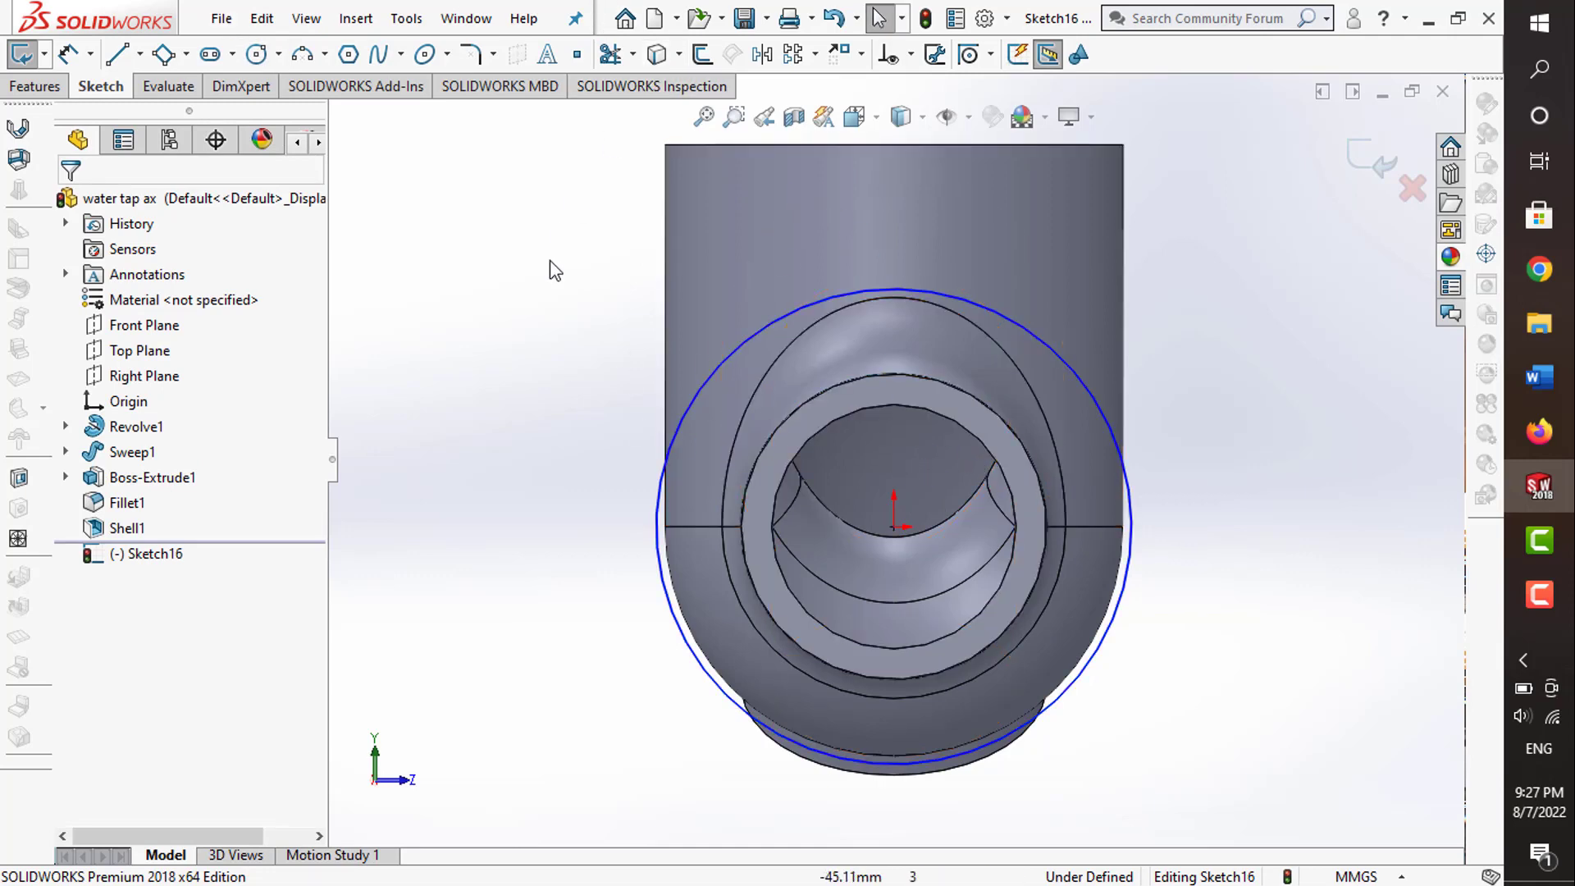
- Dimension the sketch circle to a 50 mm diameter
{"action": "left_click", "coordinate": [68, 54]}
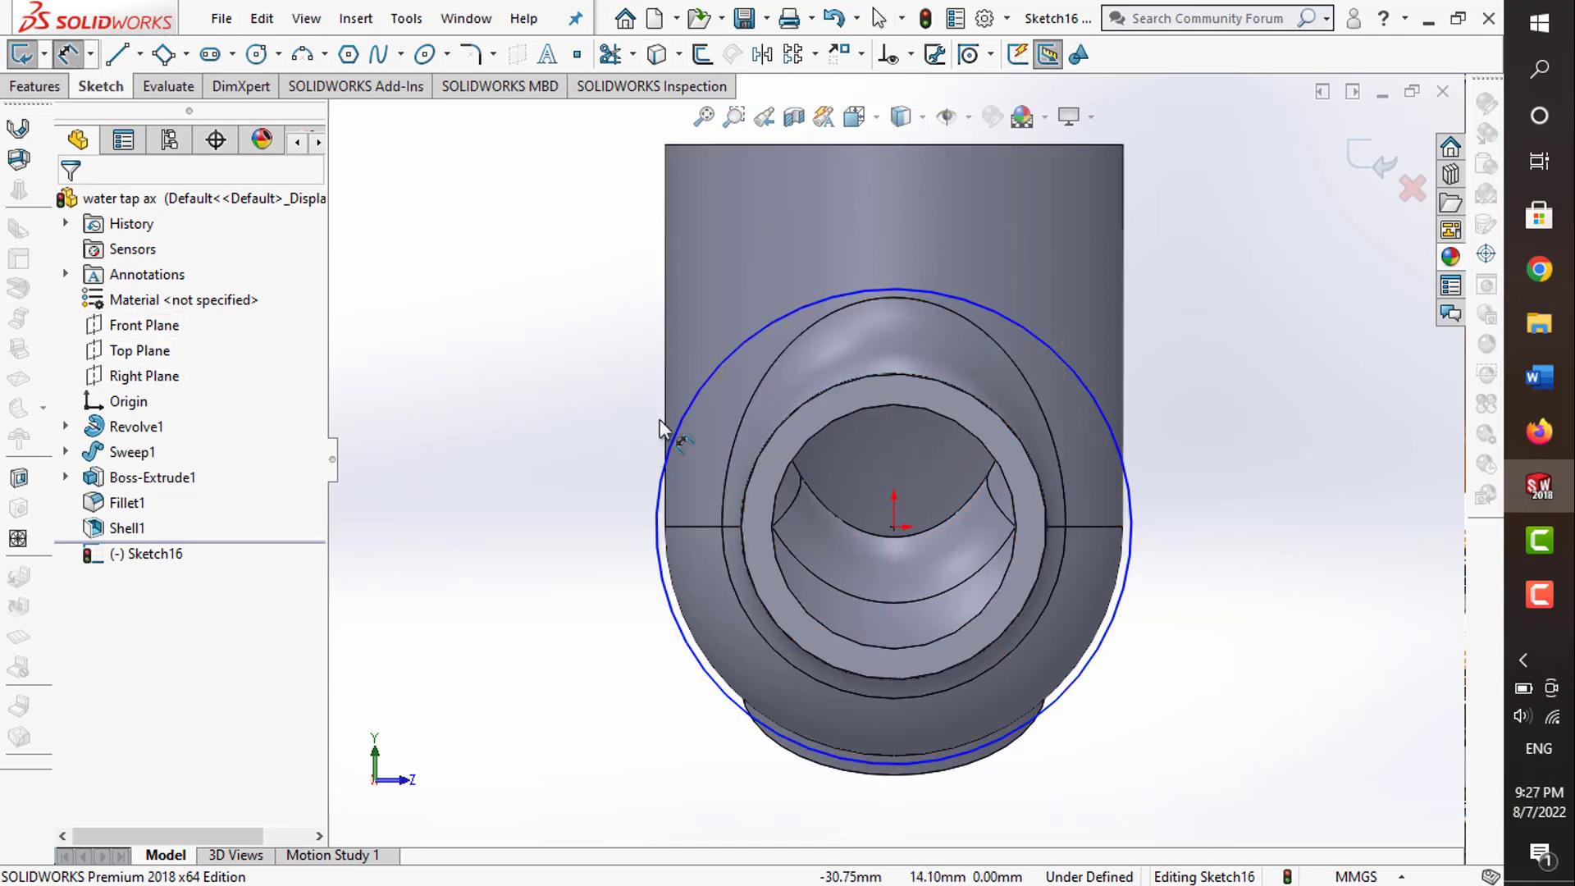
{"action": "left_click", "coordinate": [678, 482]}
{"action": "left_click", "coordinate": [574, 526]}
{"action": "type", "text": "5"}
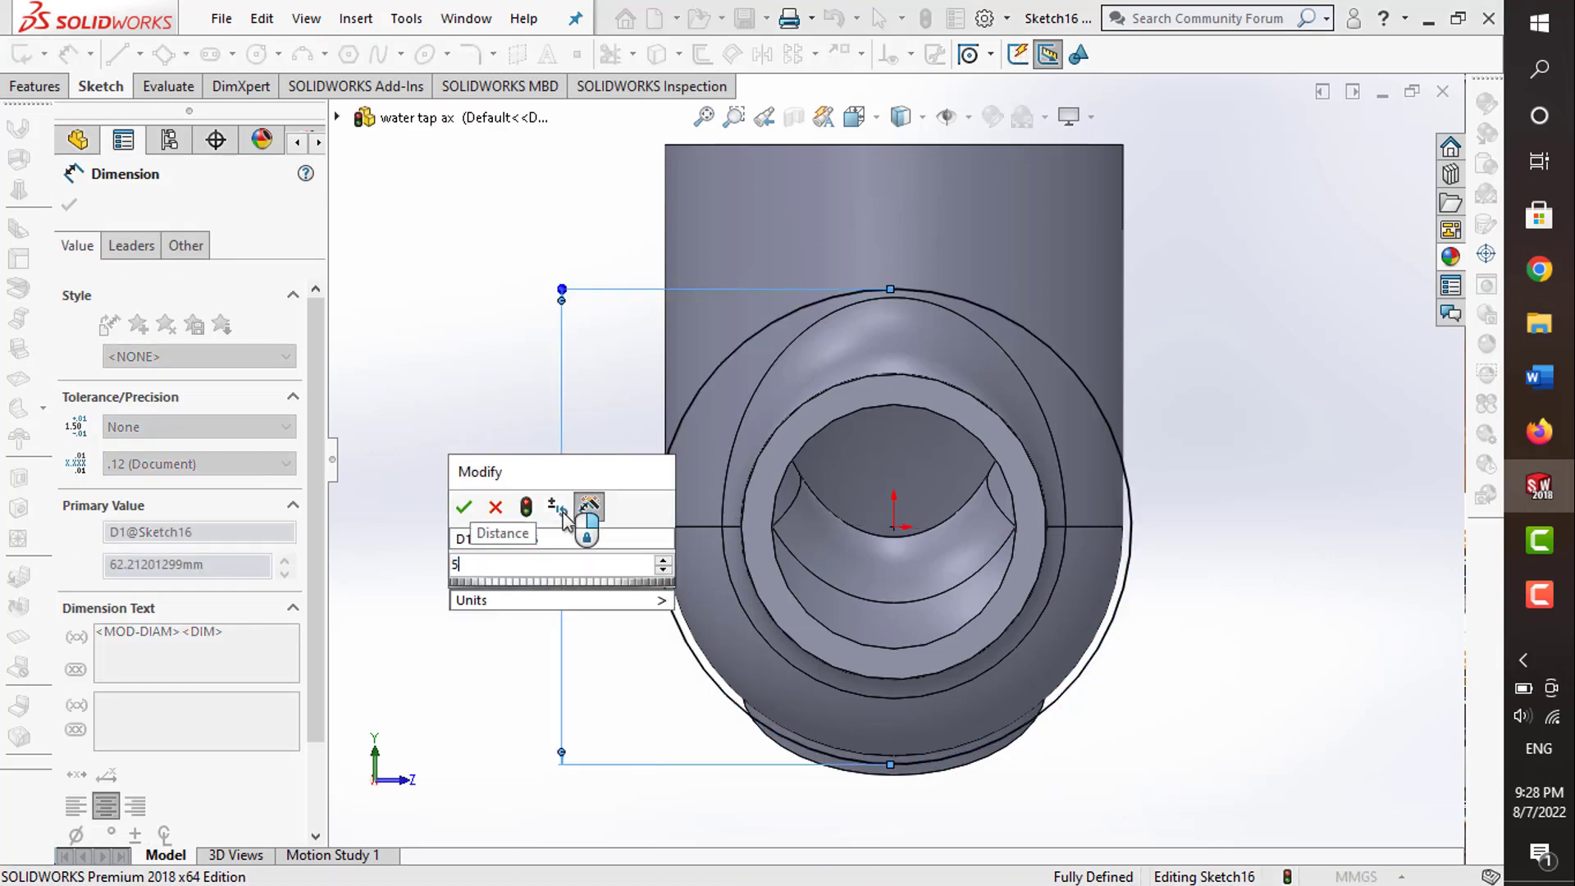
{"action": "type", "text": "0"}
{"action": "key", "text": "Return"}
{"action": "key", "text": "Escape"}
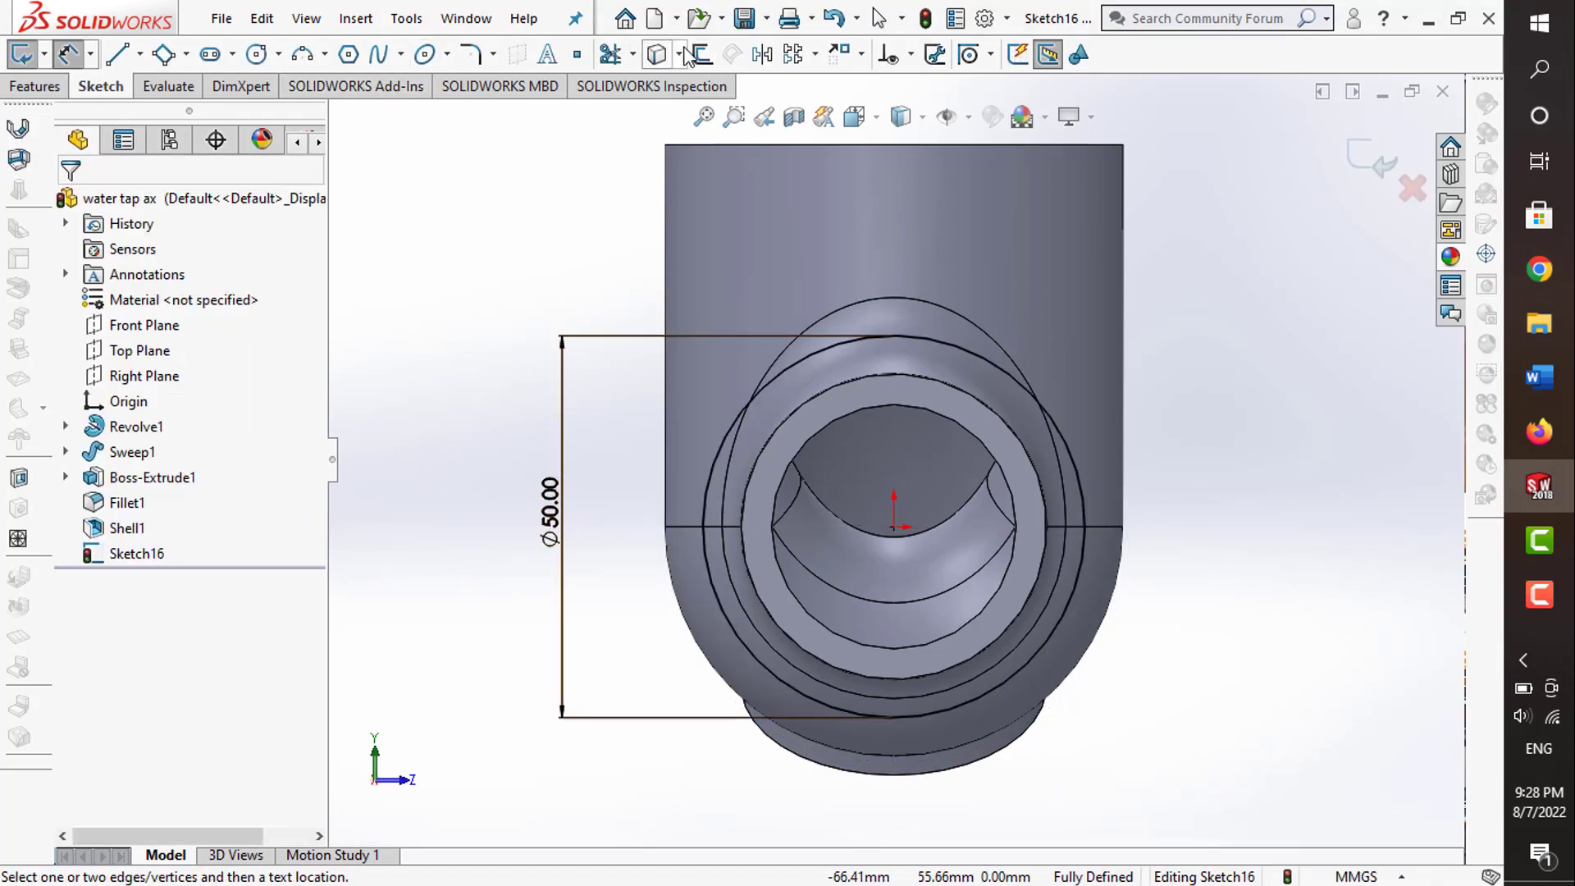
- Convert the 32 mm inner bore edge into the same sketch
{"action": "left_click", "coordinate": [689, 55]}
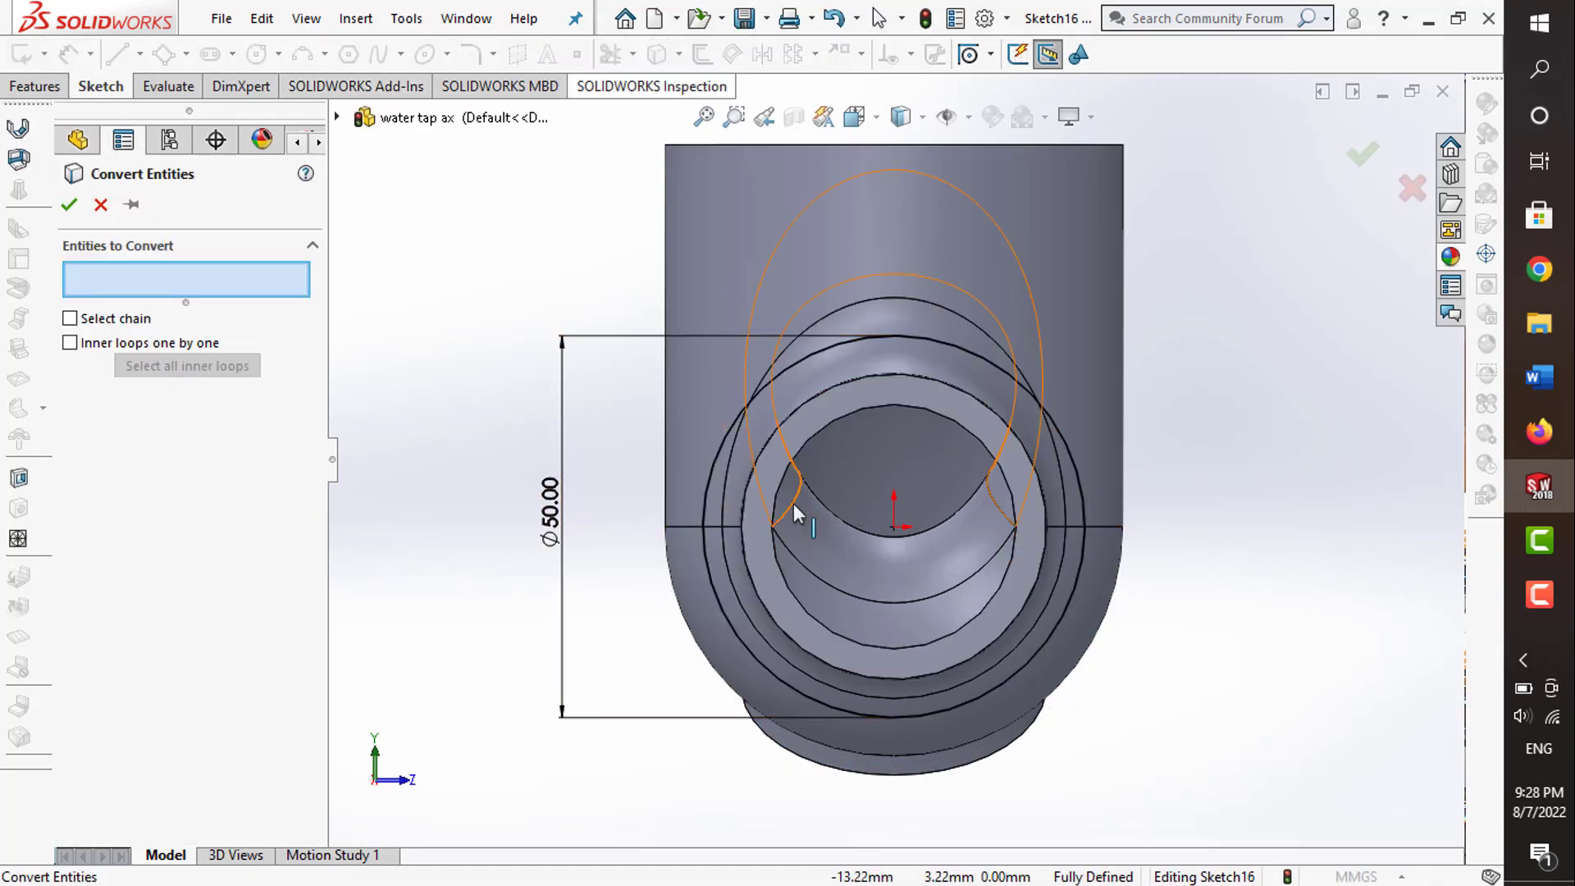
{"action": "left_click", "coordinate": [814, 444]}
{"action": "left_click", "coordinate": [1358, 156]}
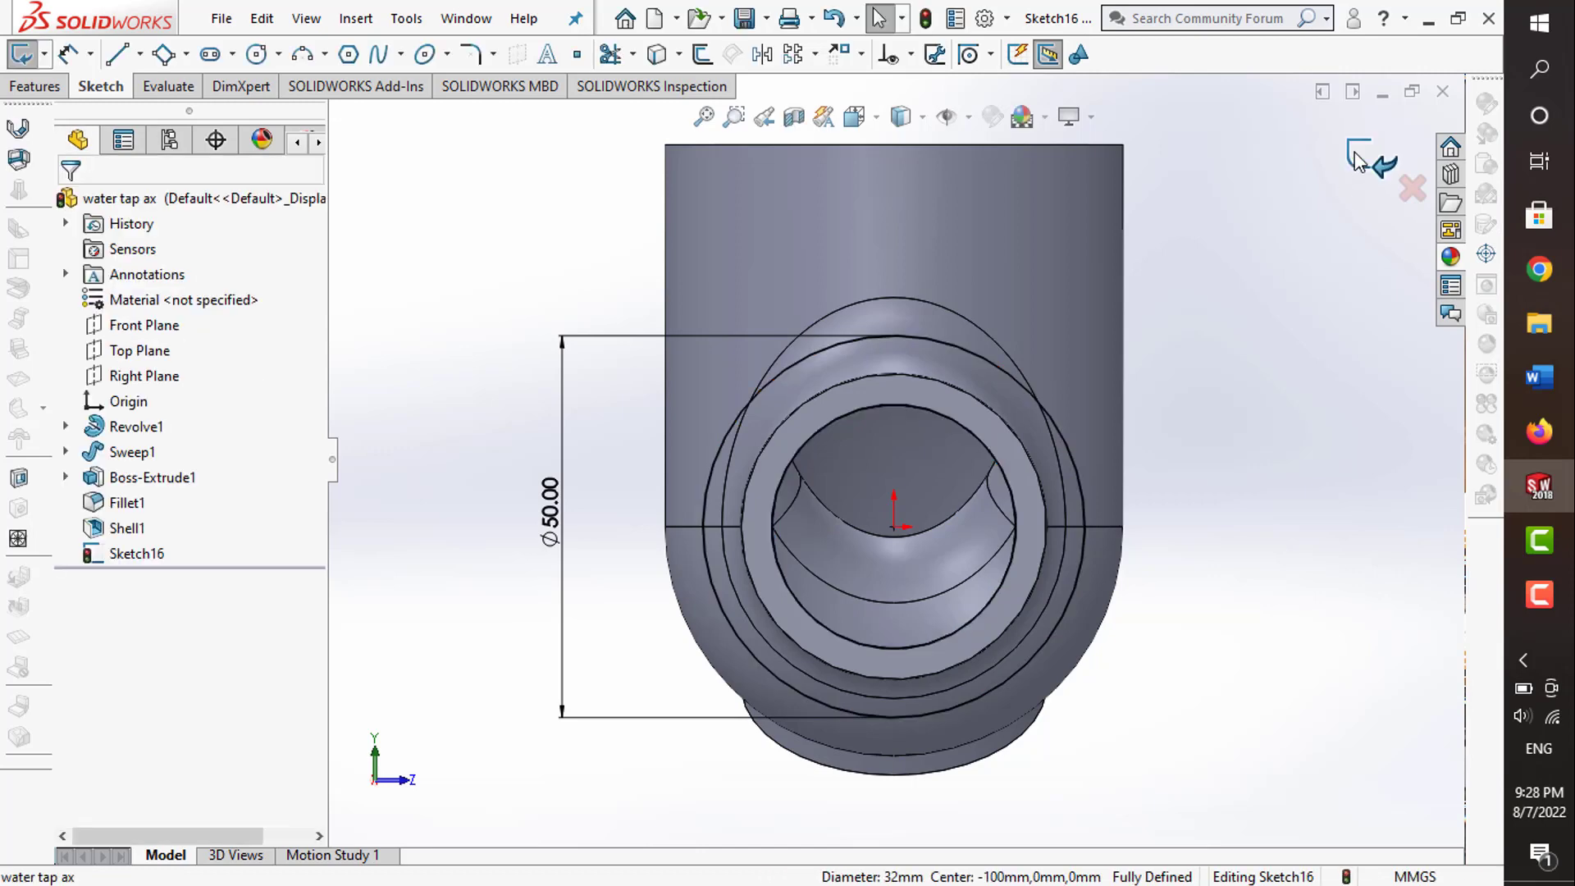
- Exit the sketch and extrude the ring as a 30 mm blind boss (Boss-Extrude2)
{"action": "left_click", "coordinate": [1358, 156]}
{"action": "mouse_move", "coordinate": [1170, 478]}
{"action": "middle_mouse_down"}
{"action": "mouse_move", "coordinate": [1055, 640]}
{"action": "mouse_move", "coordinate": [965, 604]}
{"action": "middle_mouse_up"}
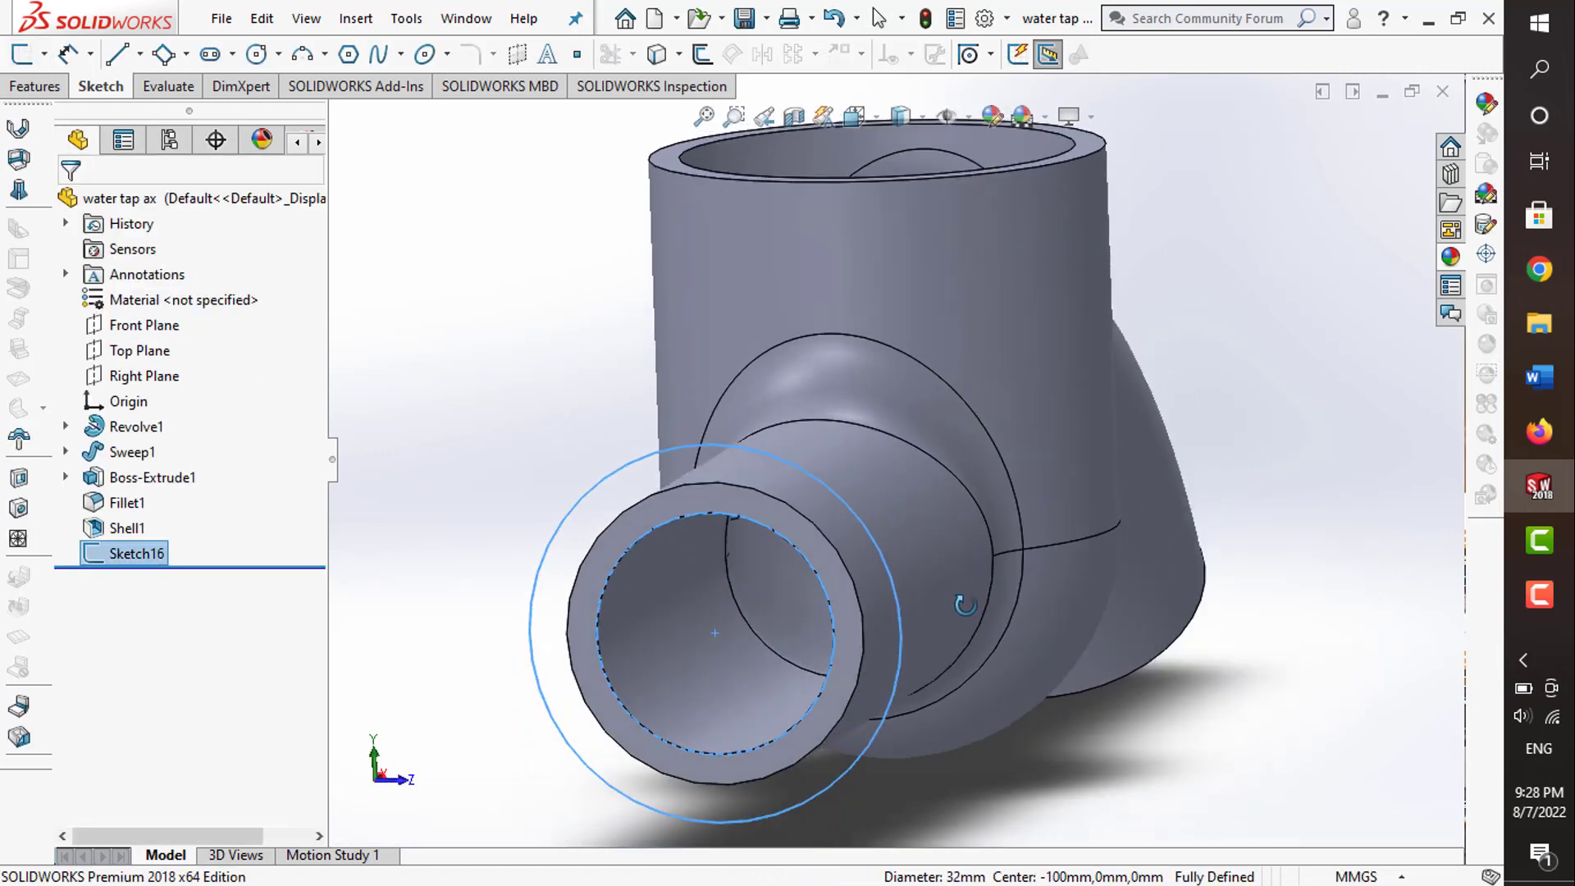
{"action": "scroll", "coordinate": [965, 604], "scroll_direction": "up", "scroll_amount": 3}
{"action": "scroll", "coordinate": [976, 607], "scroll_direction": "up", "scroll_amount": 1}
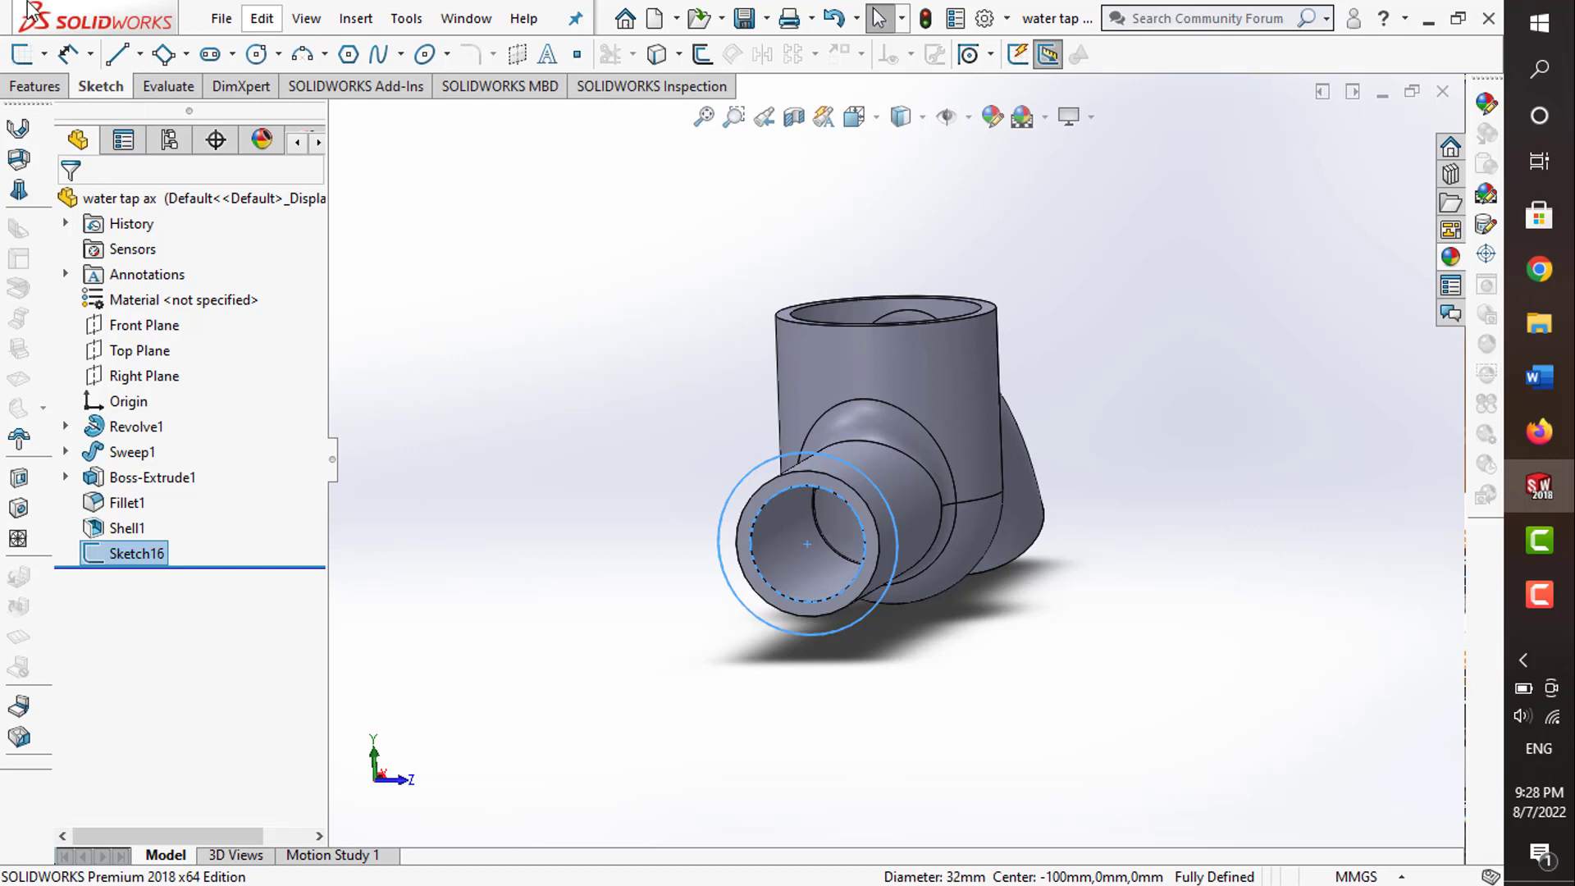
{"action": "left_click", "coordinate": [35, 86]}
{"action": "left_click", "coordinate": [22, 54]}
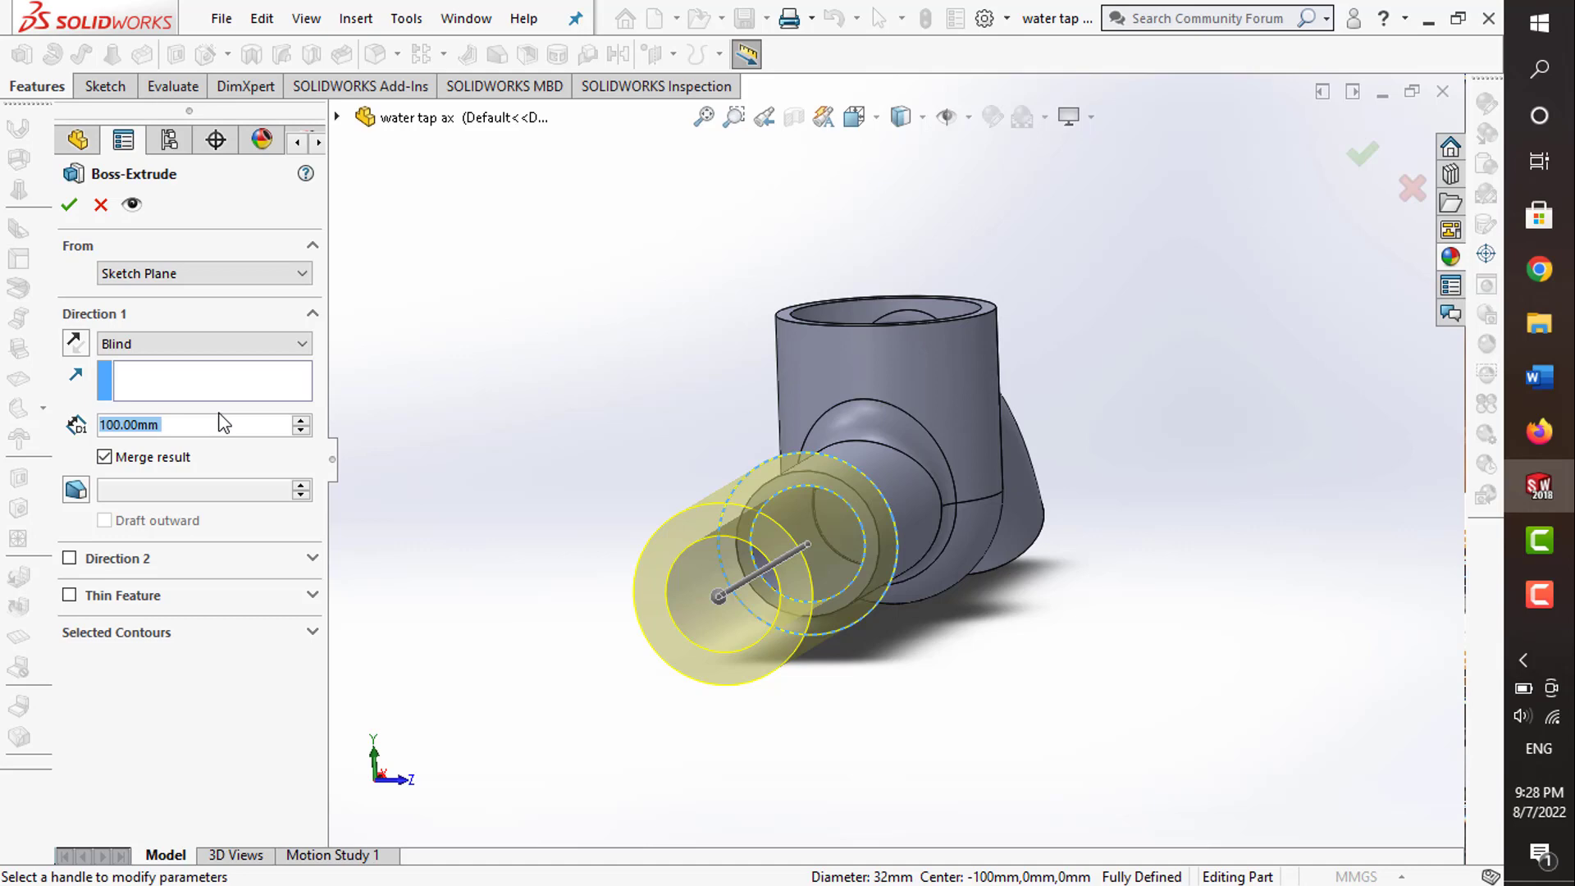
{"action": "type", "text": "30"}
{"action": "key", "text": "Return"}
{"action": "scroll", "coordinate": [542, 315], "scroll_direction": "up", "scroll_amount": 1}
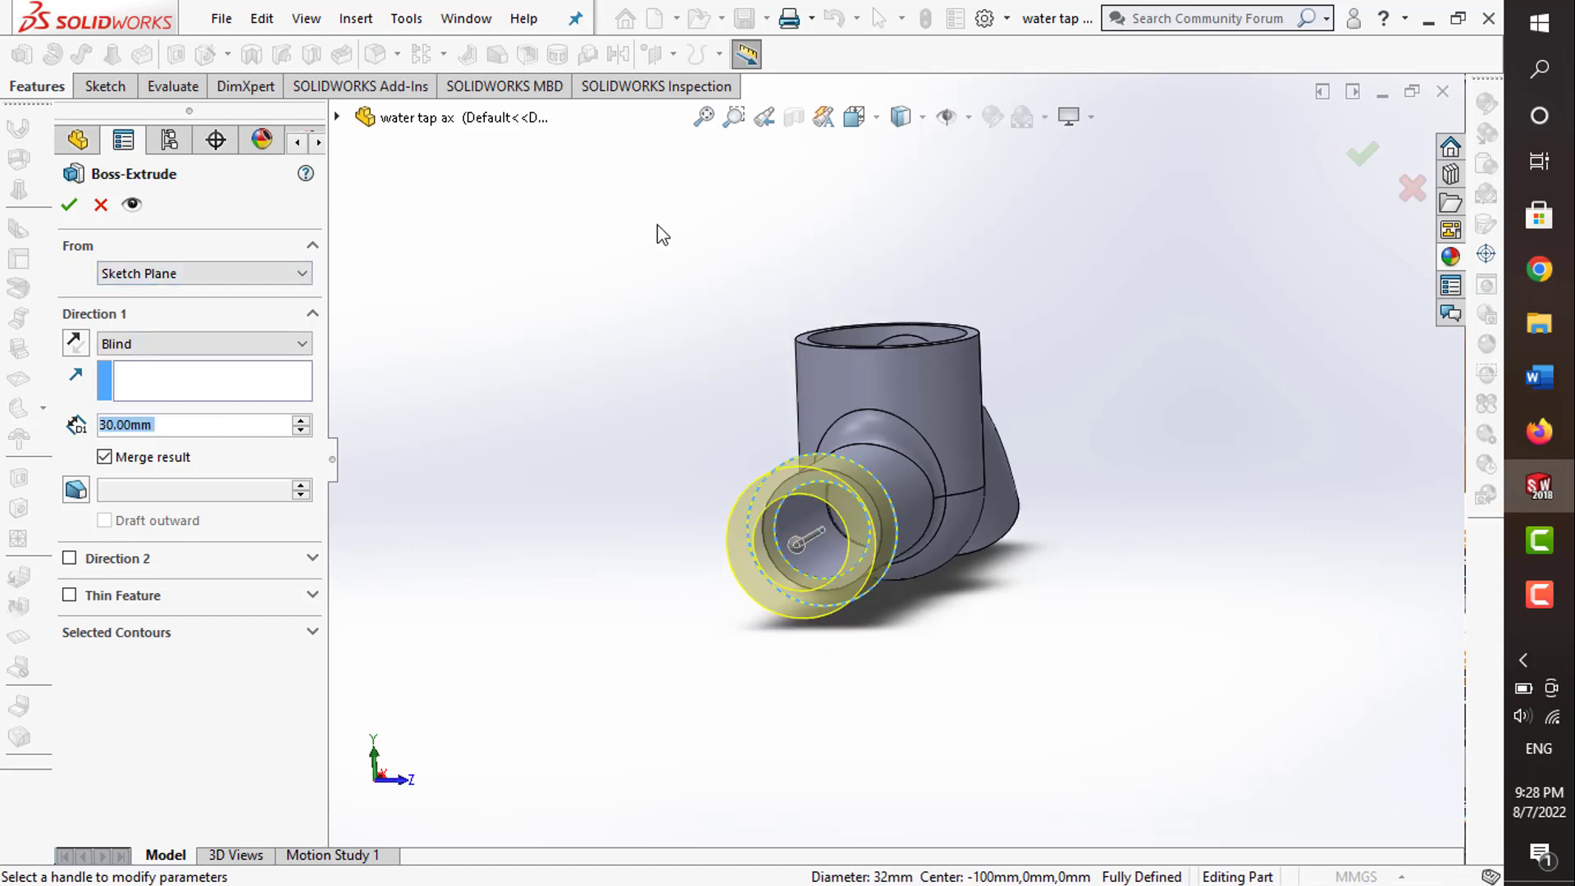
{"action": "middle_click_drag", "start_coordinate": [911, 597], "coordinate": [666, 656]}
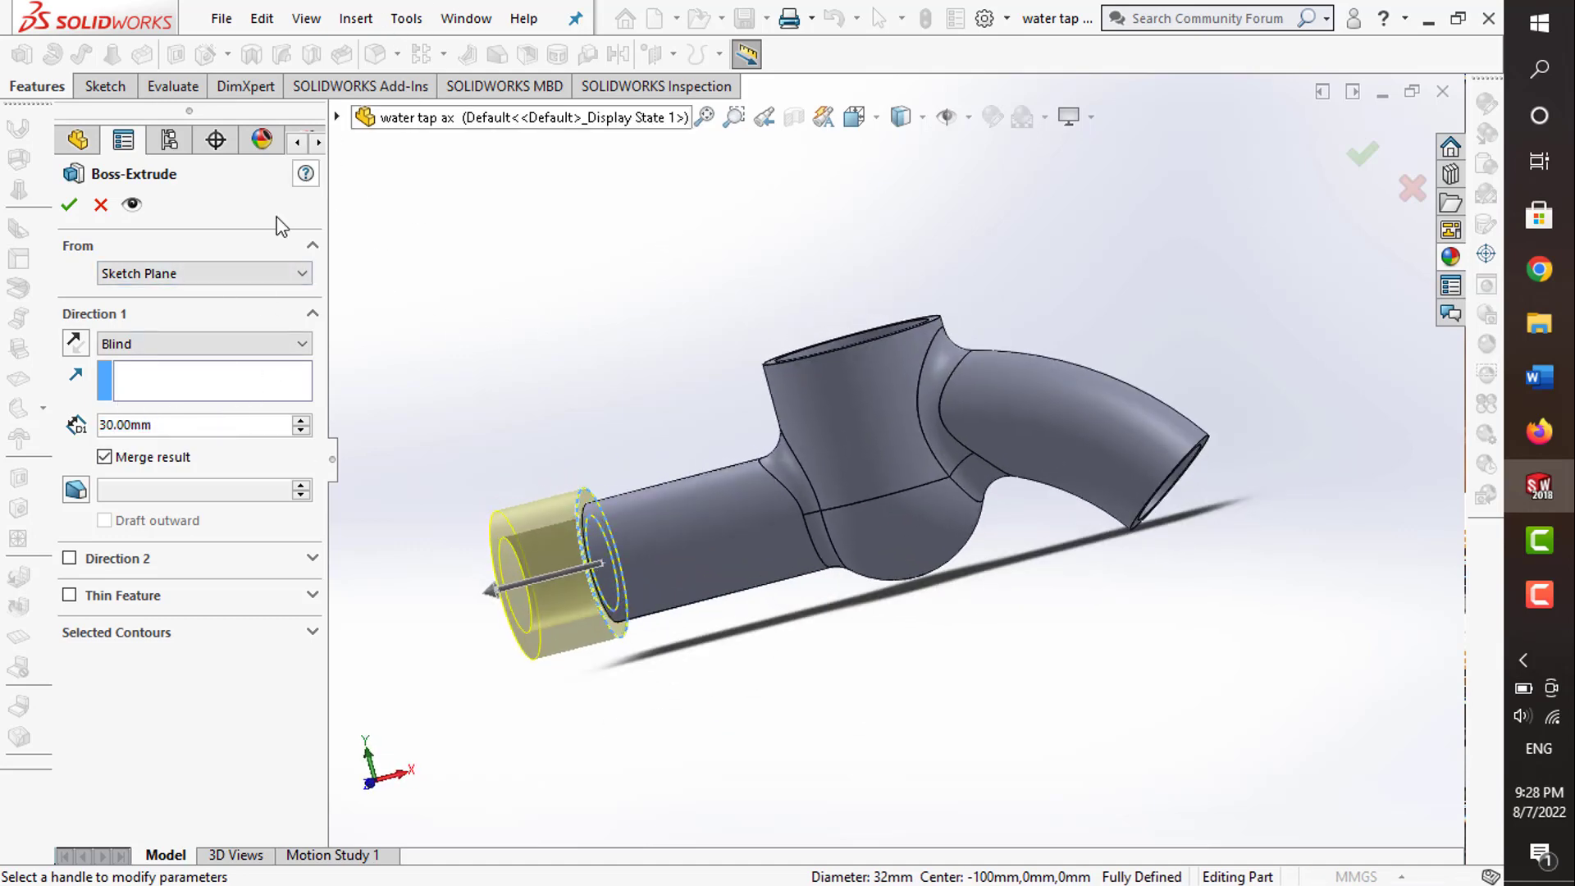
{"action": "left_click", "coordinate": [68, 205]}
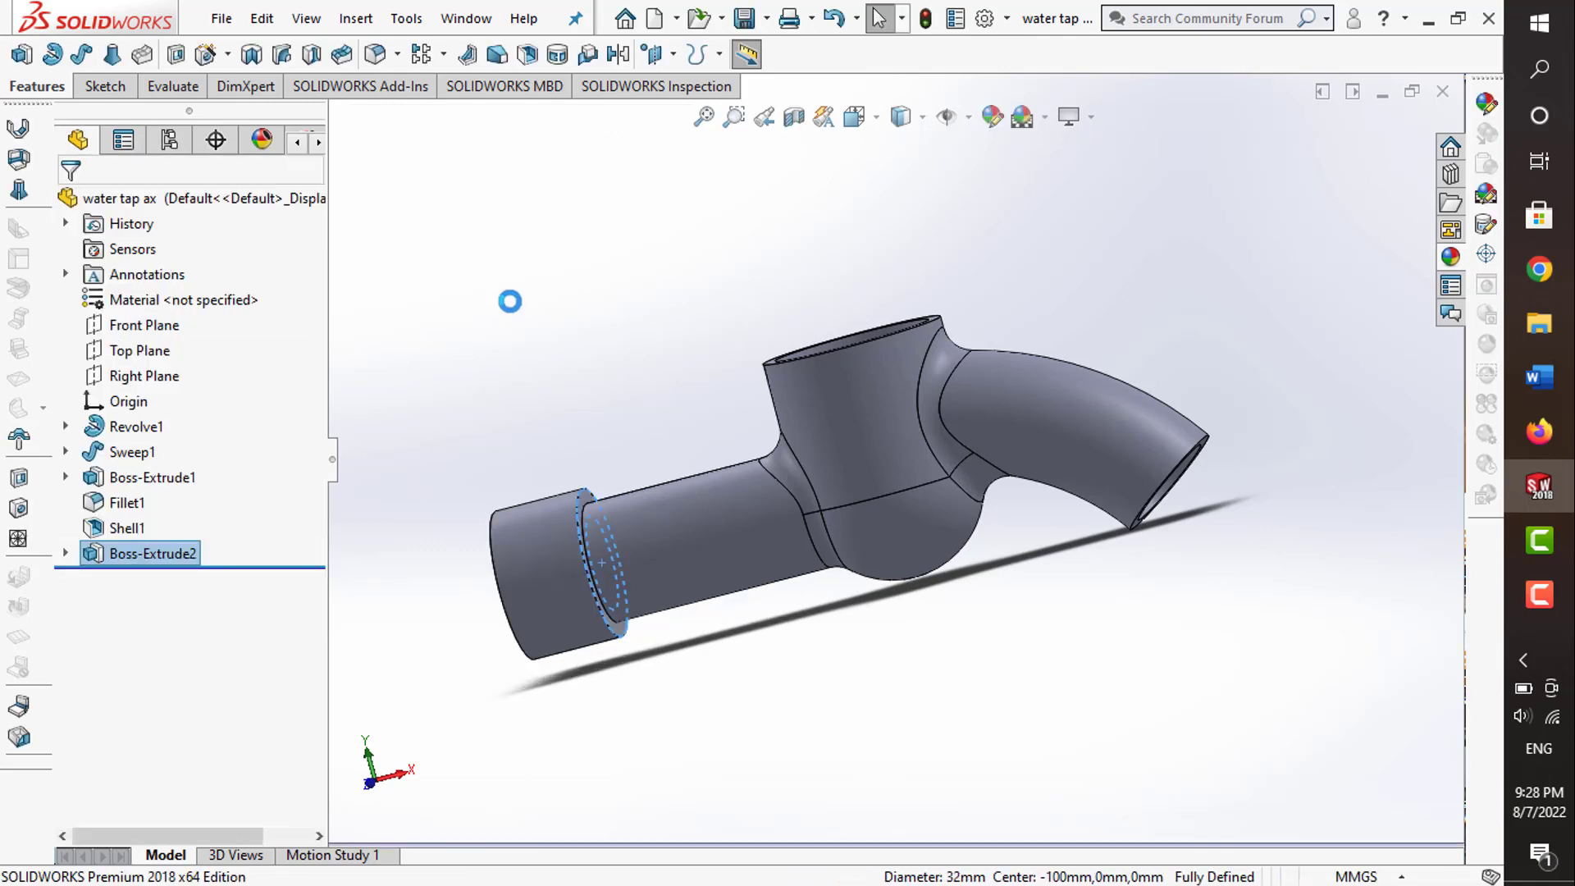
- Chamfer the flange's front outer edge at 4 mm × 45°
{"action": "left_click", "coordinate": [105, 87]}
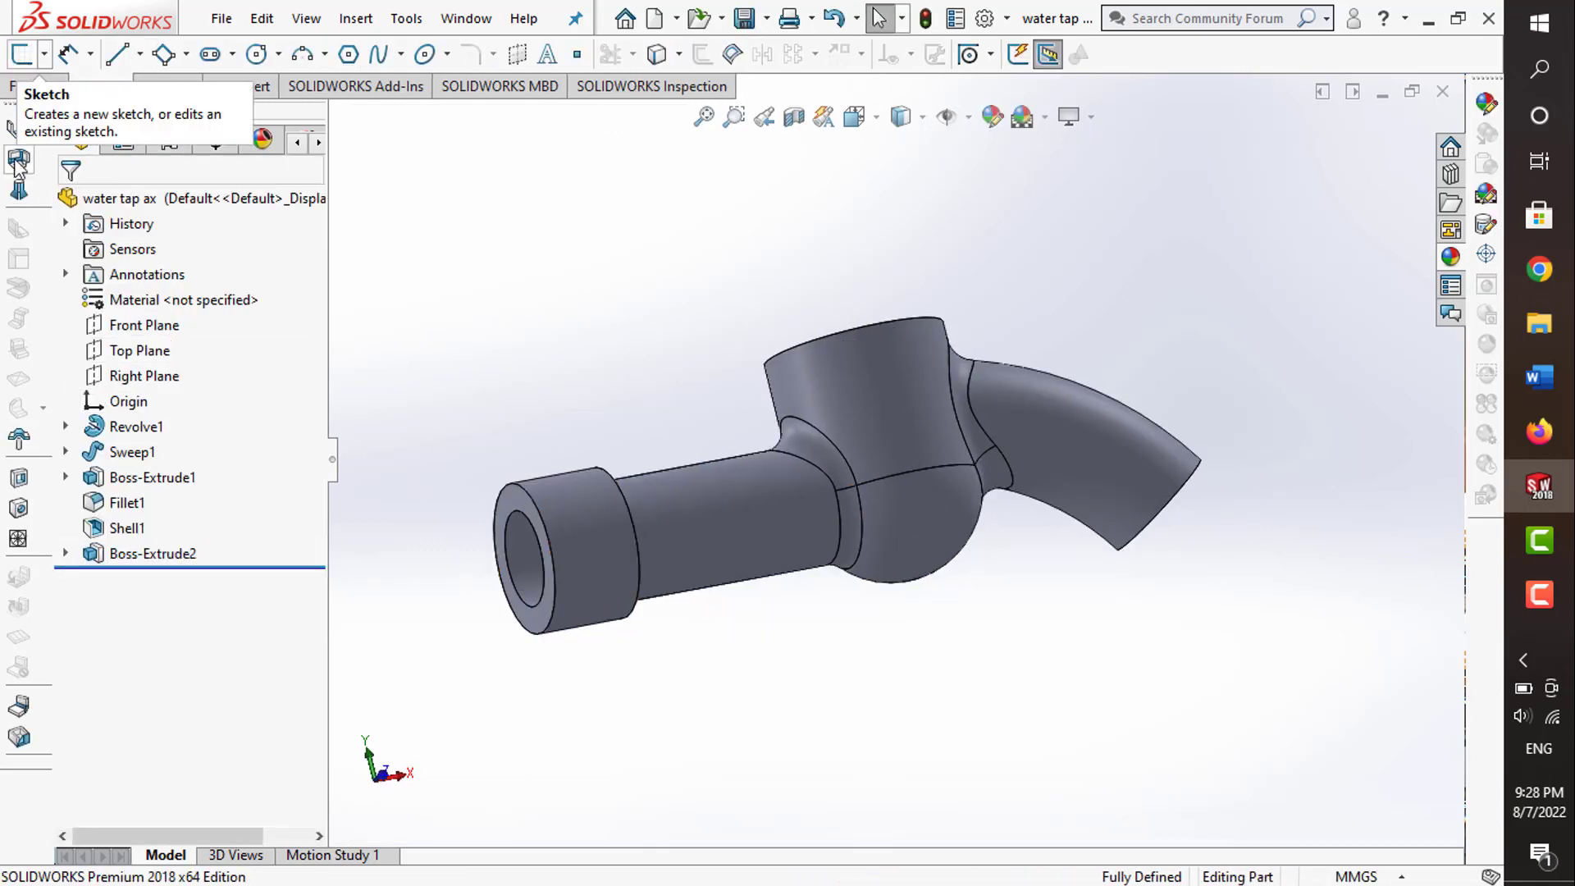
{"action": "left_click", "coordinate": [34, 90]}
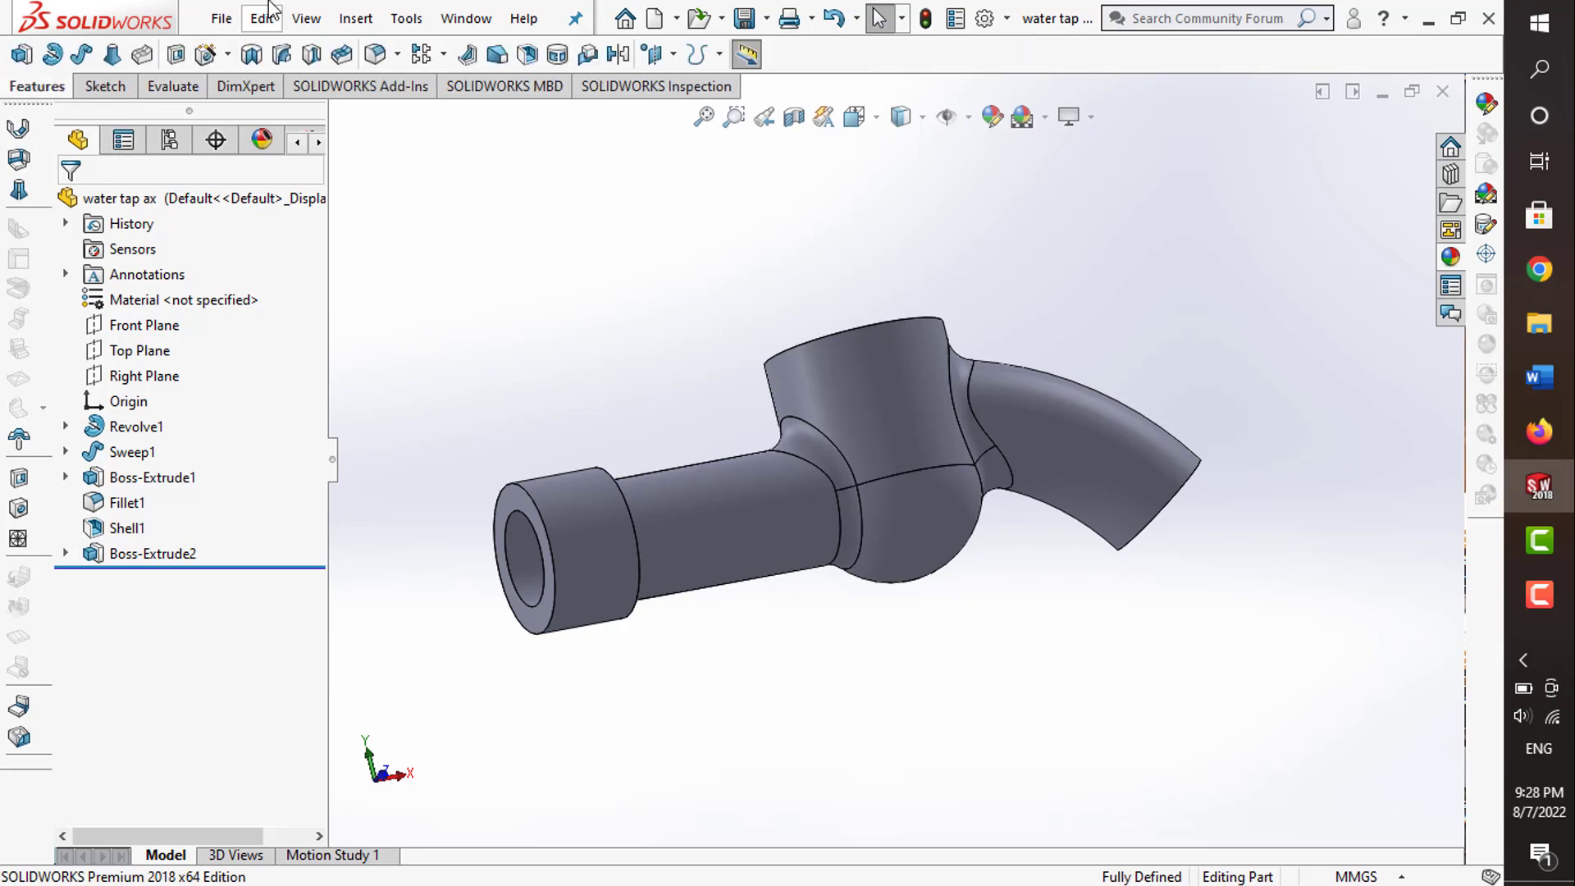
{"action": "left_click", "coordinate": [397, 55]}
{"action": "left_click", "coordinate": [402, 111]}
{"action": "type", "text": "4"}
{"action": "key", "text": "Return"}
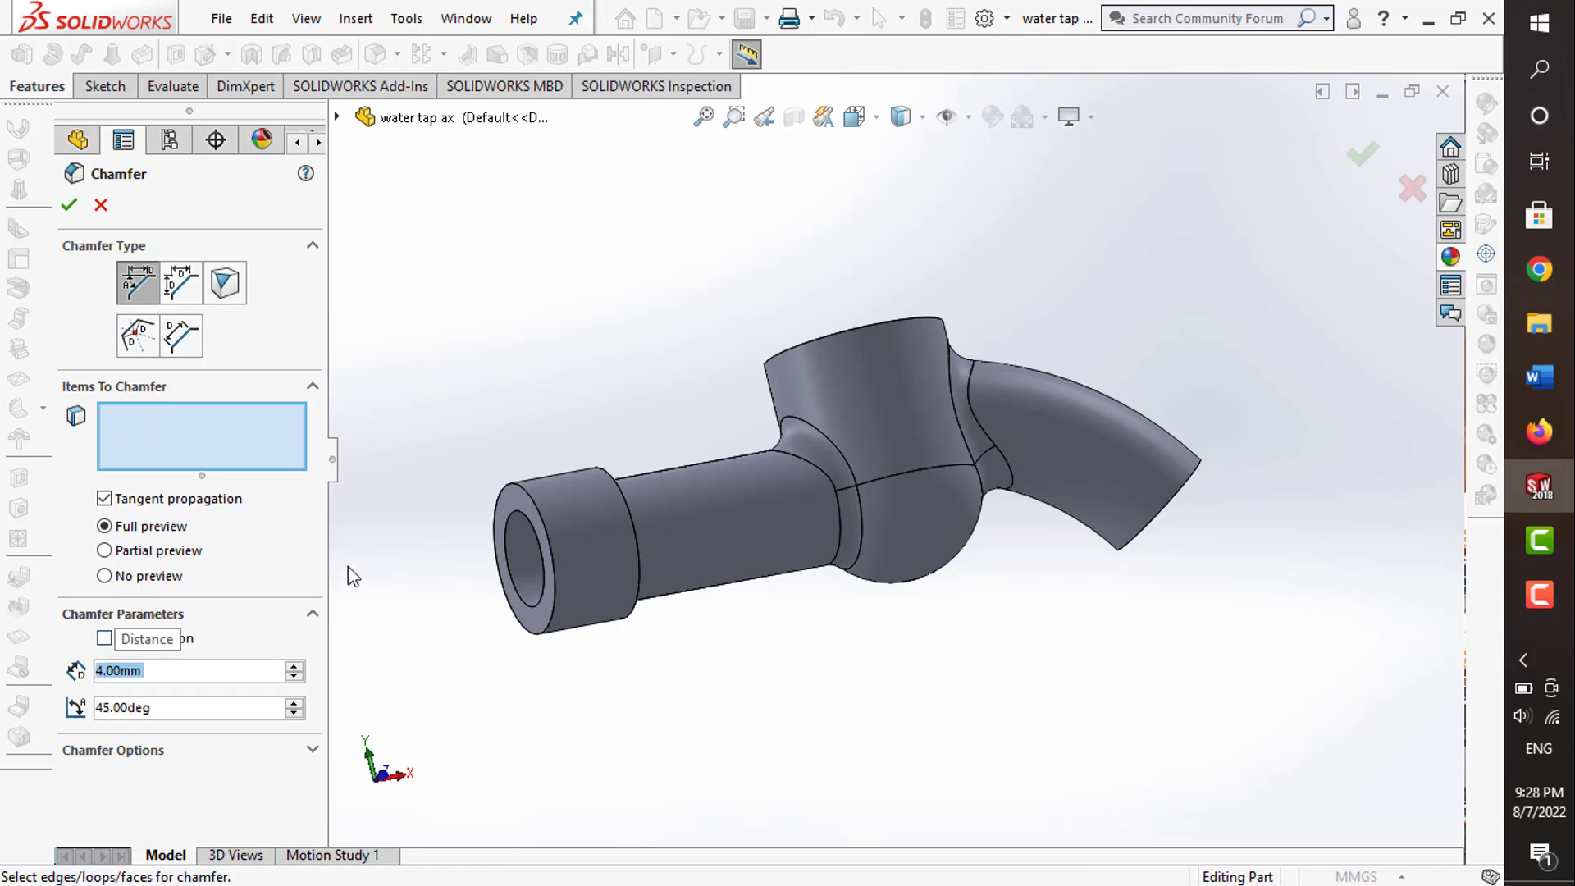
{"action": "left_click", "coordinate": [495, 533]}
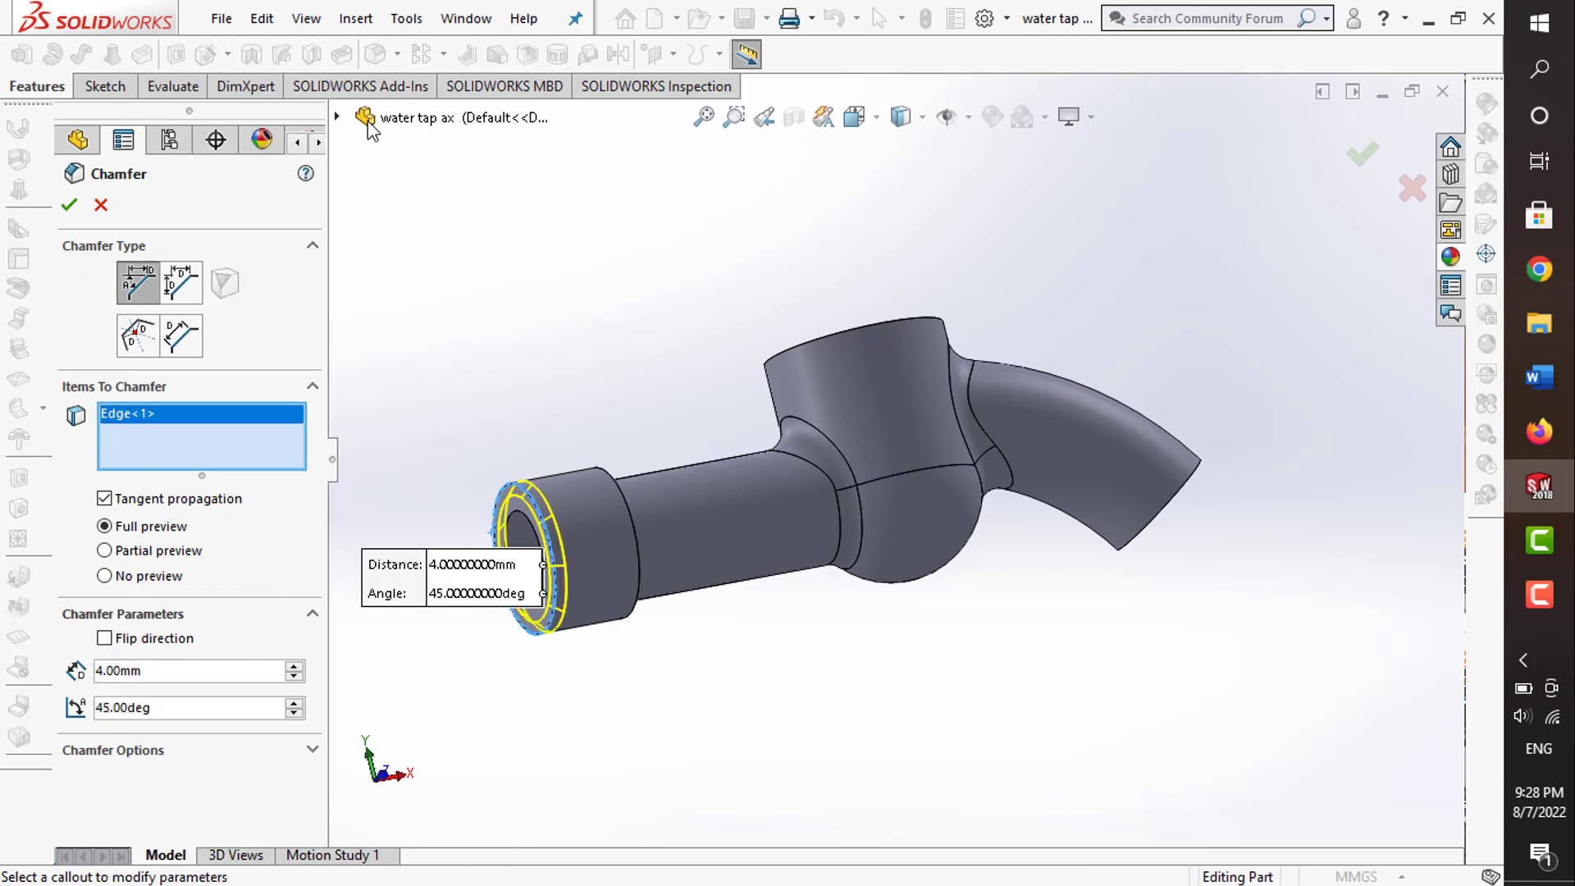
{"action": "left_click", "coordinate": [69, 206]}
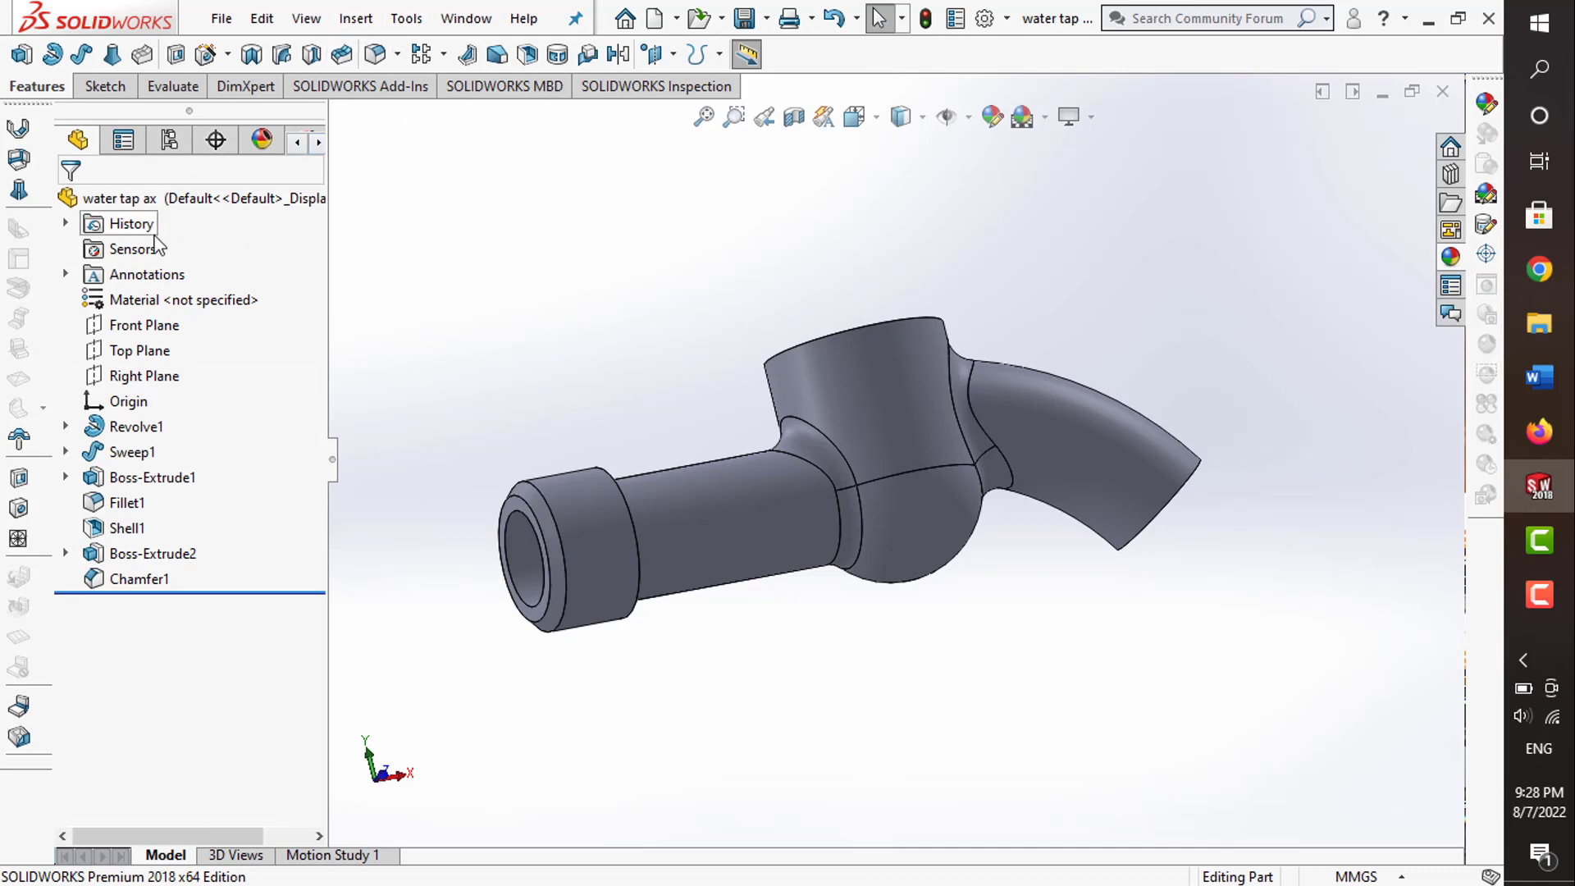
- Start a sketch on the flange's rear face, then exit it still empty
{"action": "left_click", "coordinate": [125, 90]}
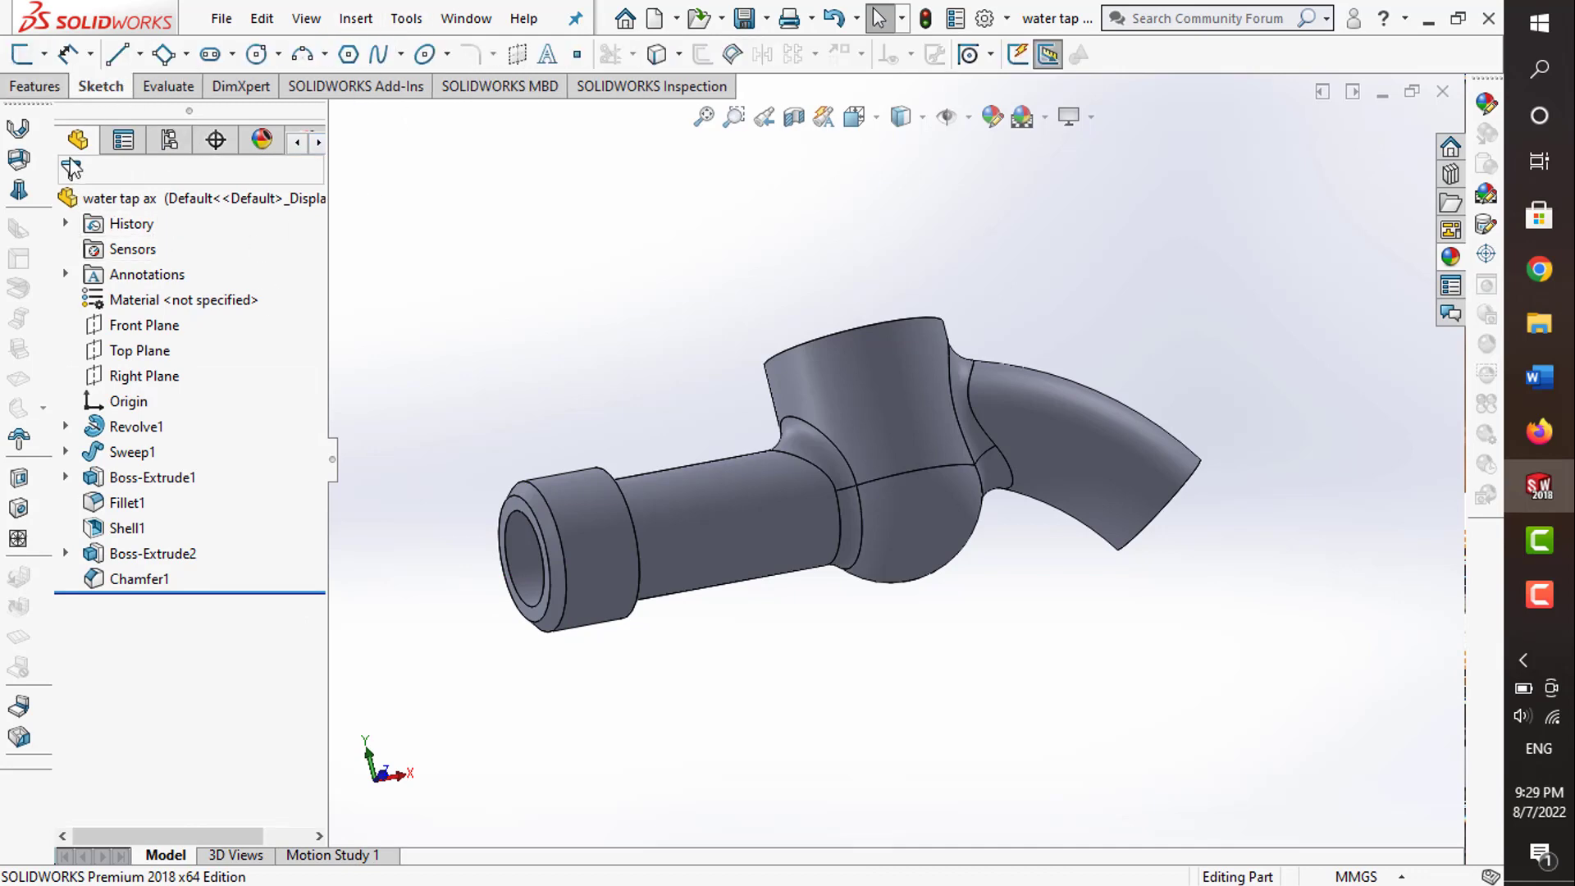
{"action": "left_click", "coordinate": [22, 55]}
{"action": "middle_click_drag", "start_coordinate": [686, 534], "coordinate": [640, 492]}
{"action": "scroll", "coordinate": [607, 468], "scroll_direction": "down", "scroll_amount": 4}
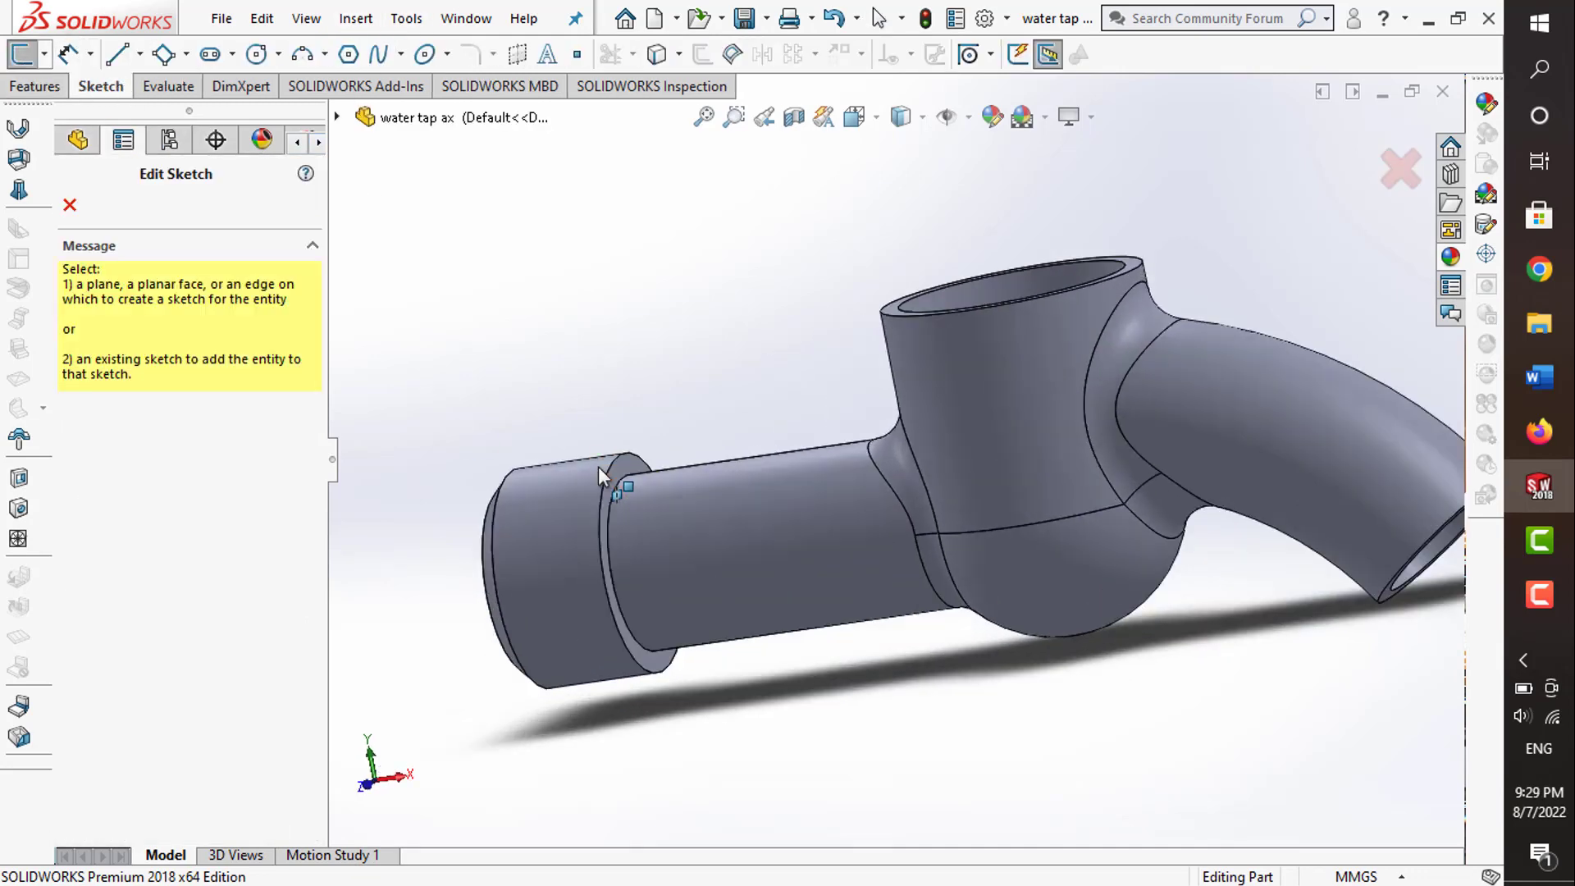
{"action": "left_click", "coordinate": [619, 461]}
{"action": "left_click", "coordinate": [1355, 164]}
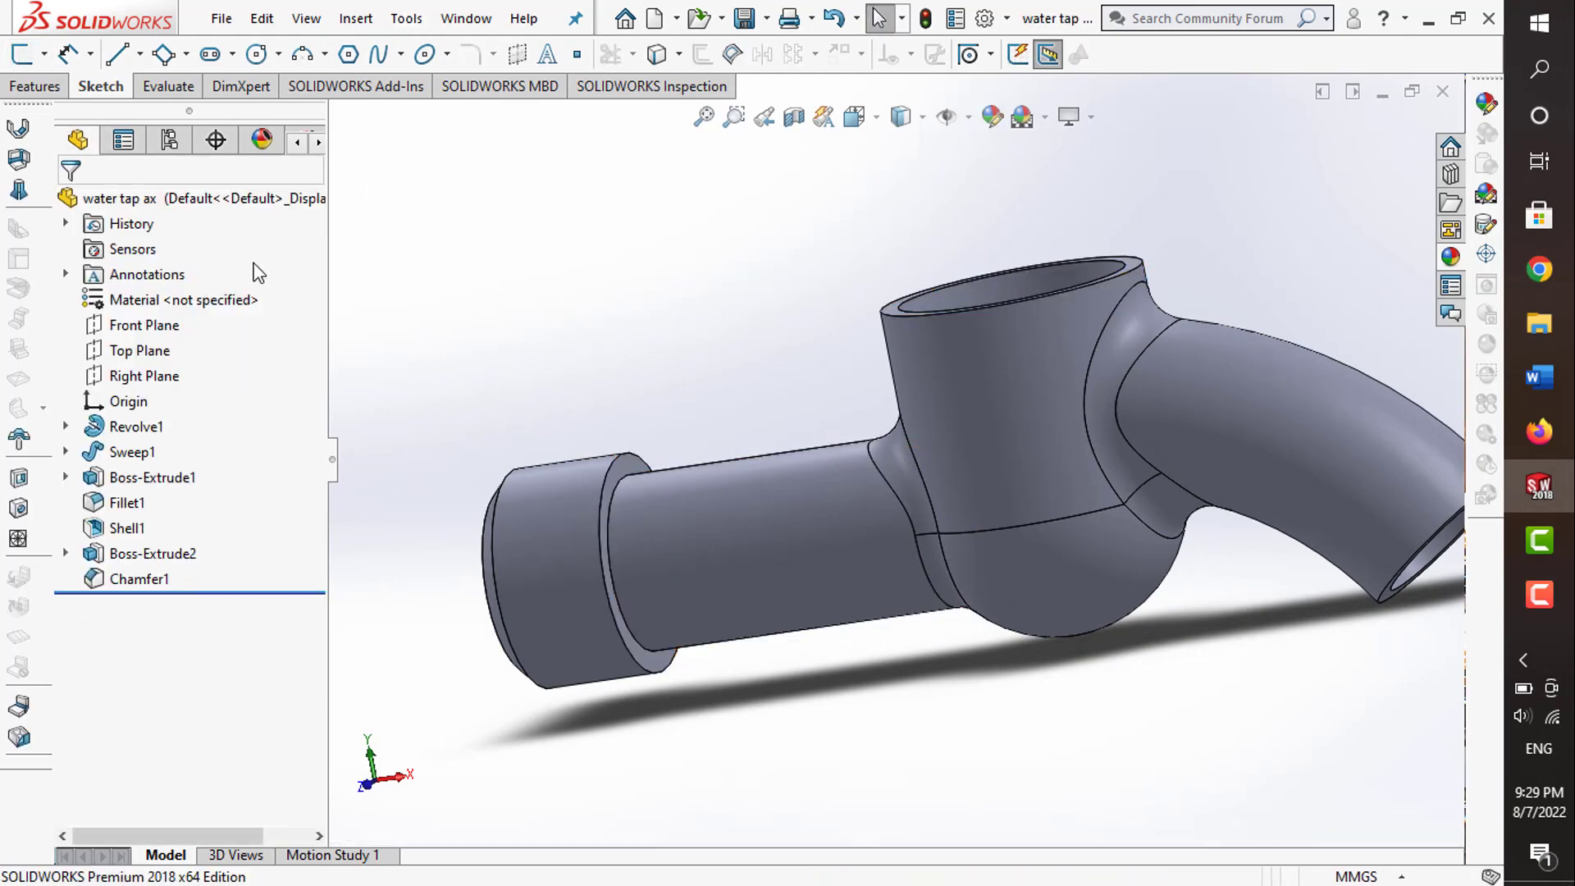
- Re-sketch on the rear face and convert its circular edge into a 50 mm circle (Sketch18)
{"action": "left_click", "coordinate": [25, 55]}
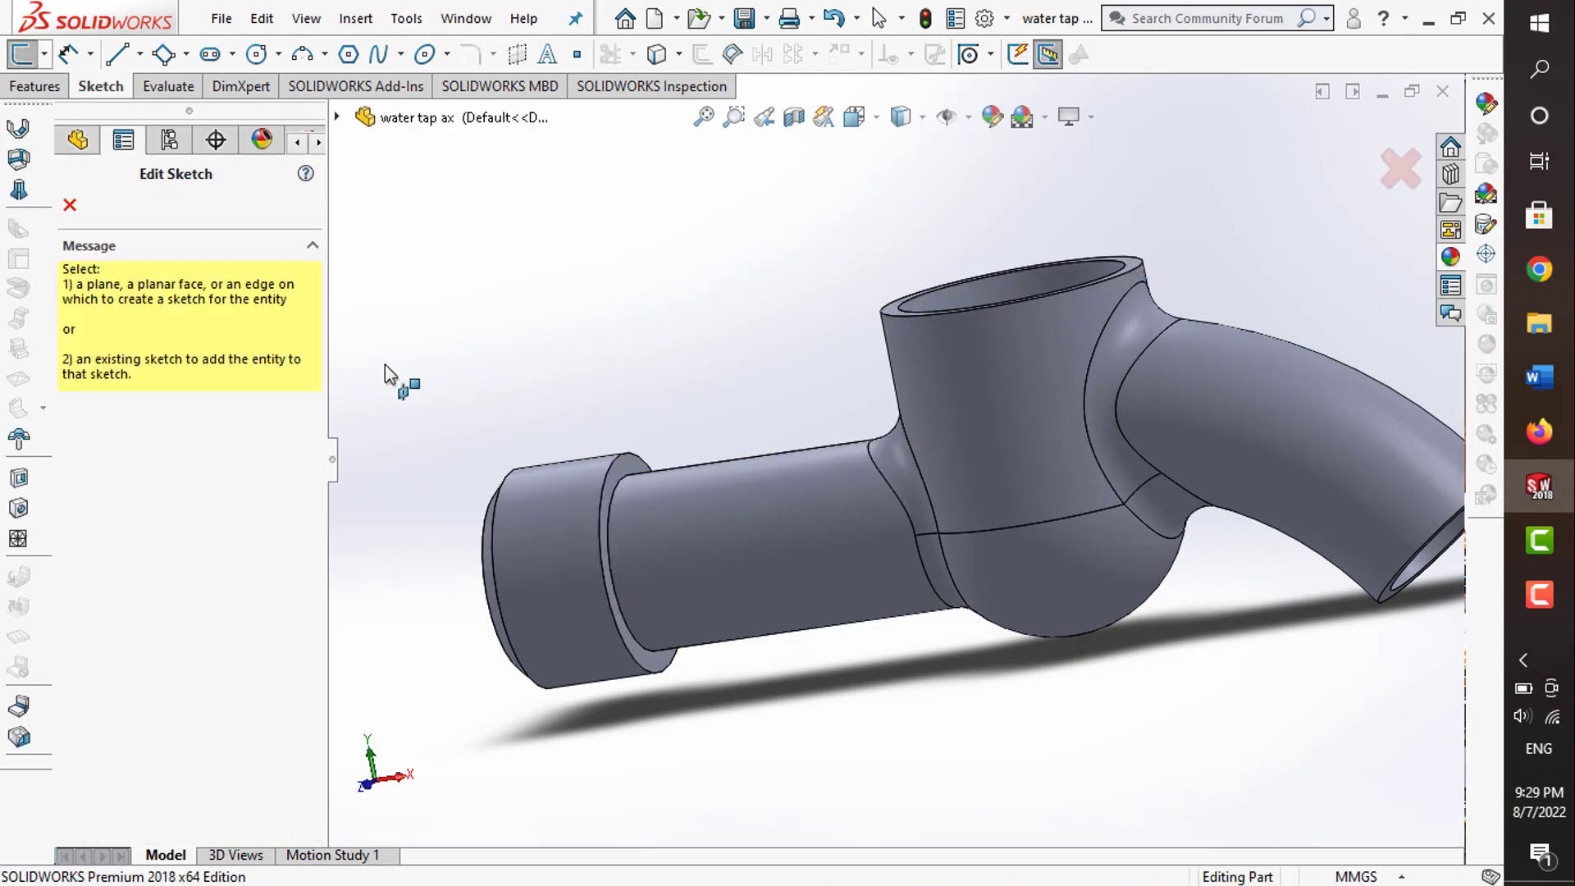
{"action": "left_click", "coordinate": [618, 464]}
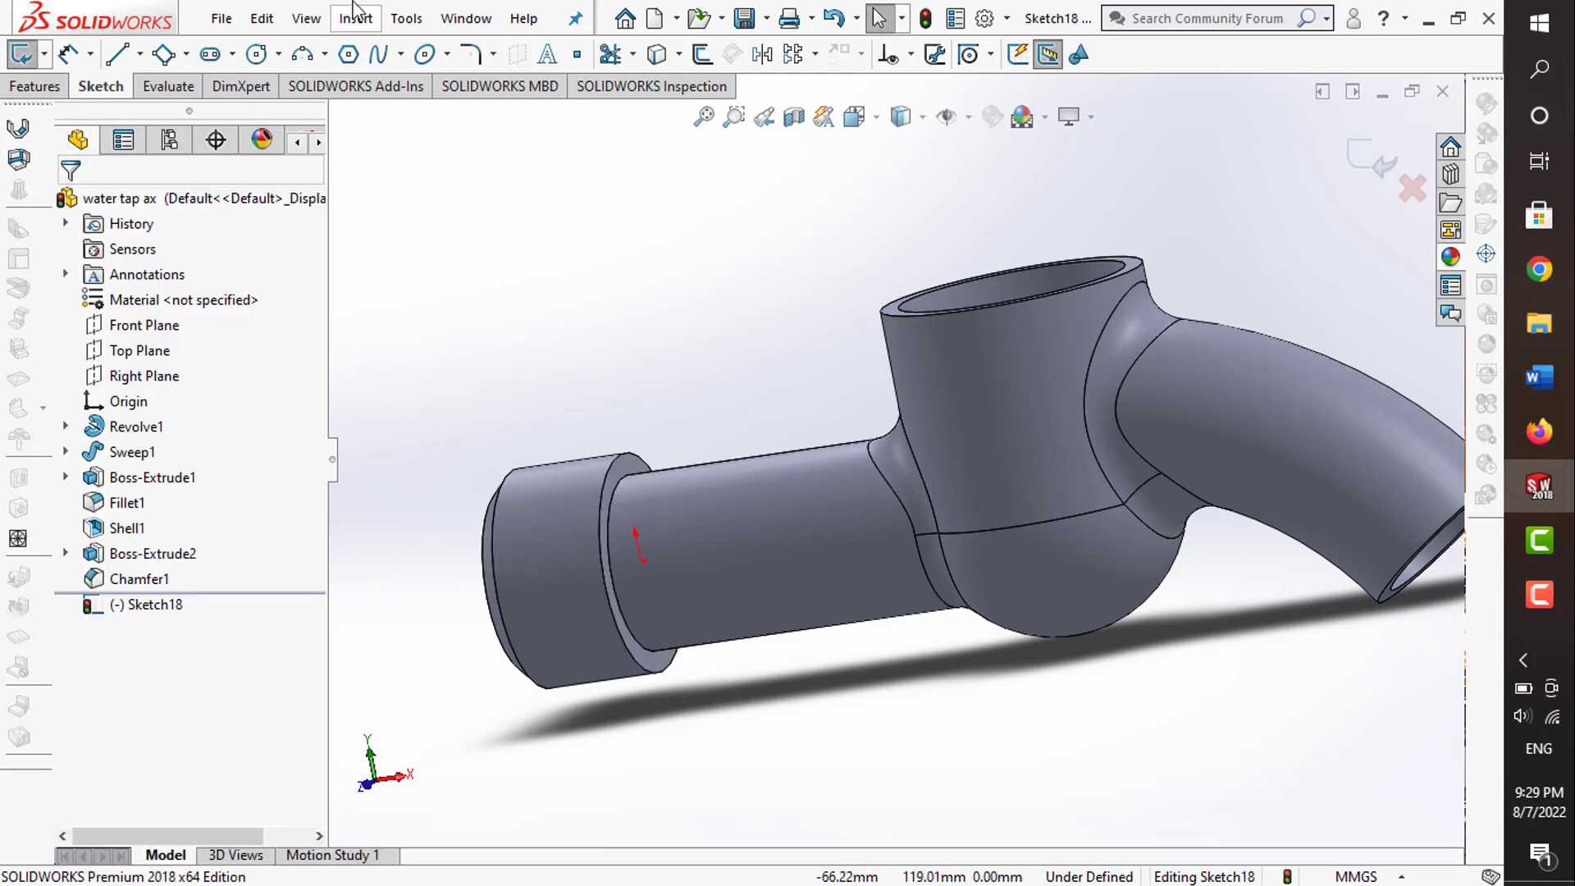
{"action": "left_click", "coordinate": [656, 55]}
{"action": "left_click", "coordinate": [602, 494]}
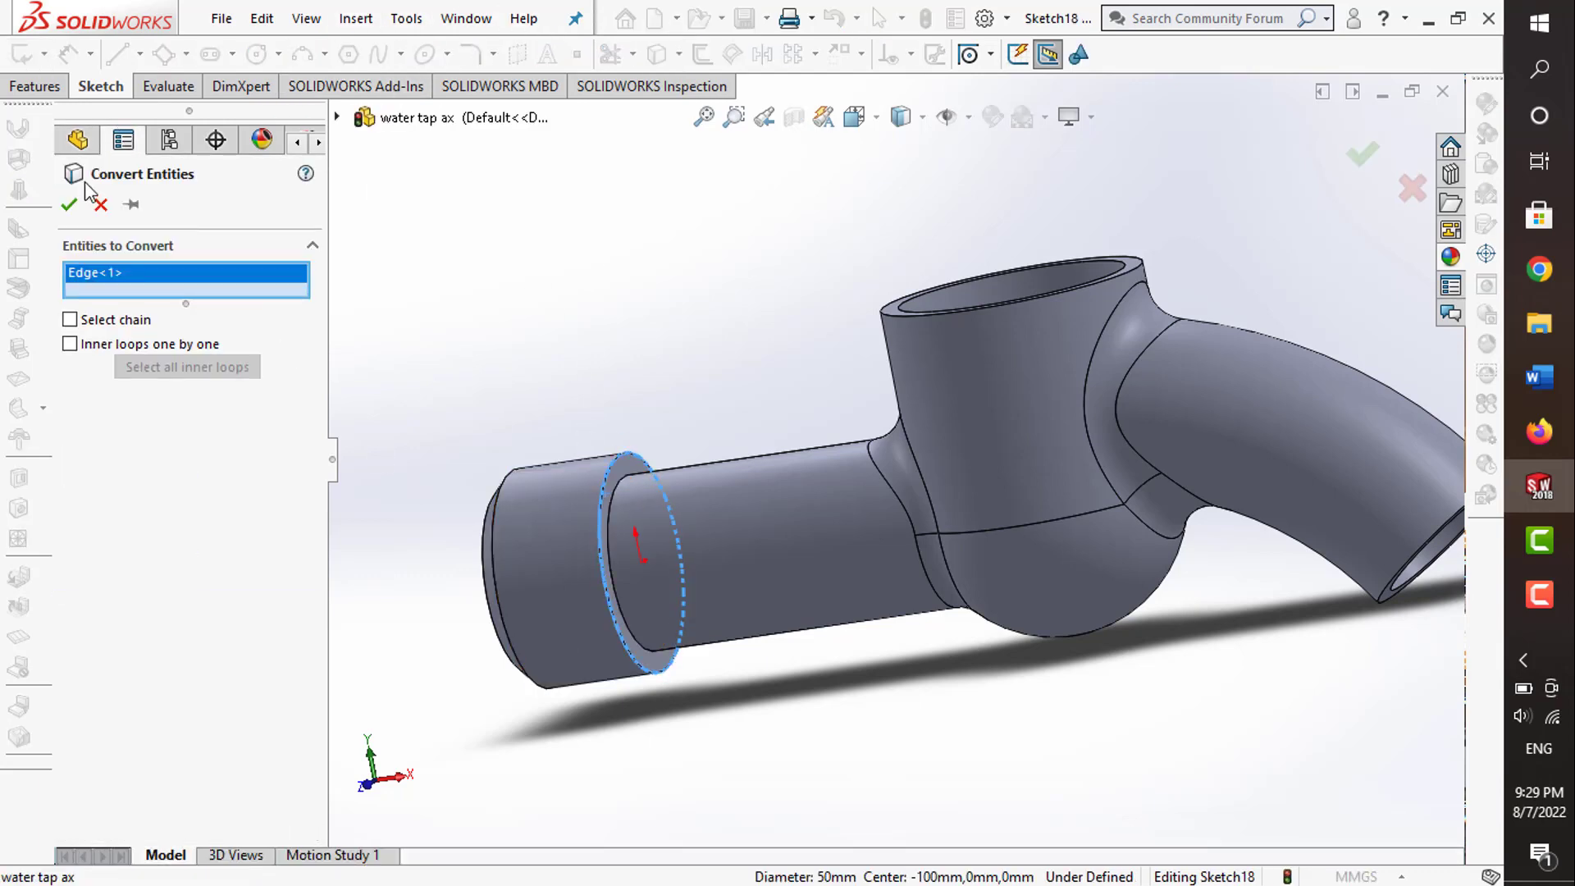
{"action": "left_click", "coordinate": [69, 204]}
{"action": "left_click", "coordinate": [1368, 156]}
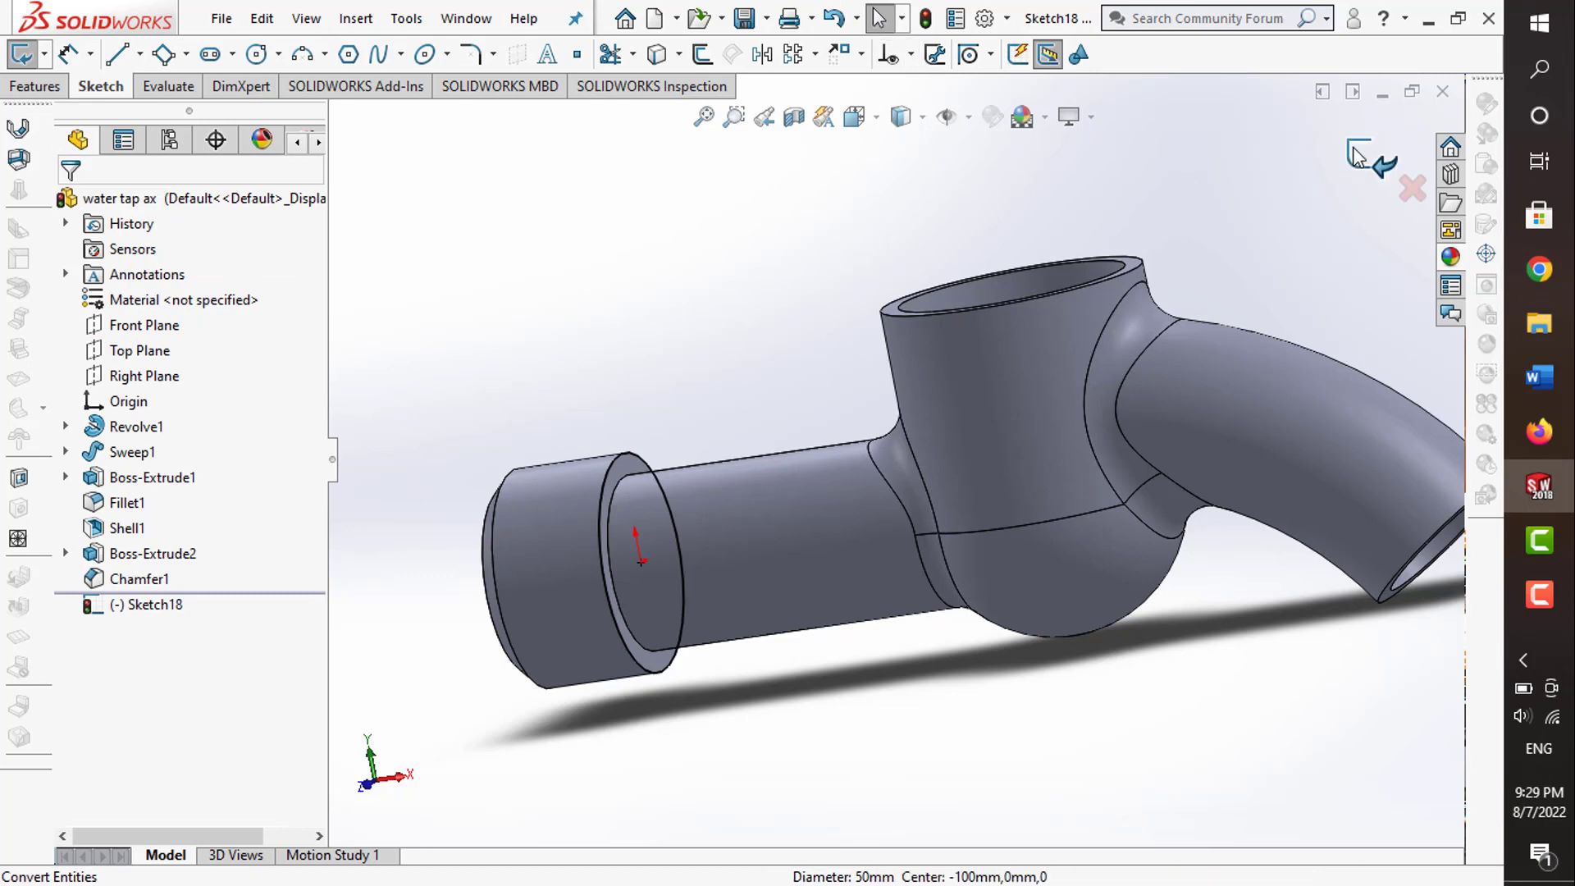
{"action": "left_click", "coordinate": [15, 95]}
- Start a helix on the sketch circle with a 90° start angle
{"action": "left_click", "coordinate": [698, 54]}
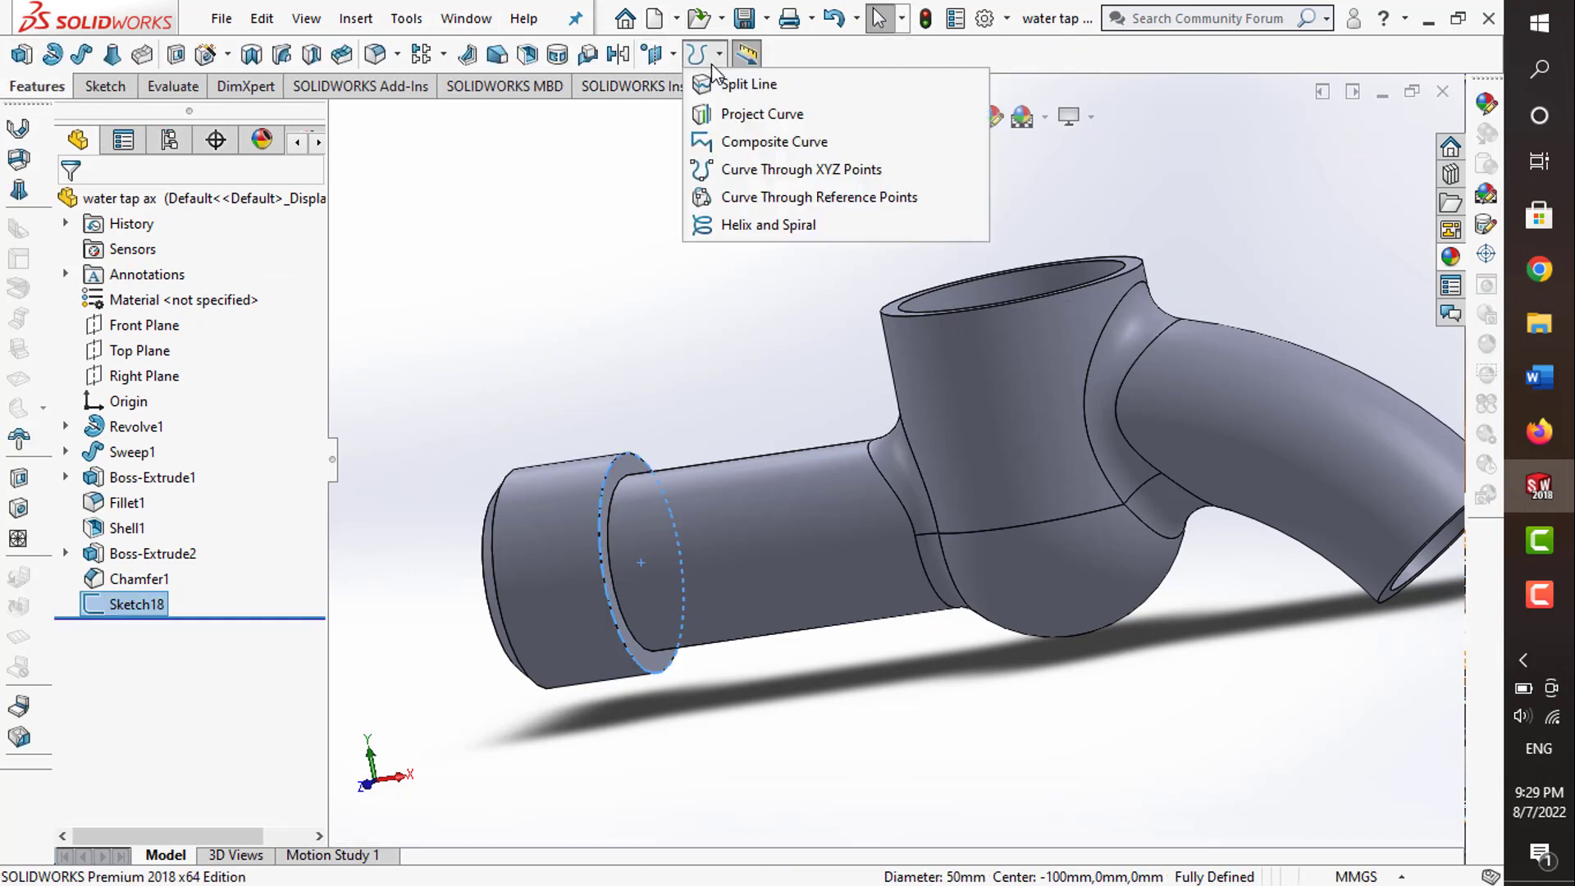
{"action": "left_click", "coordinate": [742, 218]}
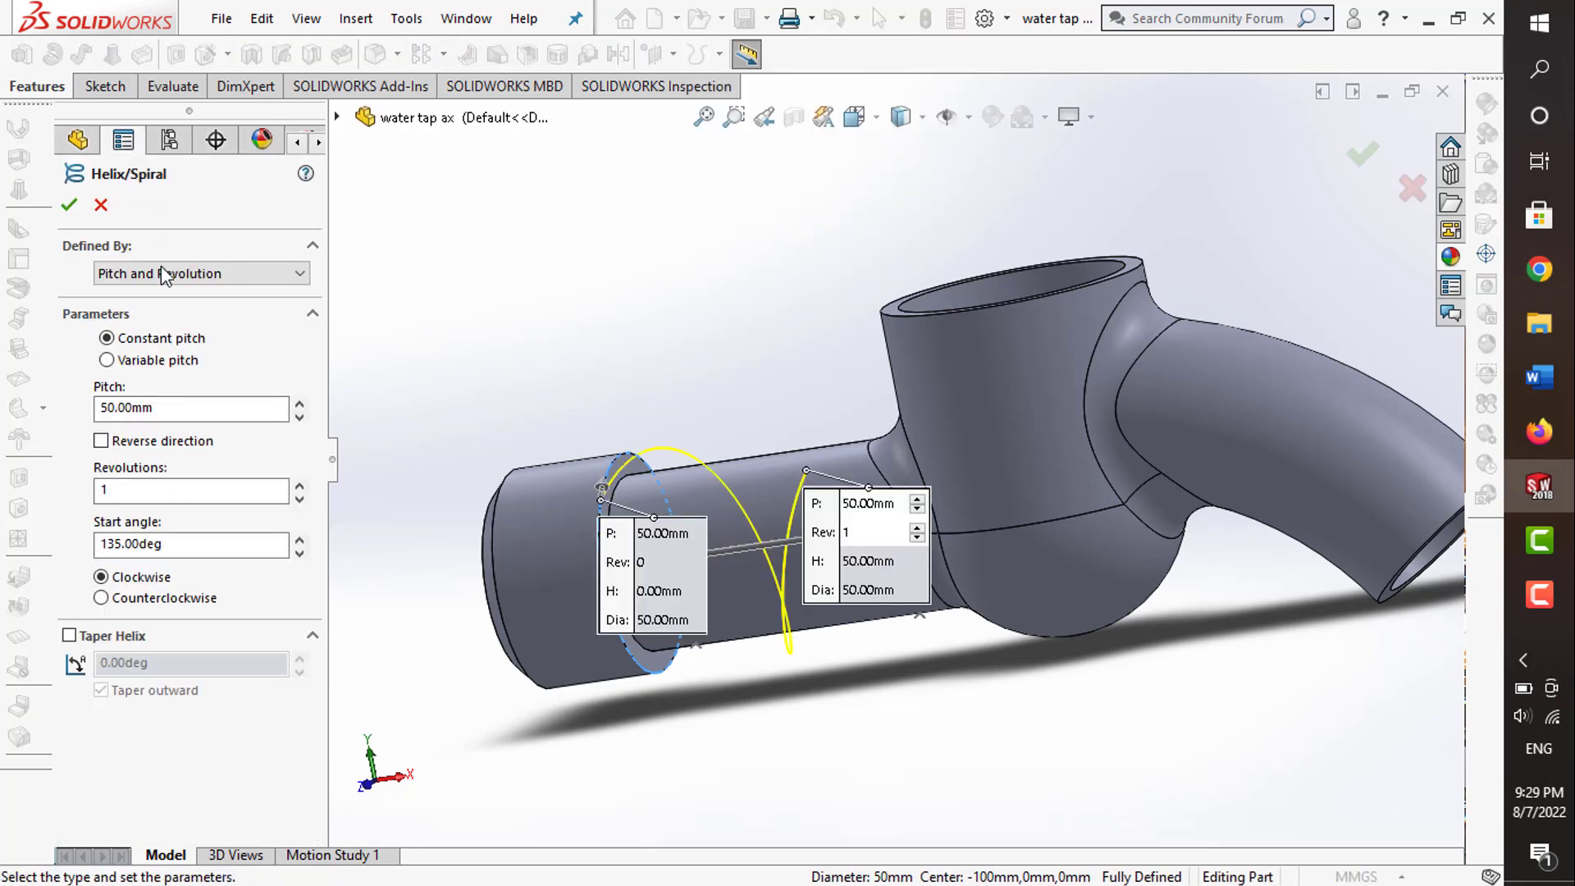
{"action": "left_click", "coordinate": [155, 543]}
{"action": "type", "text": "0"}
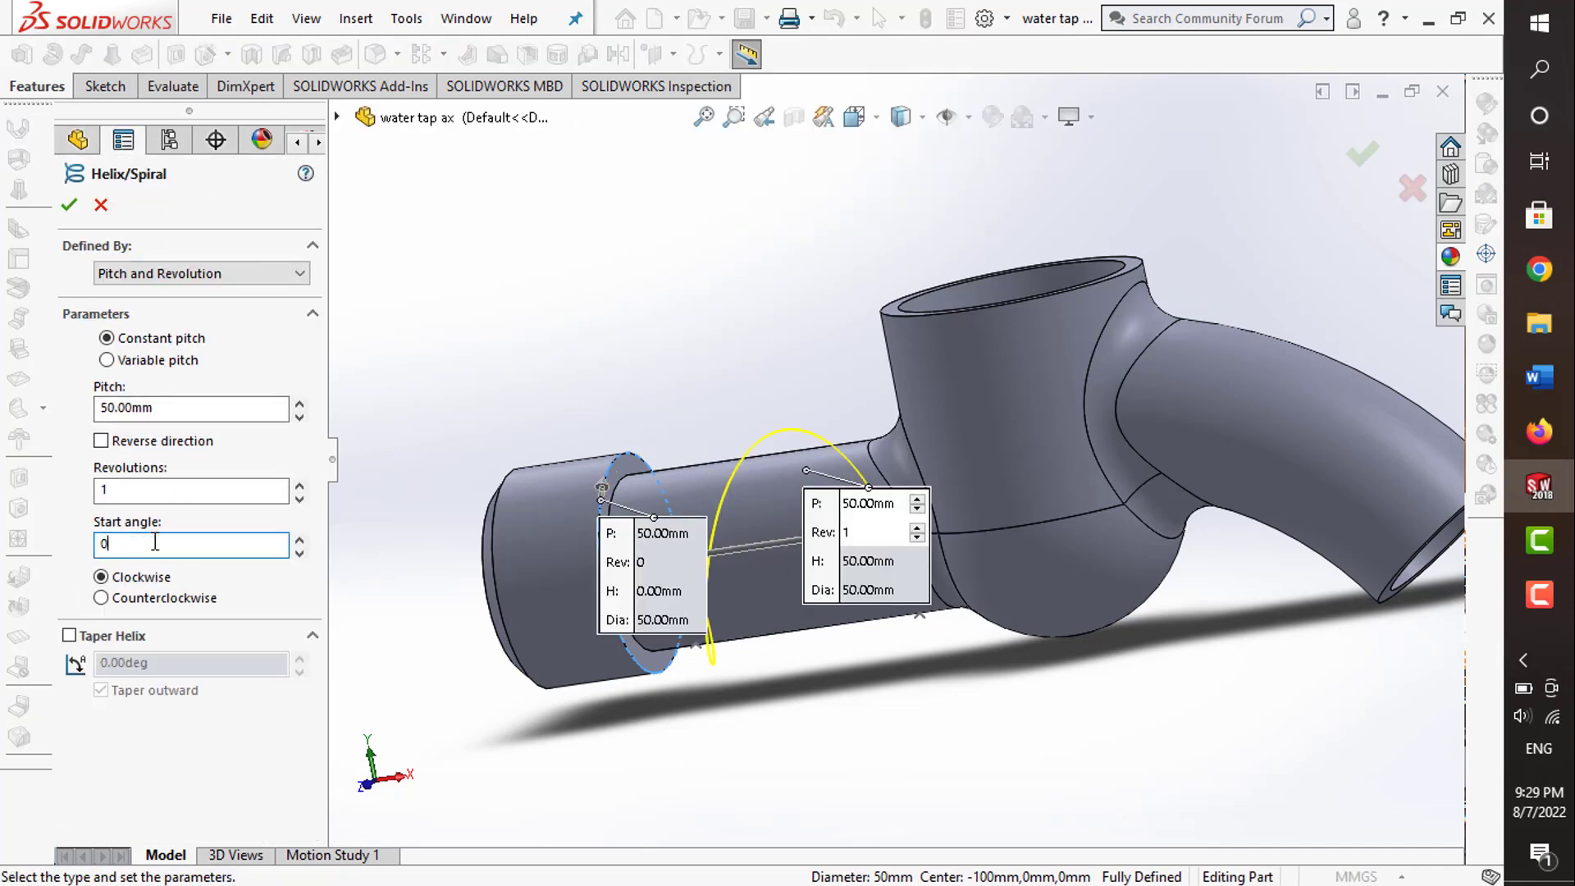
{"action": "mouse_move", "coordinate": [423, 435]}
{"action": "middle_mouse_down"}
{"action": "mouse_move", "coordinate": [384, 552]}
{"action": "mouse_move", "coordinate": [375, 402]}
{"action": "middle_mouse_up"}
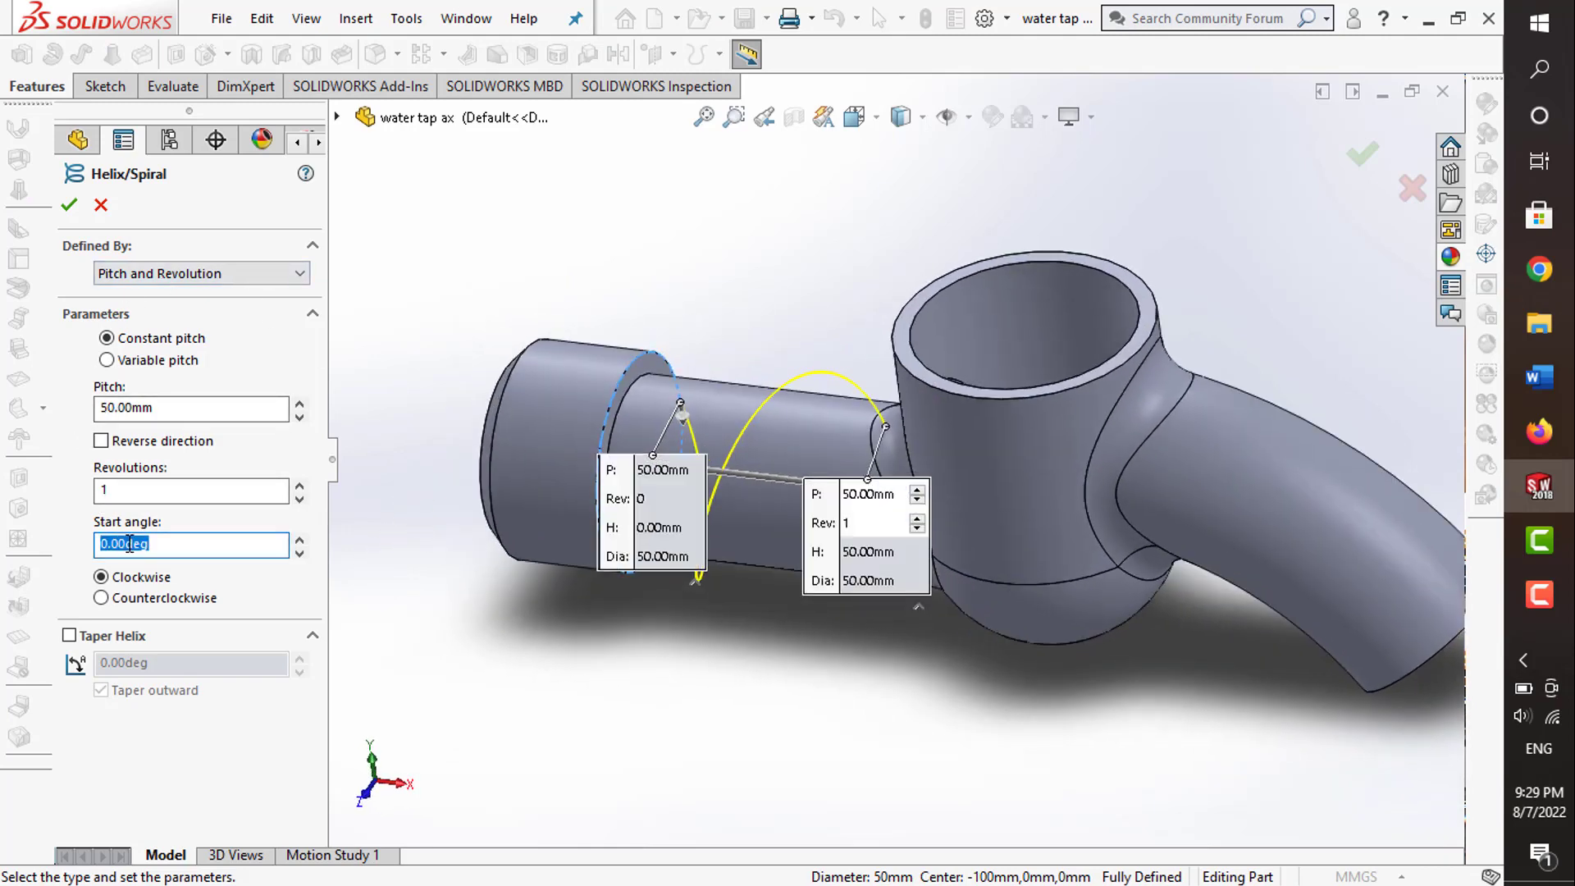
{"action": "type", "text": "90"}
{"action": "key", "text": "Return"}
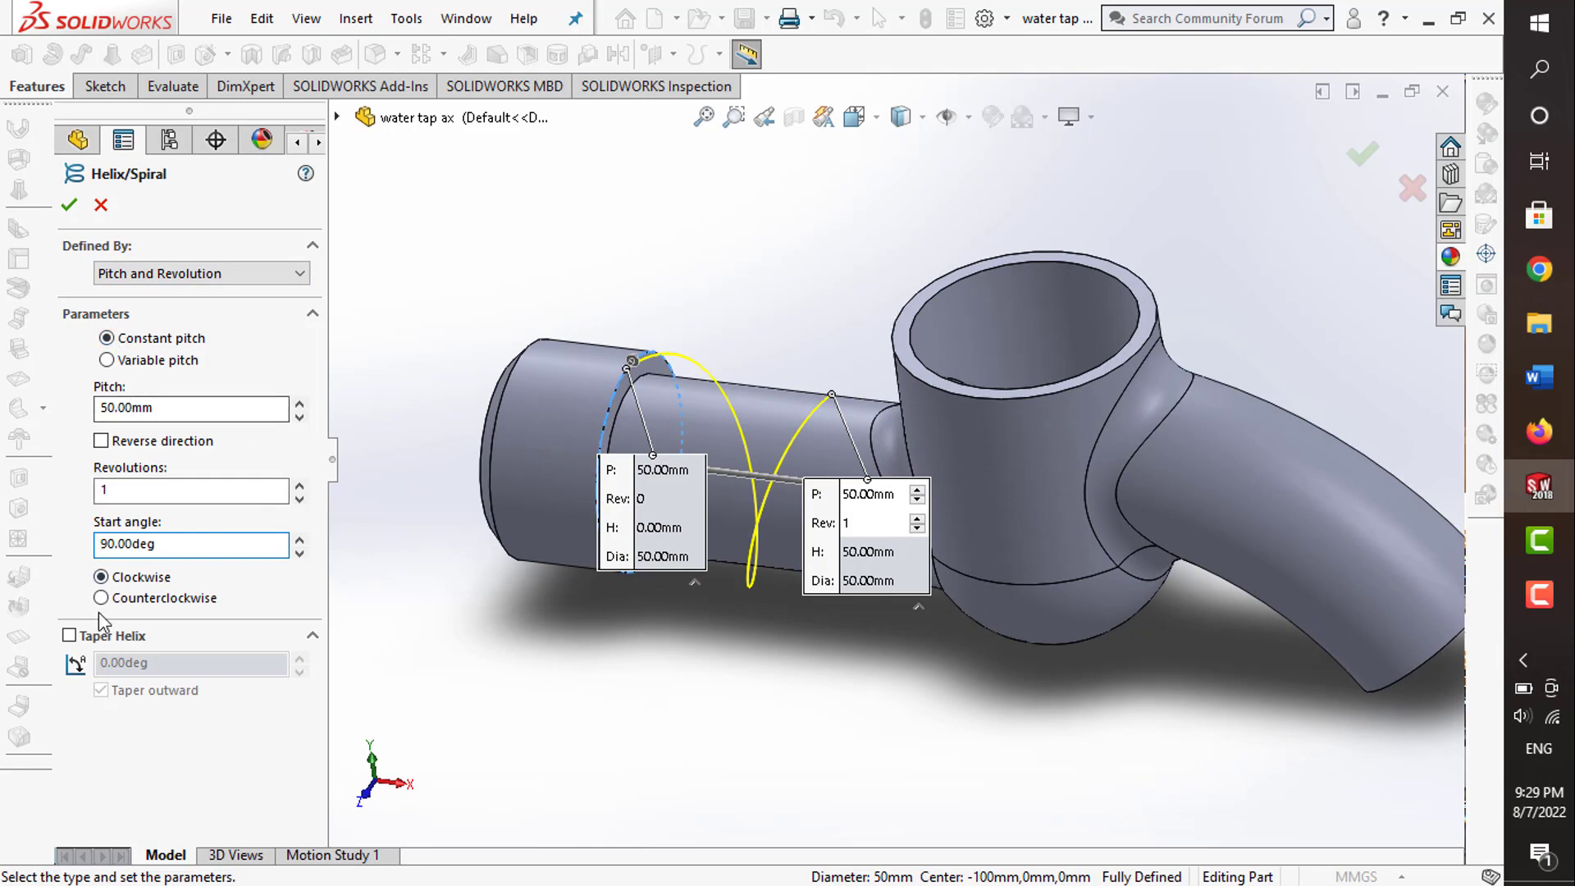
- Give the helix 5.20 mm pitch, reversed direction and 8 revolutions, and accept it
{"action": "left_click", "coordinate": [120, 408]}
{"action": "type", "text": "5.2"}
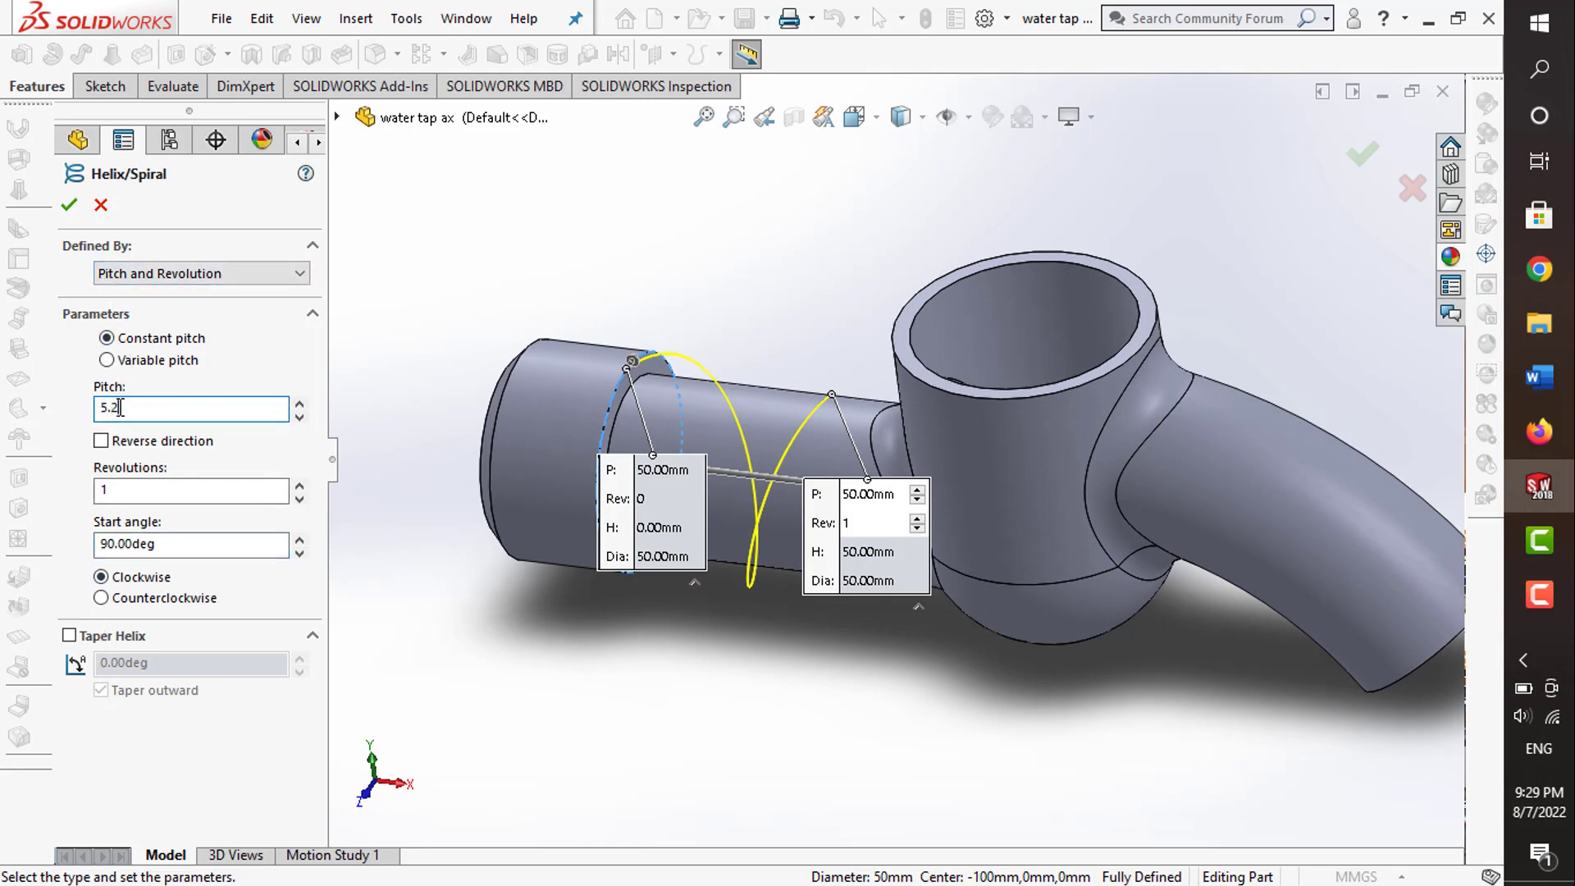
{"action": "key", "text": "Return"}
{"action": "left_click", "coordinate": [115, 443]}
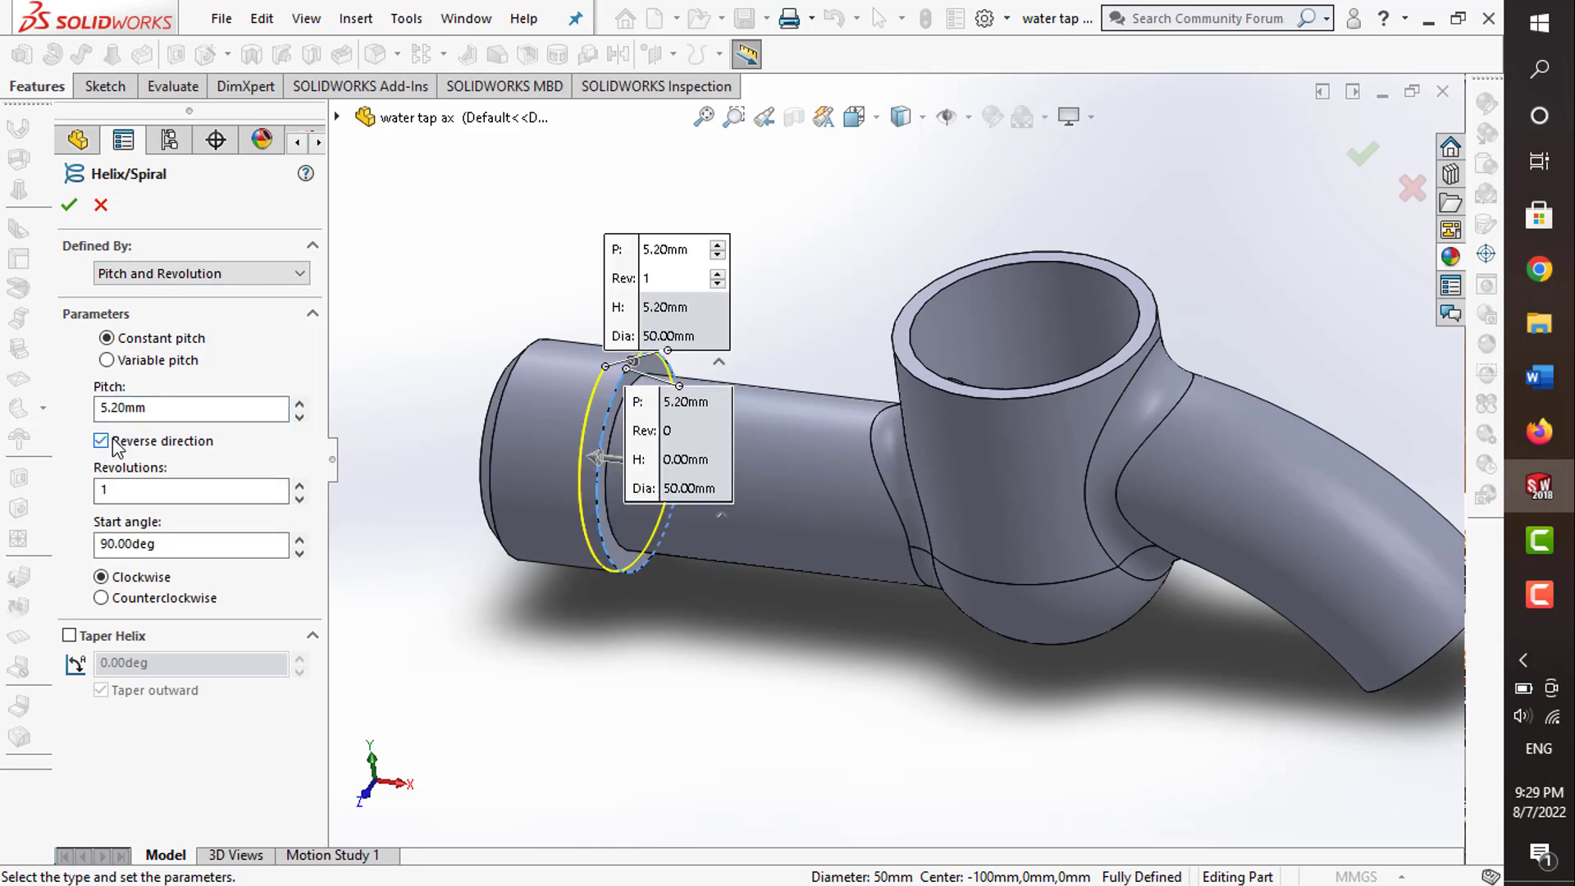
{"action": "left_click", "coordinate": [155, 490]}
{"action": "type", "text": "10"}
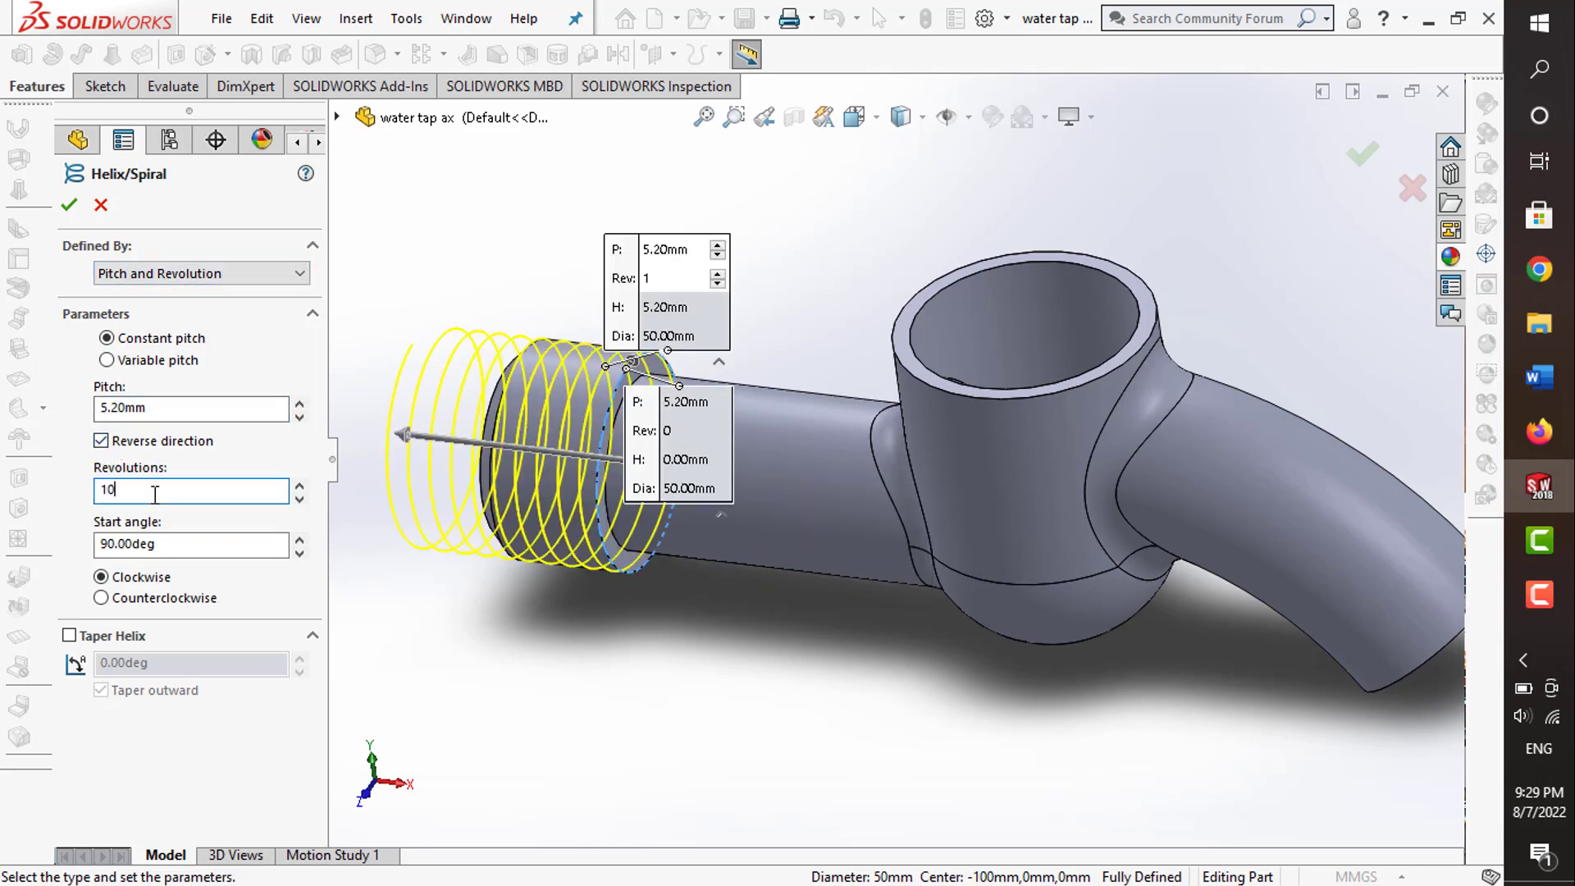
{"action": "type", "text": "8"}
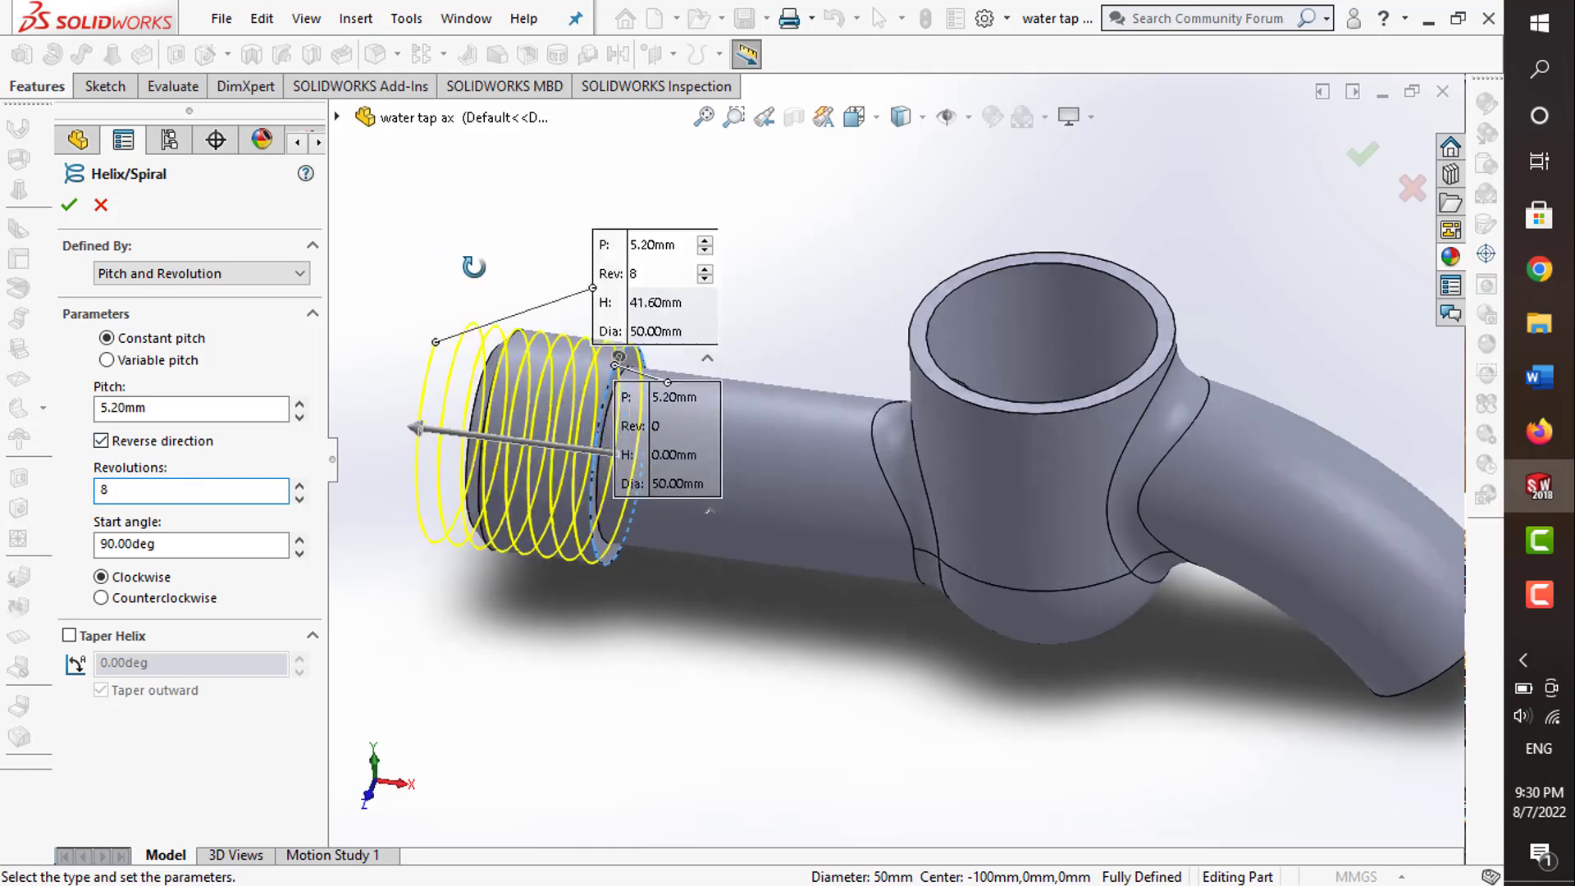
{"action": "middle_click_drag", "start_coordinate": [458, 268], "coordinate": [480, 281]}
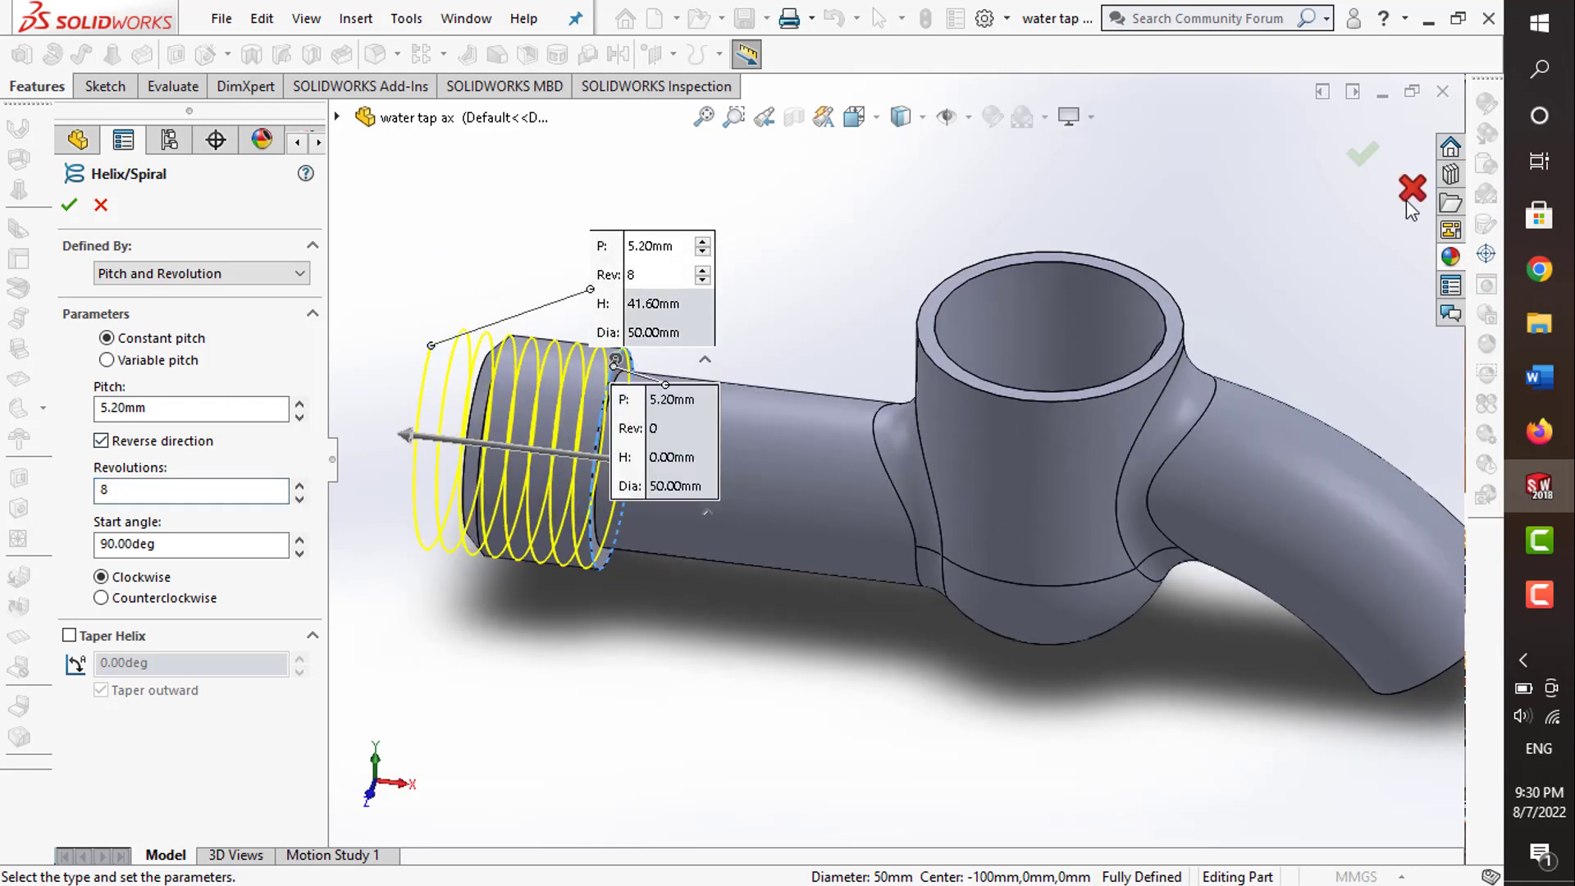
{"action": "left_click", "coordinate": [1352, 156]}
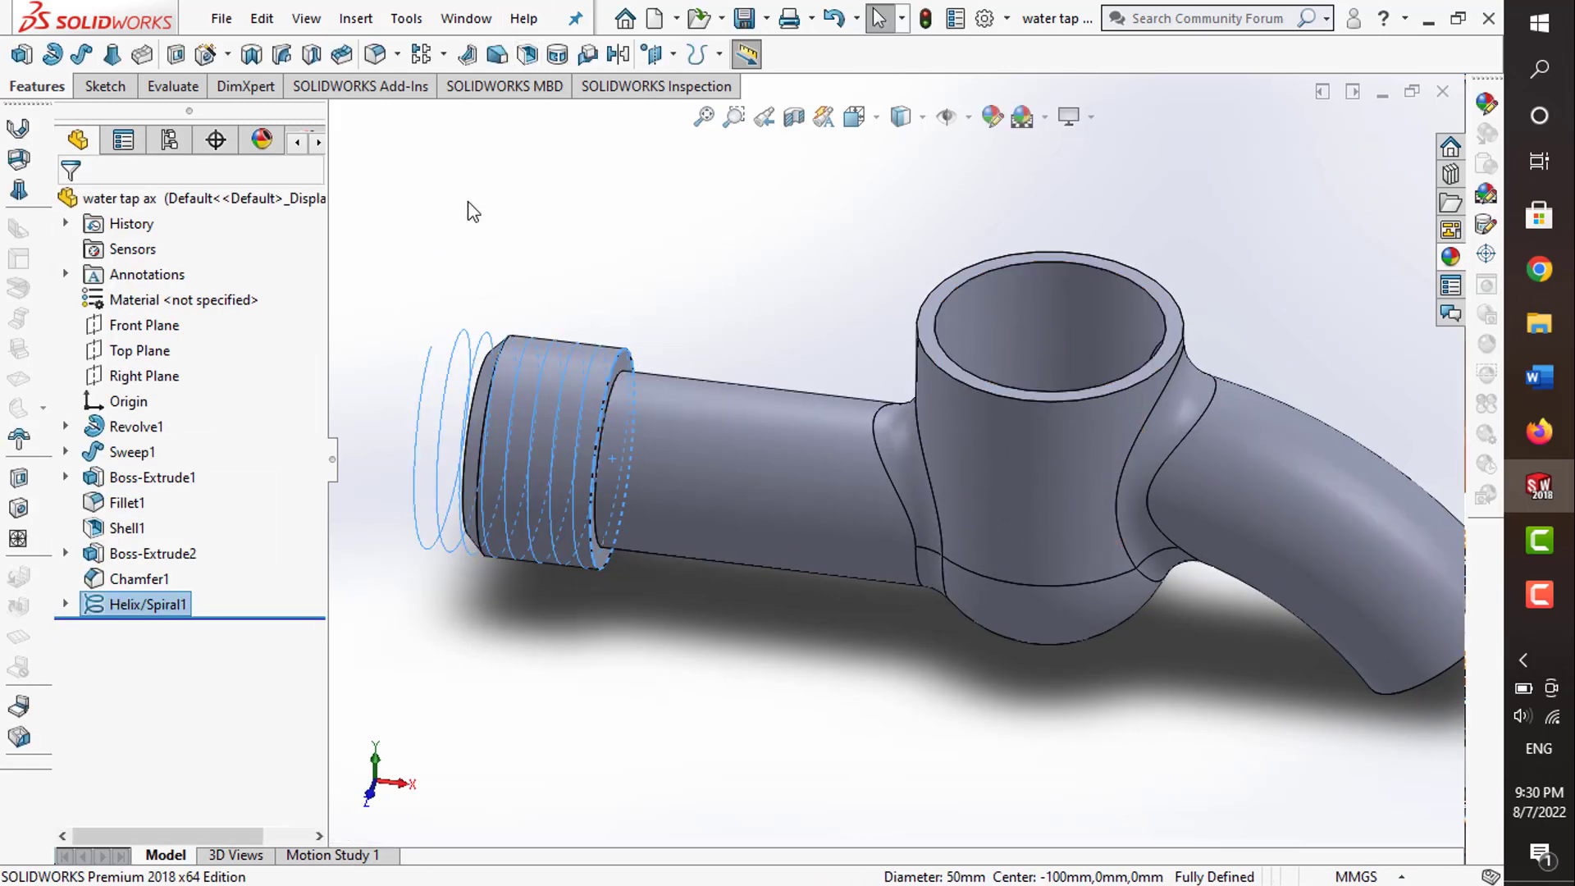
- Start a new sketch on the Front Plane
{"action": "left_click", "coordinate": [379, 178]}
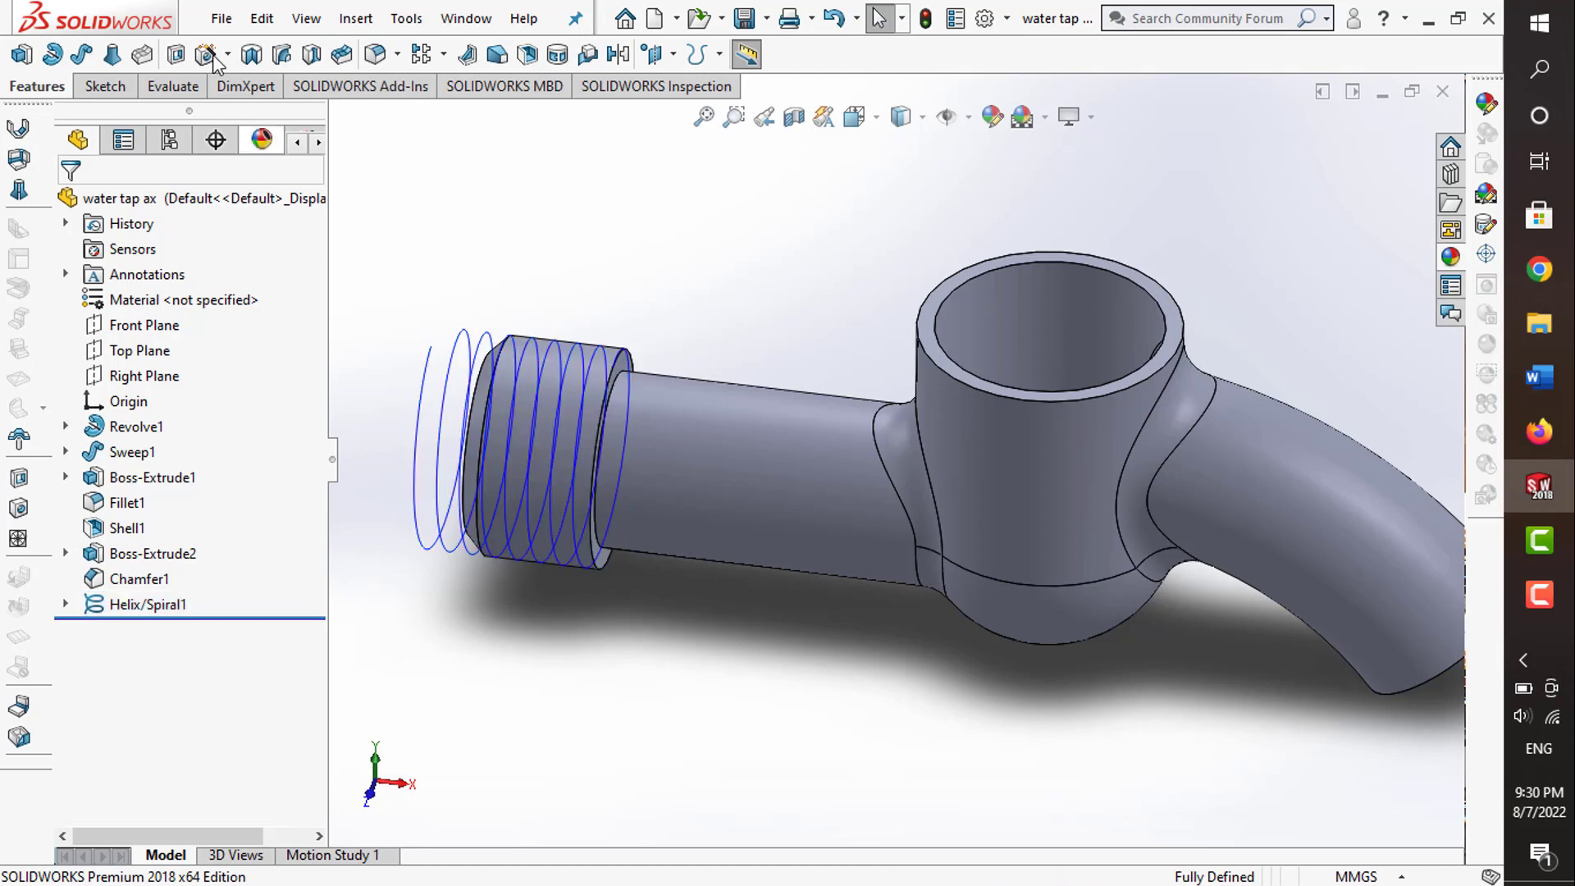
{"action": "left_click", "coordinate": [124, 89]}
{"action": "left_click", "coordinate": [23, 55]}
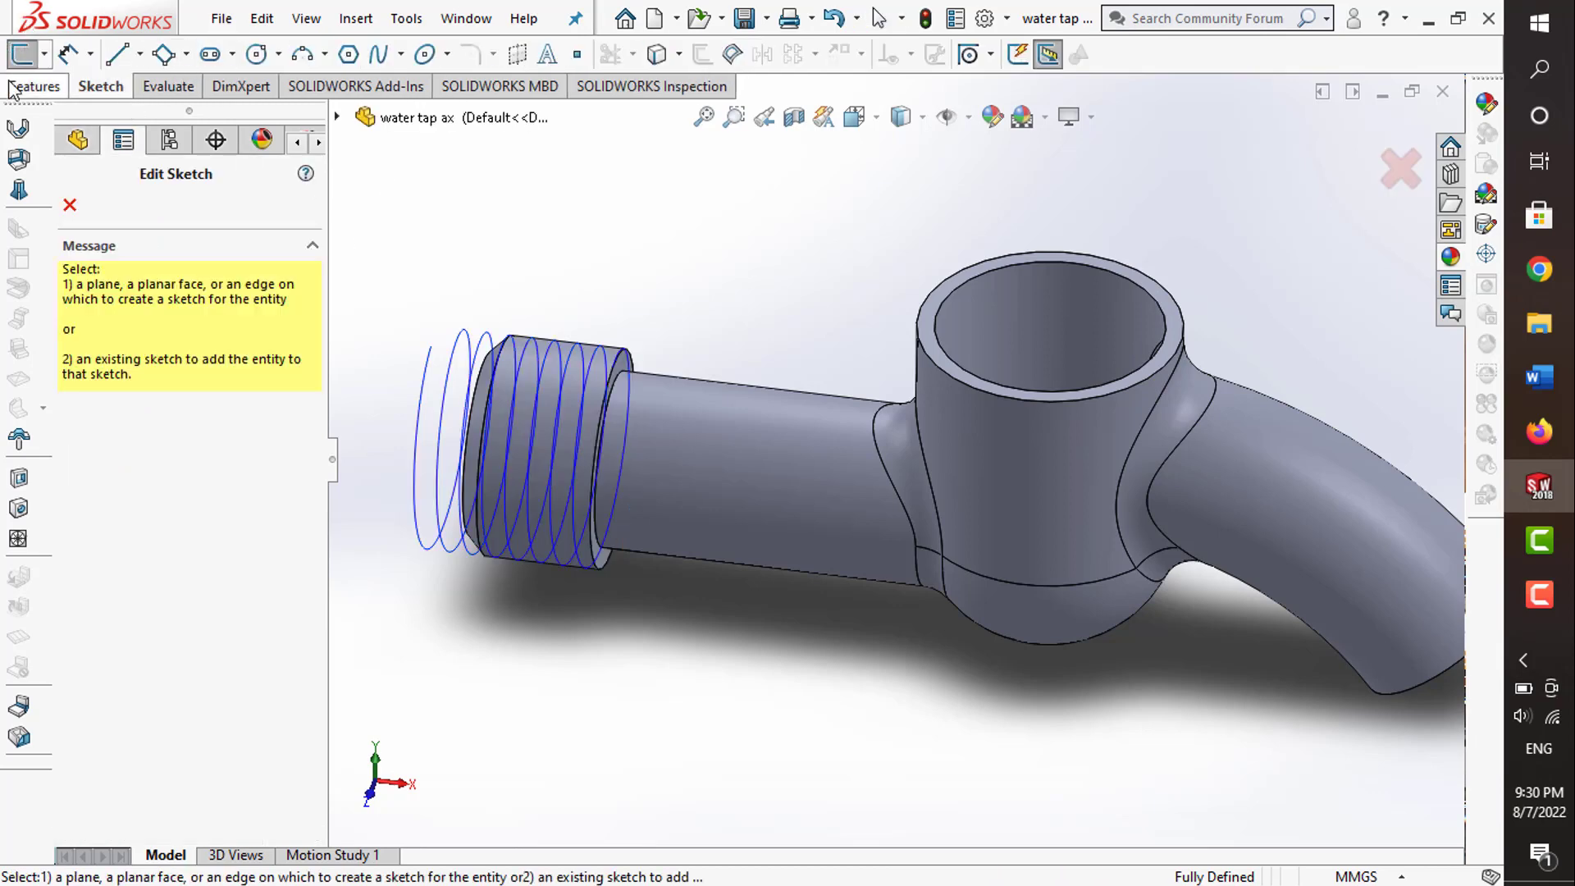
{"action": "left_click", "coordinate": [12, 87]}
{"action": "left_click", "coordinate": [338, 119]}
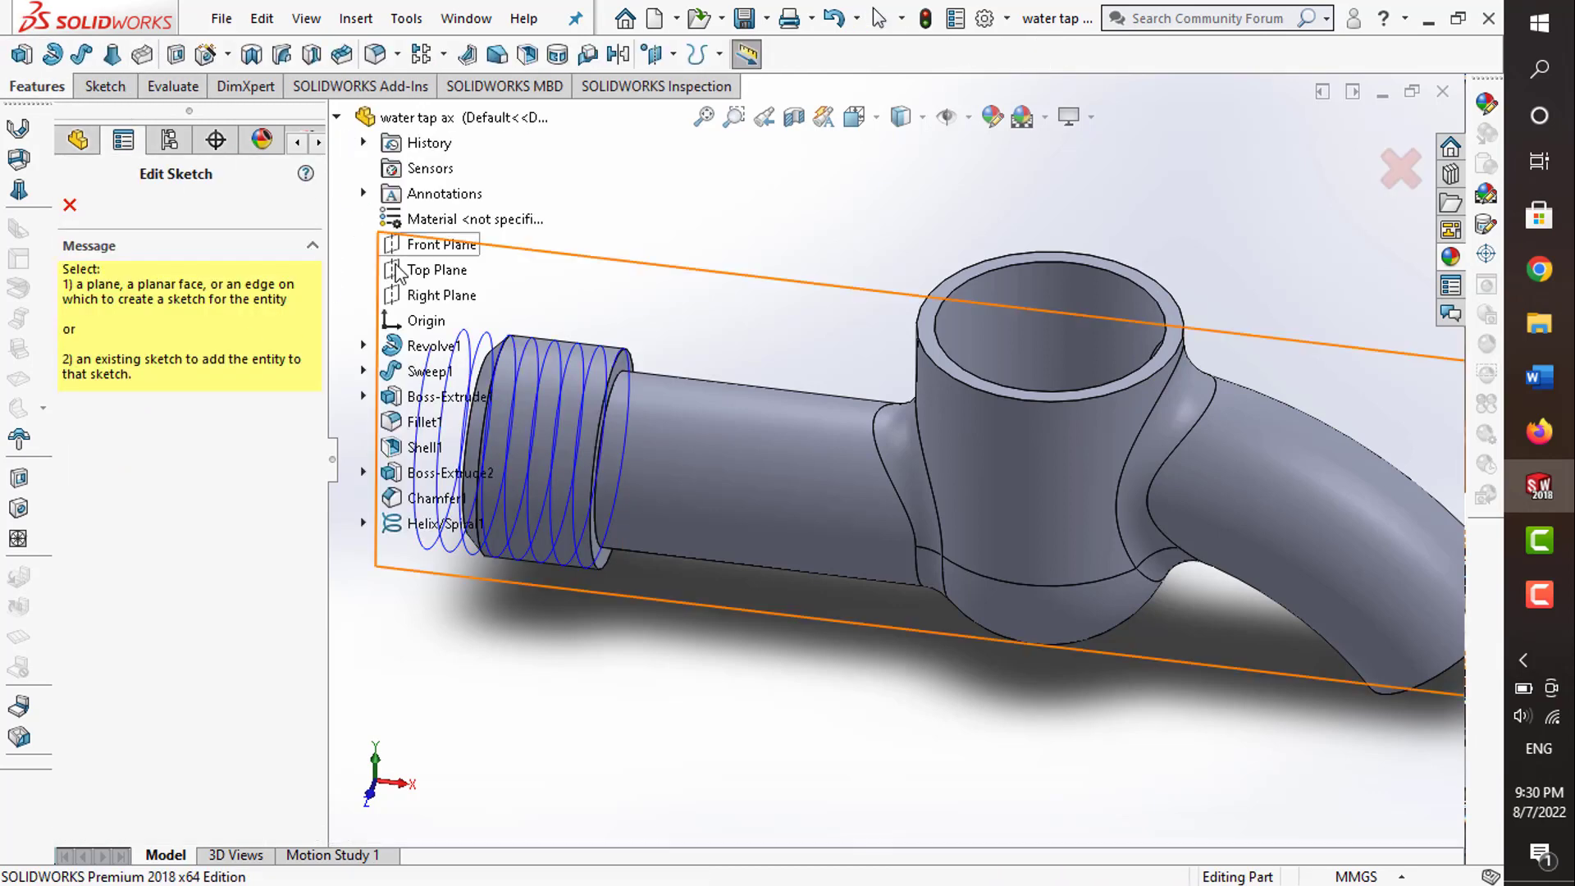
{"action": "left_click", "coordinate": [402, 246]}
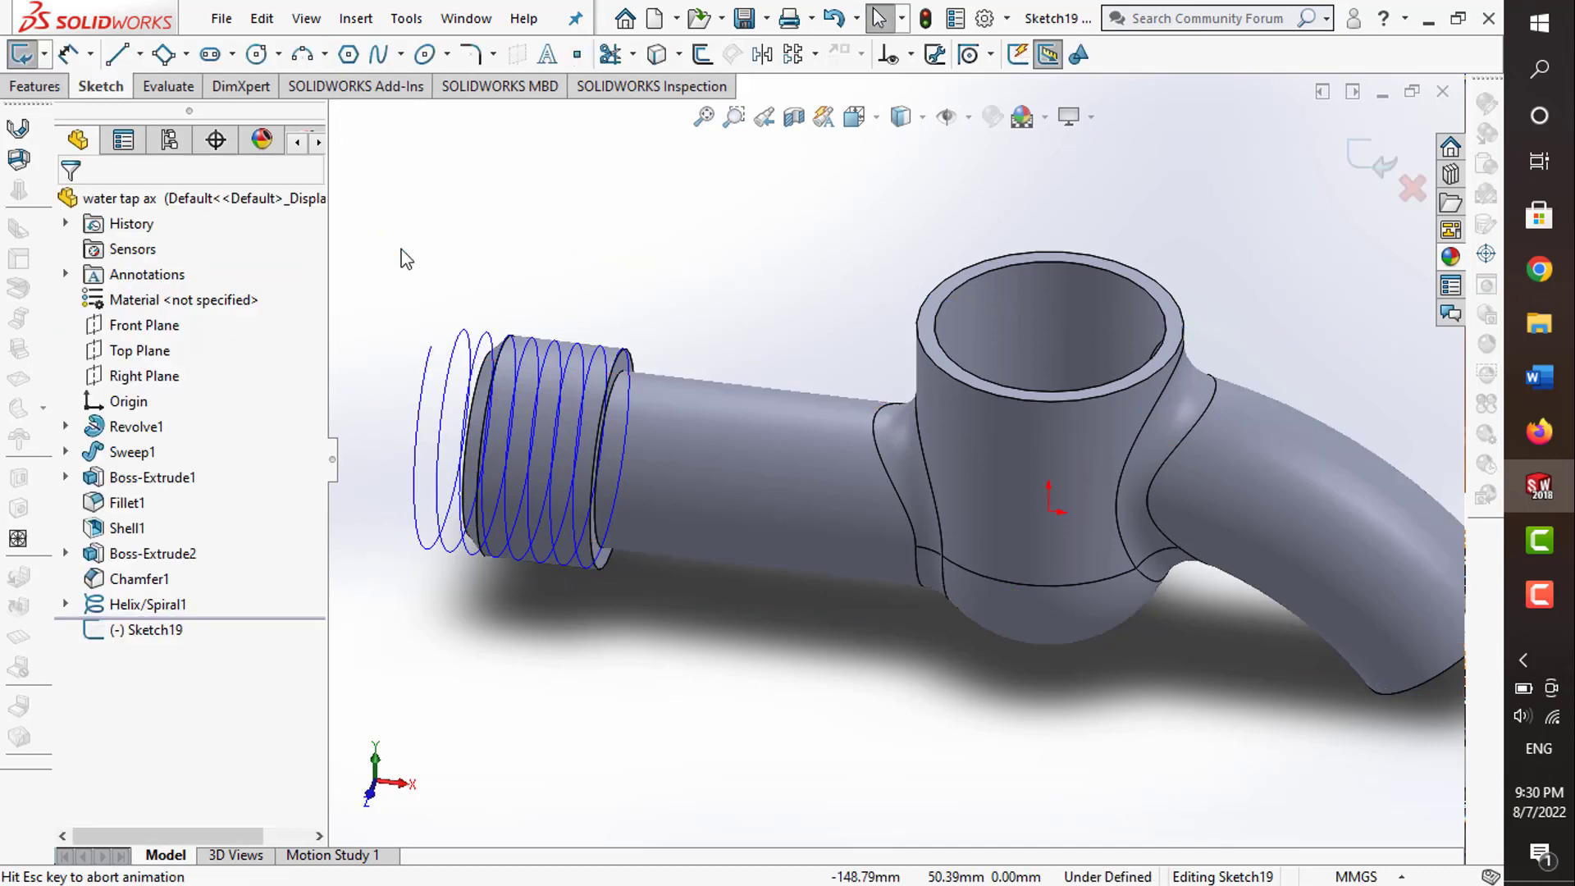
{"action": "scroll", "coordinate": [612, 366], "scroll_direction": "down", "scroll_amount": 5}
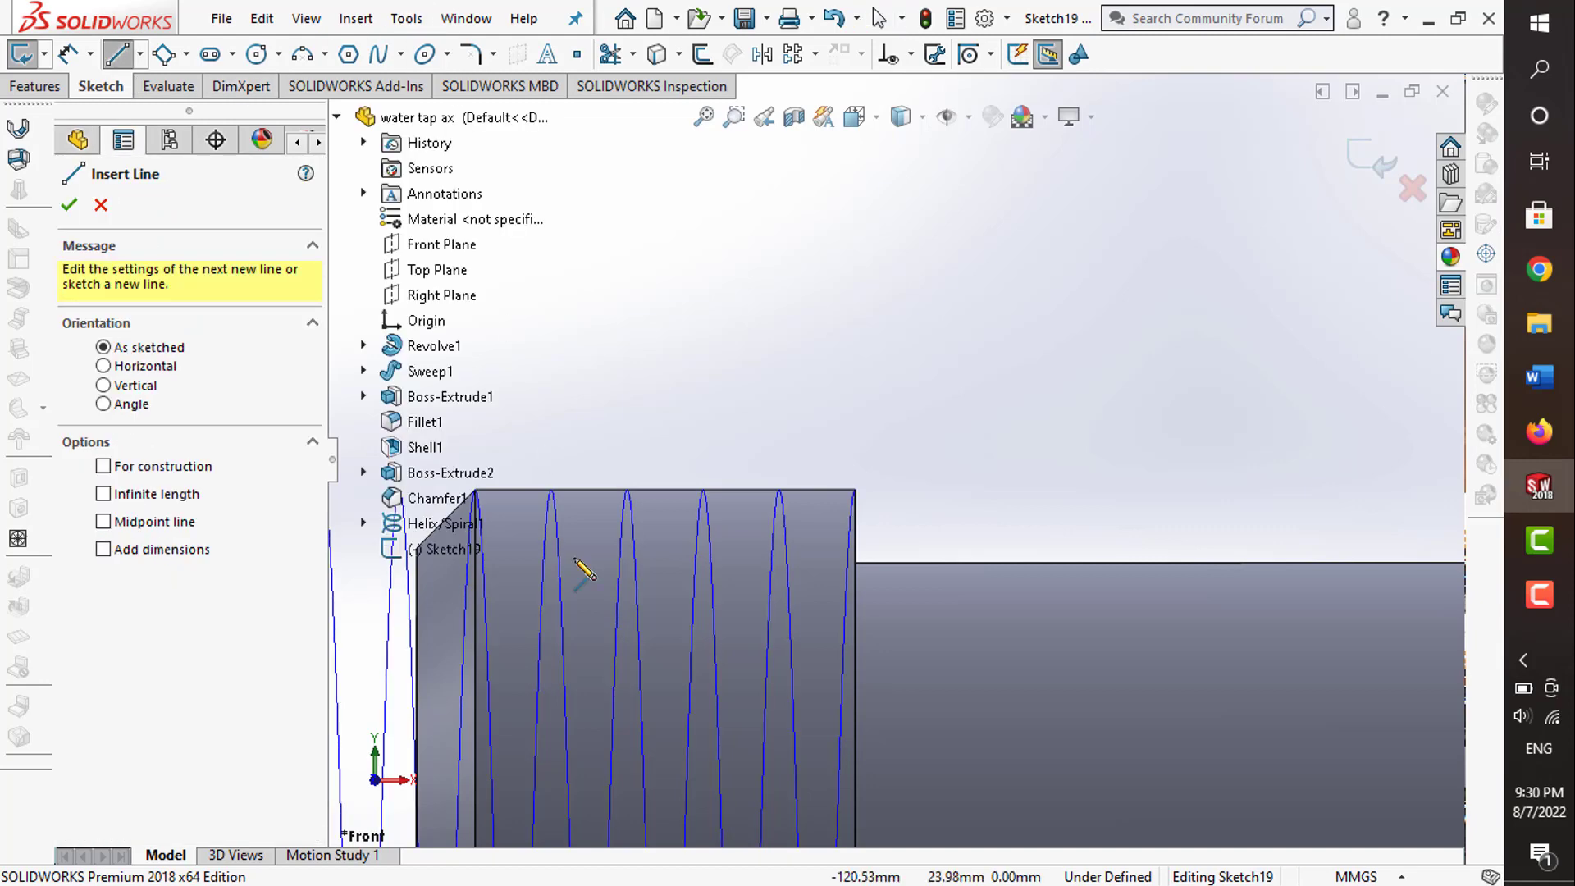
- Draw a closed three-line triangle at the step corner and make its sides equal
{"action": "left_click", "coordinate": [856, 490]}
{"action": "left_click", "coordinate": [946, 490]}
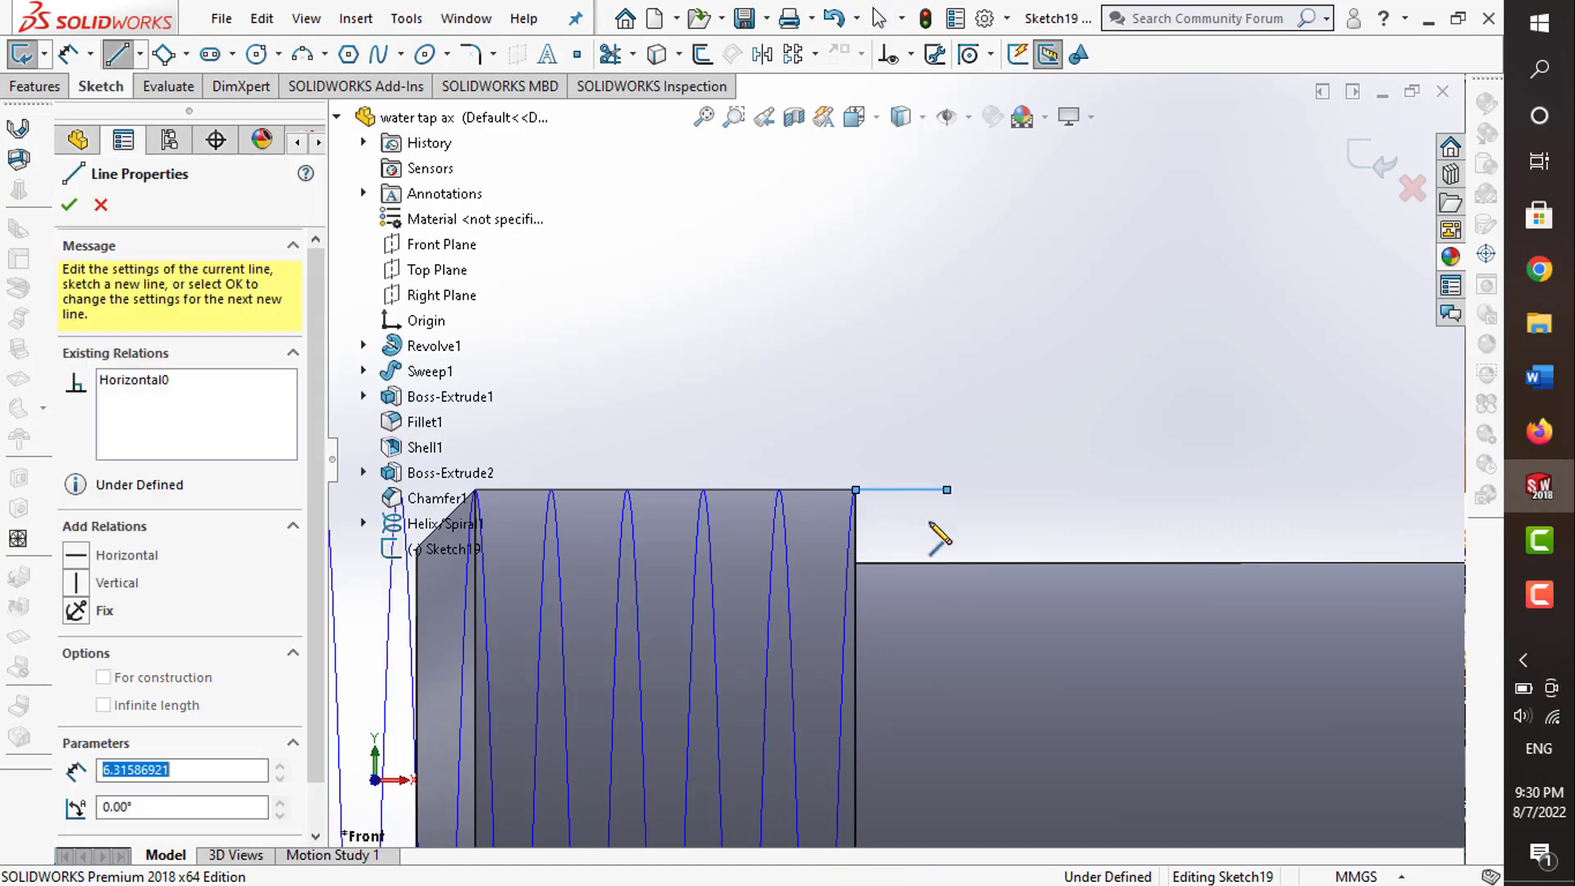
{"action": "left_click", "coordinate": [909, 560]}
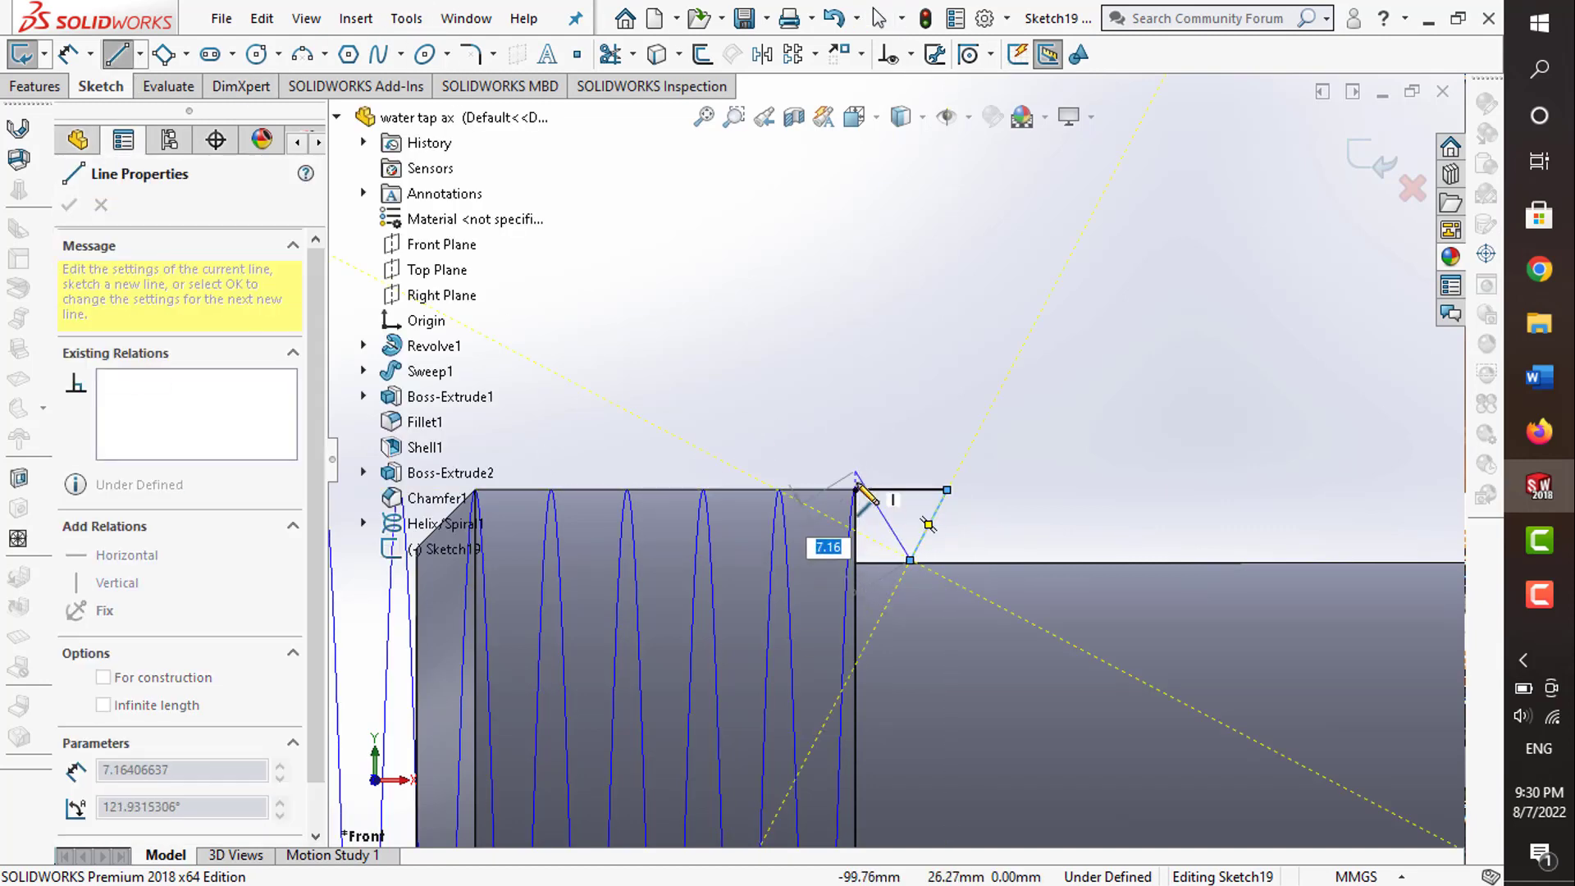
{"action": "left_click", "coordinate": [856, 490]}
{"action": "key", "text": "Escape"}
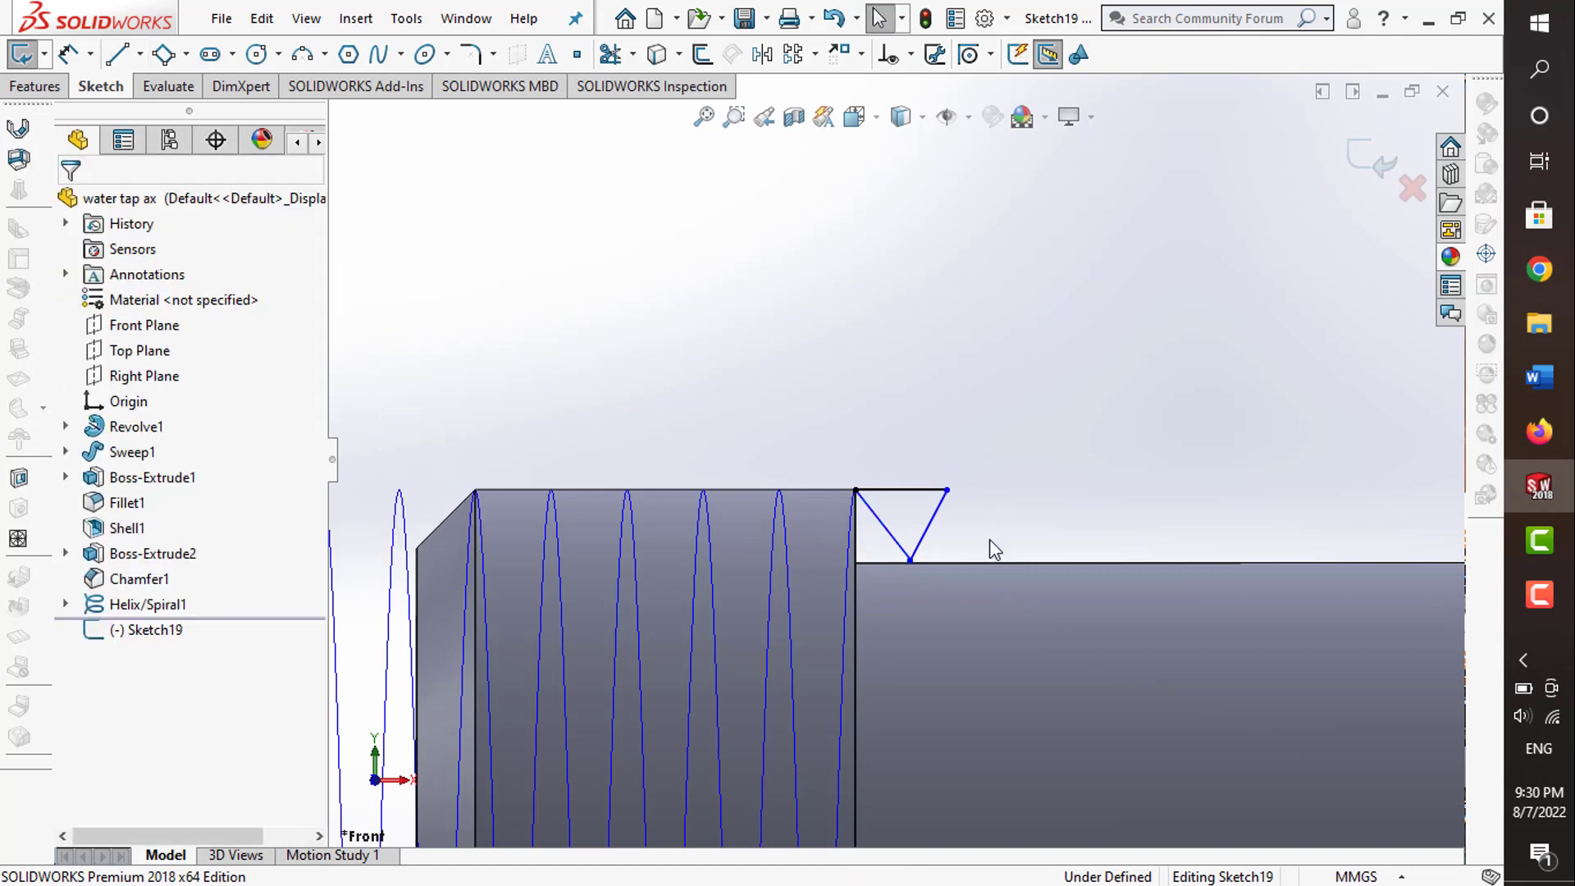
{"action": "left_click_drag", "start_coordinate": [927, 510], "coordinate": [866, 458]}
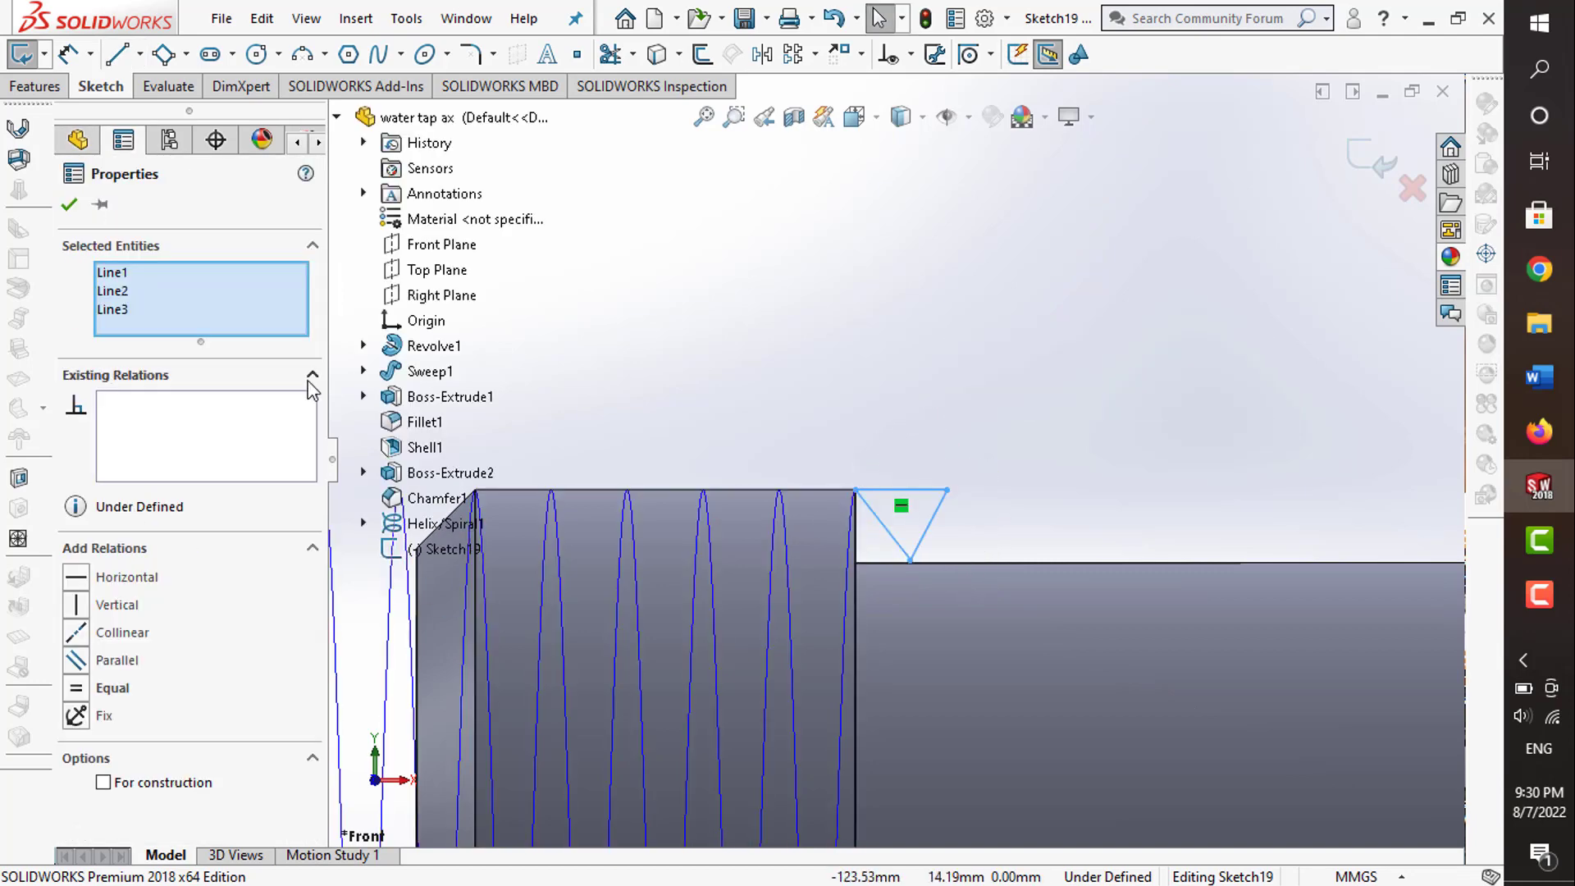
{"action": "left_click", "coordinate": [87, 688]}
{"action": "left_click", "coordinate": [829, 362]}
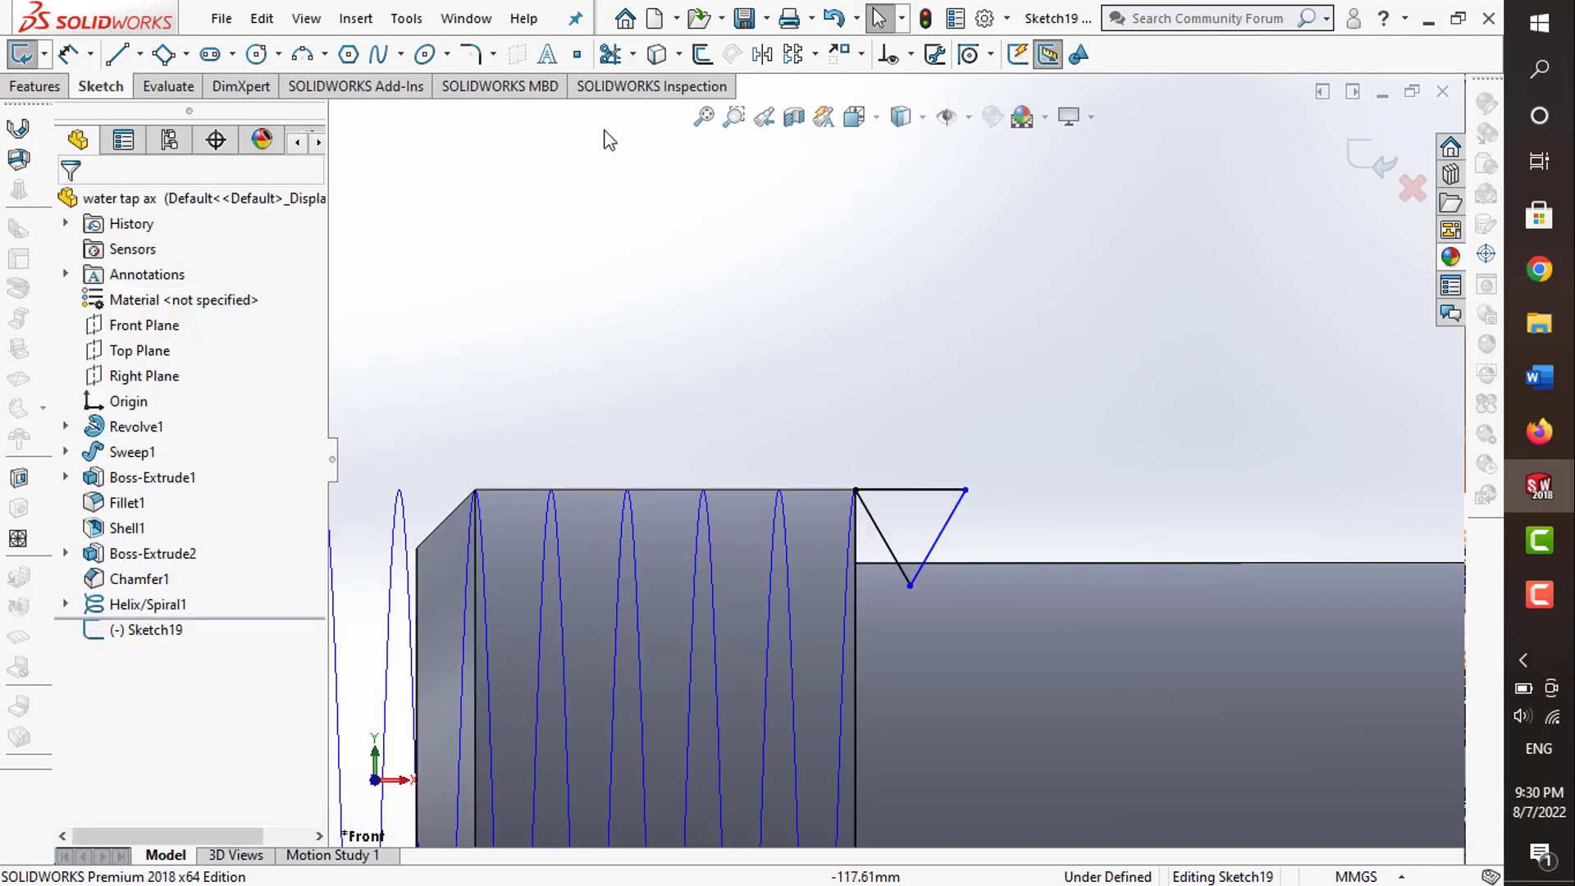
- Dimension the triangle's top edge to 5 mm and exit the sketch
{"action": "left_click", "coordinate": [67, 55]}
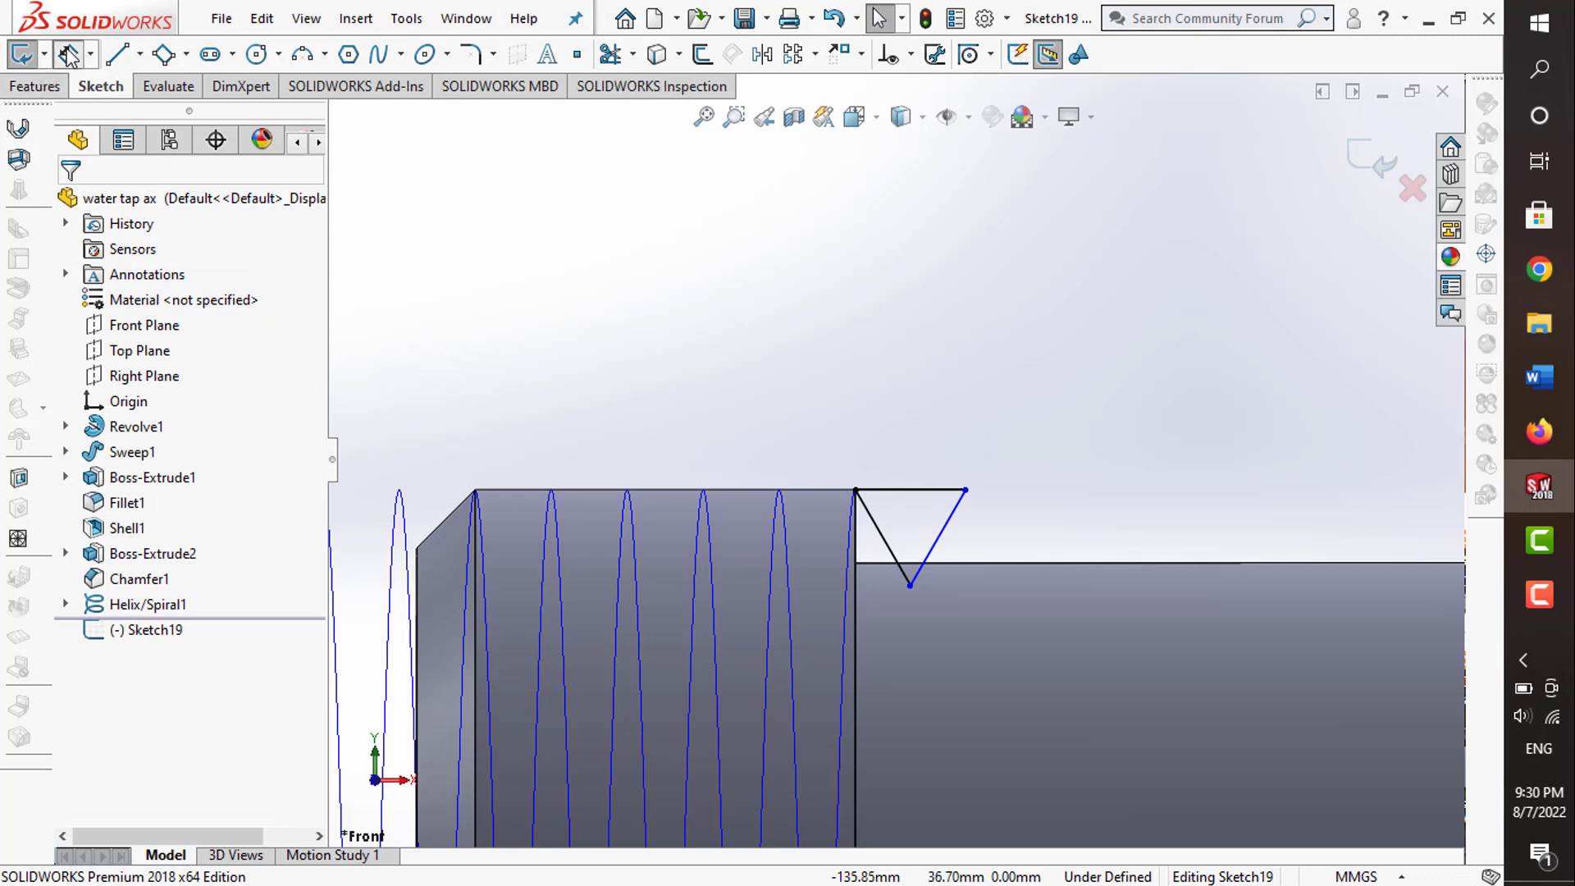
{"action": "left_click", "coordinate": [912, 484]}
{"action": "left_click", "coordinate": [921, 439]}
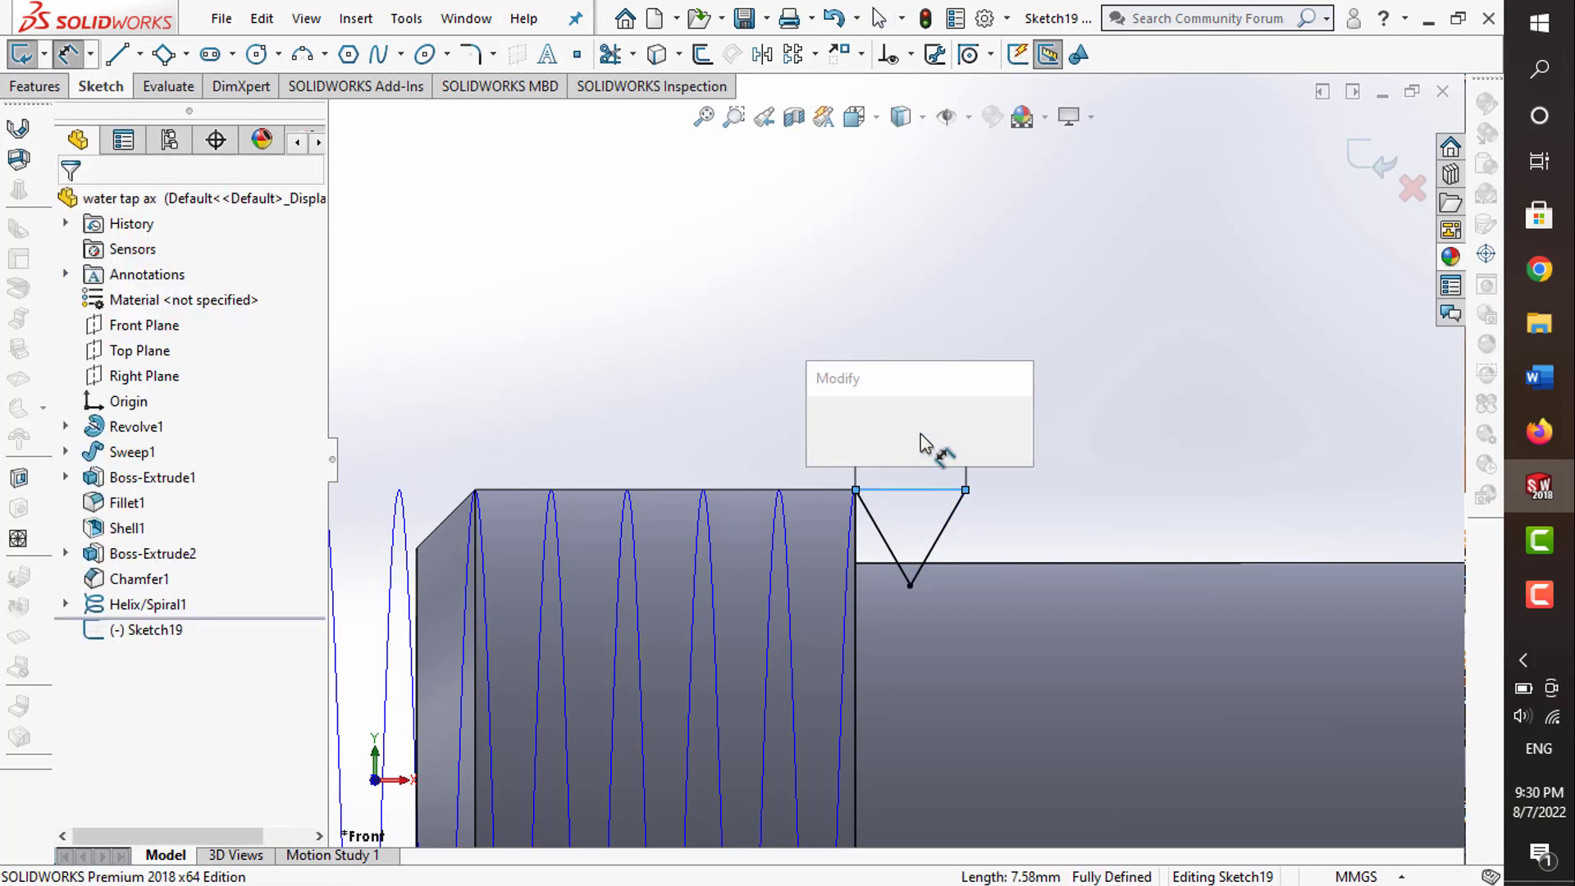
{"action": "type", "text": "5"}
{"action": "key", "text": "Return"}
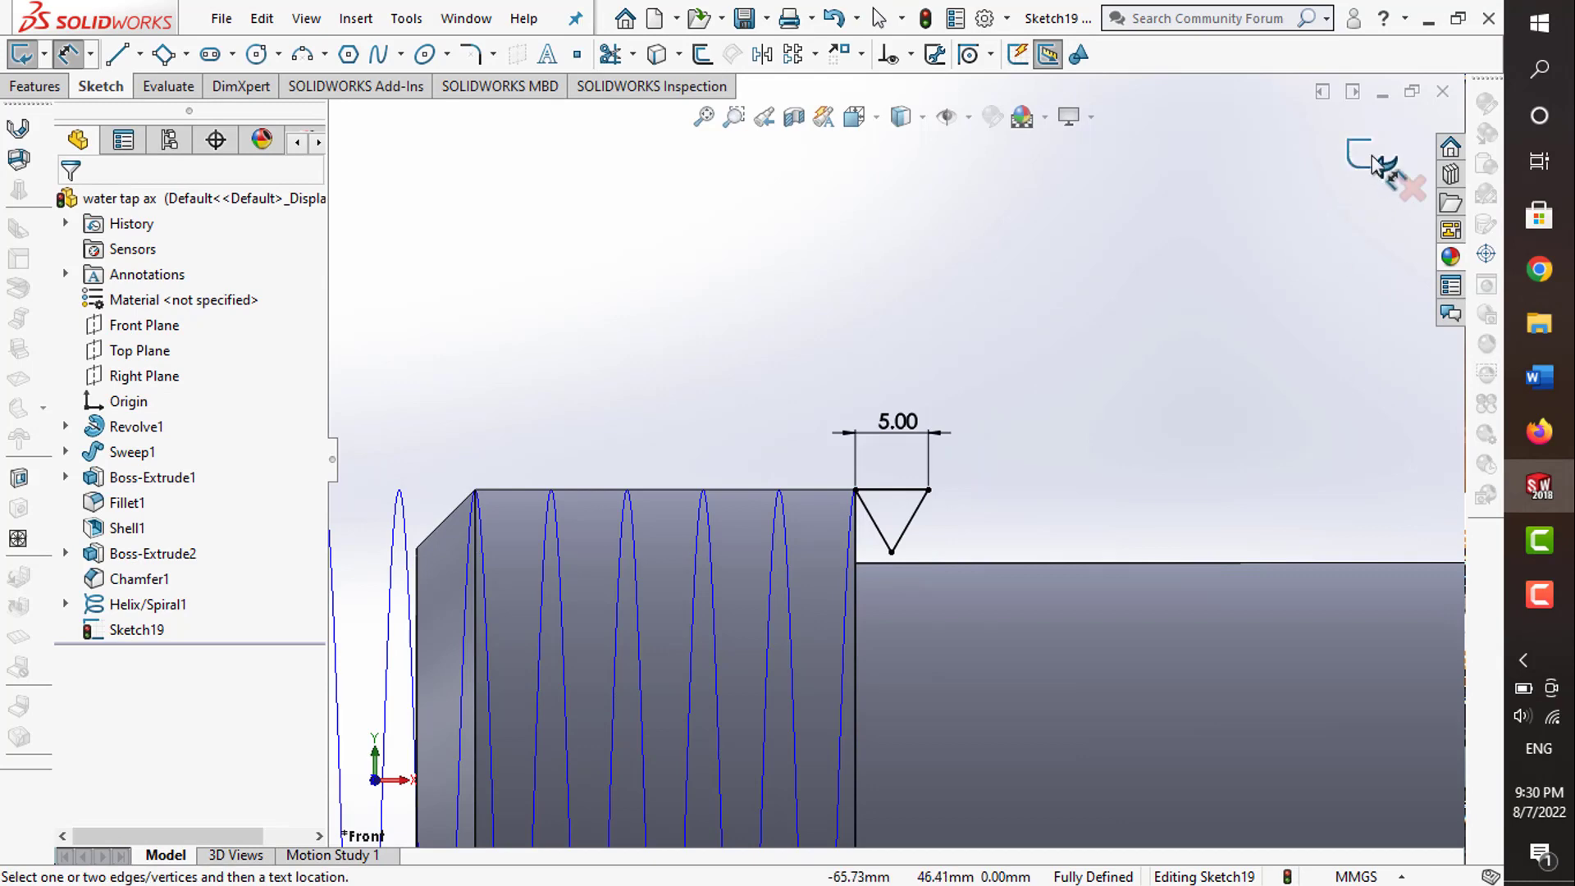
{"action": "left_click", "coordinate": [1386, 164]}
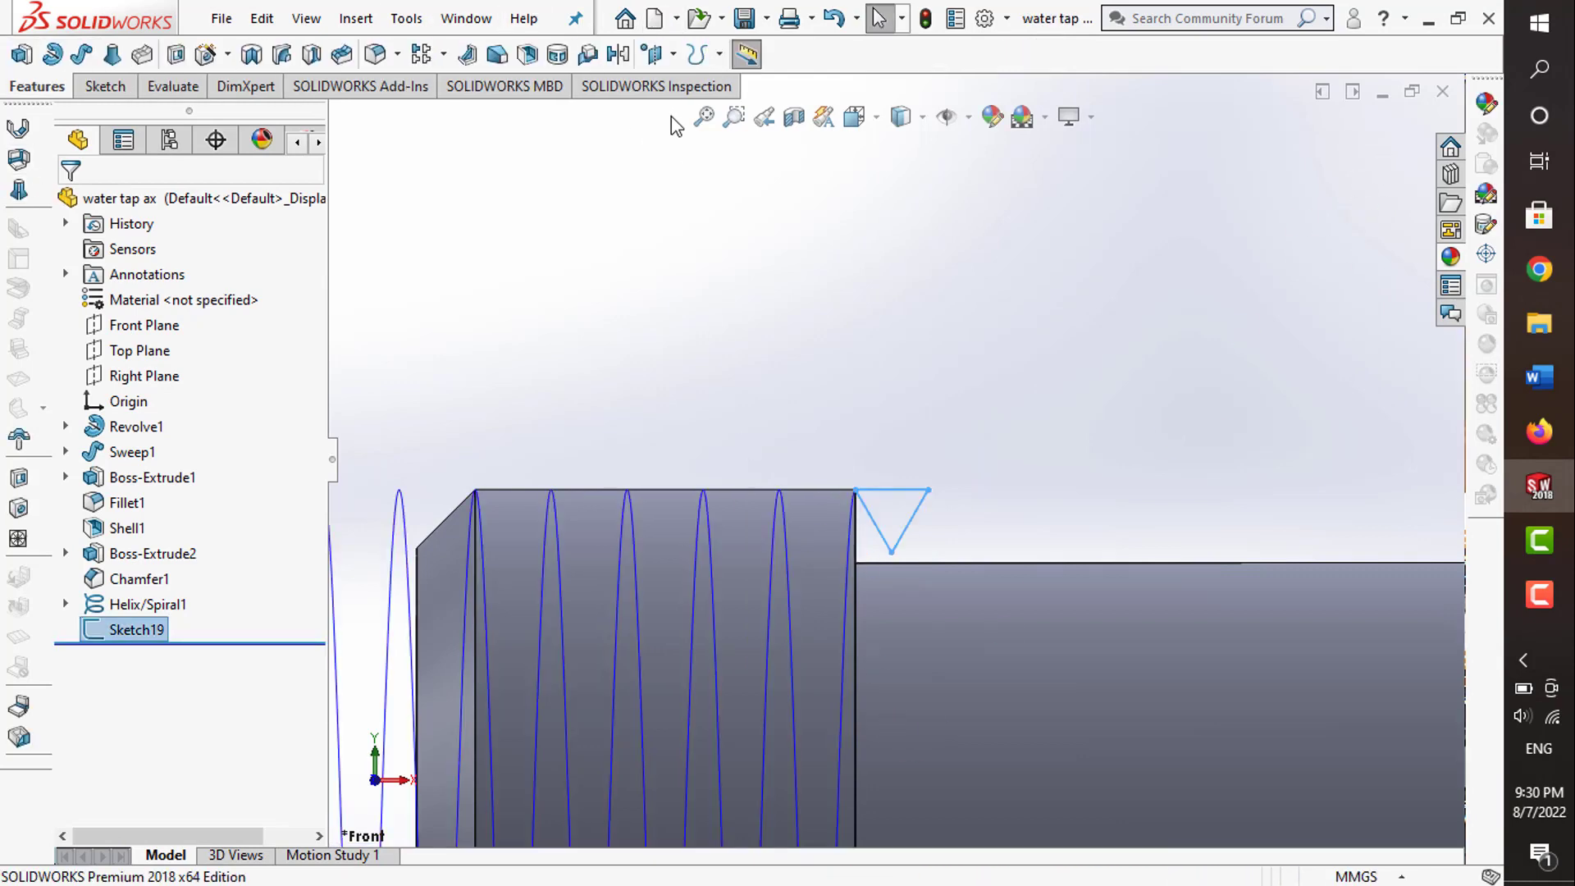
{"action": "left_click", "coordinate": [719, 55]}
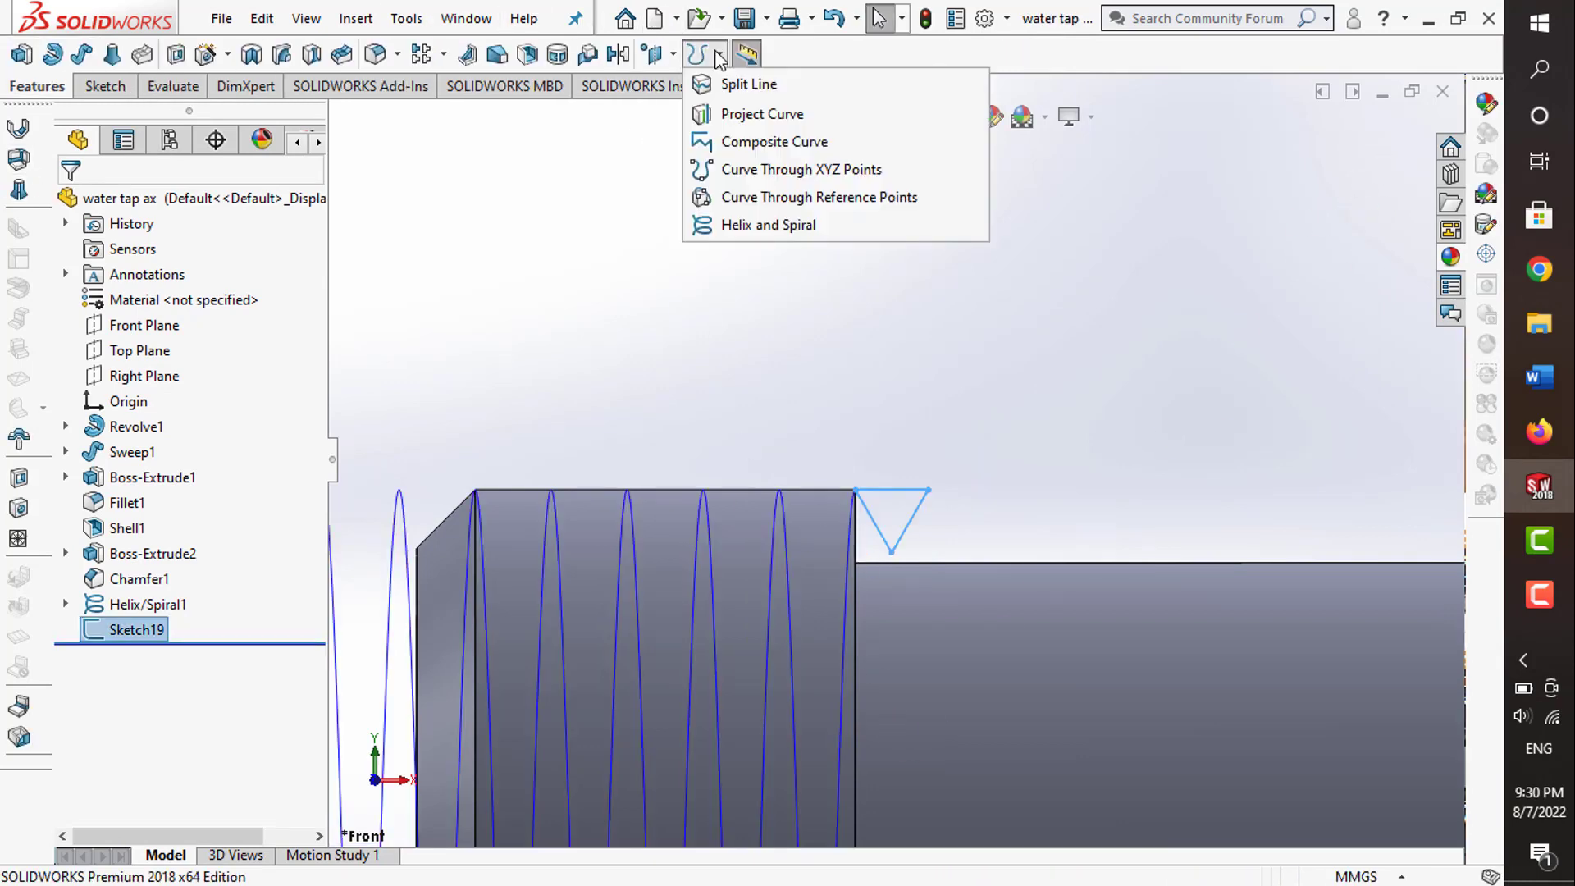
- Swept-cut the triangle along Helix/Spiral1 to form the thread, then hide the helix
{"action": "left_click", "coordinate": [282, 55]}
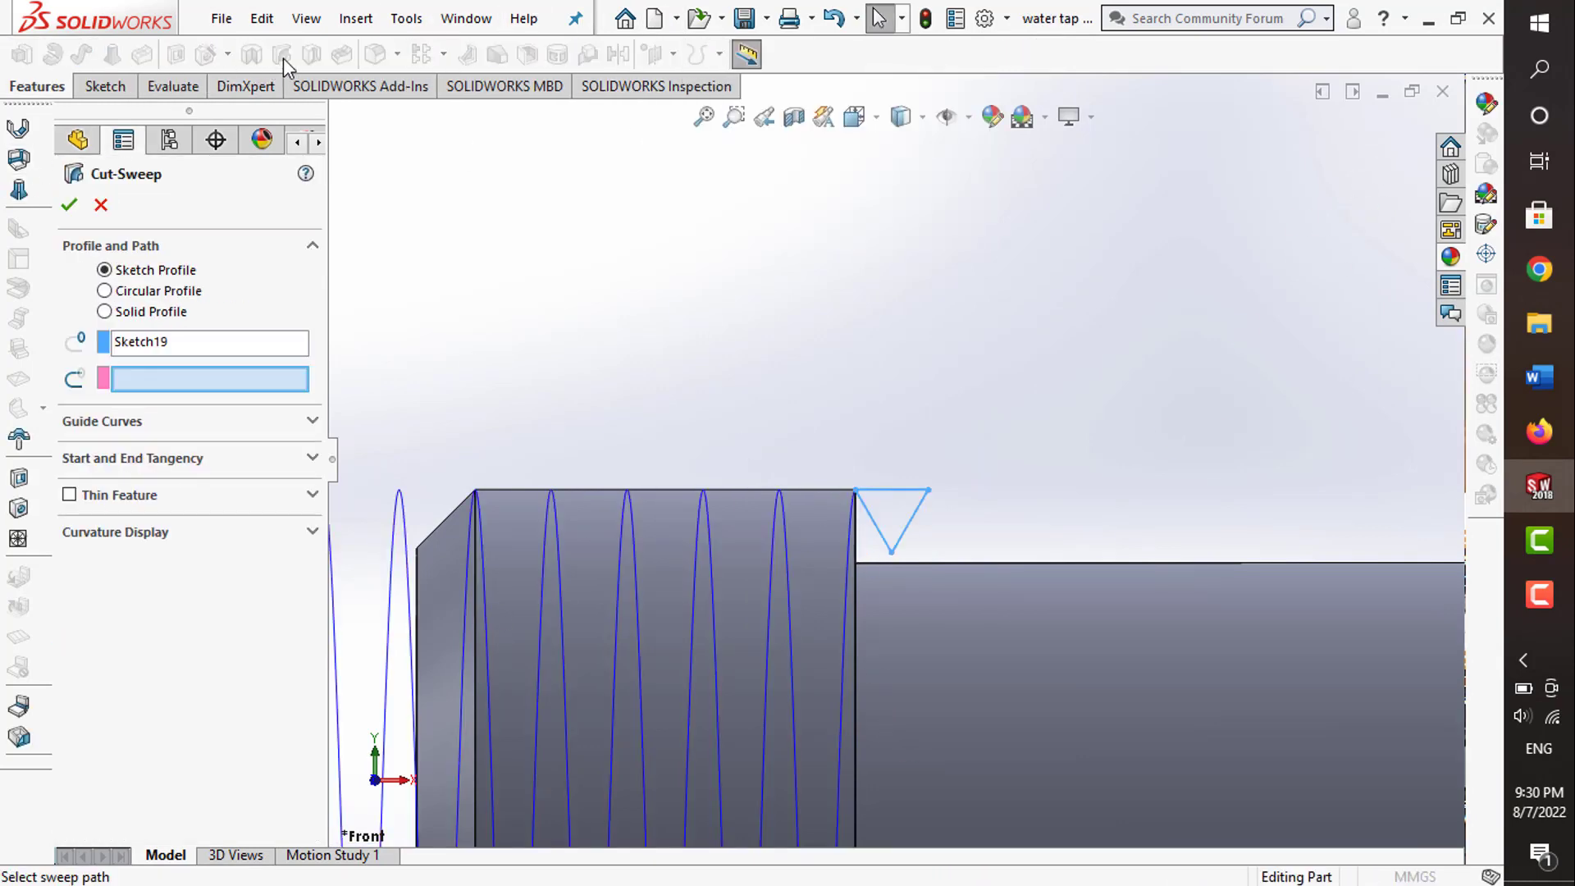
{"action": "left_click", "coordinate": [555, 541]}
{"action": "middle_click_drag", "start_coordinate": [584, 461], "coordinate": [625, 424]}
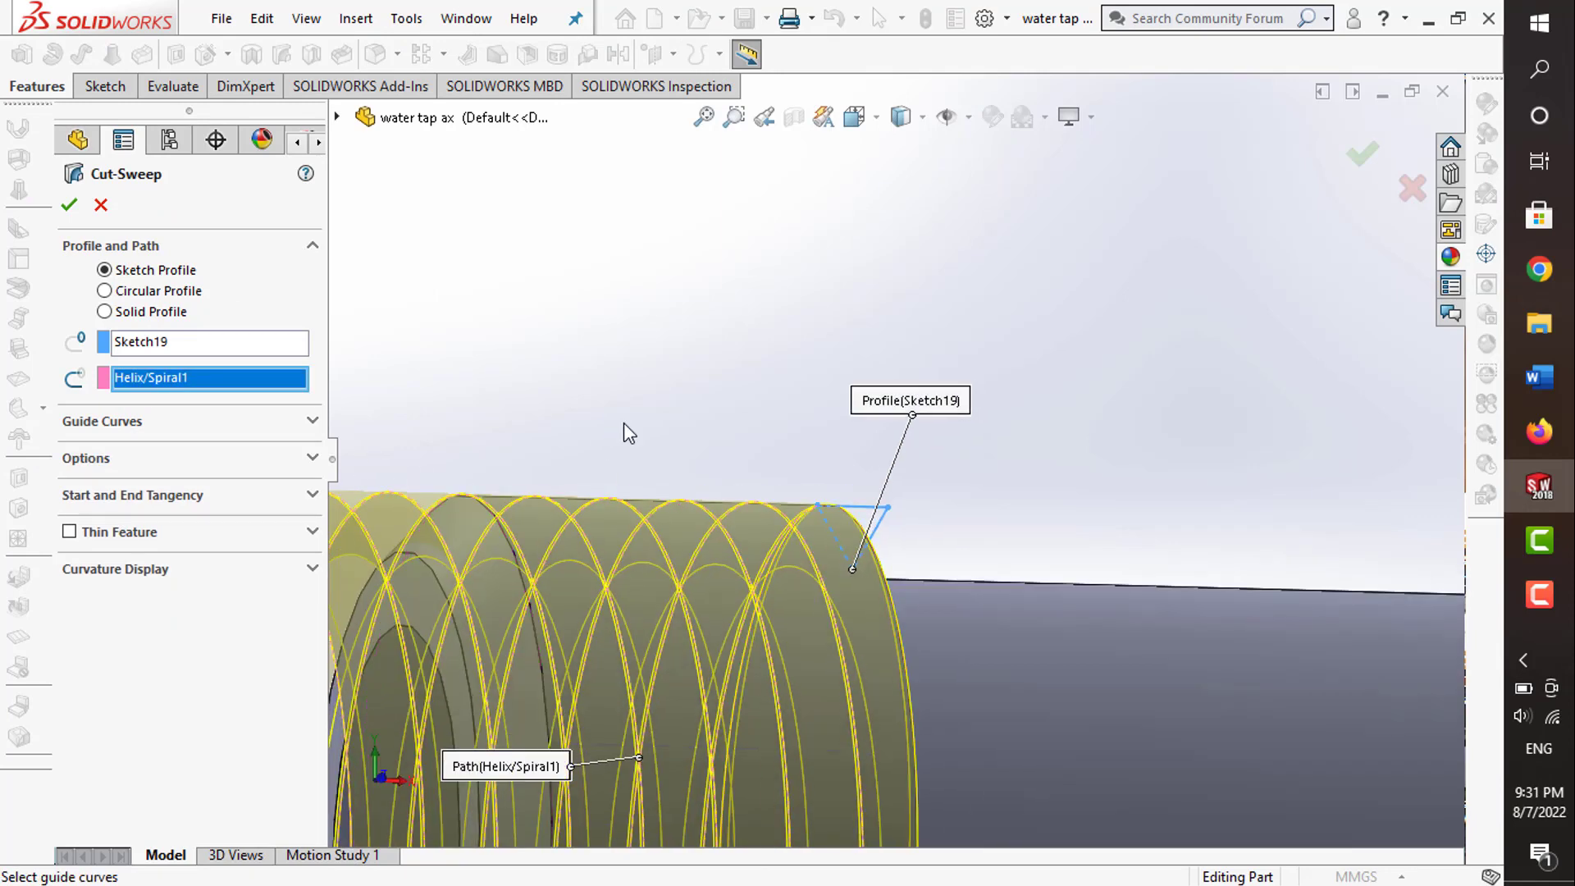
{"action": "scroll", "coordinate": [893, 403], "scroll_direction": "up", "scroll_amount": 3}
{"action": "left_click", "coordinate": [1373, 169]}
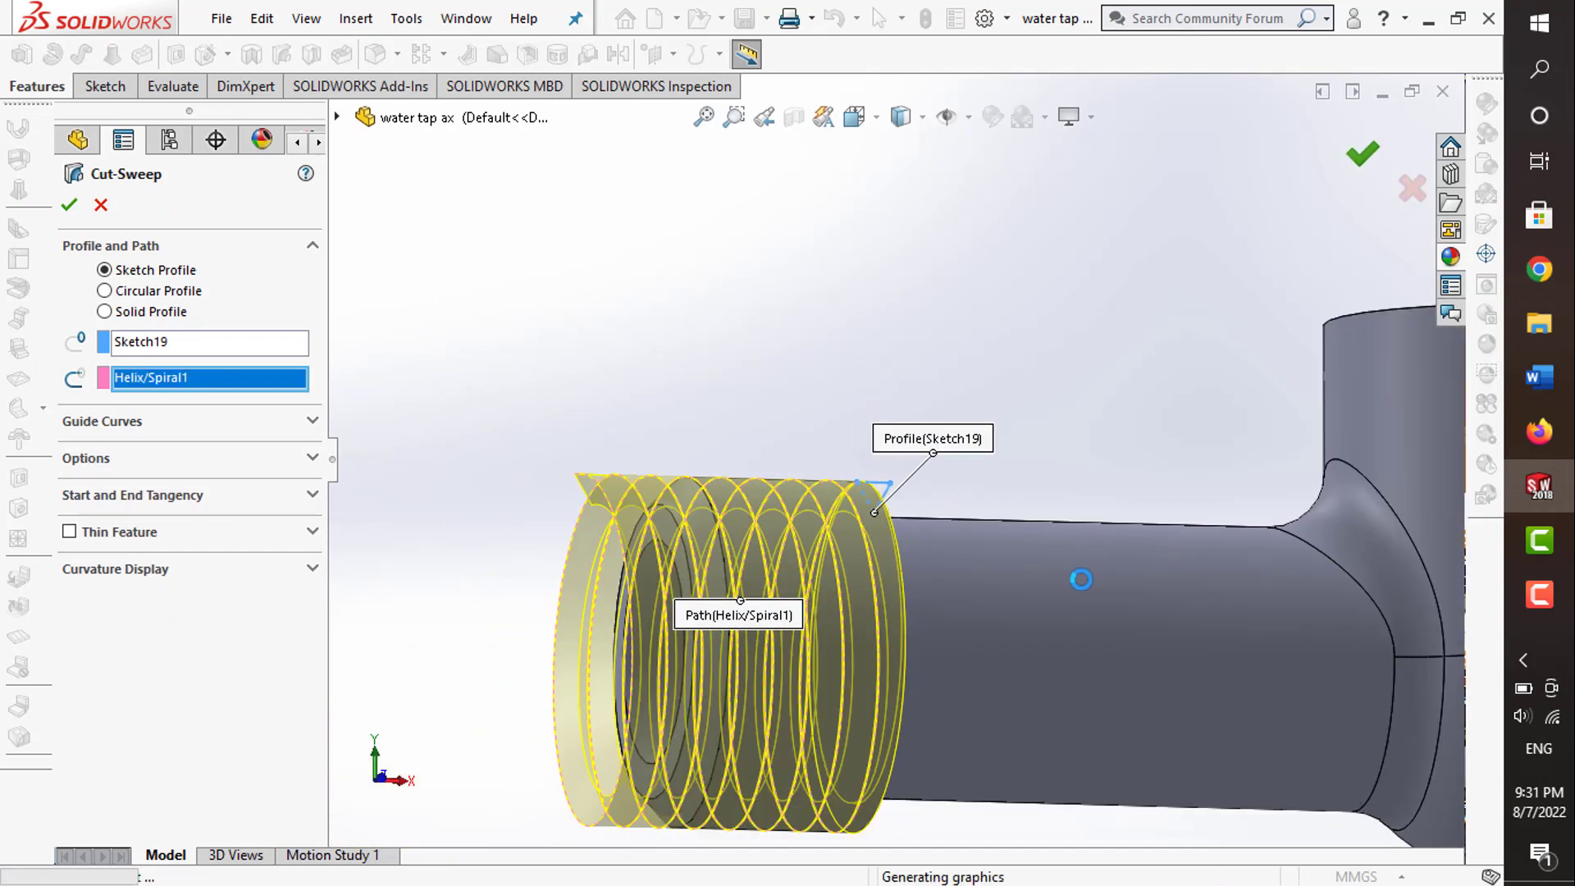
{"action": "left_click", "coordinate": [608, 517]}
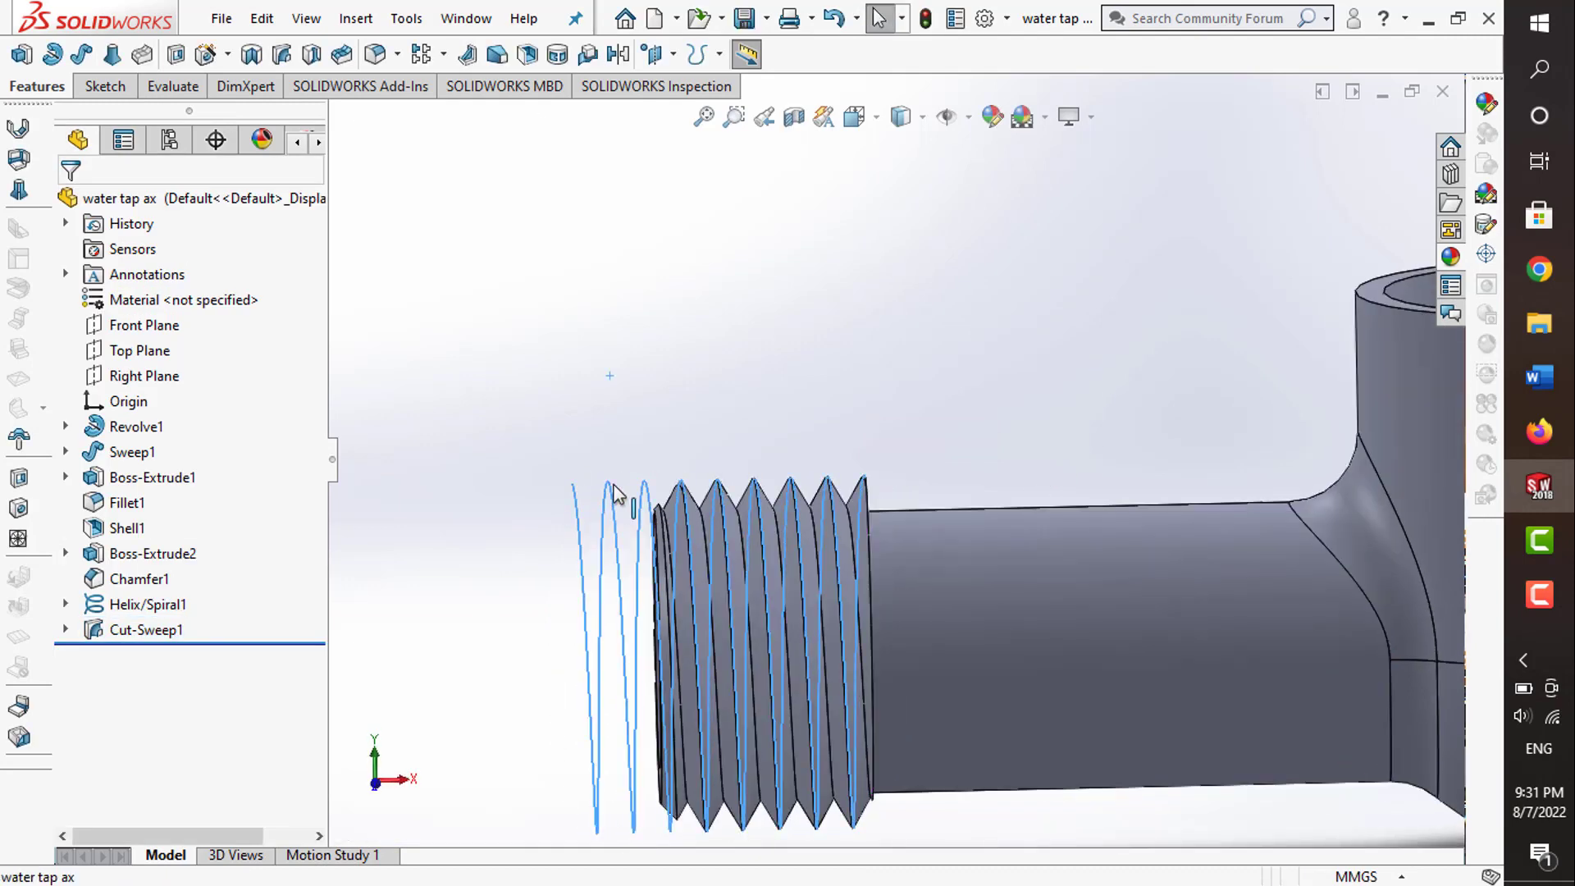
{"action": "left_click", "coordinate": [714, 408]}
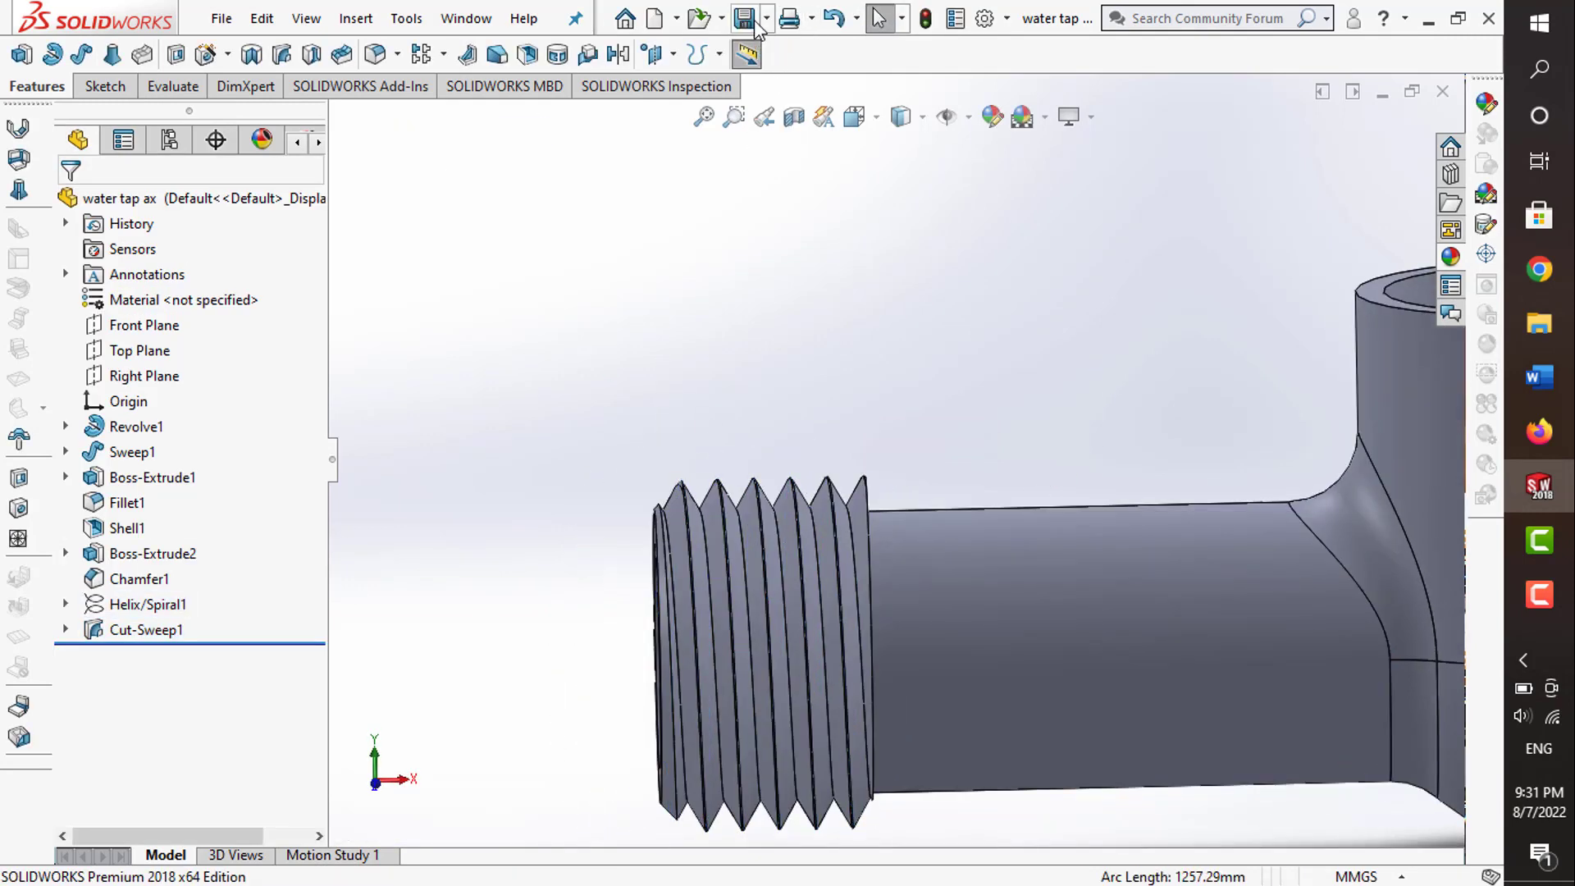
{"action": "middle_click_drag", "start_coordinate": [872, 341], "coordinate": [854, 443]}
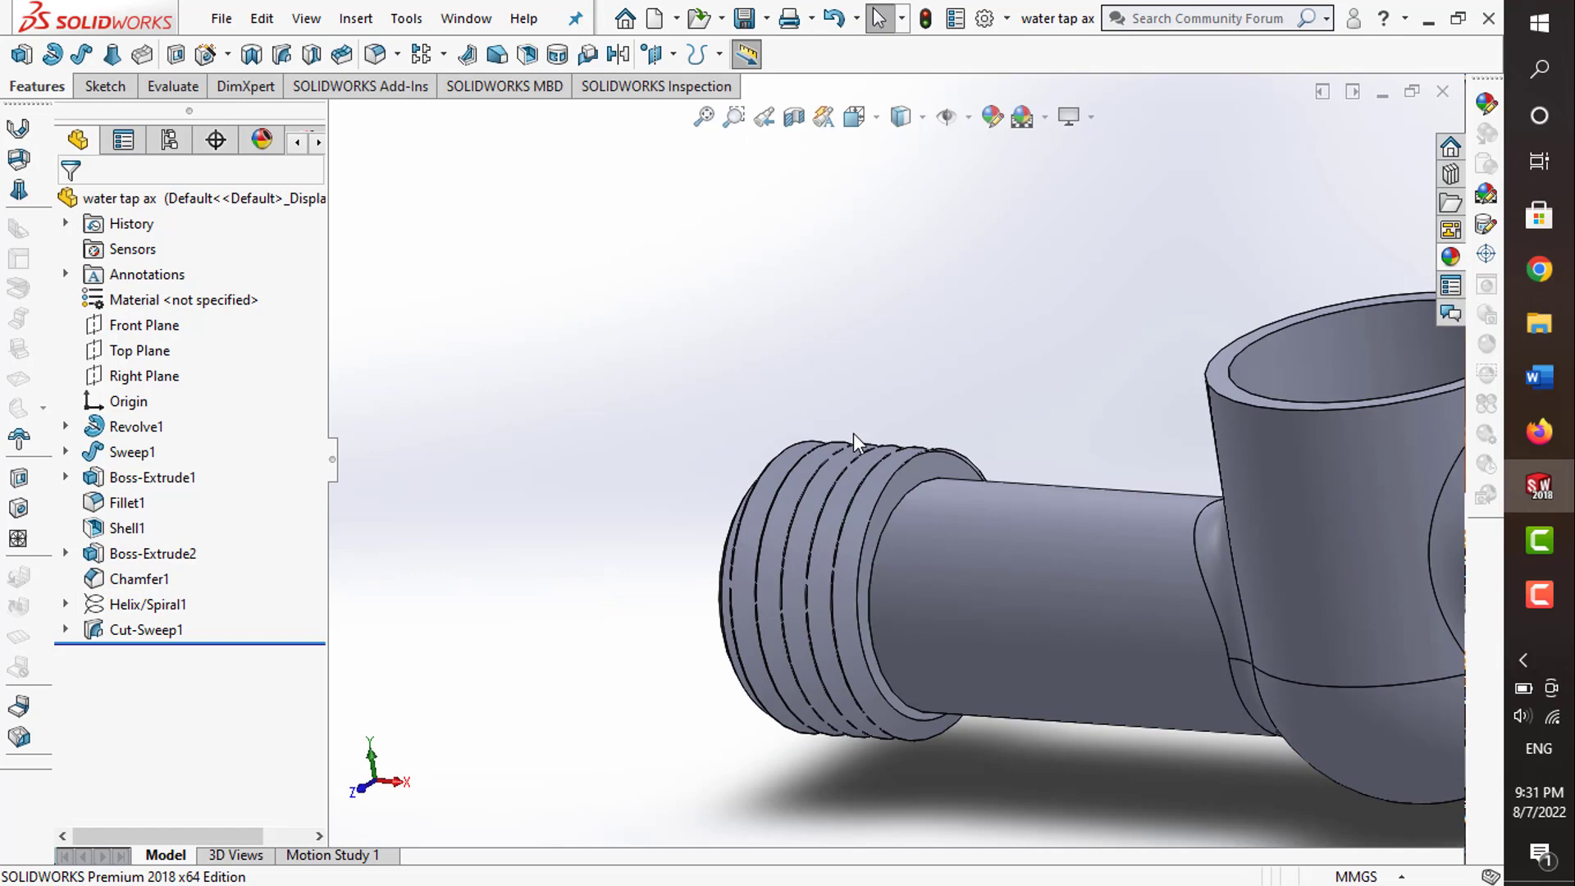
- Sketch a circle centred on the origin on the flat ring face behind the thread
{"action": "left_click", "coordinate": [913, 487]}
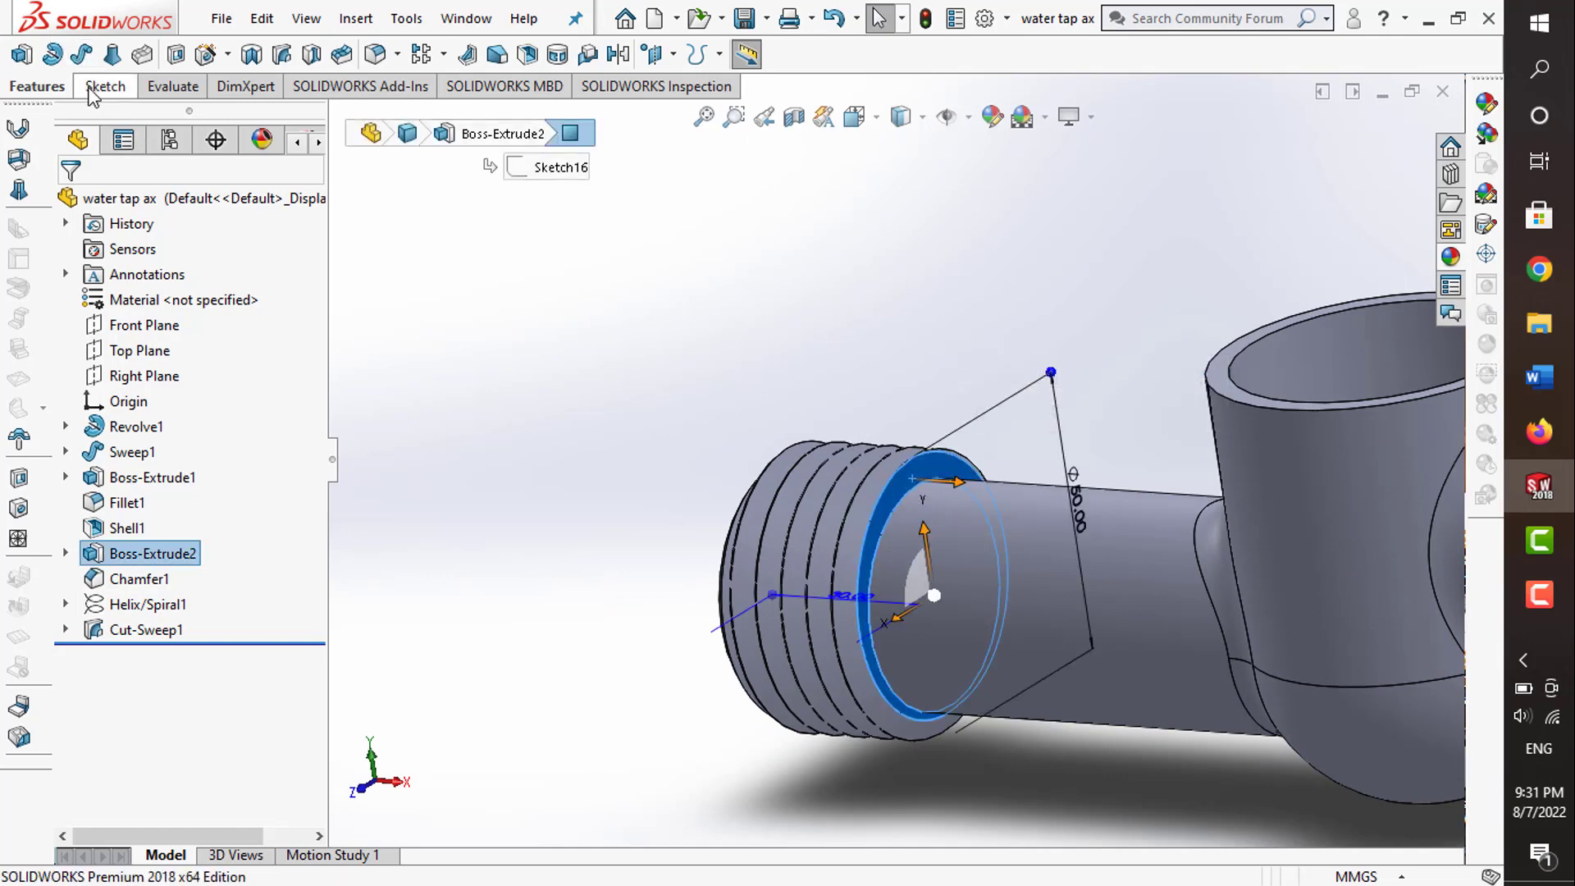
{"action": "left_click", "coordinate": [92, 91]}
{"action": "key", "text": "ctrl+8"}
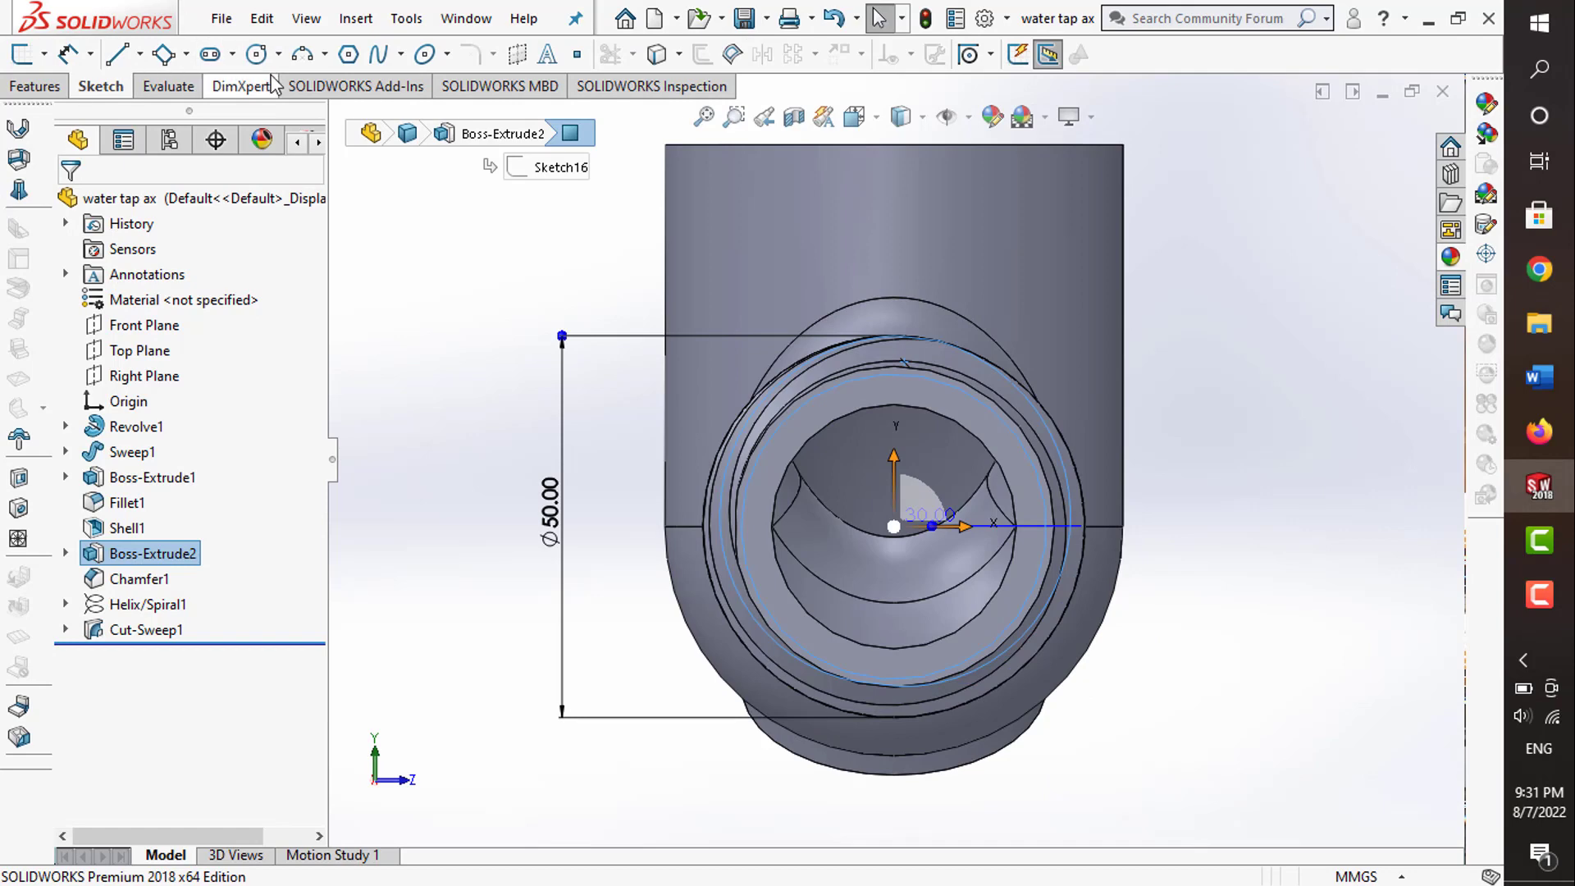
{"action": "left_click", "coordinate": [256, 54]}
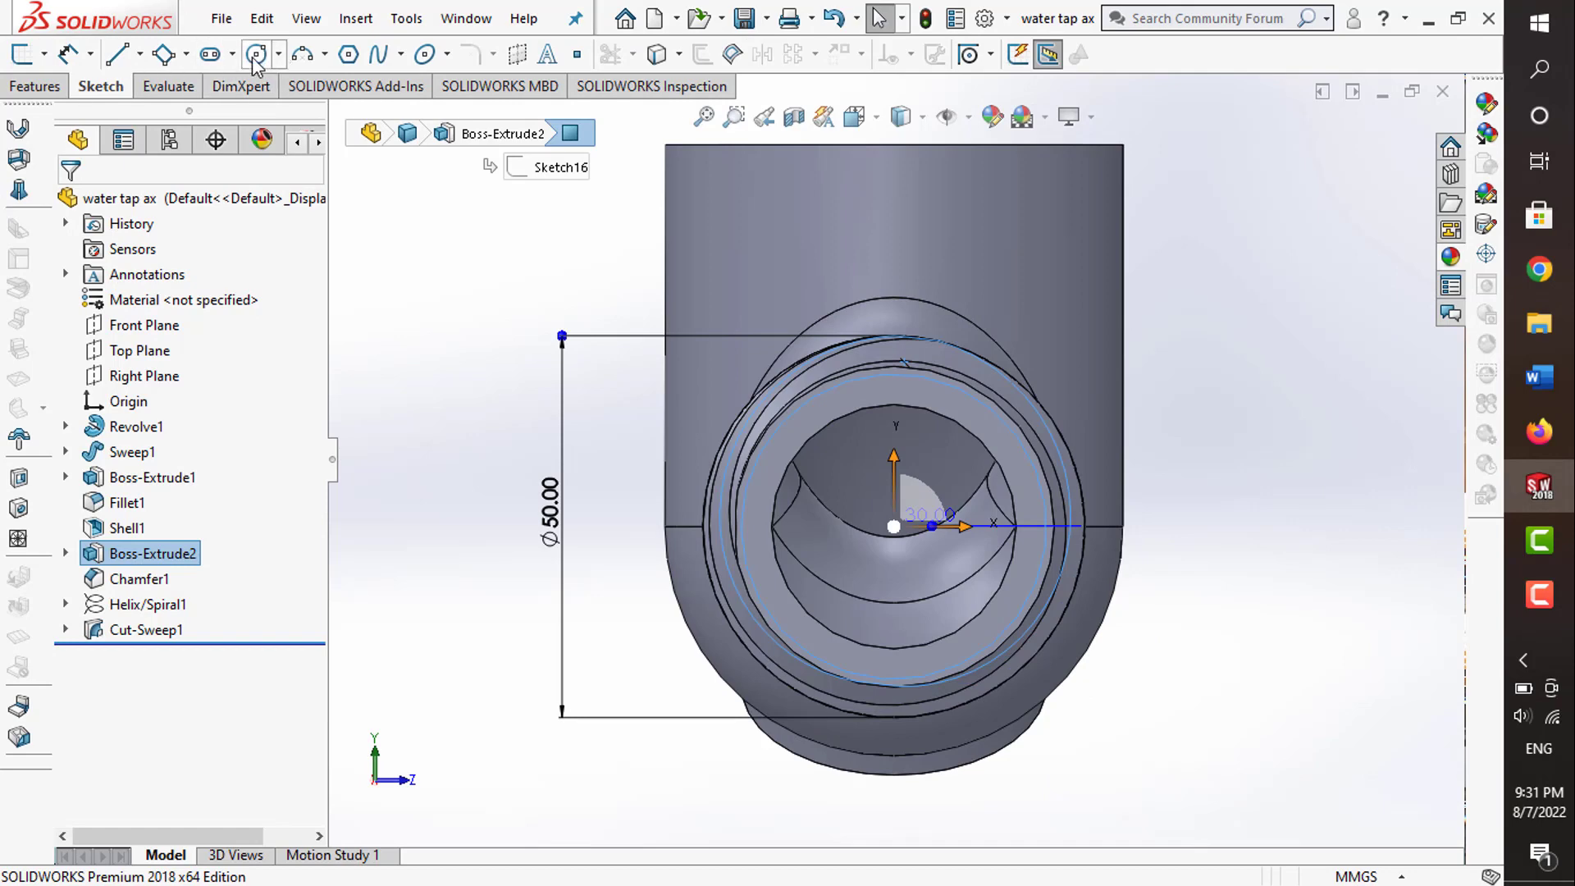
{"action": "left_click", "coordinate": [892, 527]}
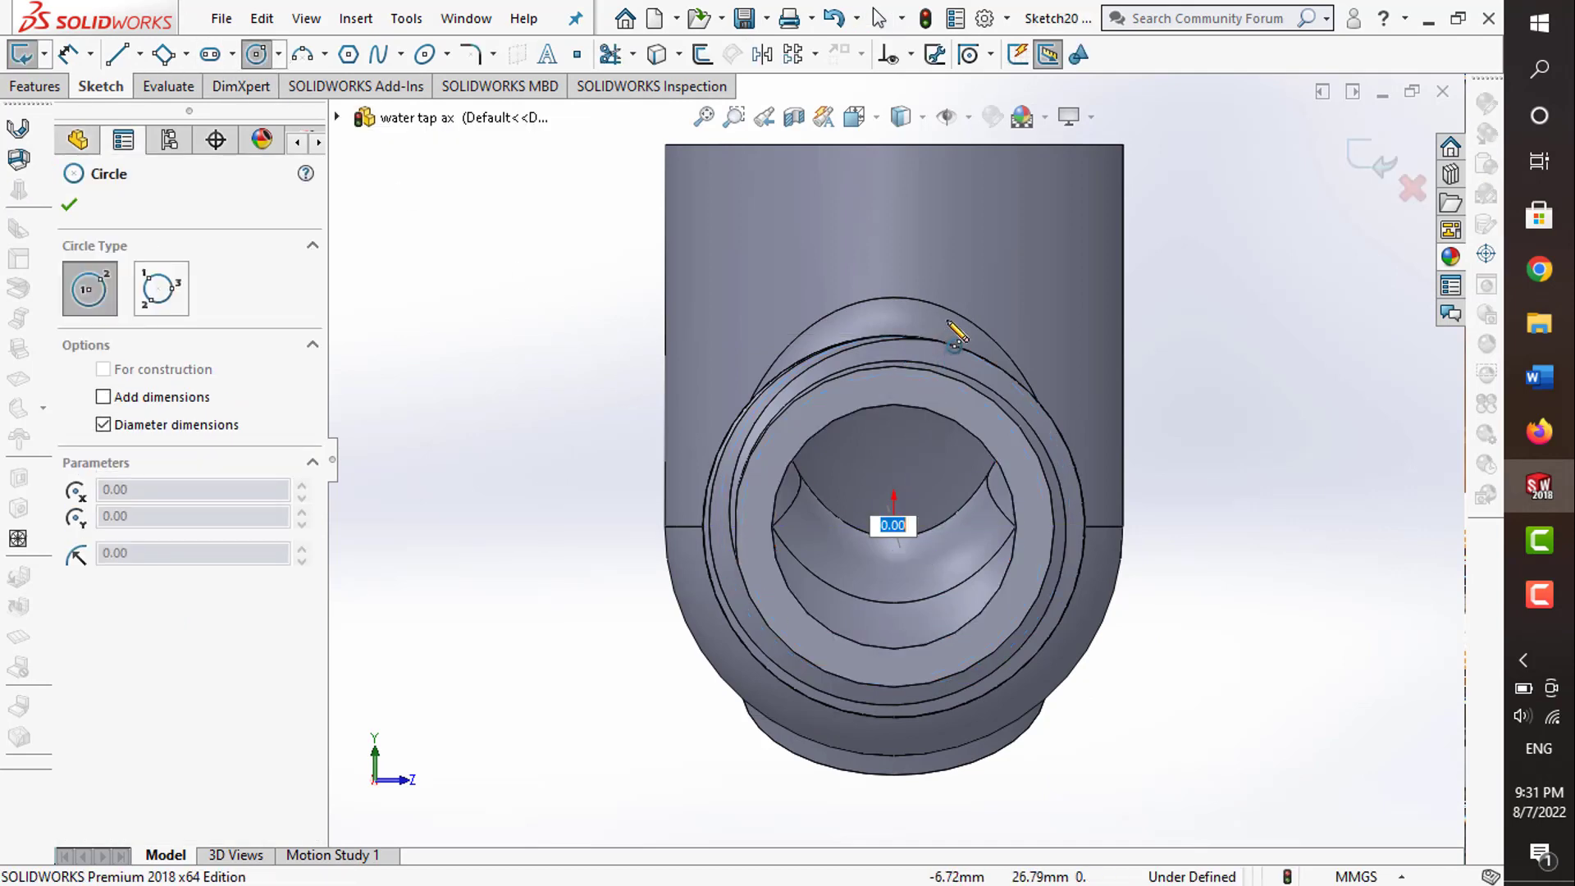
{"action": "type", "text": "0"}
{"action": "key", "text": "Return"}
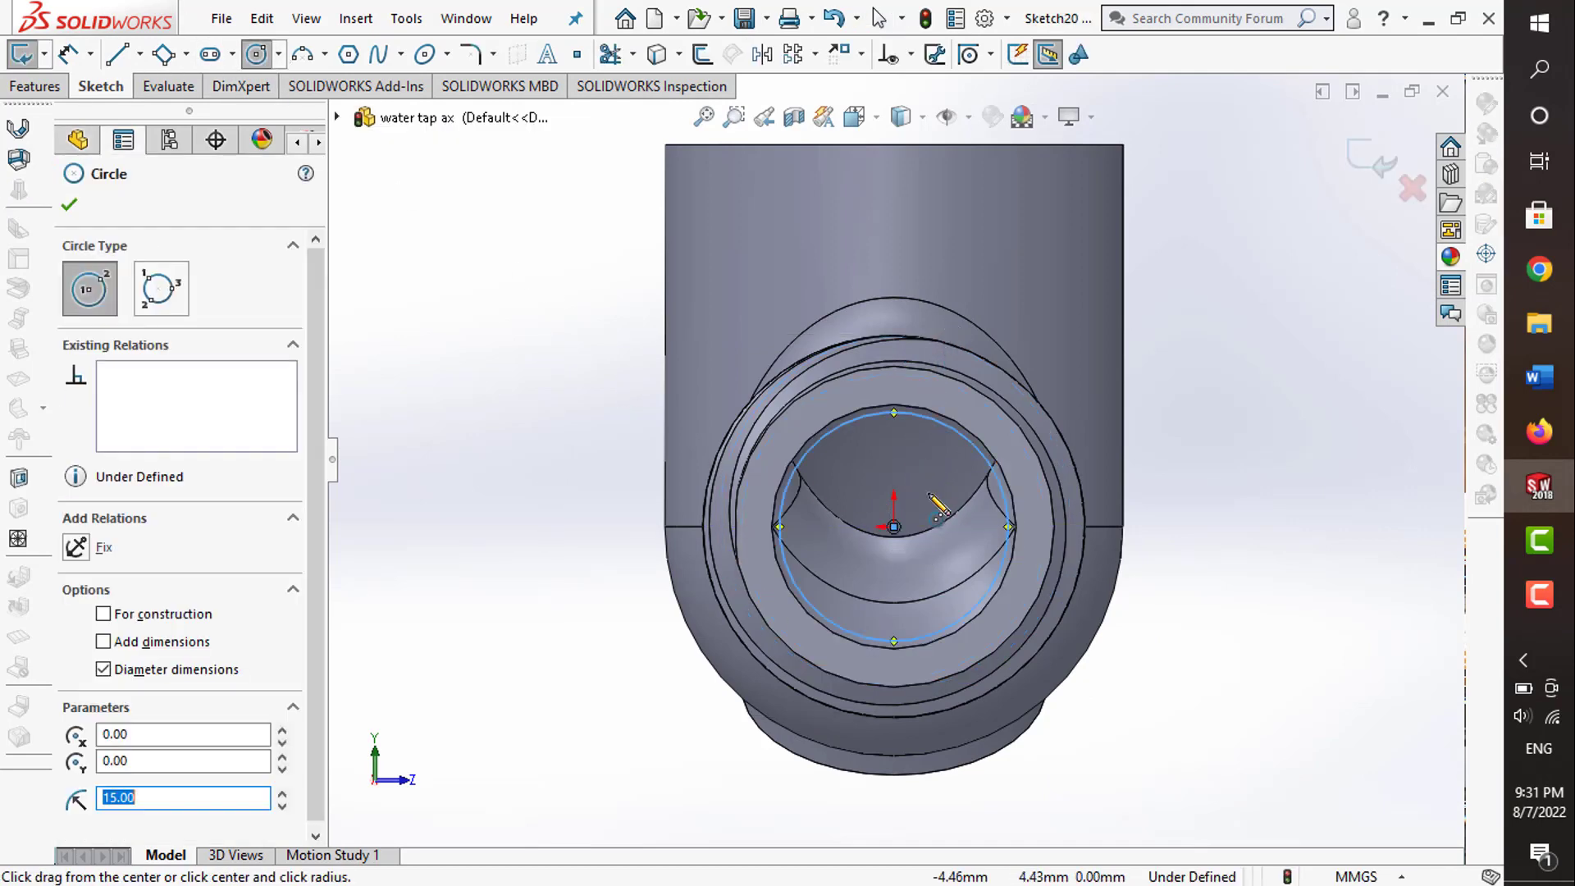
- Dimension the new circle to a 60 mm diameter
{"action": "left_click", "coordinate": [68, 54]}
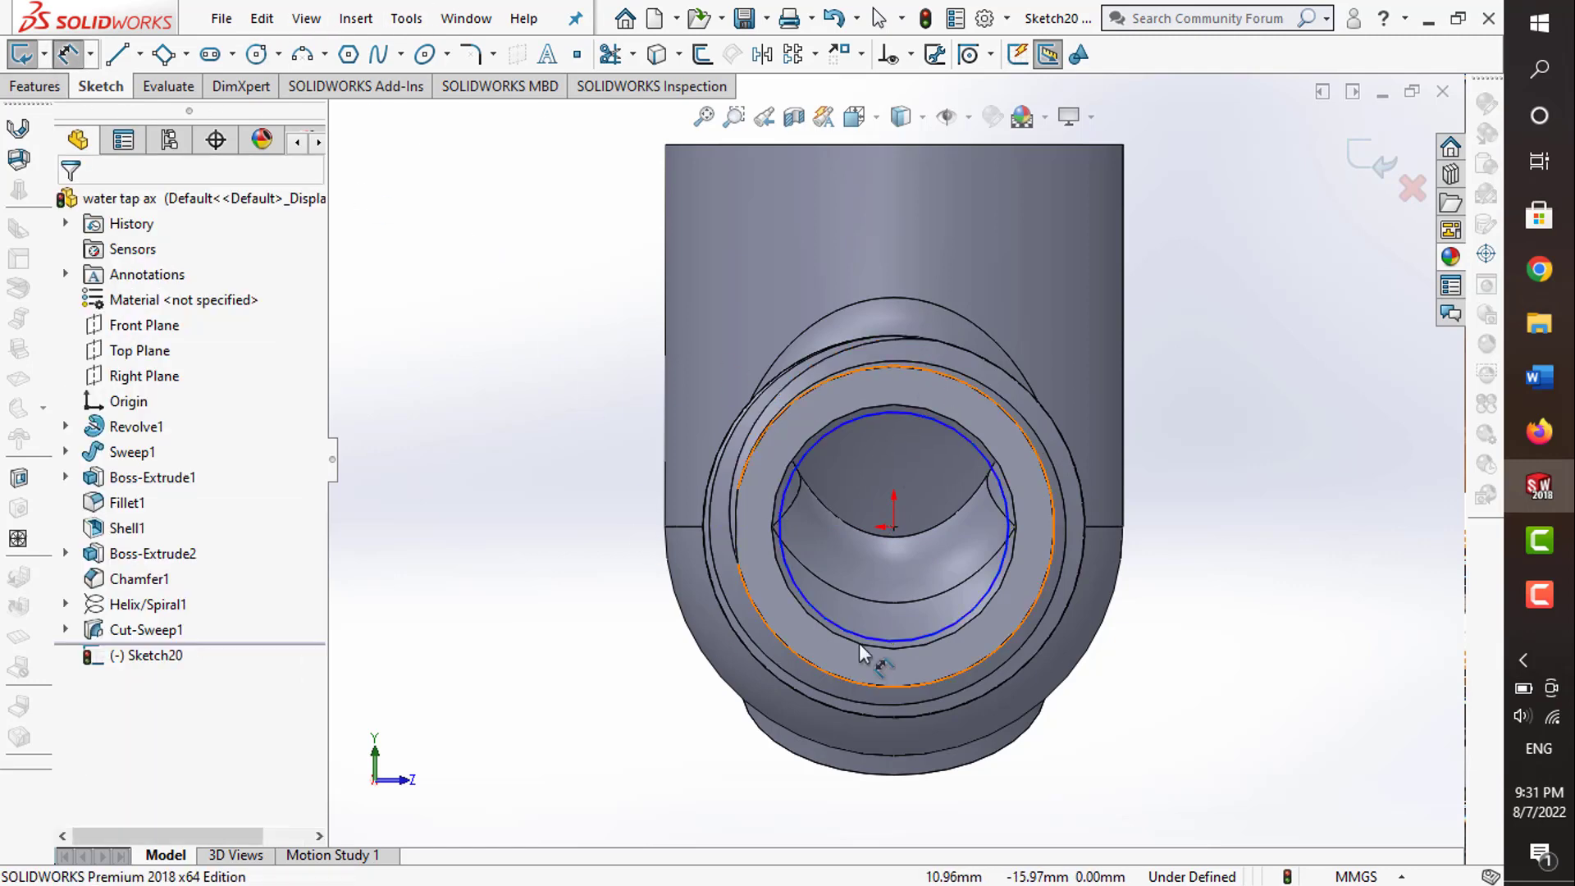
{"action": "left_click", "coordinate": [824, 437]}
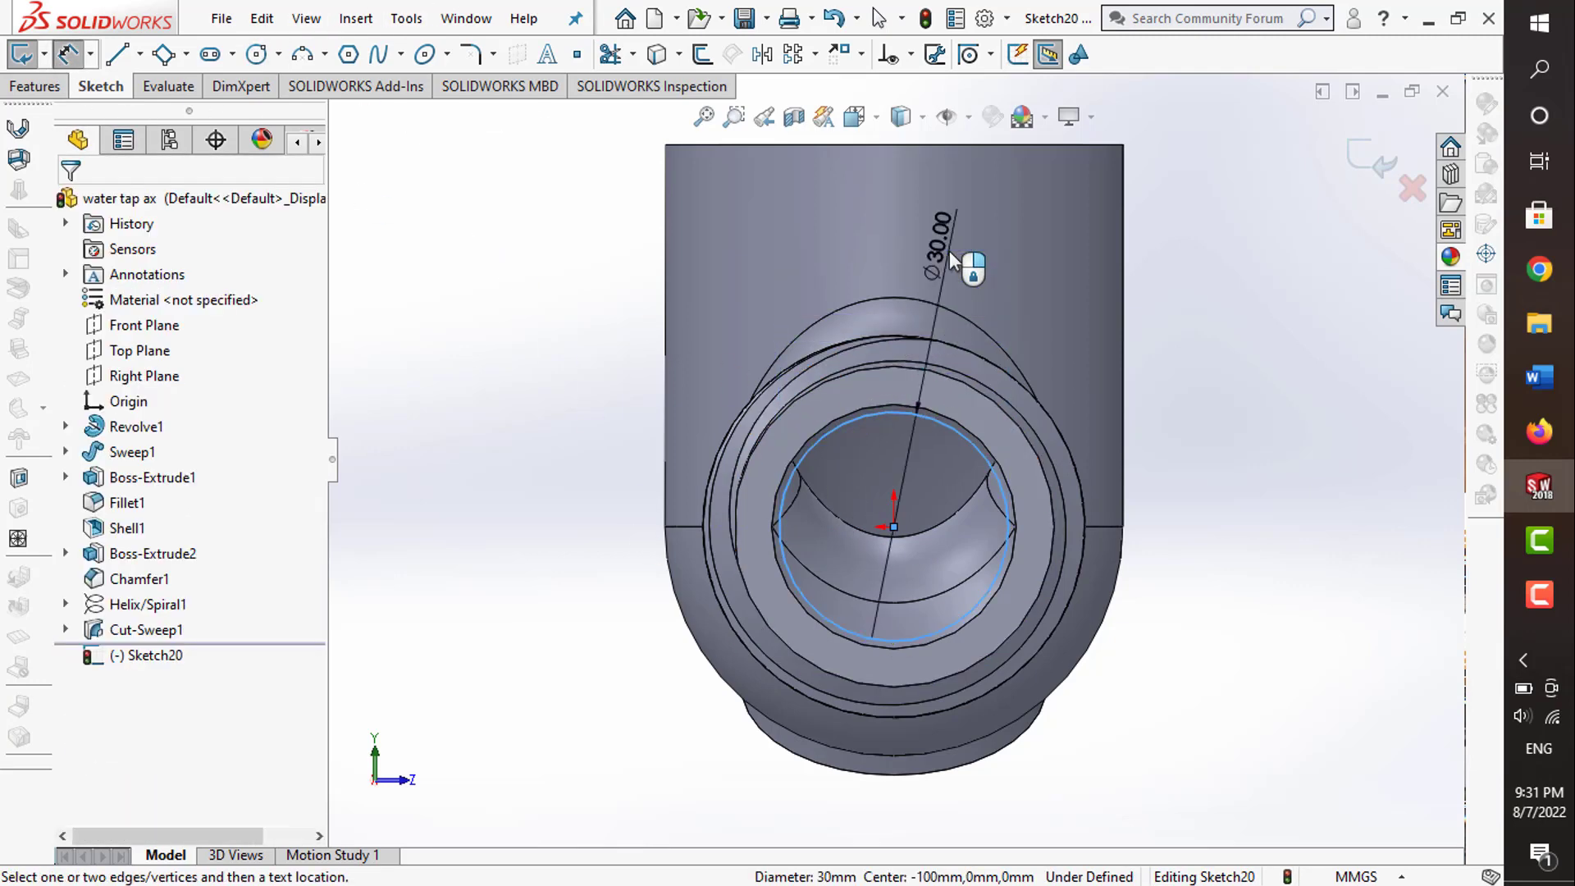
{"action": "left_click", "coordinate": [955, 256]}
{"action": "type", "text": "60"}
{"action": "key", "text": "Return"}
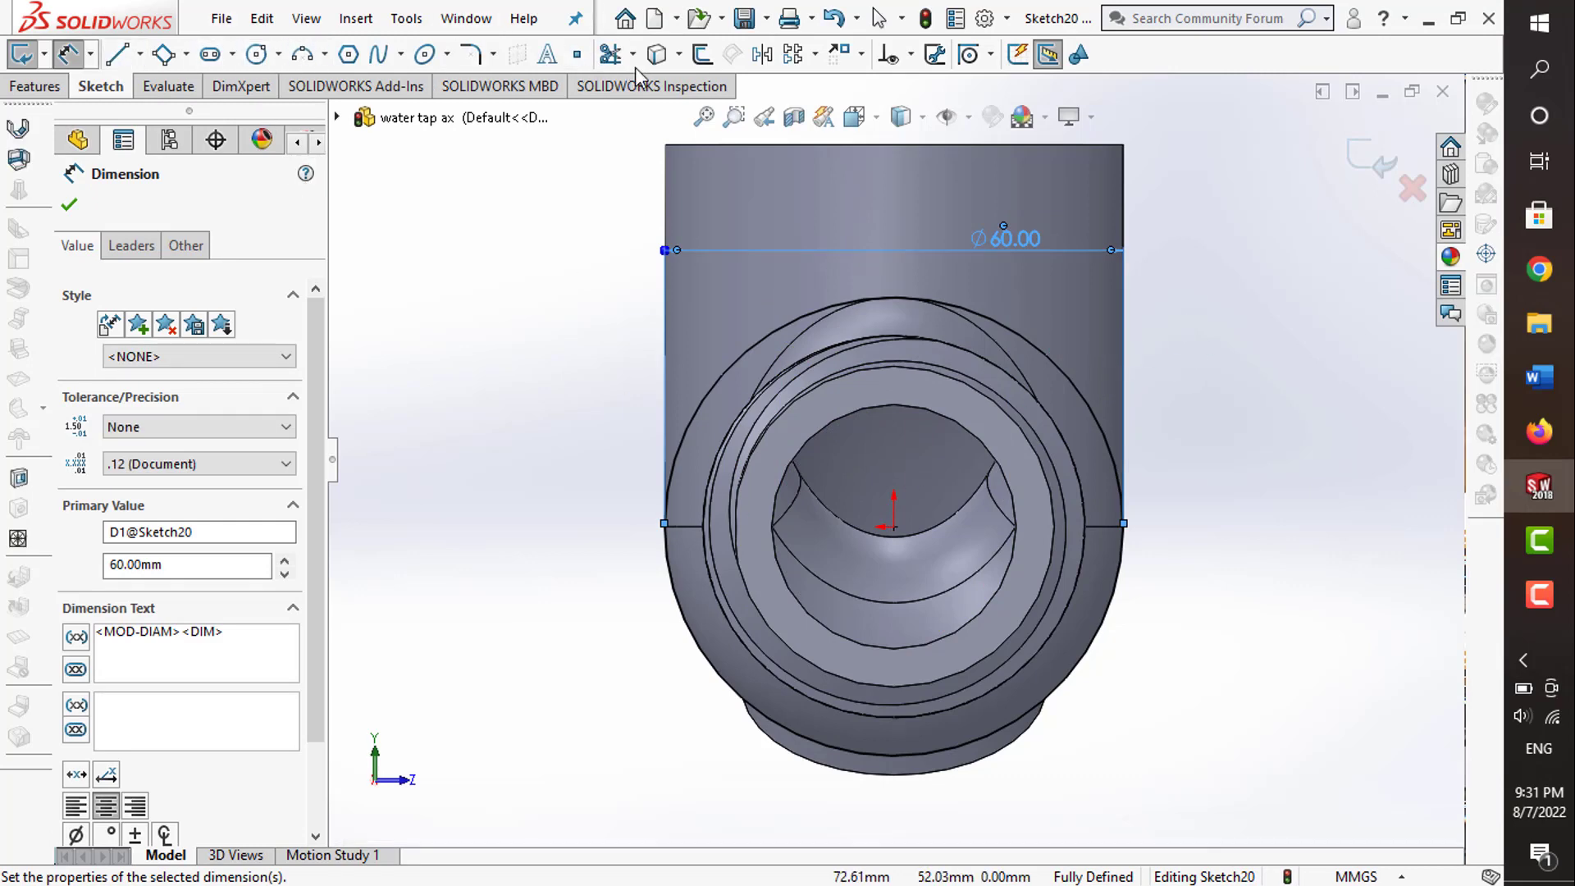
- Convert the 32 mm bore edge into the sketch and exit Sketch20
{"action": "left_click", "coordinate": [656, 55]}
{"action": "left_click", "coordinate": [811, 625]}
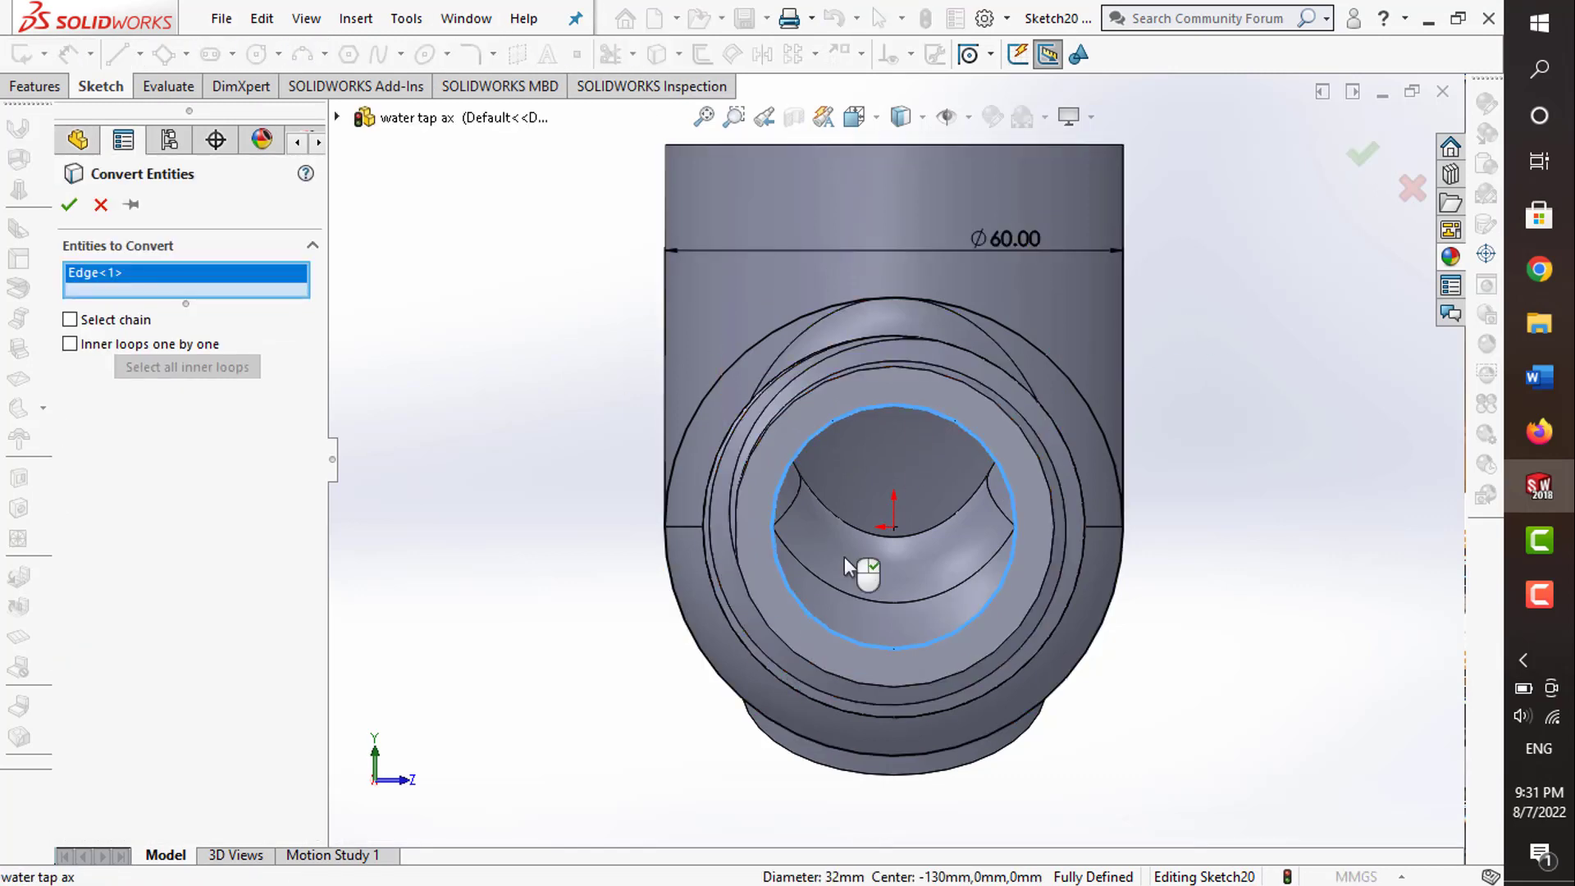
{"action": "left_click", "coordinate": [1363, 156]}
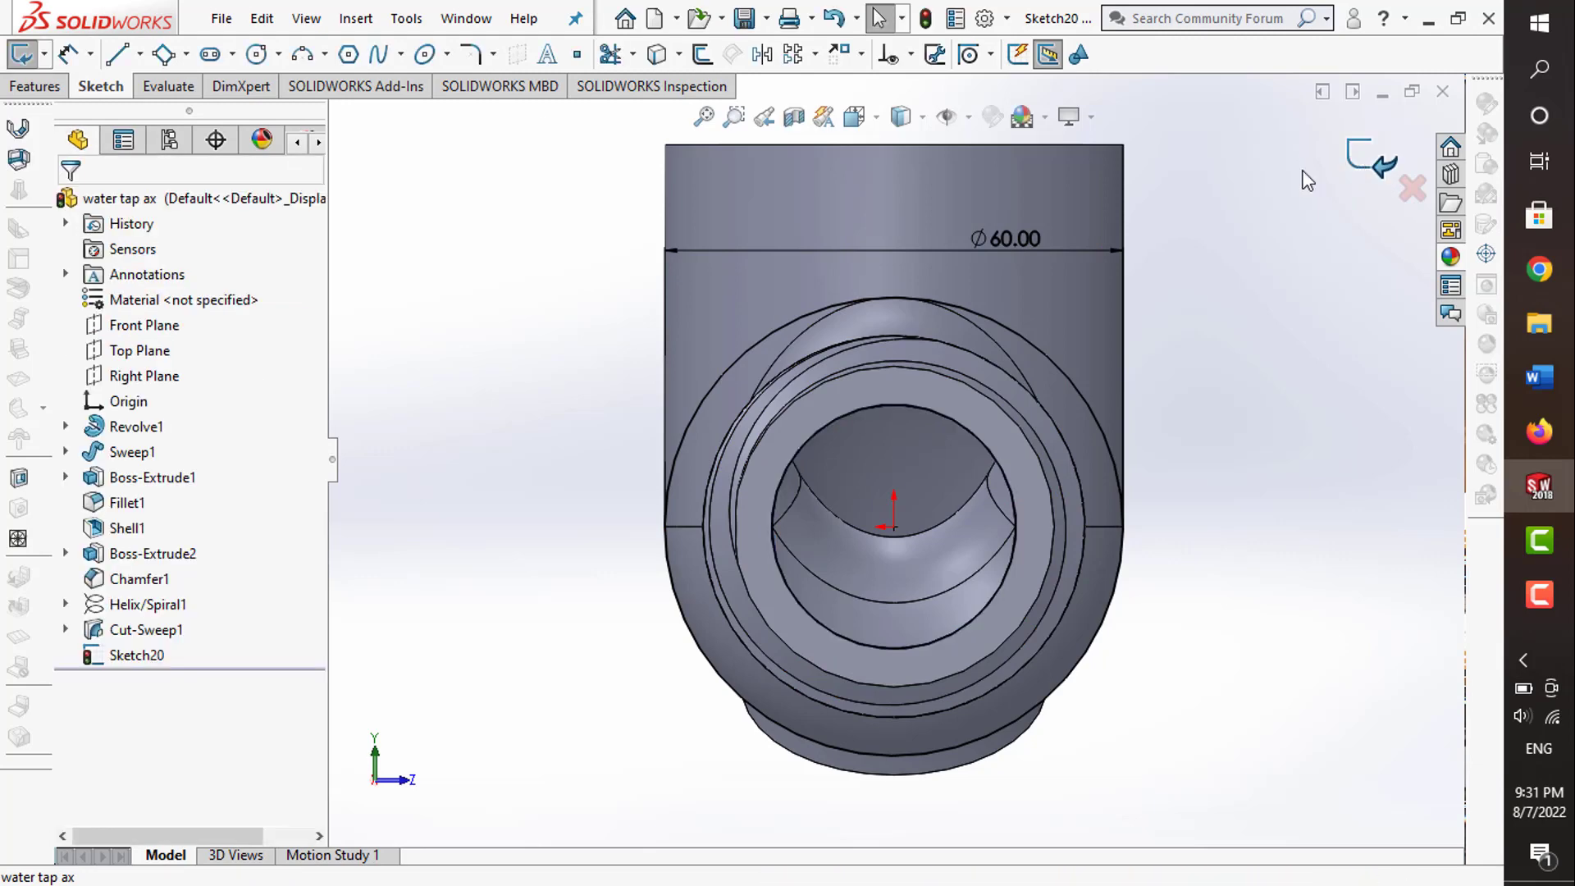
{"action": "left_click", "coordinate": [1370, 152]}
- Extrude Sketch20 10 mm as a boss to form the 60 mm flange collar
{"action": "left_click", "coordinate": [37, 86]}
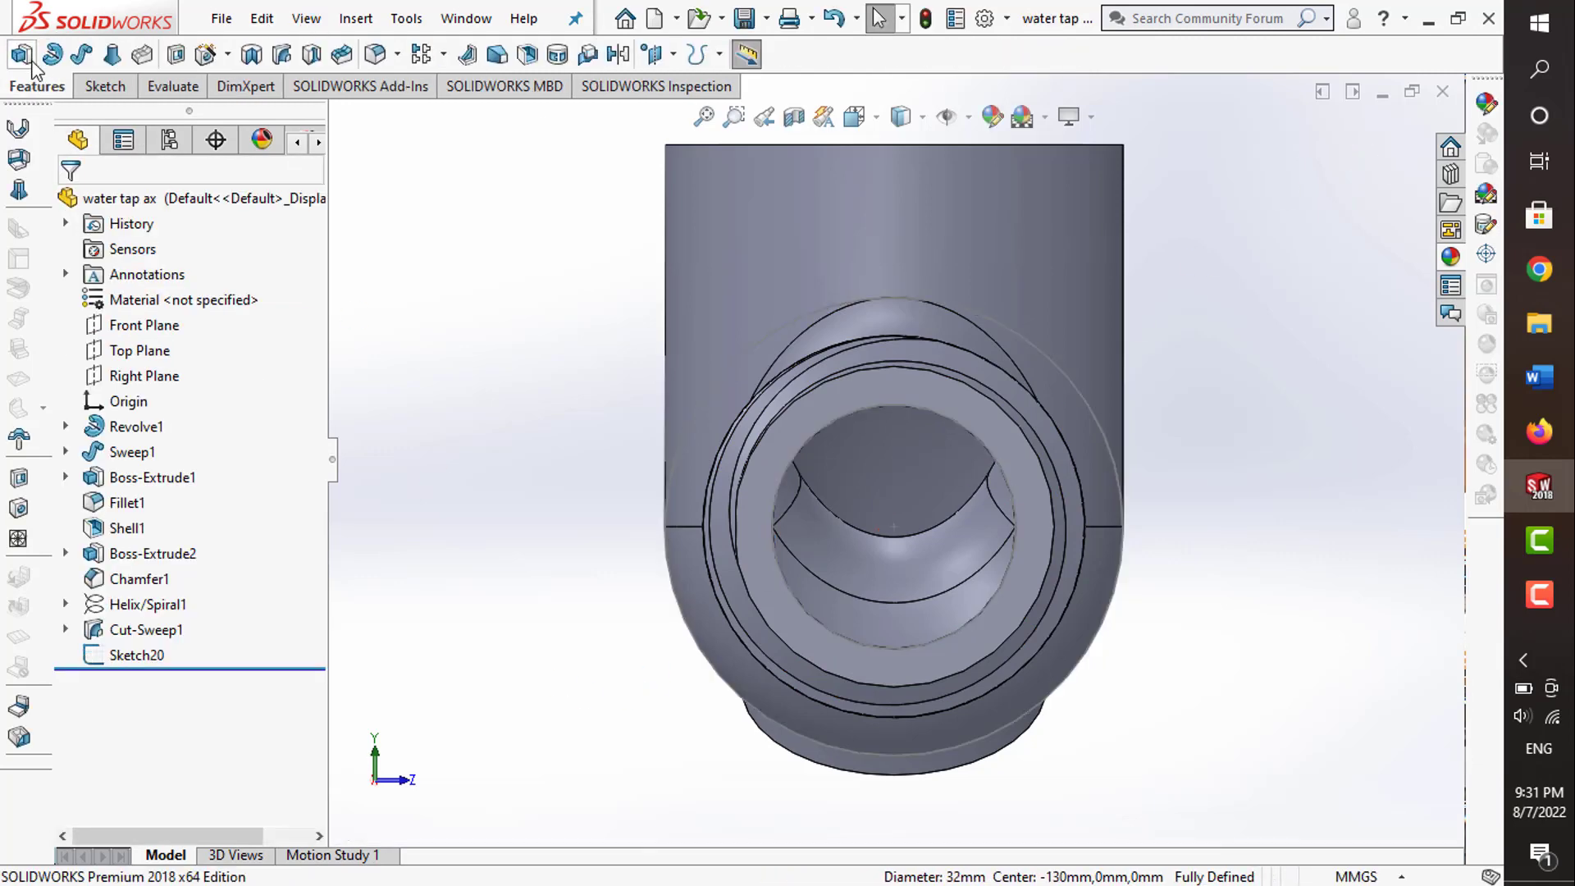
{"action": "left_click", "coordinate": [20, 54]}
{"action": "left_click", "coordinate": [338, 118]}
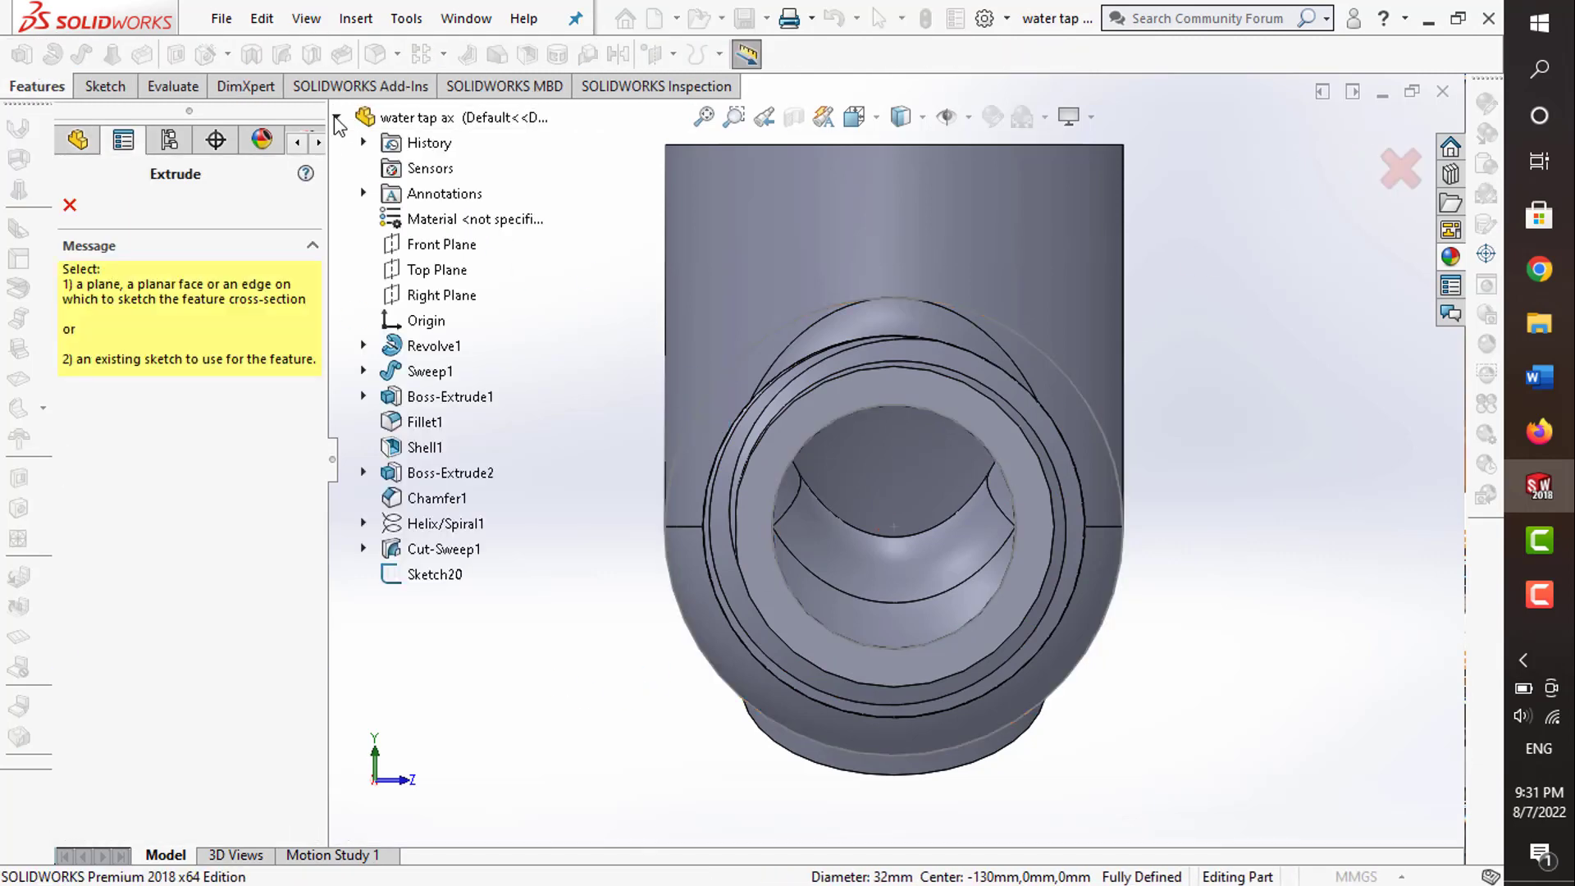
{"action": "left_click", "coordinate": [435, 574]}
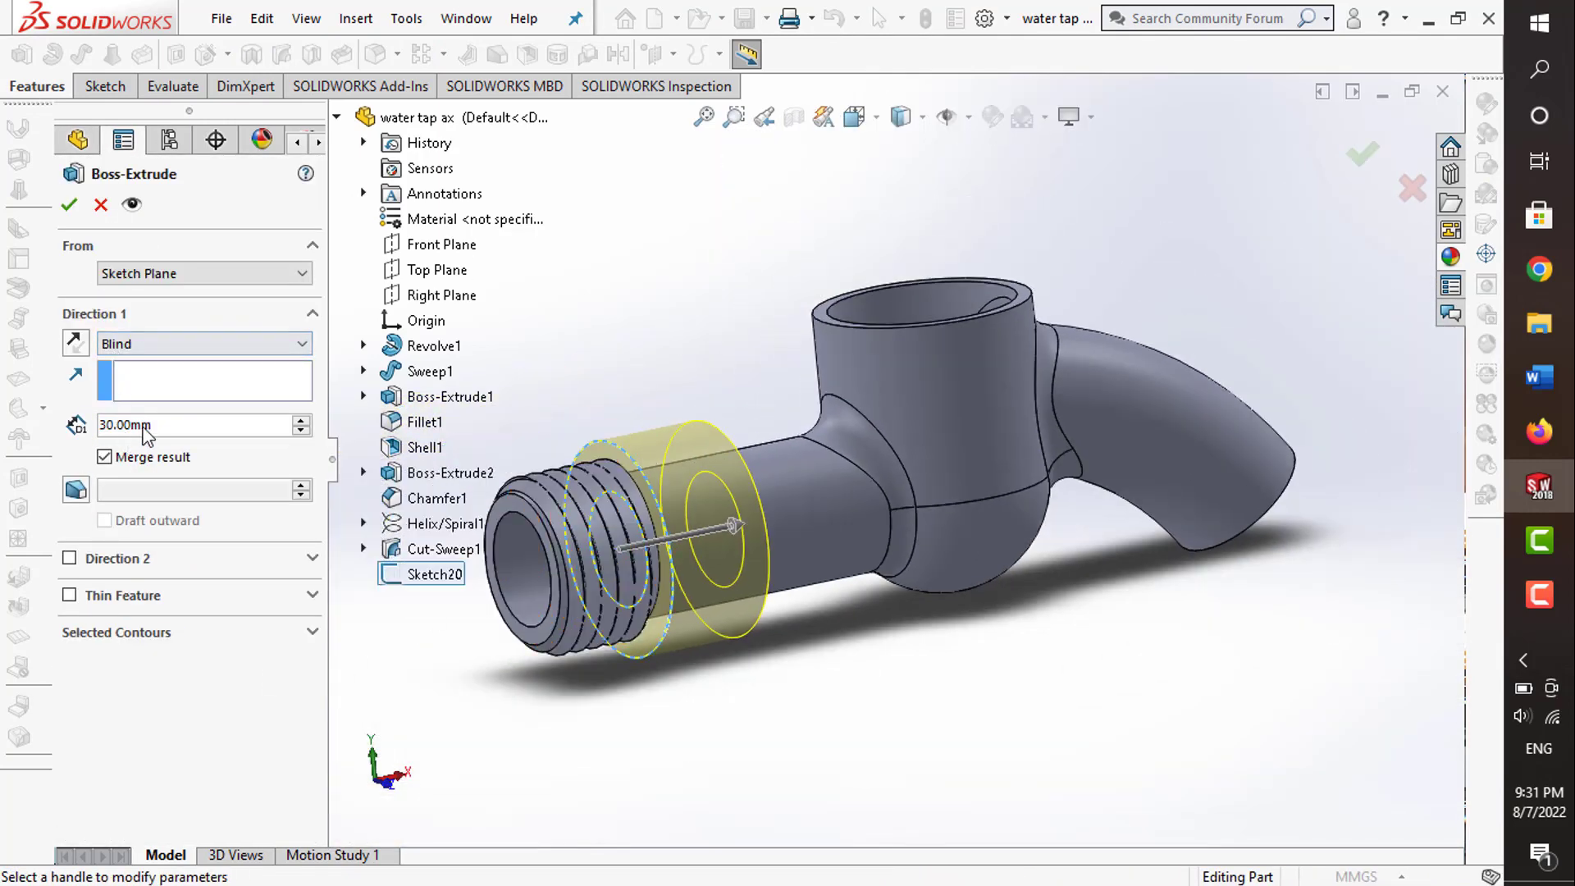
{"action": "type", "text": "10"}
{"action": "key", "text": "Return"}
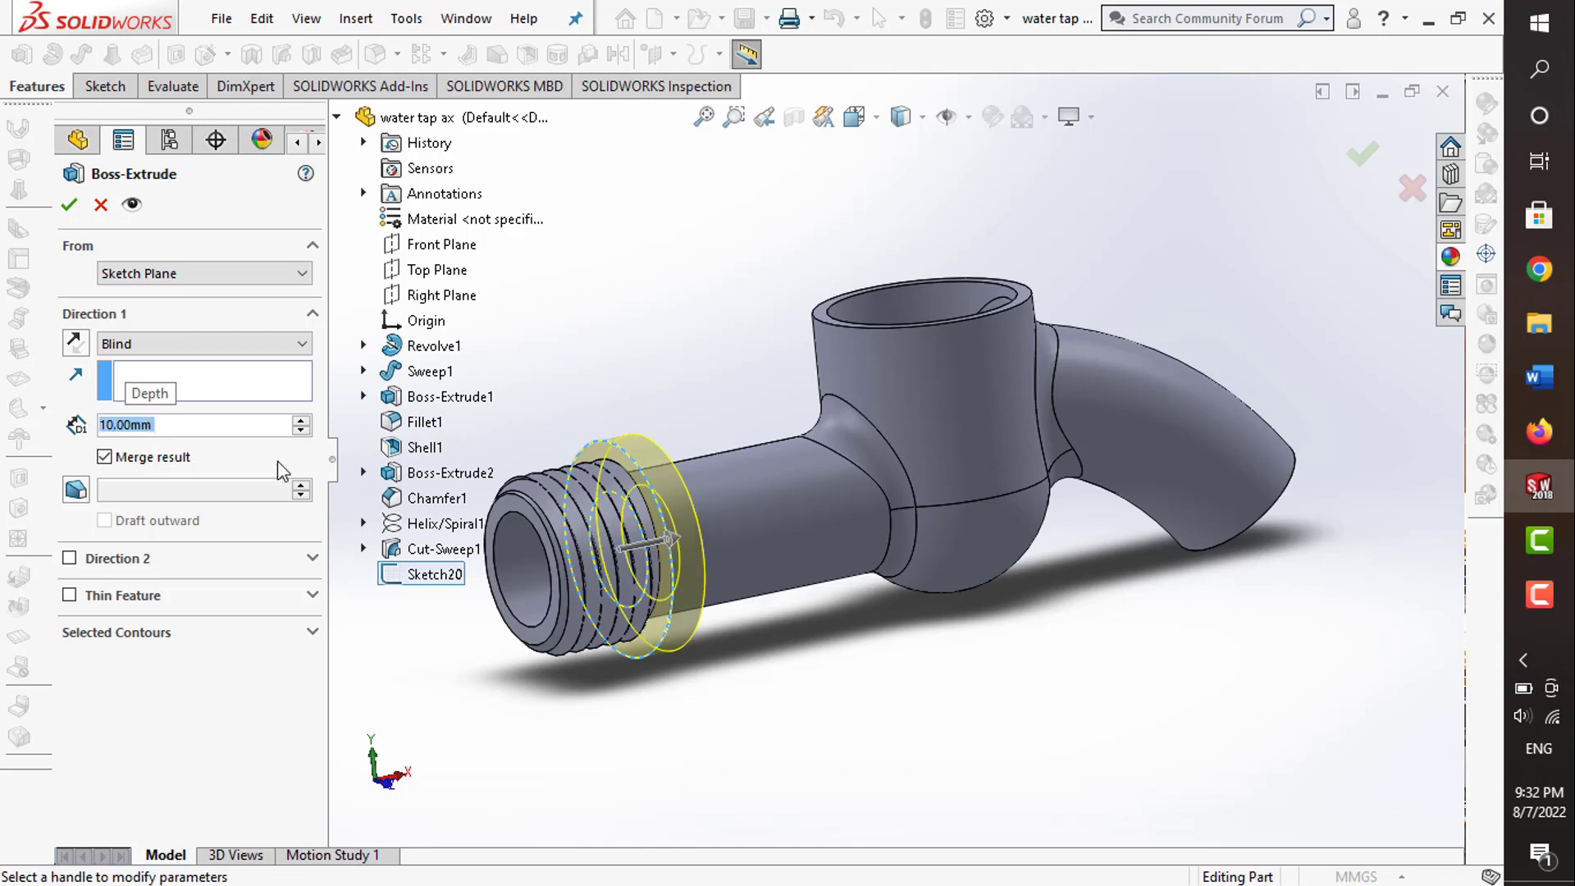
{"action": "middle_click_drag", "start_coordinate": [553, 420], "coordinate": [544, 416]}
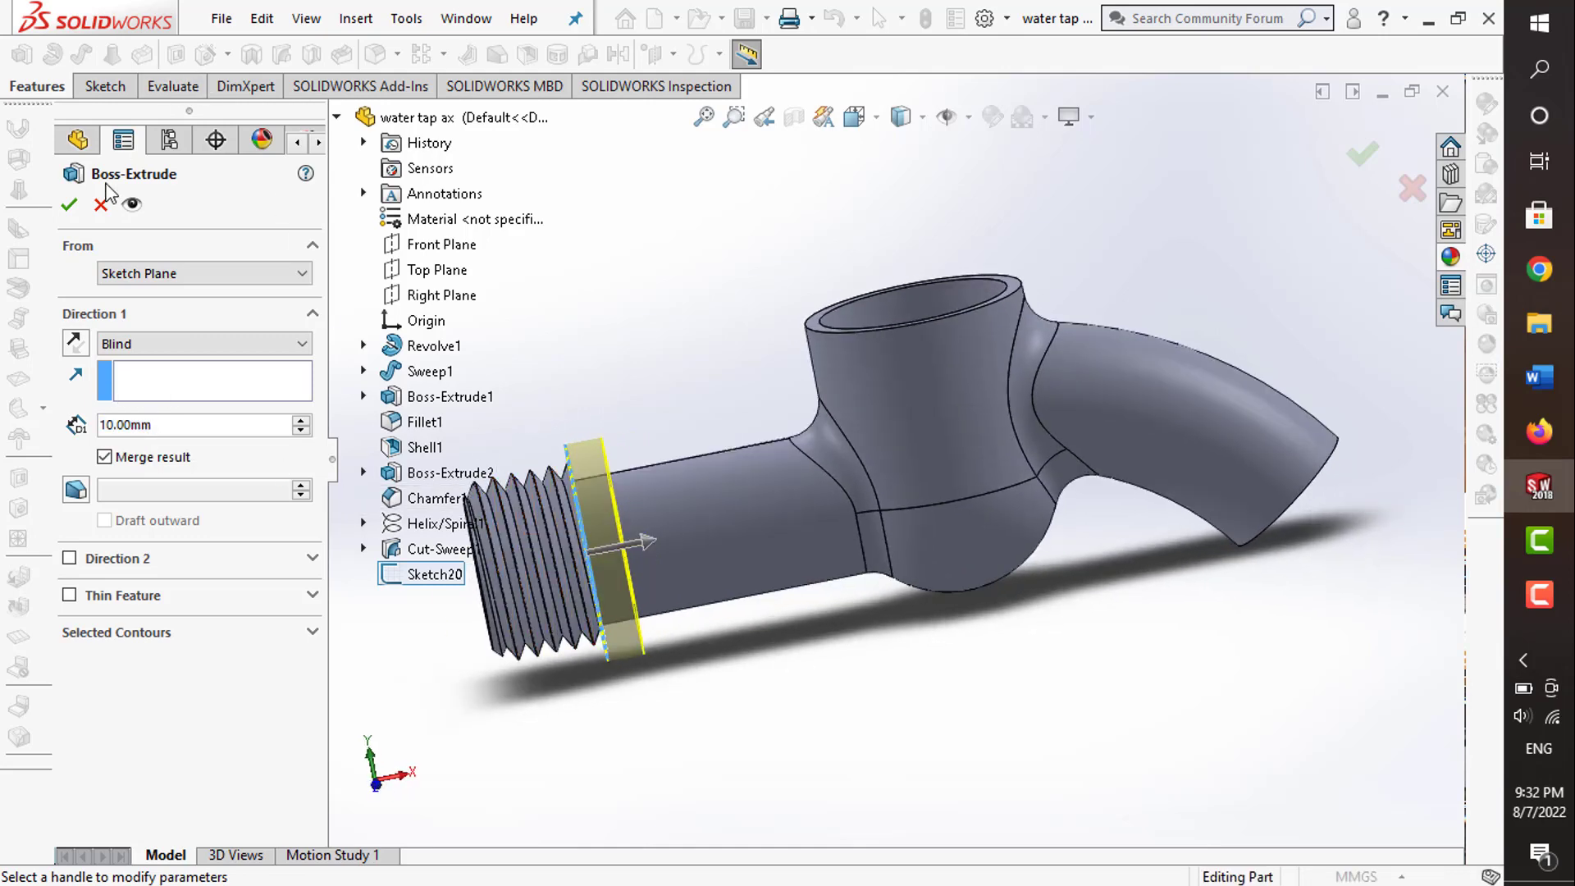
{"action": "left_click", "coordinate": [69, 204]}
{"action": "mouse_move", "coordinate": [657, 497]}
{"action": "middle_mouse_down"}
{"action": "mouse_move", "coordinate": [710, 469]}
{"action": "mouse_move", "coordinate": [538, 404]}
{"action": "middle_mouse_up"}
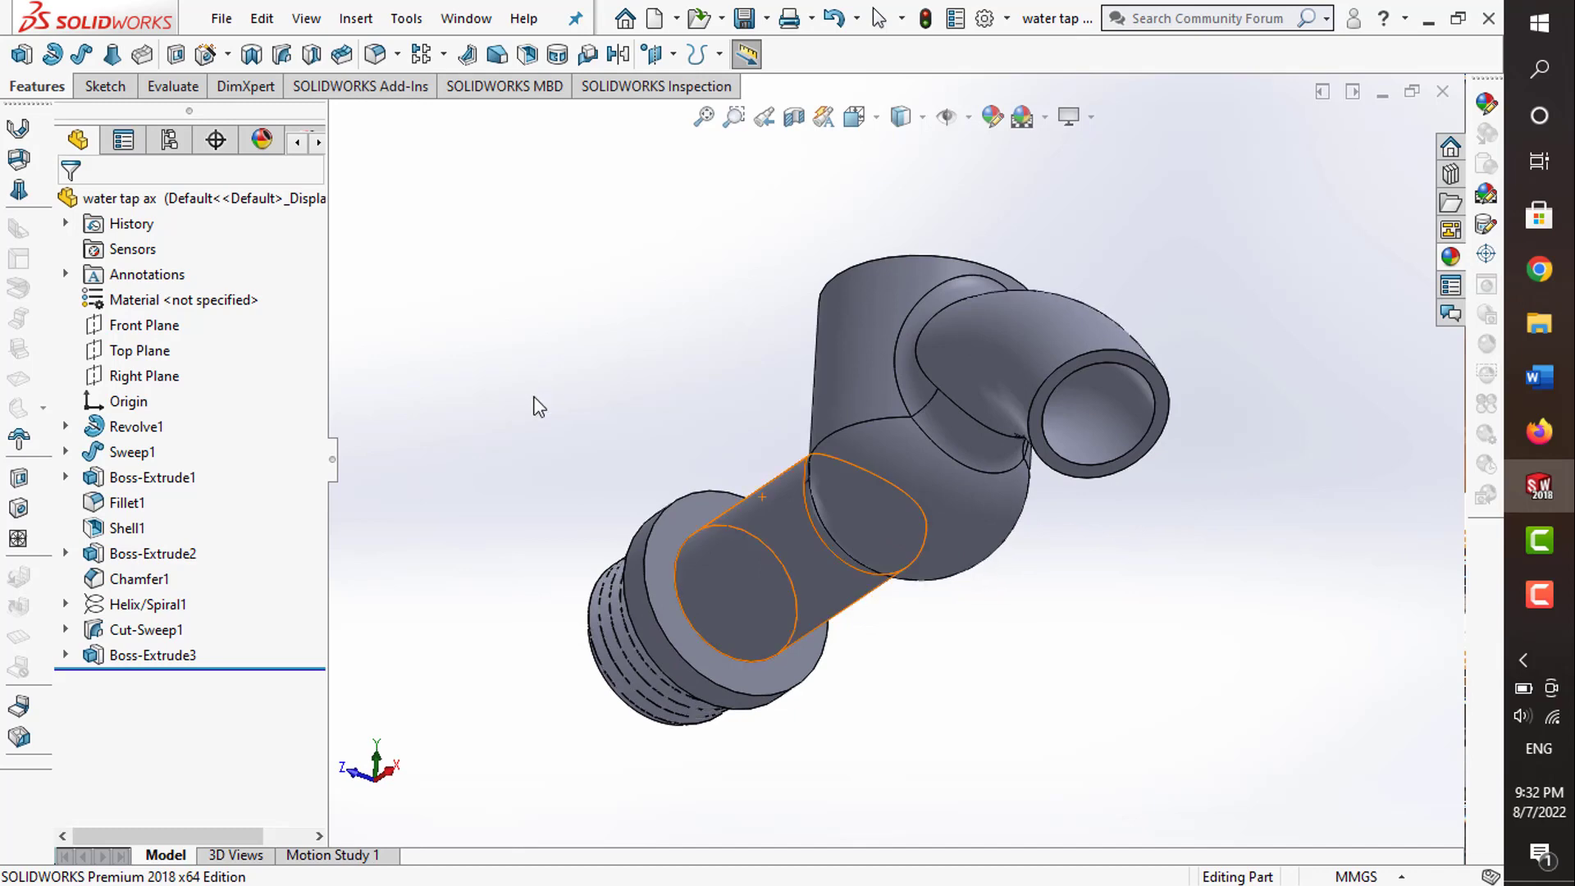
- Sketch on the spout's end face with its 32 mm inner edge converted in
{"action": "left_click", "coordinate": [105, 86]}
{"action": "left_click", "coordinate": [22, 54]}
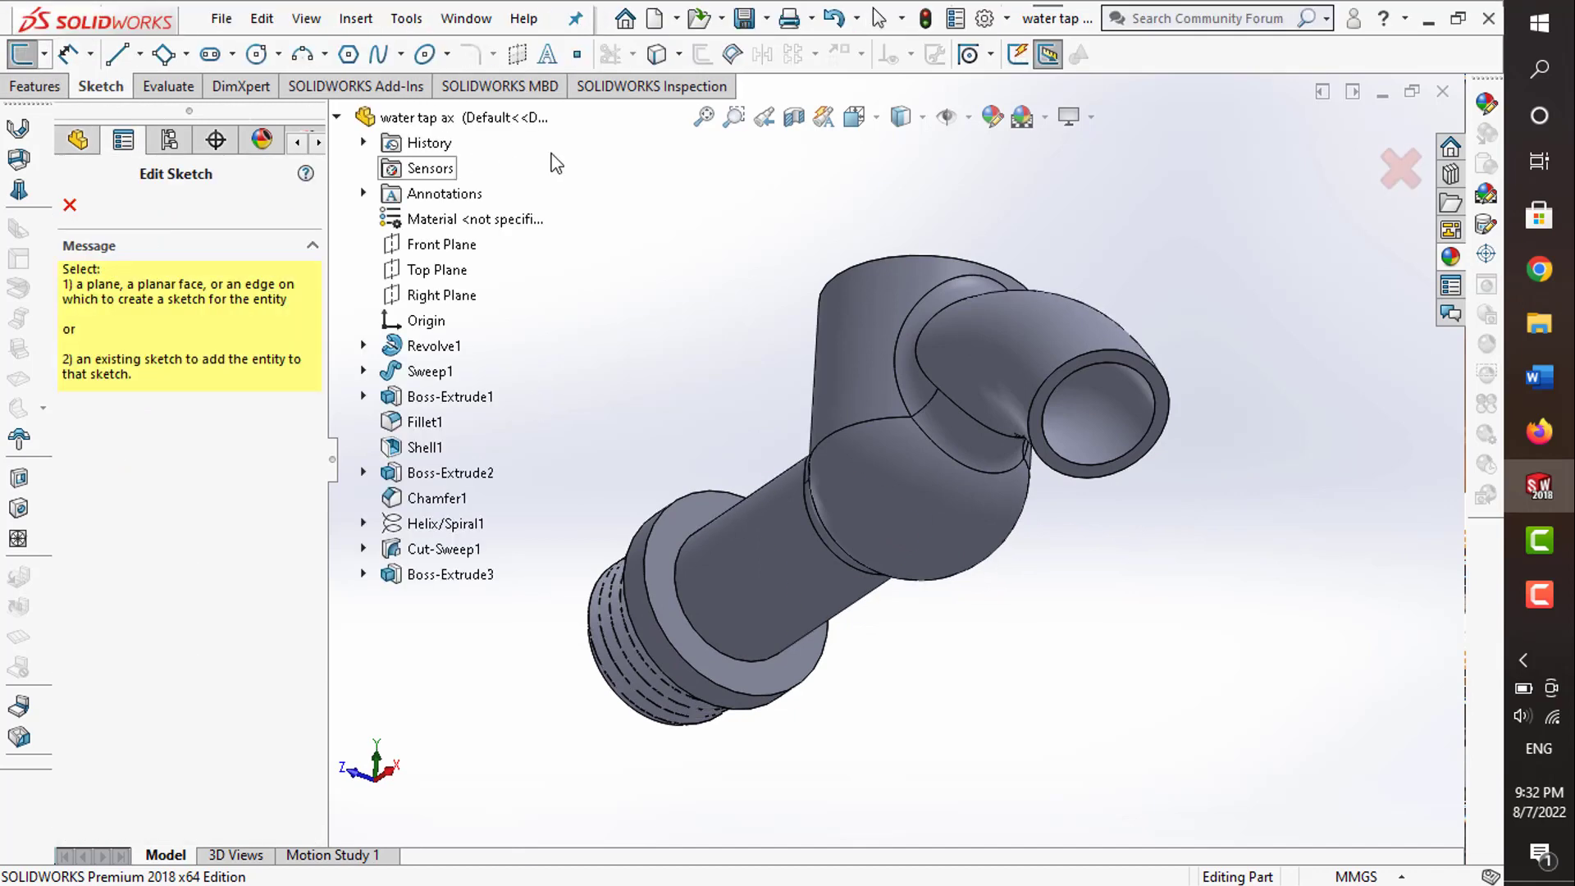
{"action": "left_click", "coordinate": [1169, 447]}
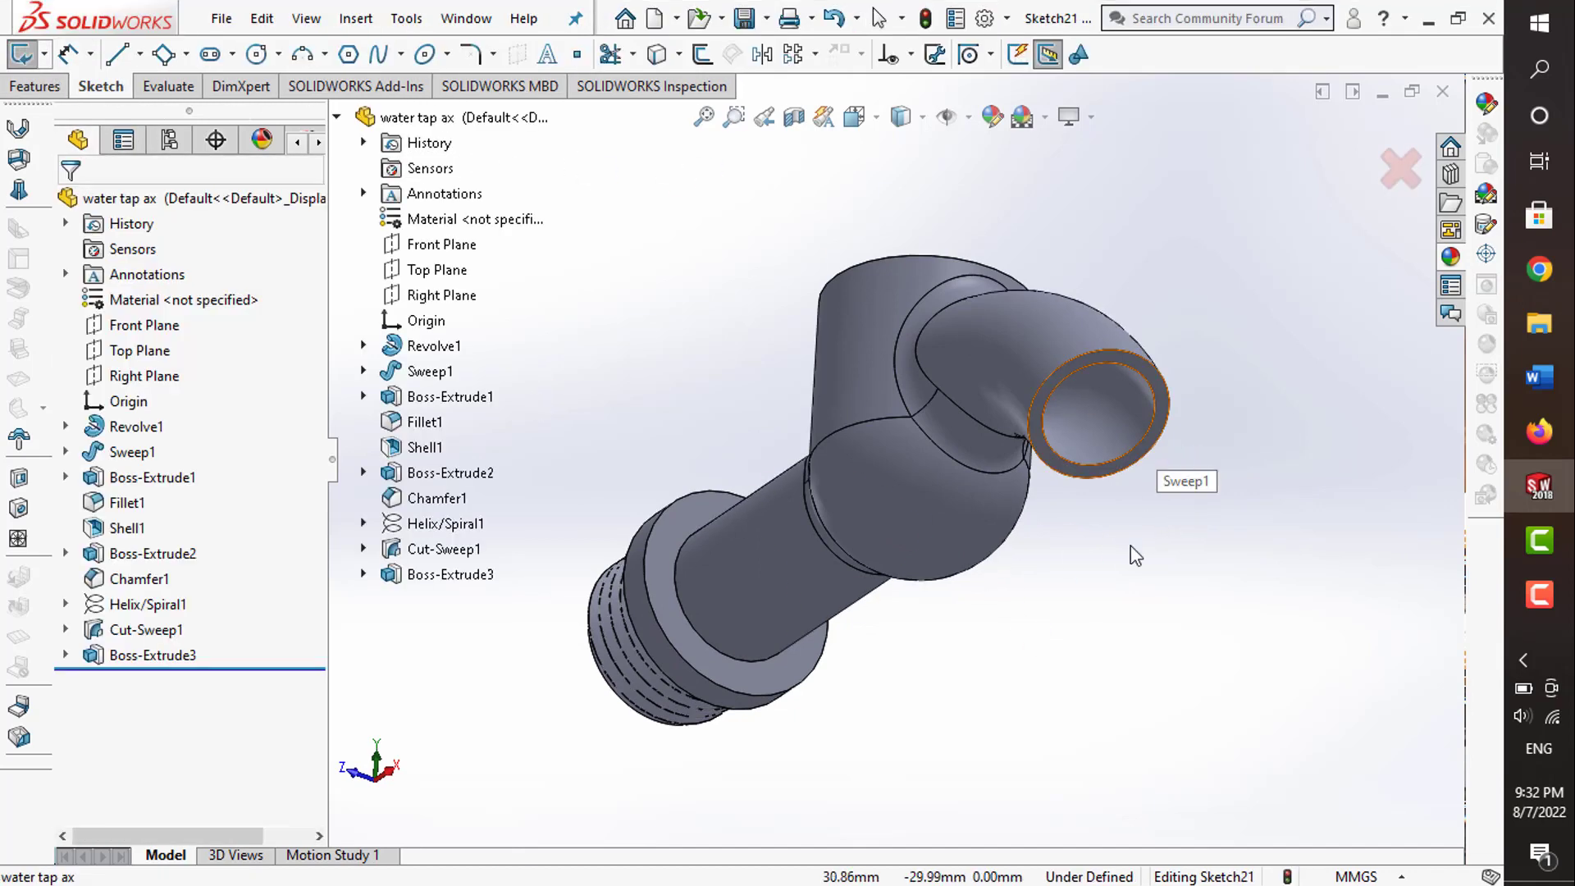
{"action": "left_click", "coordinate": [701, 54]}
{"action": "left_click", "coordinate": [1132, 457]}
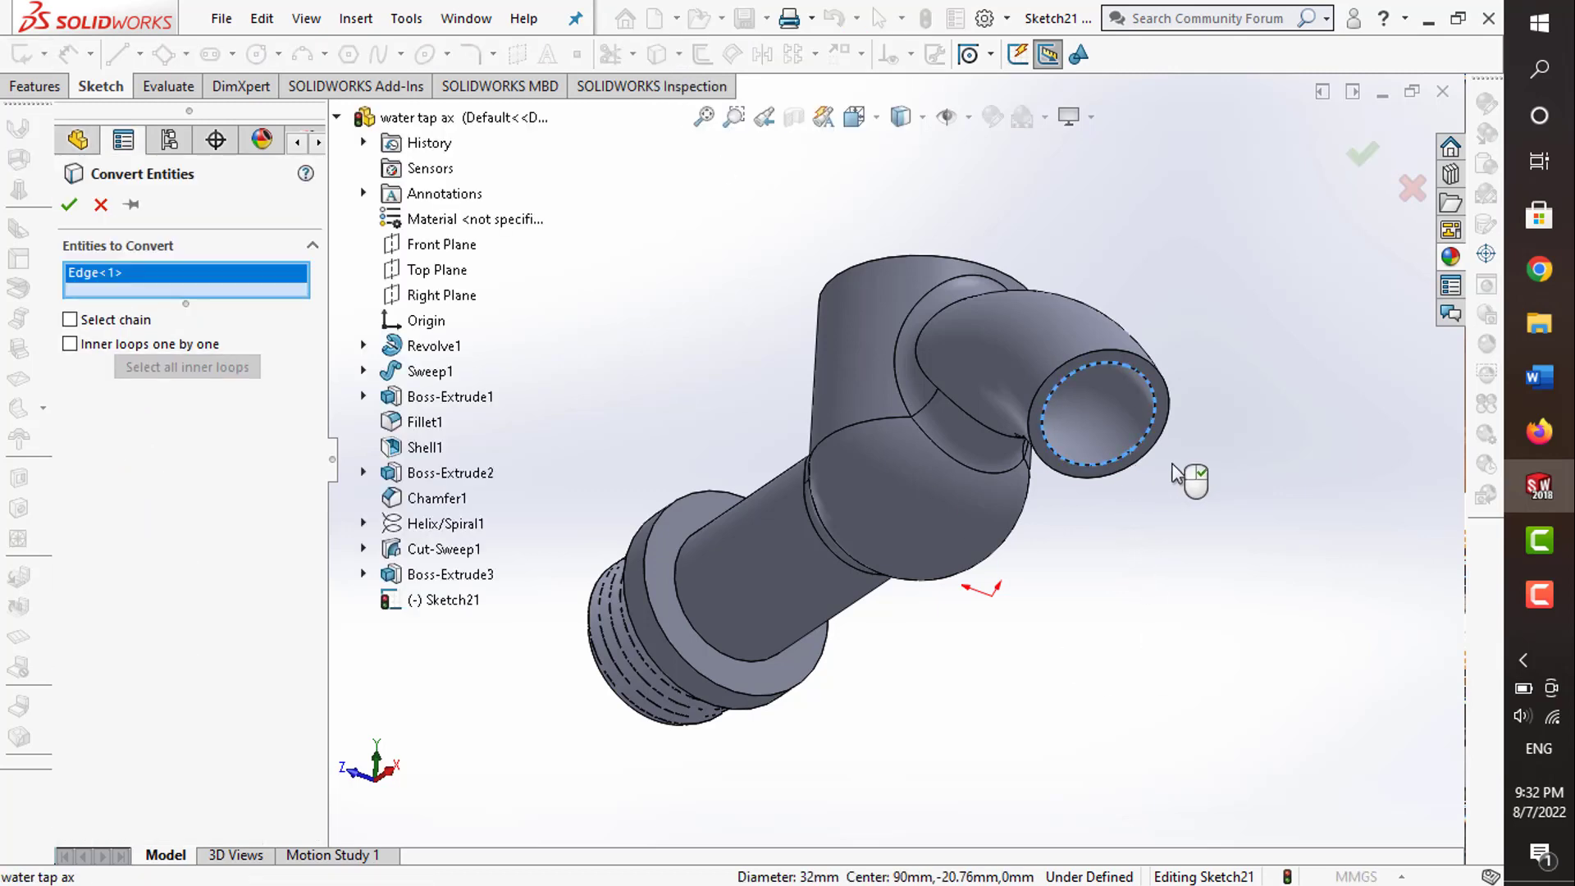
{"action": "left_click", "coordinate": [1362, 151]}
{"action": "left_click", "coordinate": [1362, 151]}
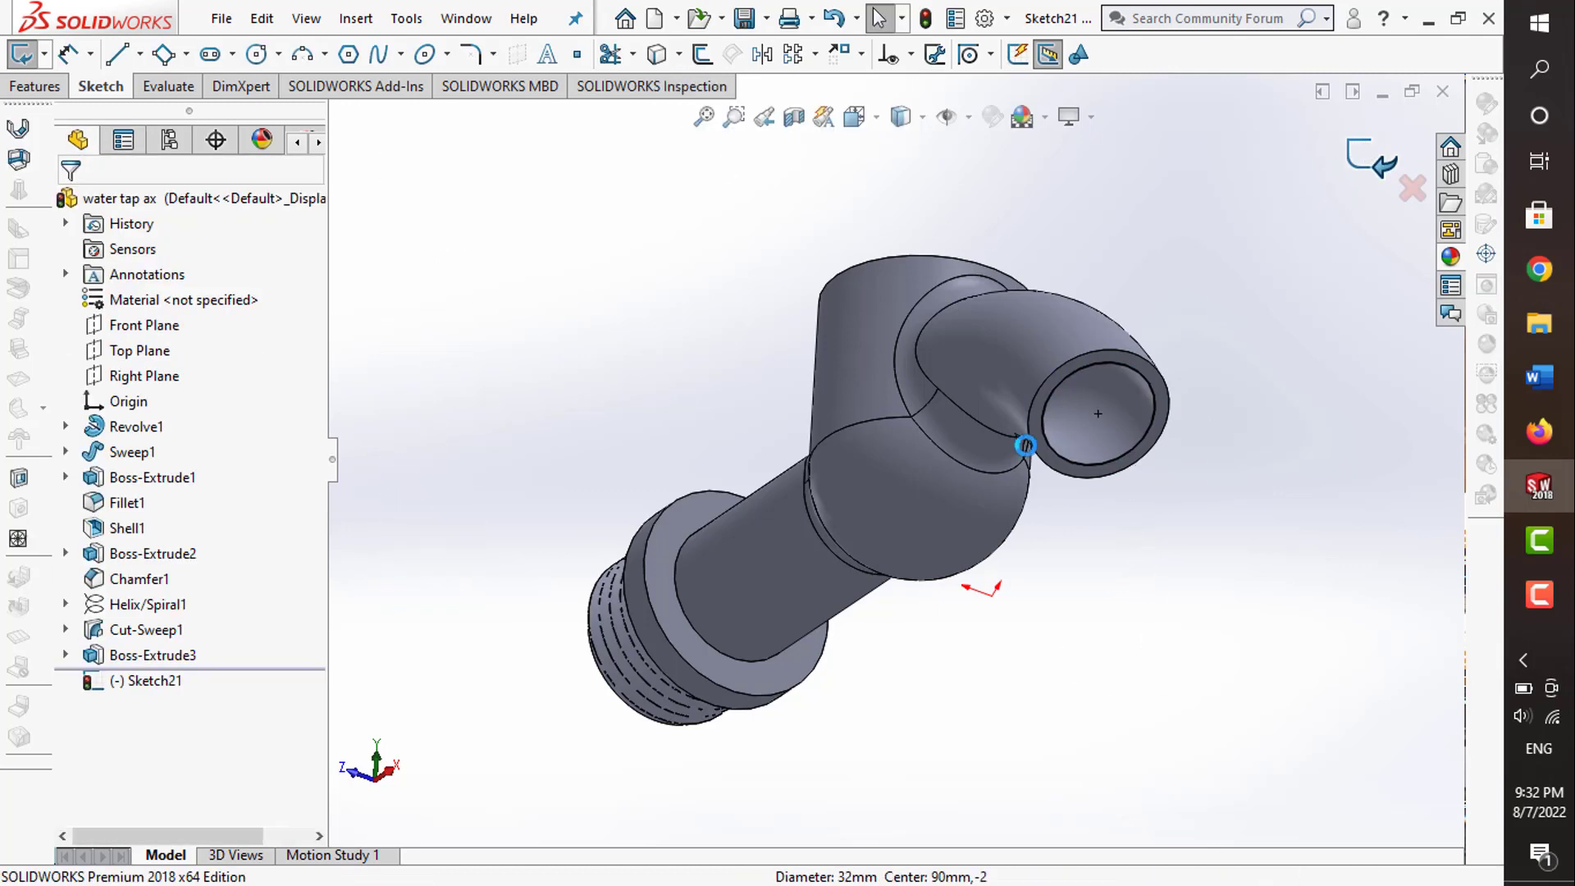
- Extrude the spout sketch 10 mm as a thin feature with 10 mm walls
{"action": "left_click", "coordinate": [51, 91]}
{"action": "left_click", "coordinate": [21, 54]}
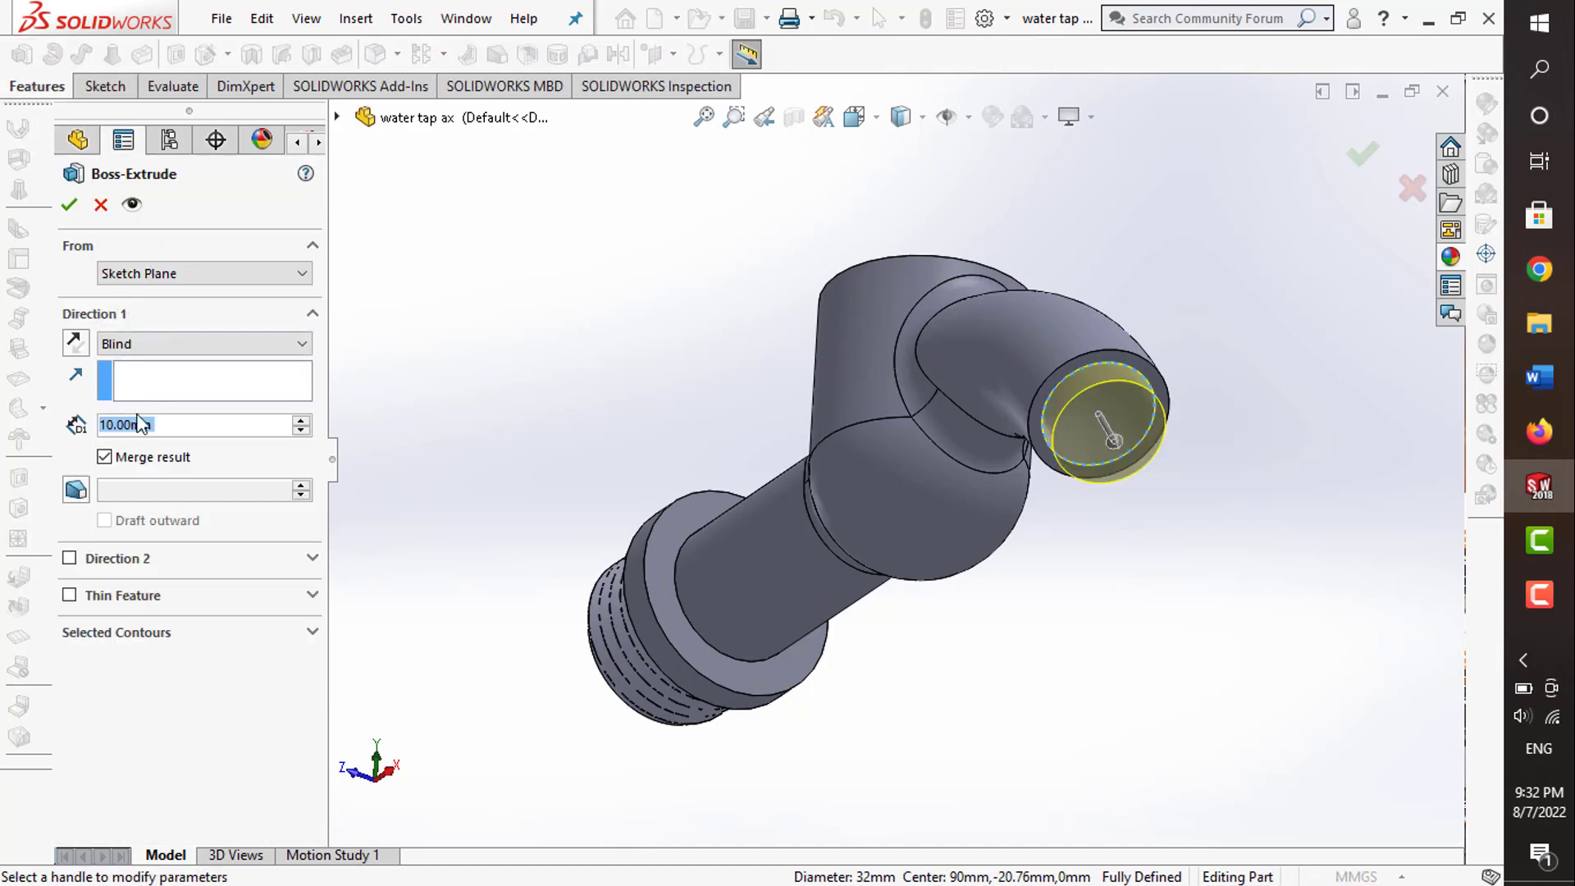
{"action": "left_click", "coordinate": [90, 595]}
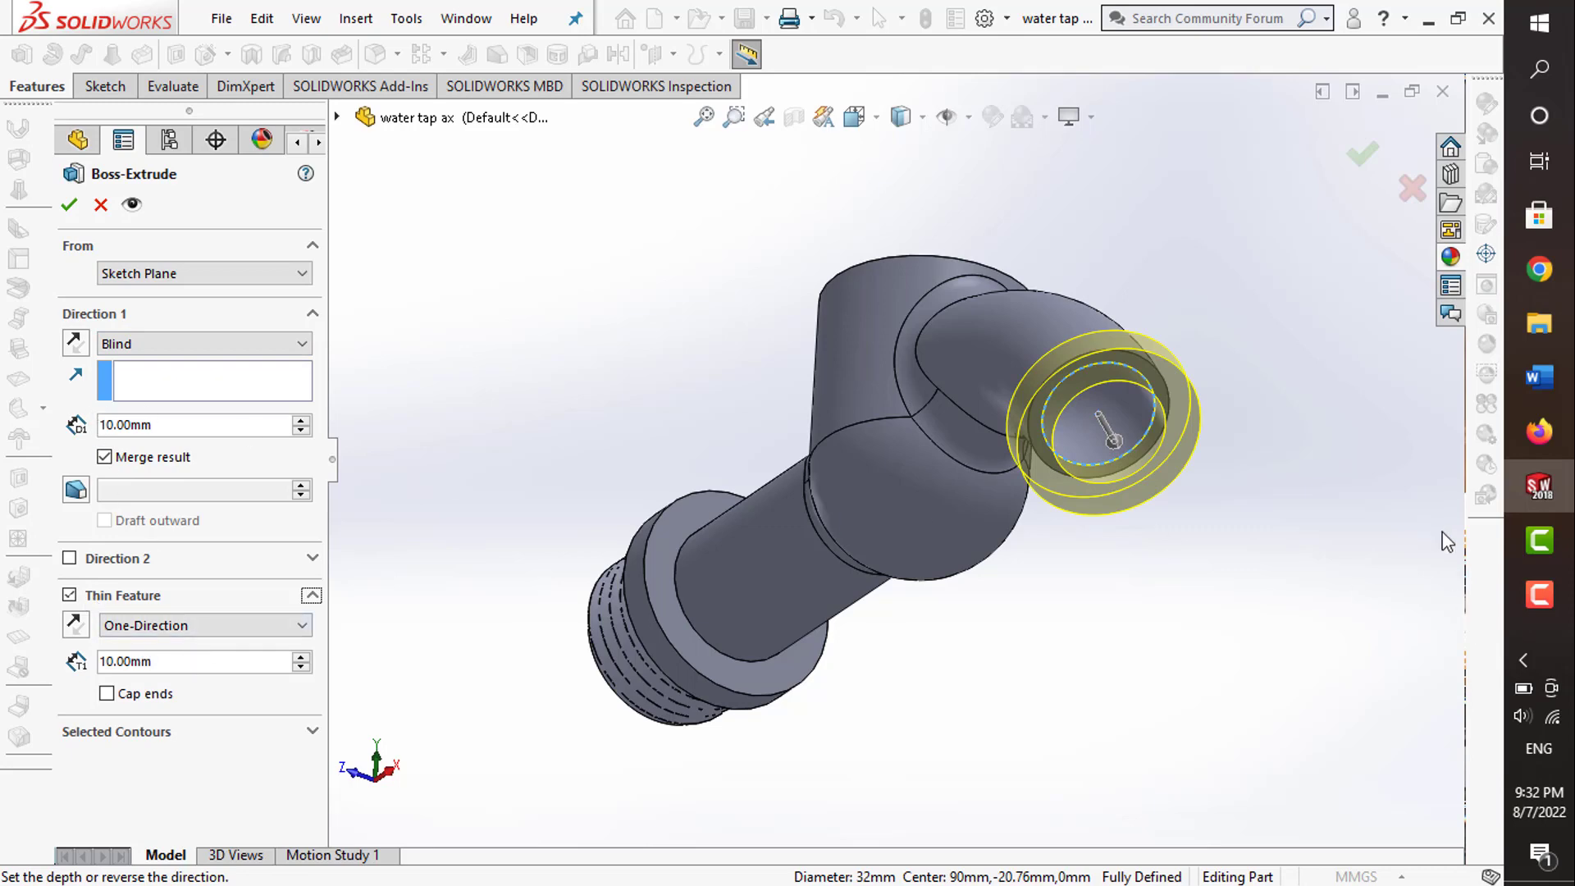
{"action": "middle_click_drag", "start_coordinate": [1310, 647], "coordinate": [1310, 272]}
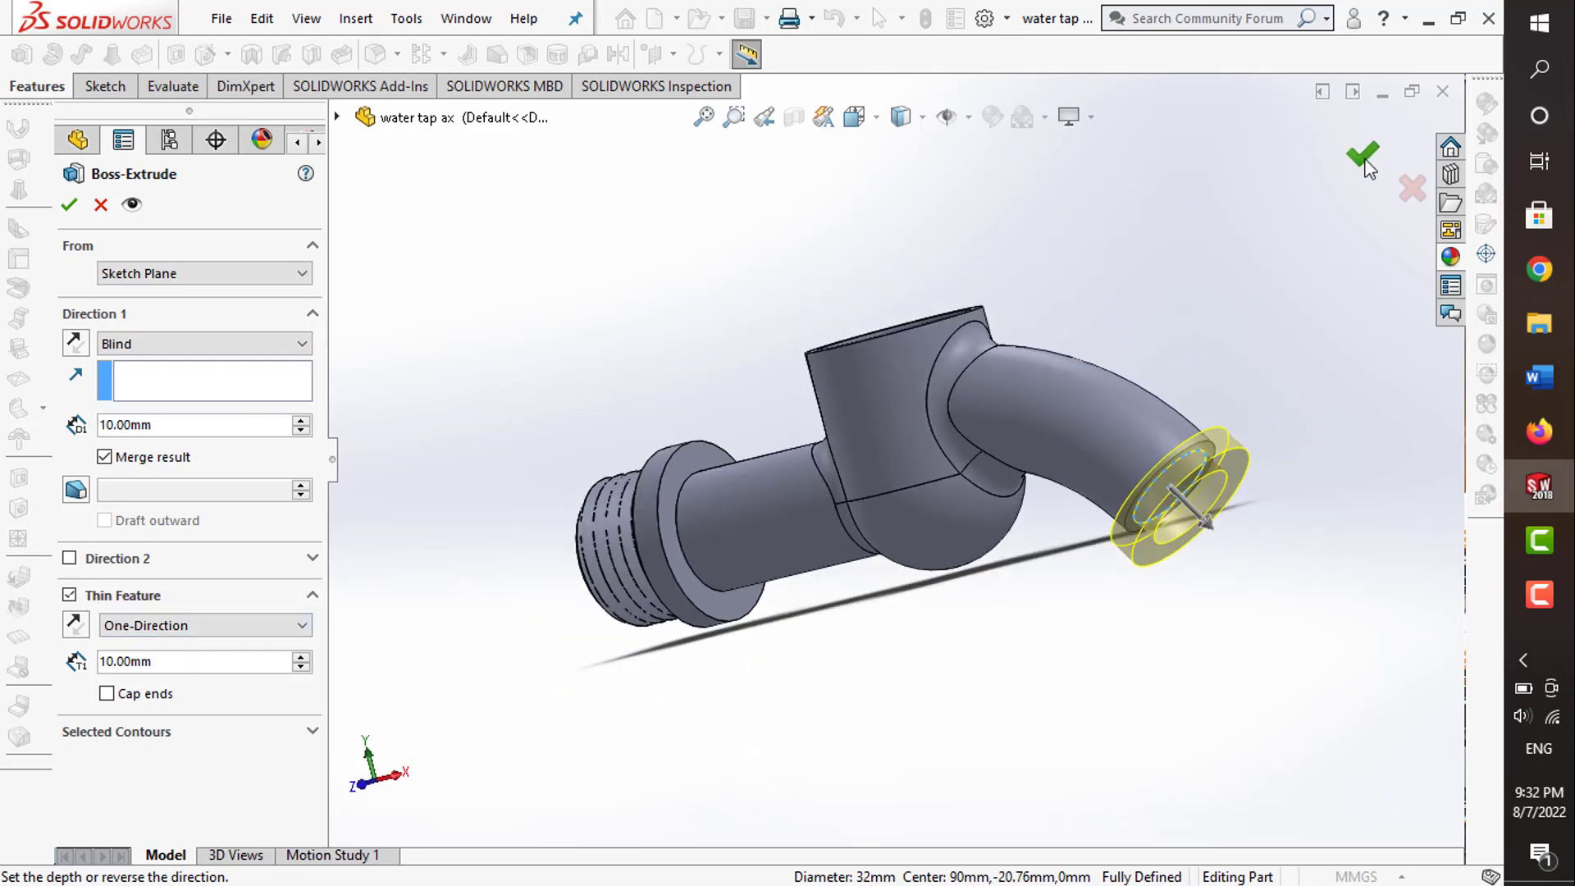
{"action": "key", "text": "Return"}
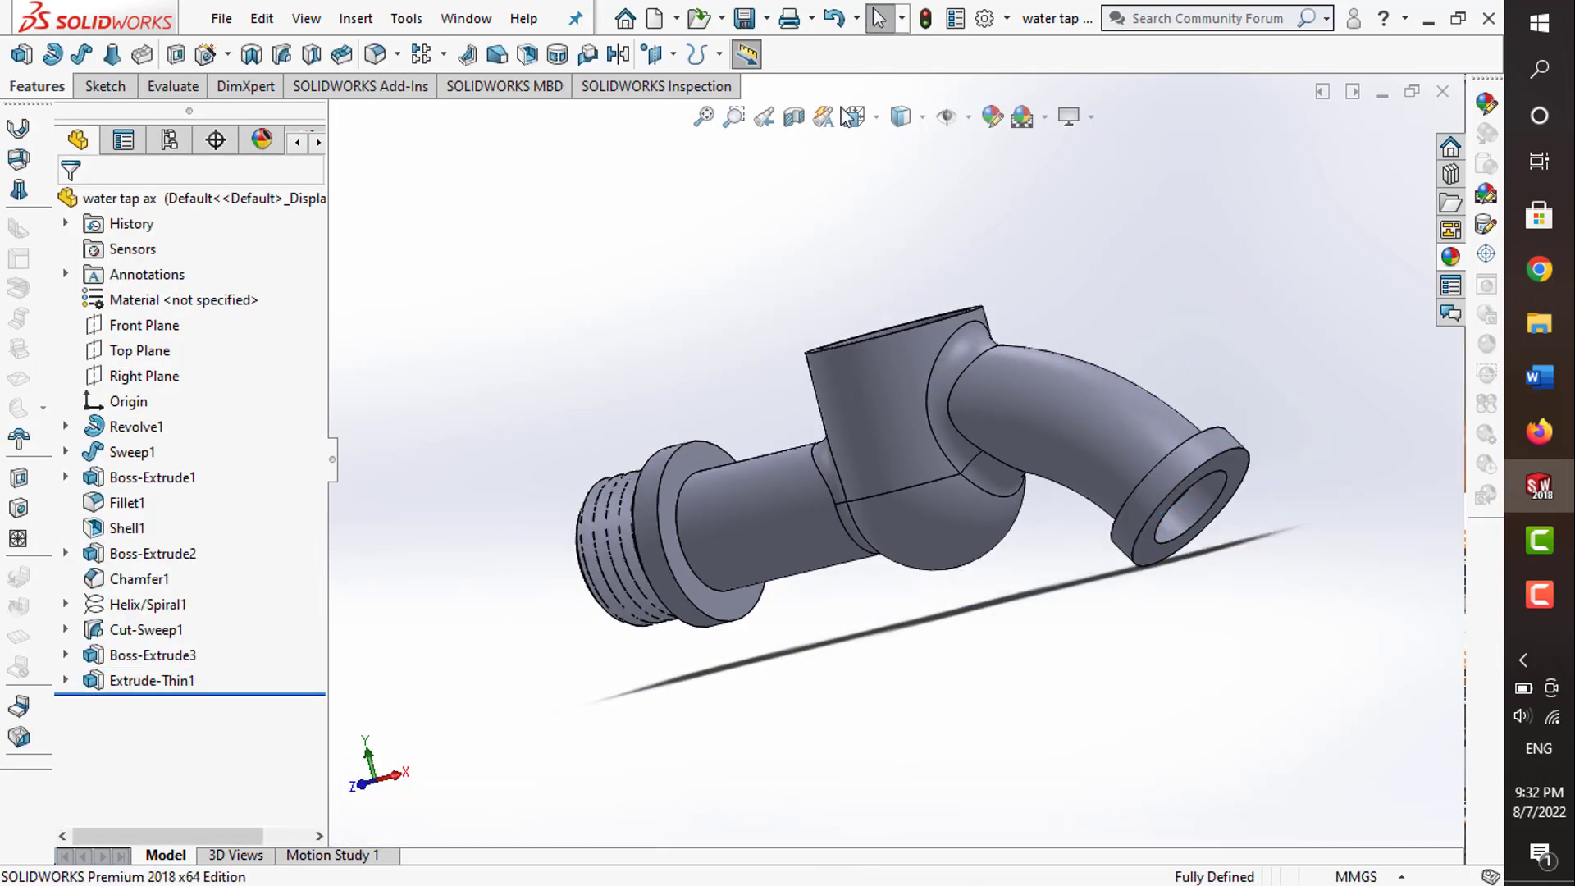
{"action": "middle_click_drag", "start_coordinate": [845, 115], "coordinate": [938, 398]}
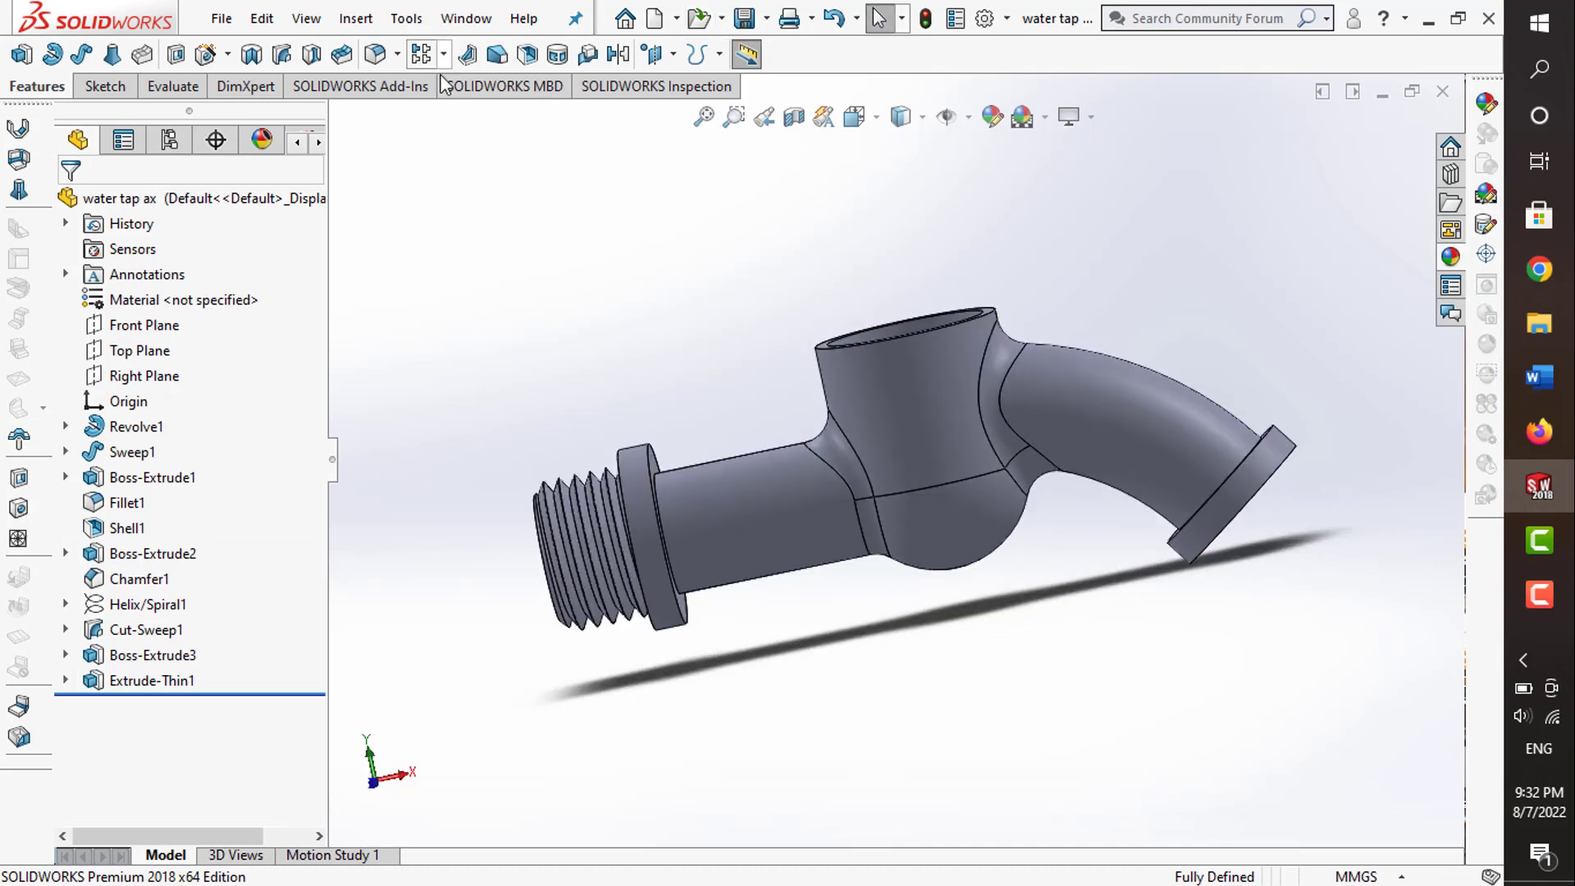
- Round the inlet flange's front edge and two spout rim faces with 2 mm fillets
{"action": "left_click", "coordinate": [375, 54]}
{"action": "scroll", "coordinate": [671, 522], "scroll_direction": "down", "scroll_amount": 3}
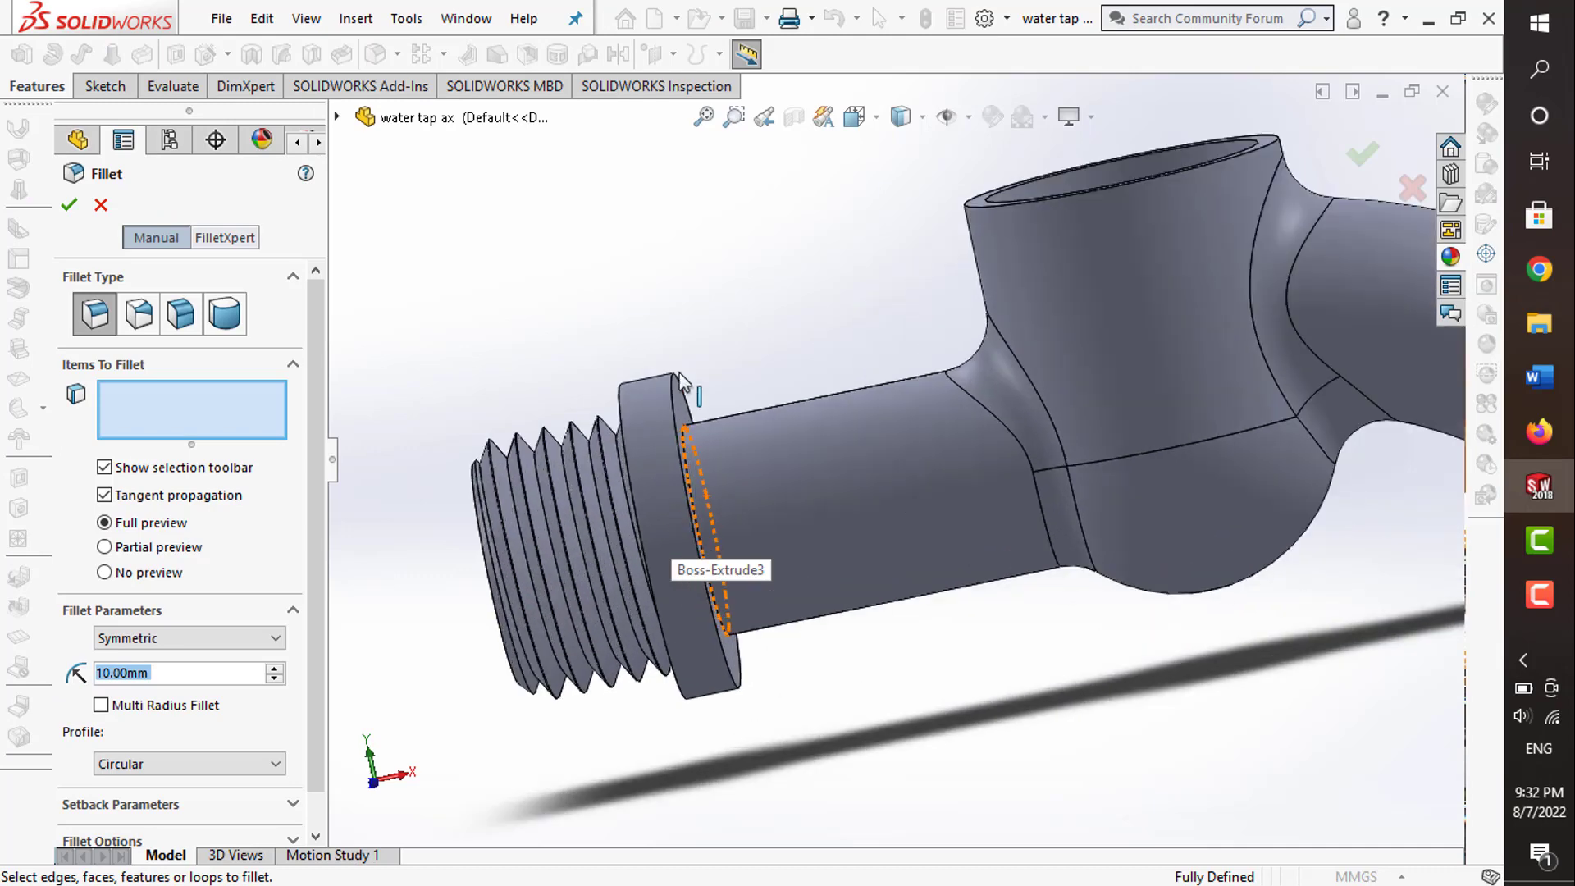
{"action": "type", "text": "2"}
{"action": "key", "text": "Return"}
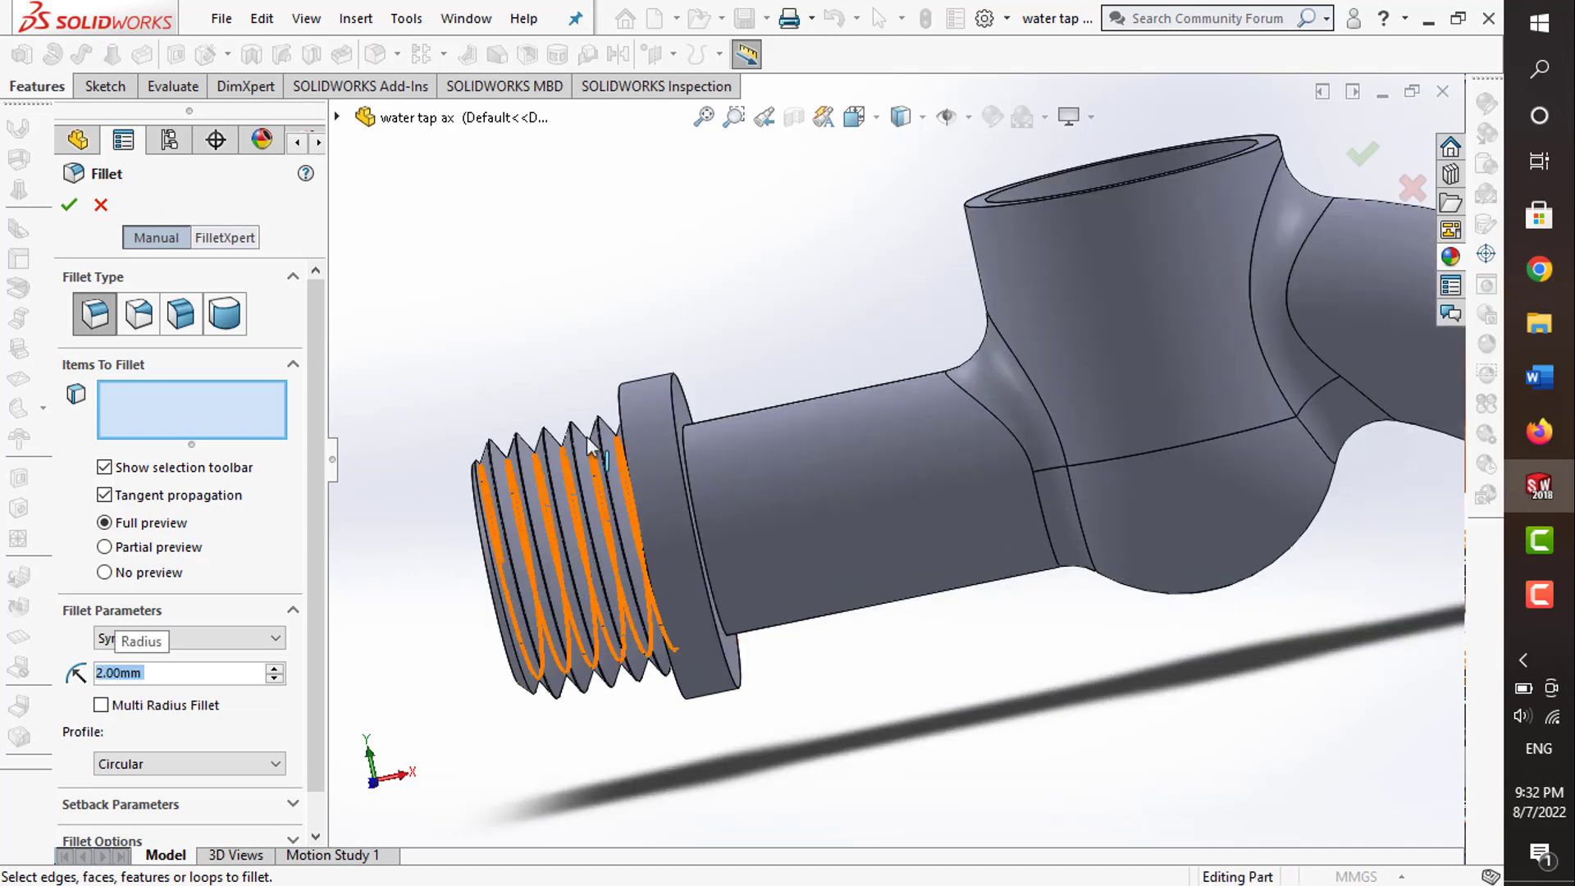
{"action": "left_click", "coordinate": [636, 410]}
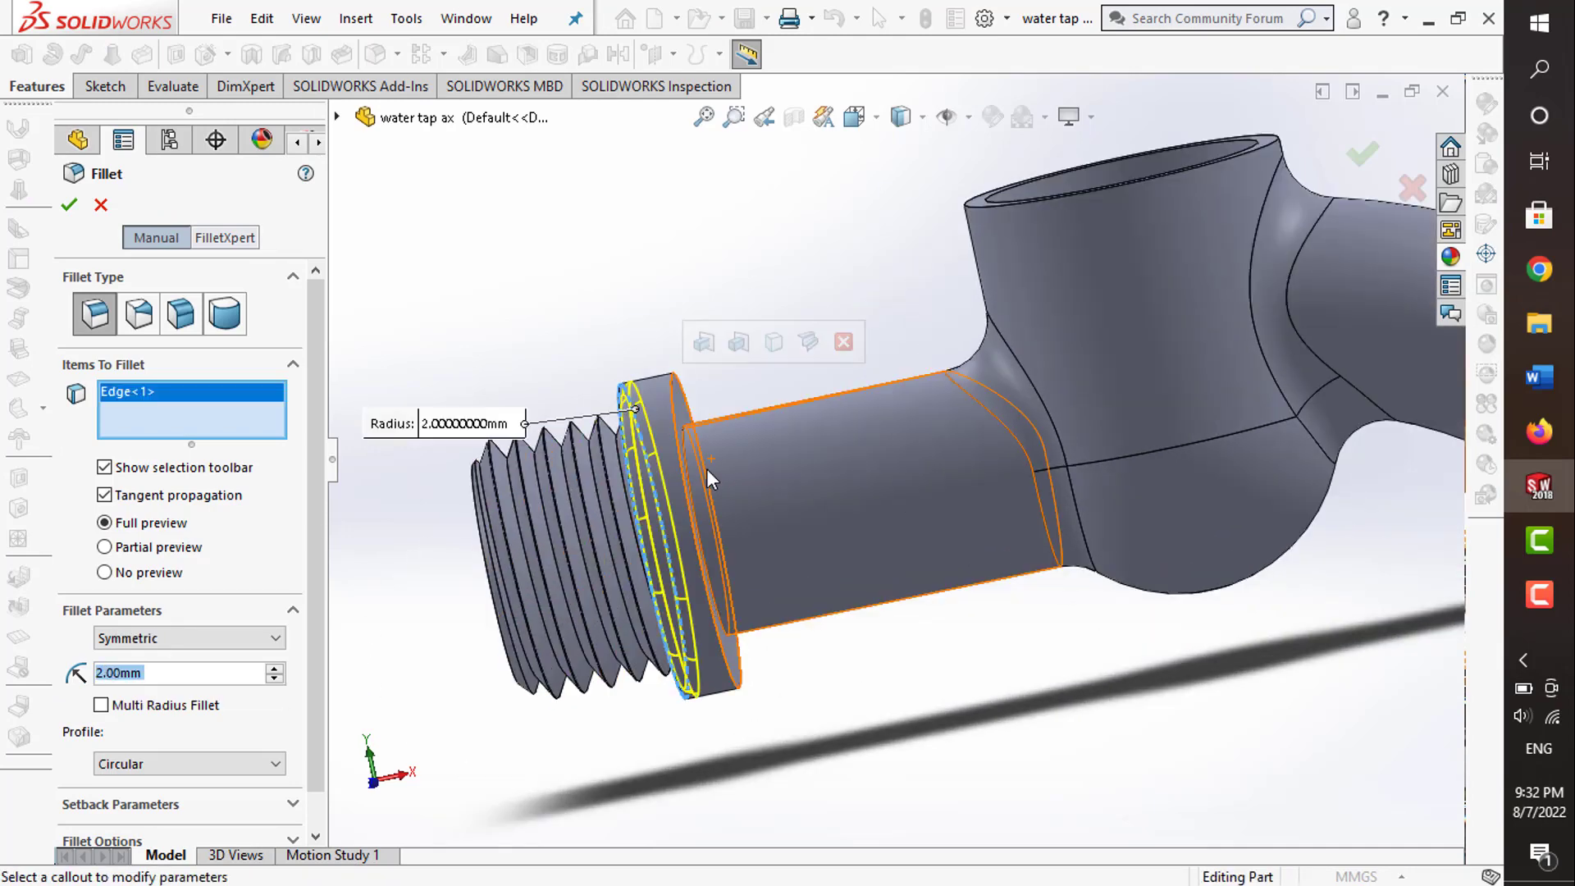
{"action": "left_click", "coordinate": [683, 410]}
{"action": "scroll", "coordinate": [683, 466], "scroll_direction": "up", "scroll_amount": 3}
{"action": "scroll", "coordinate": [1245, 421], "scroll_direction": "down", "scroll_amount": 3}
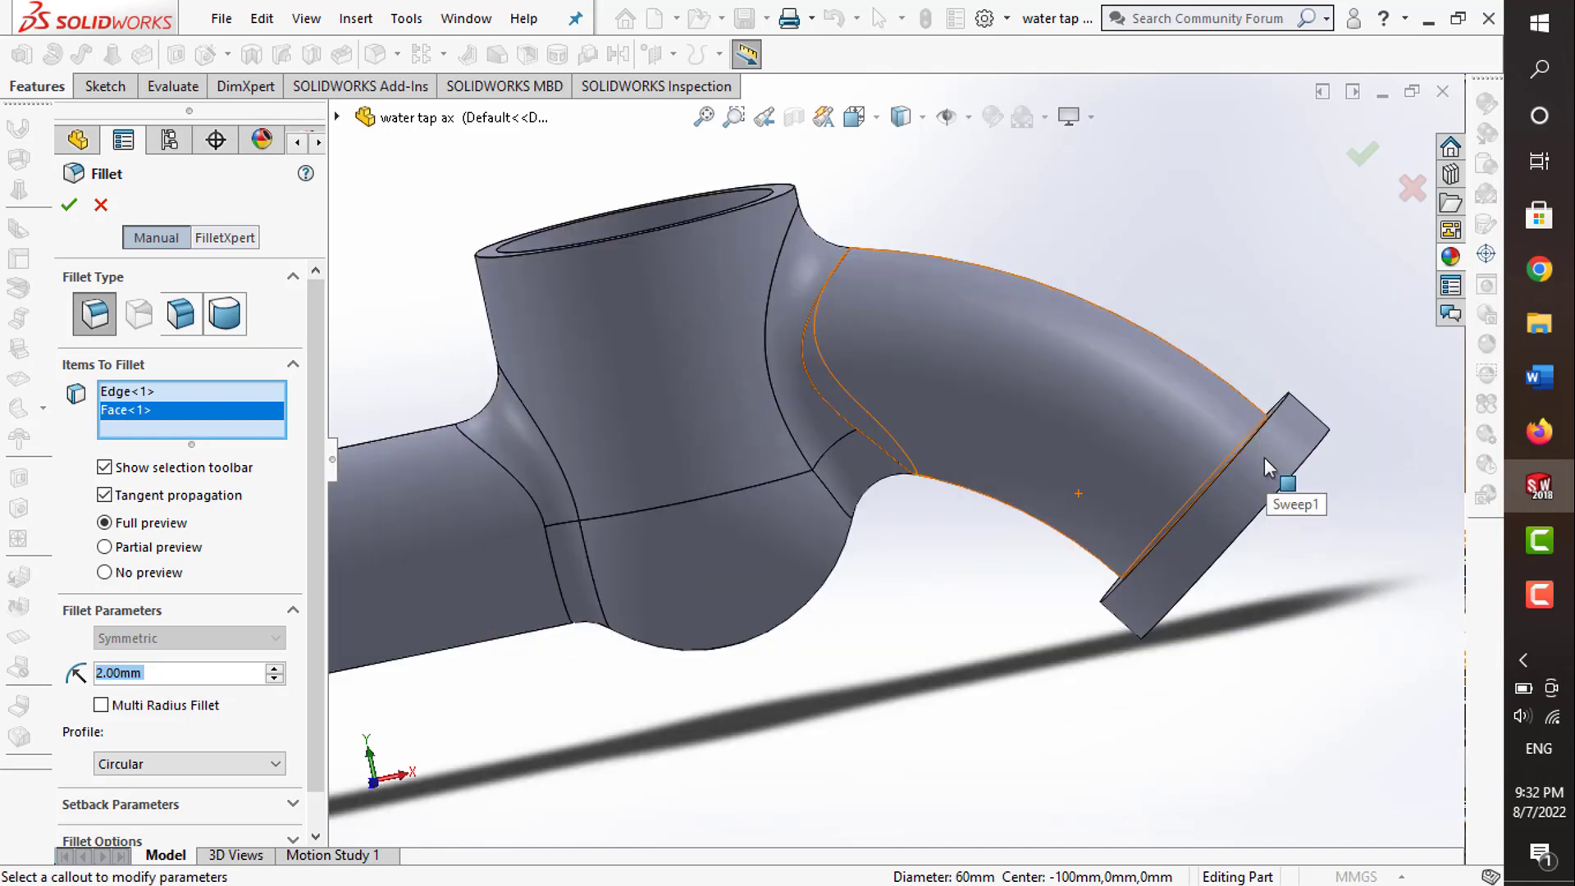
{"action": "left_click", "coordinate": [1264, 456]}
{"action": "middle_click_drag", "start_coordinate": [1263, 456], "coordinate": [1239, 420]}
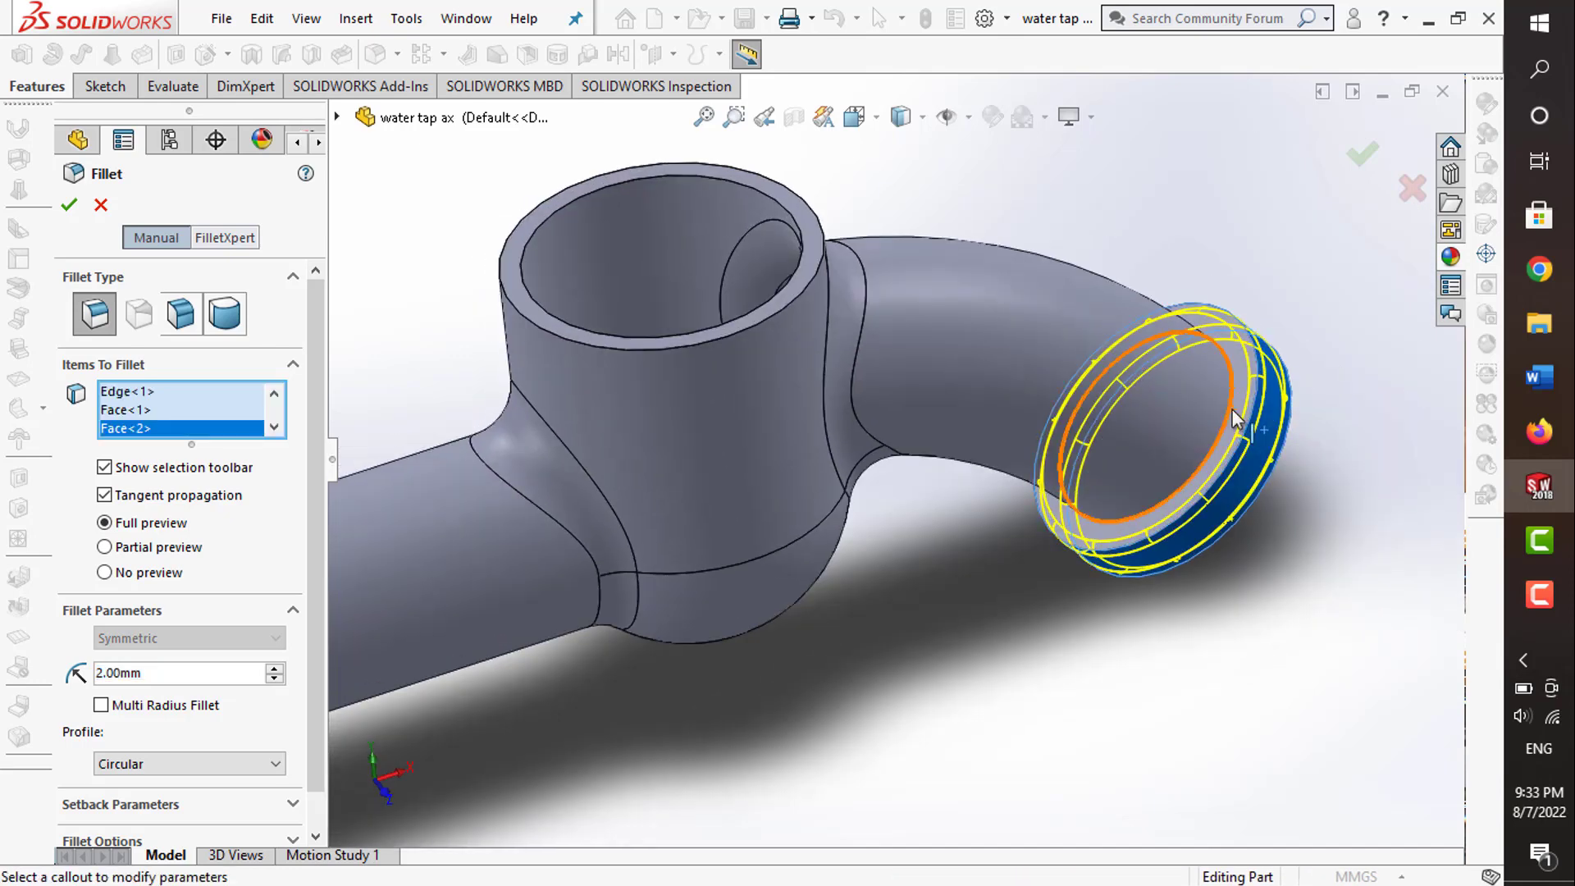
{"action": "left_click", "coordinate": [1237, 420]}
{"action": "left_click", "coordinate": [1361, 153]}
{"action": "scroll", "coordinate": [902, 464], "scroll_direction": "up", "scroll_amount": 2}
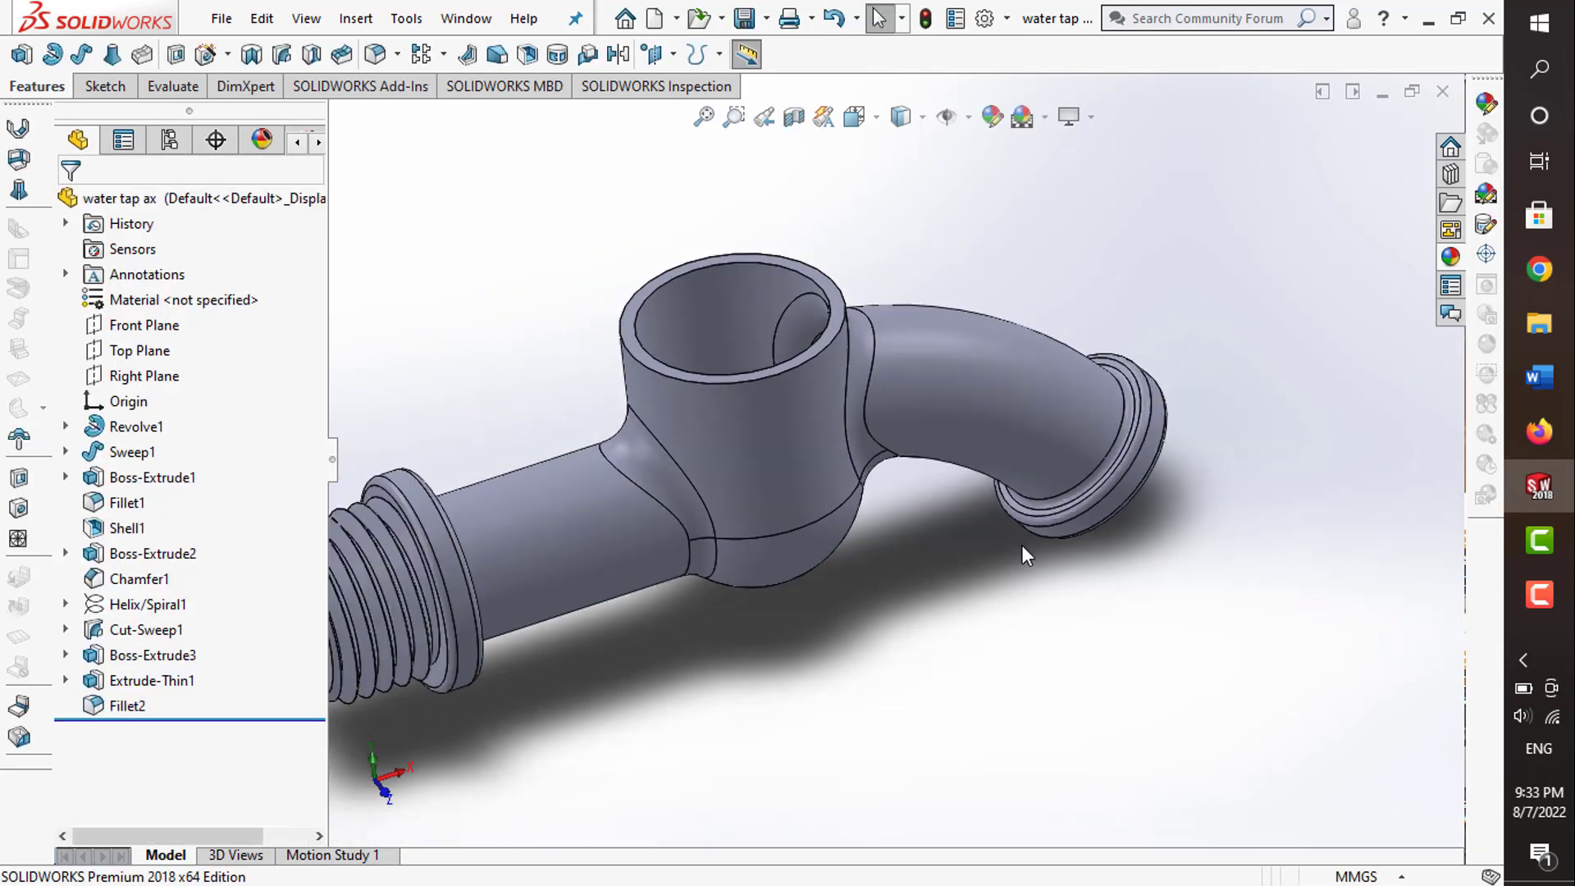
{"action": "mouse_move", "coordinate": [1025, 556]}
{"action": "middle_mouse_down"}
{"action": "mouse_move", "coordinate": [976, 439]}
{"action": "mouse_move", "coordinate": [933, 404]}
{"action": "mouse_move", "coordinate": [835, 429]}
{"action": "mouse_move", "coordinate": [733, 318]}
{"action": "middle_mouse_up"}
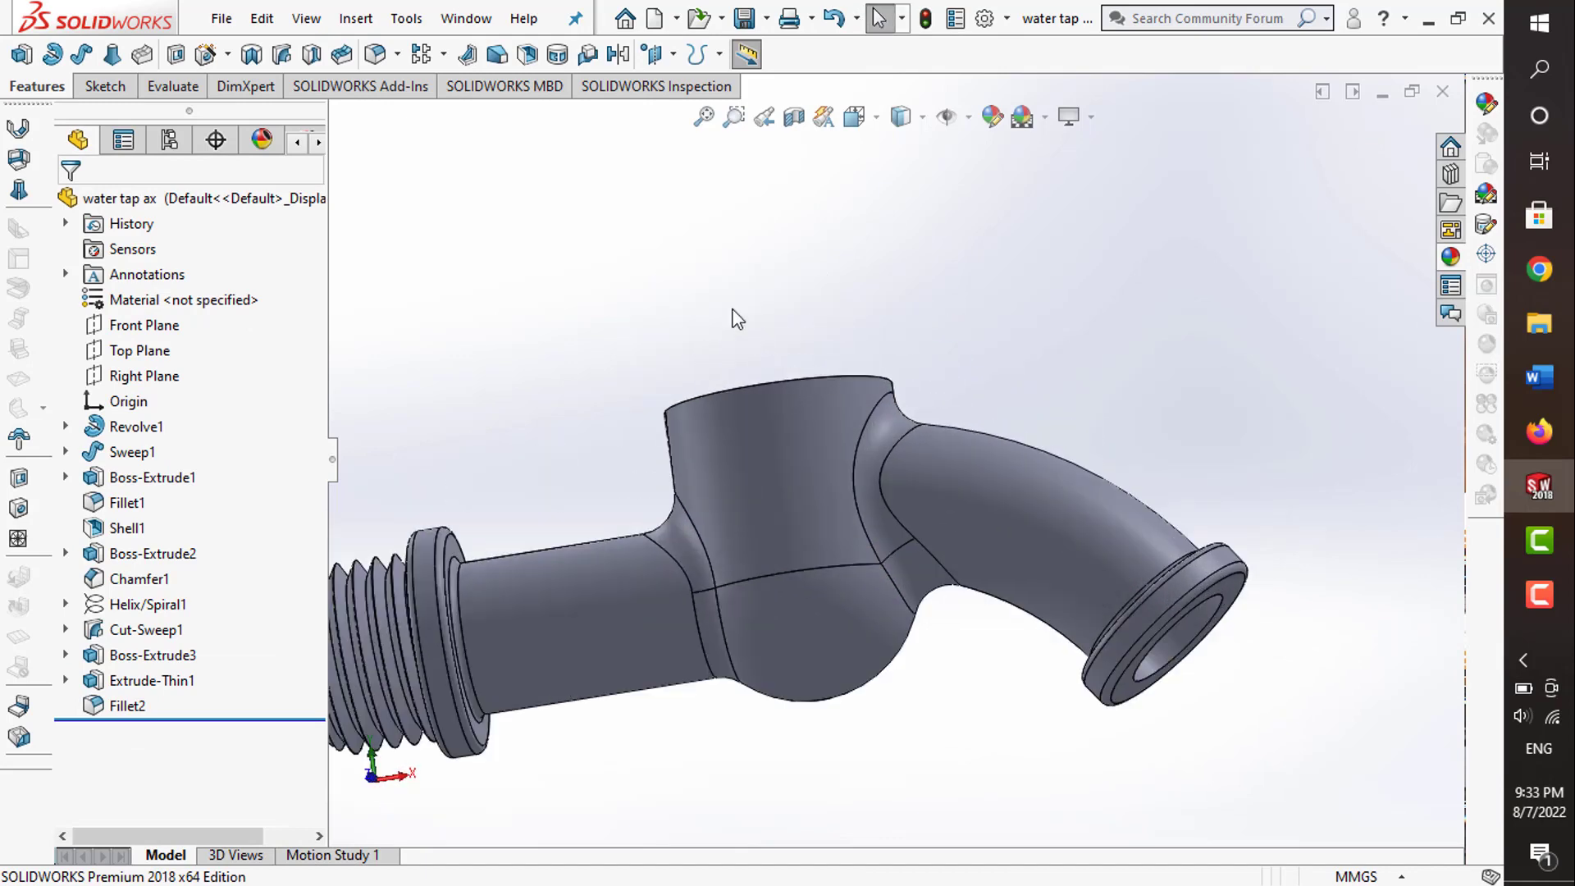
- Start a new sketch on the Front Plane
{"action": "middle_click_drag", "start_coordinate": [822, 267], "coordinate": [958, 402]}
{"action": "left_click", "coordinate": [105, 86]}
{"action": "left_click", "coordinate": [23, 54]}
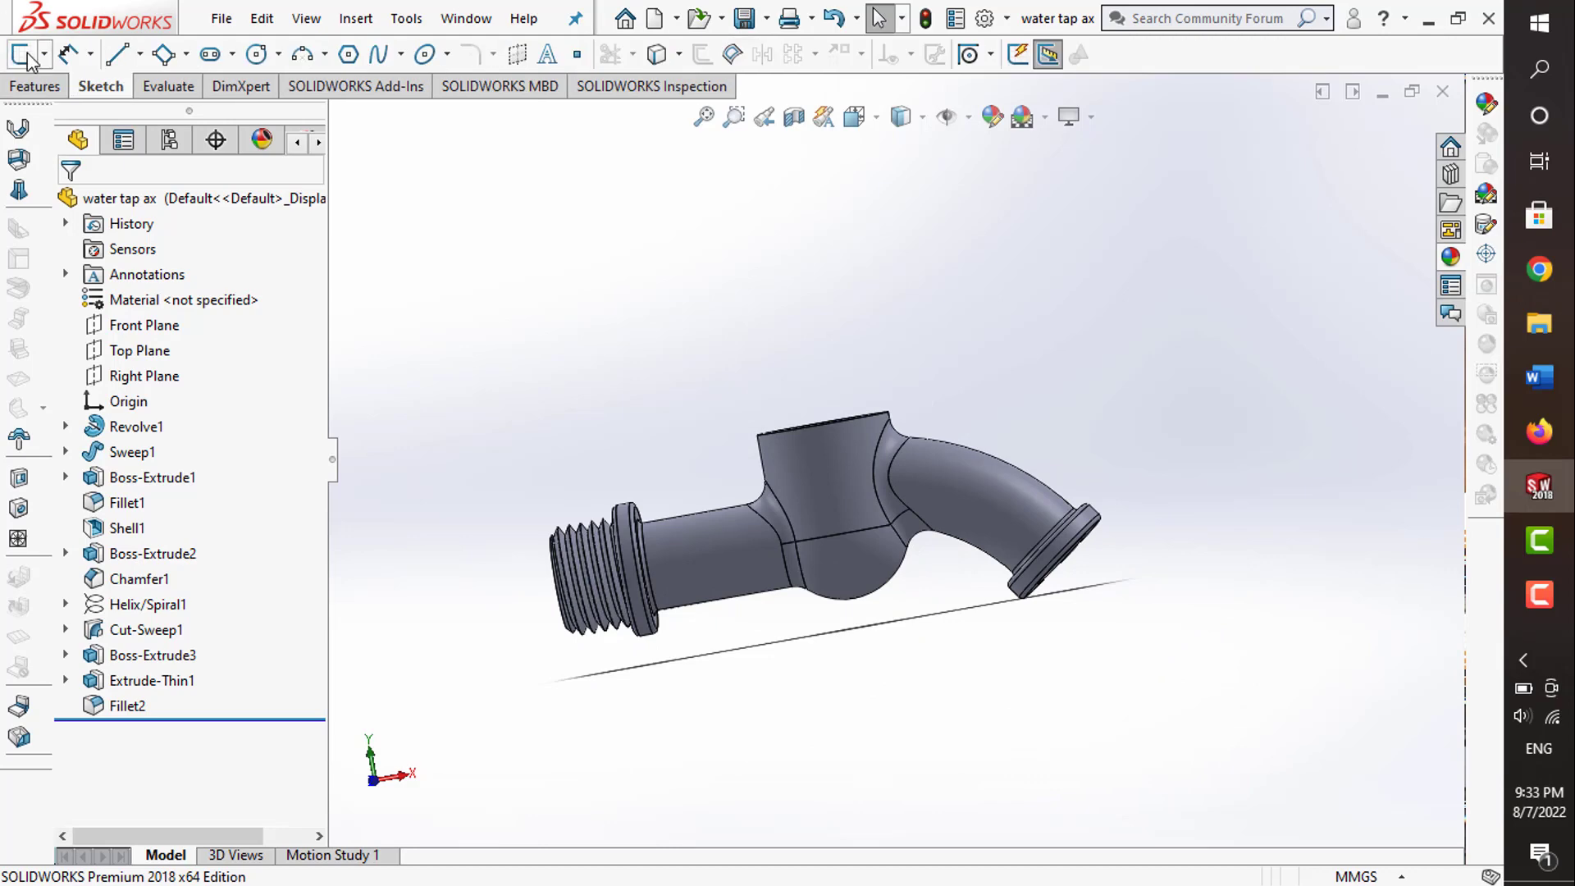
{"action": "left_click", "coordinate": [340, 118]}
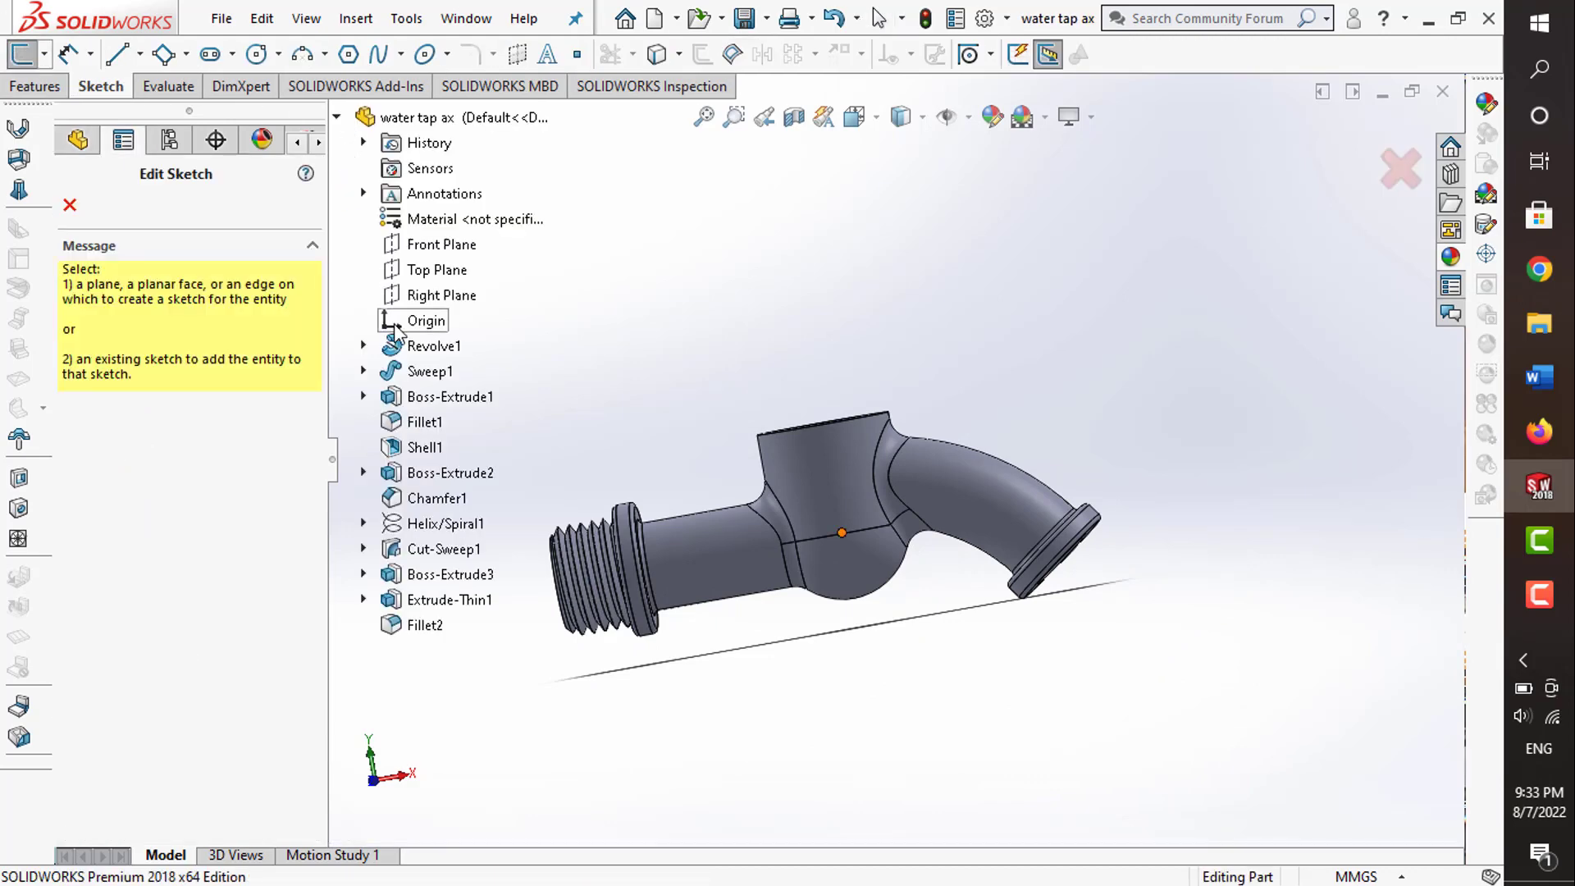
{"action": "left_click", "coordinate": [435, 246]}
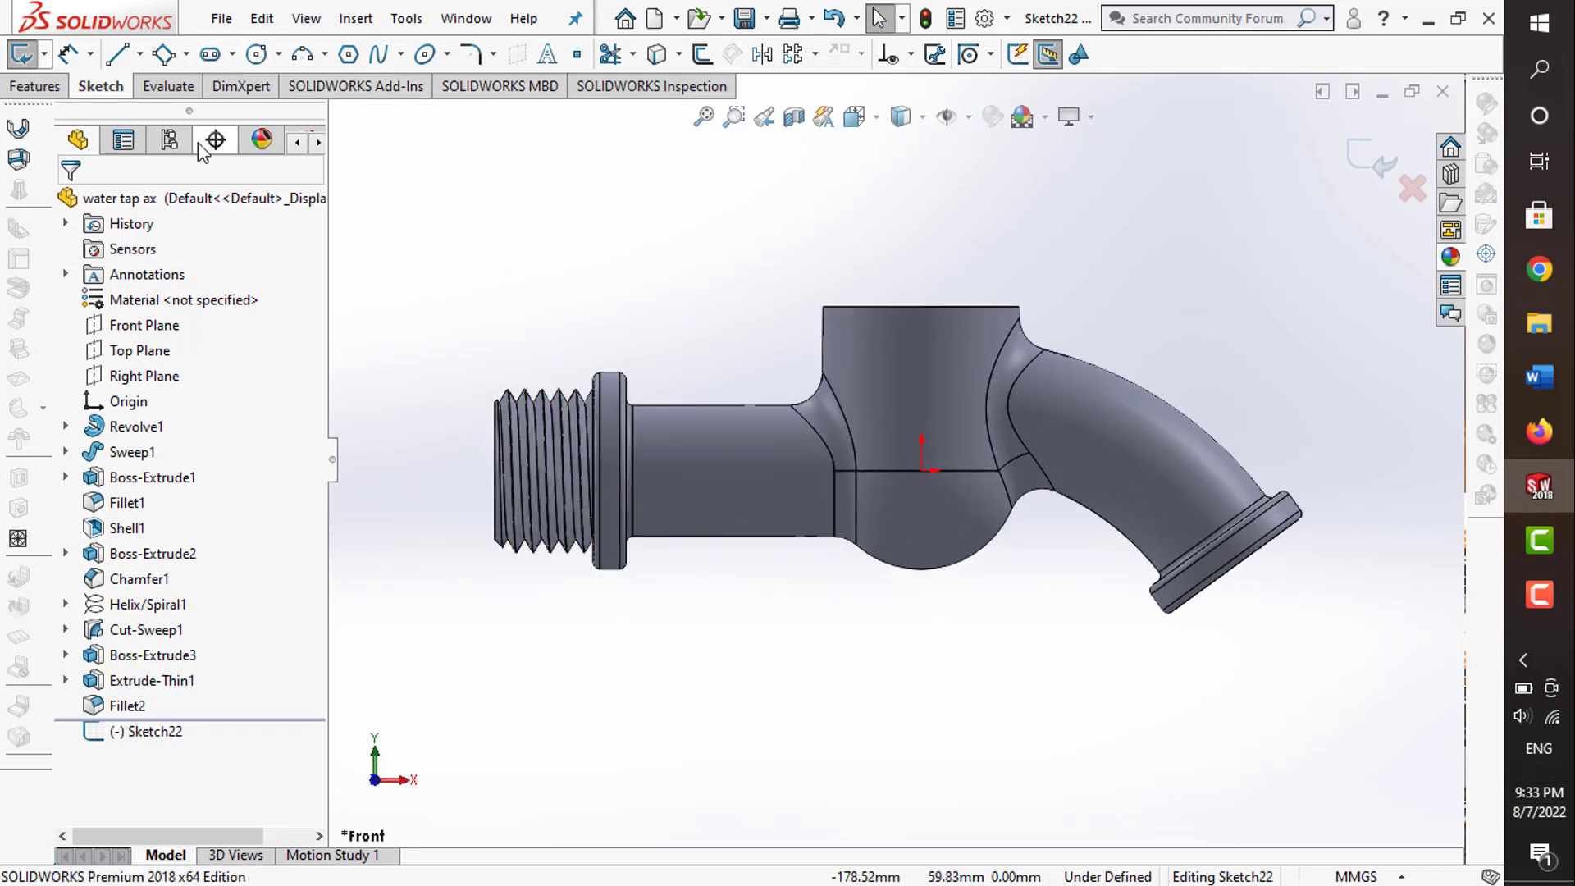
- Draw a corner rectangle rising from the body top's midpoint
{"action": "left_click", "coordinate": [163, 54]}
{"action": "left_click", "coordinate": [921, 306]}
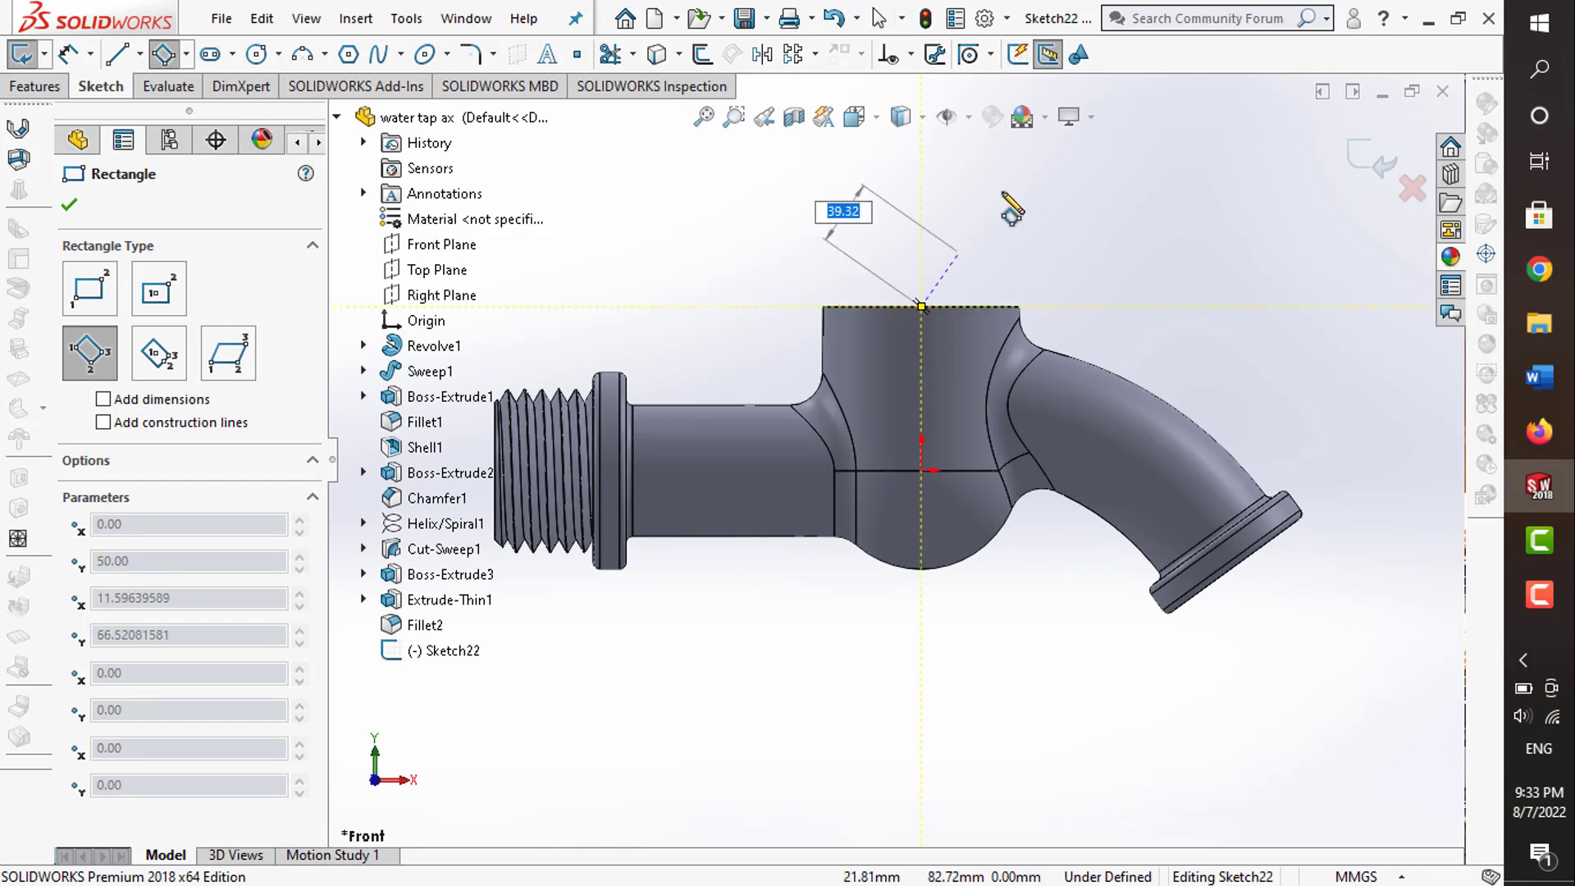
{"action": "left_click", "coordinate": [187, 54]}
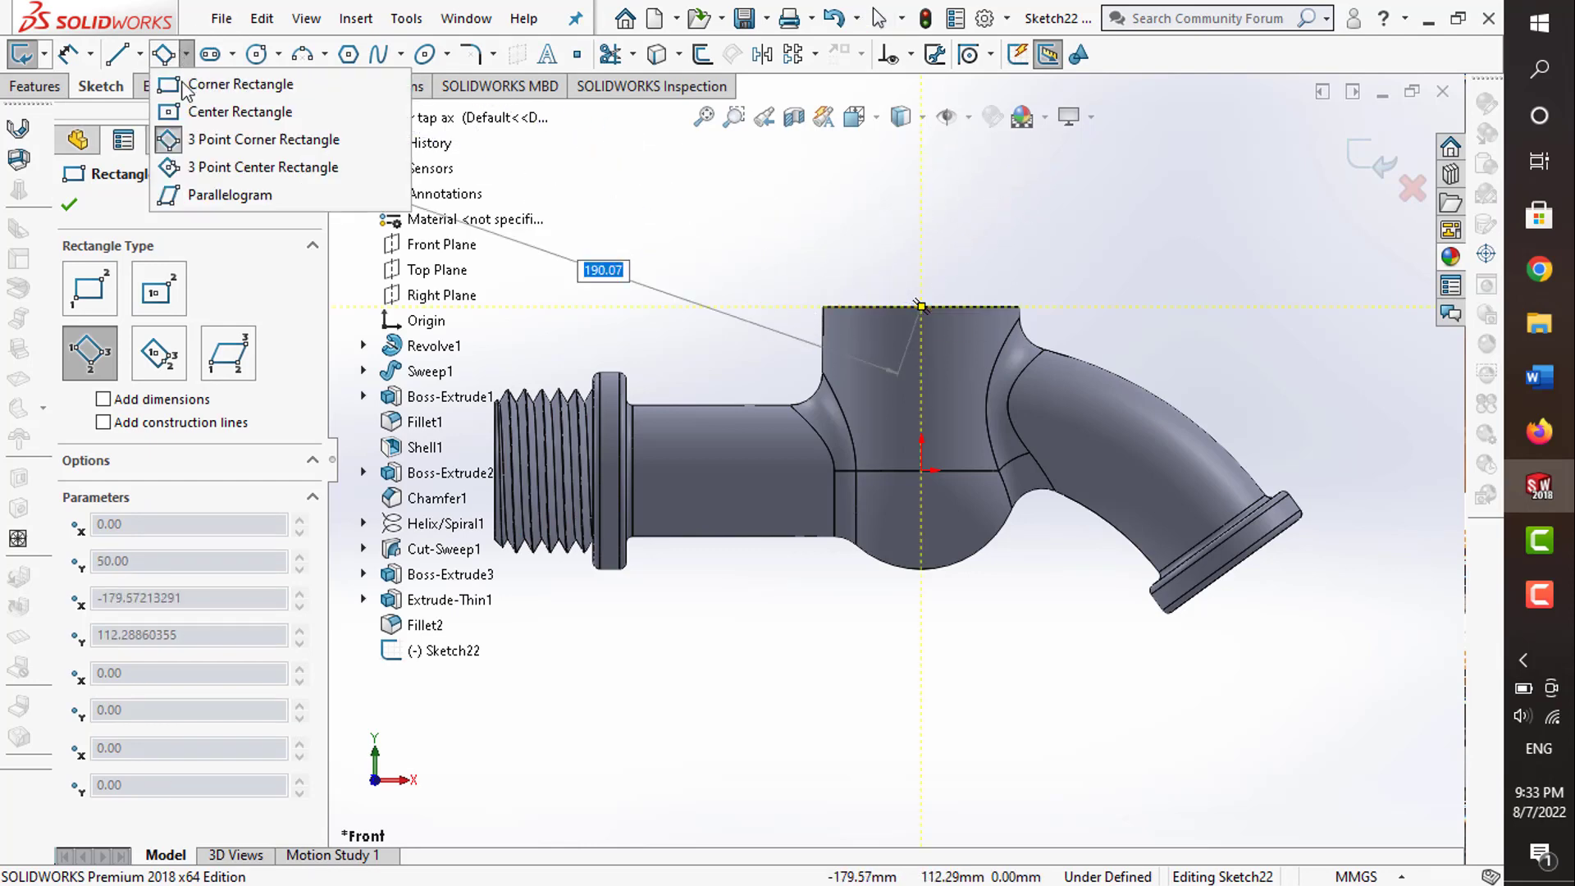
{"action": "left_click", "coordinate": [922, 306]}
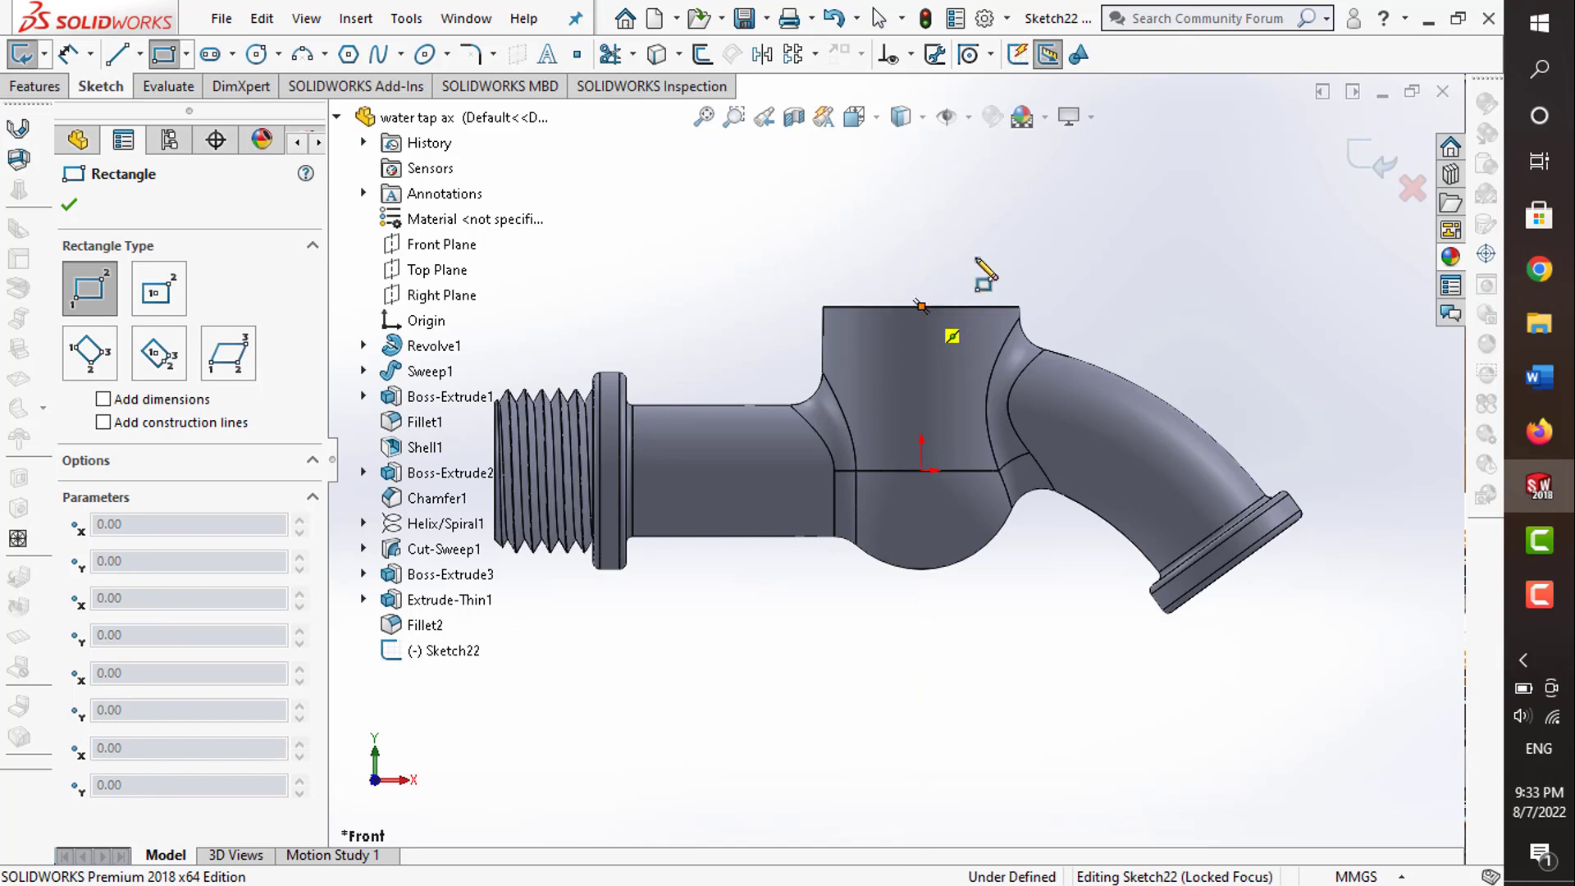
{"action": "left_click", "coordinate": [1047, 166]}
{"action": "key", "text": "Escape"}
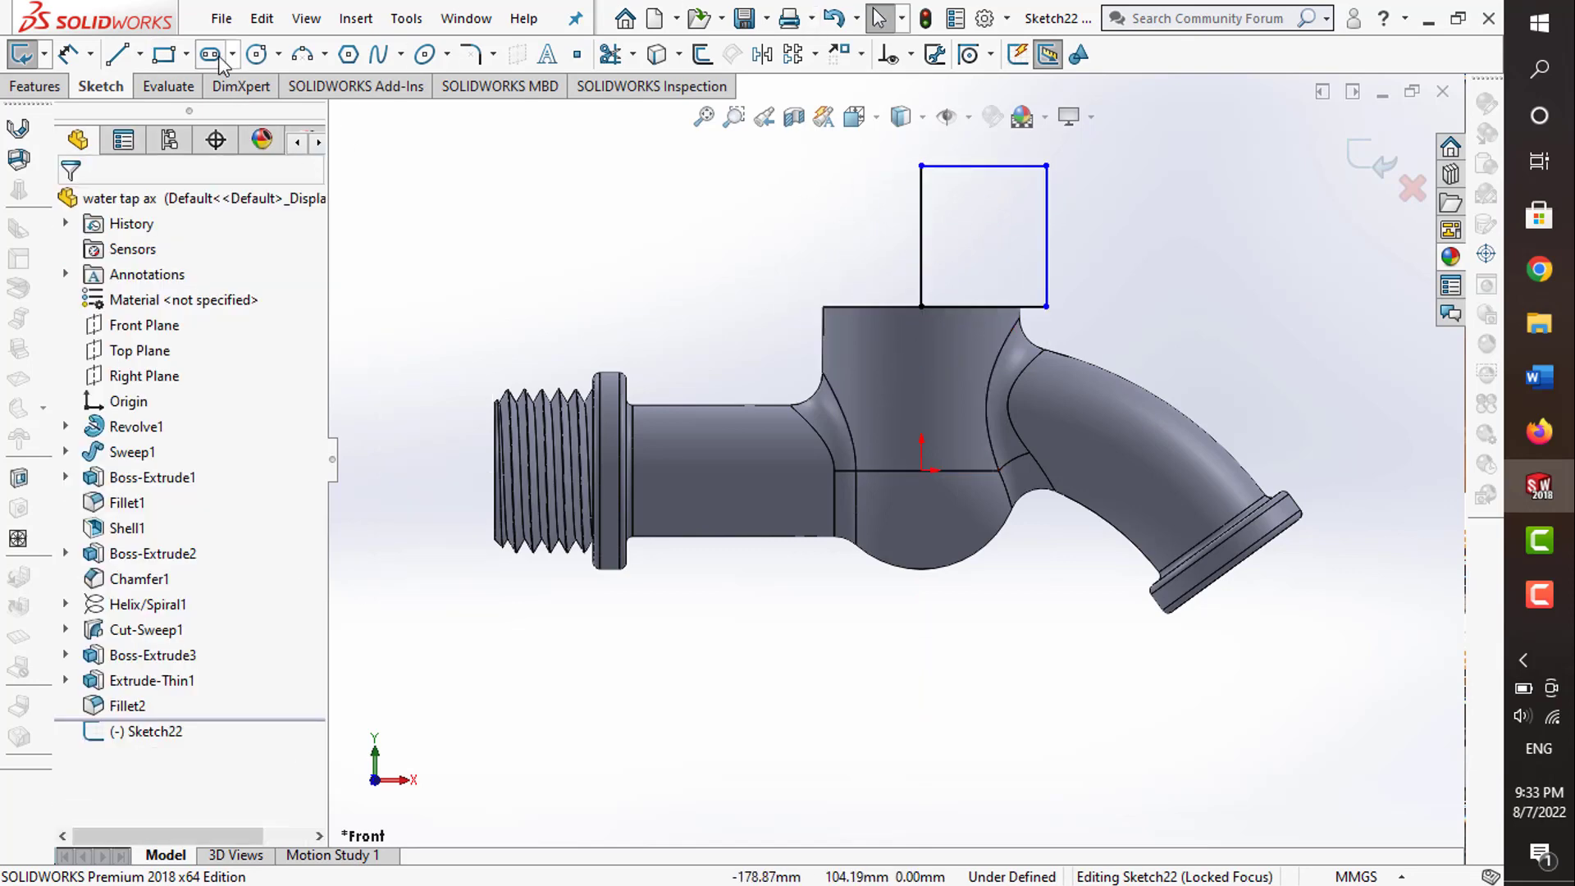
- Dimension the rectangle's width to 25 mm, then box-select and delete it
{"action": "left_click", "coordinate": [68, 56]}
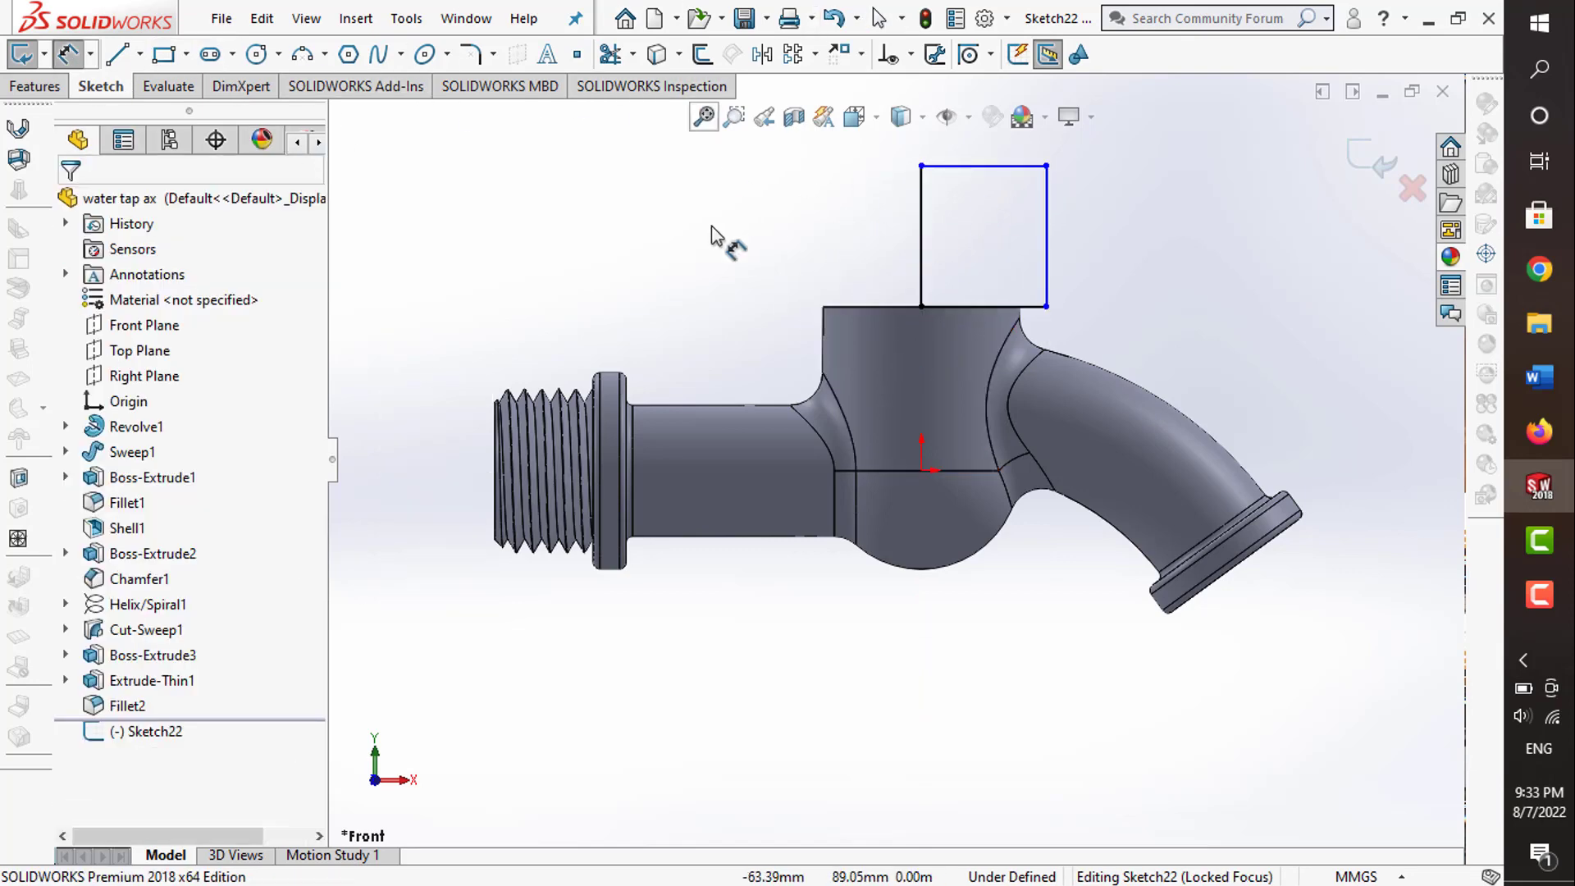
{"action": "left_click", "coordinate": [974, 307]}
{"action": "left_click", "coordinate": [975, 263]}
{"action": "type", "text": "25"}
{"action": "key", "text": "Return"}
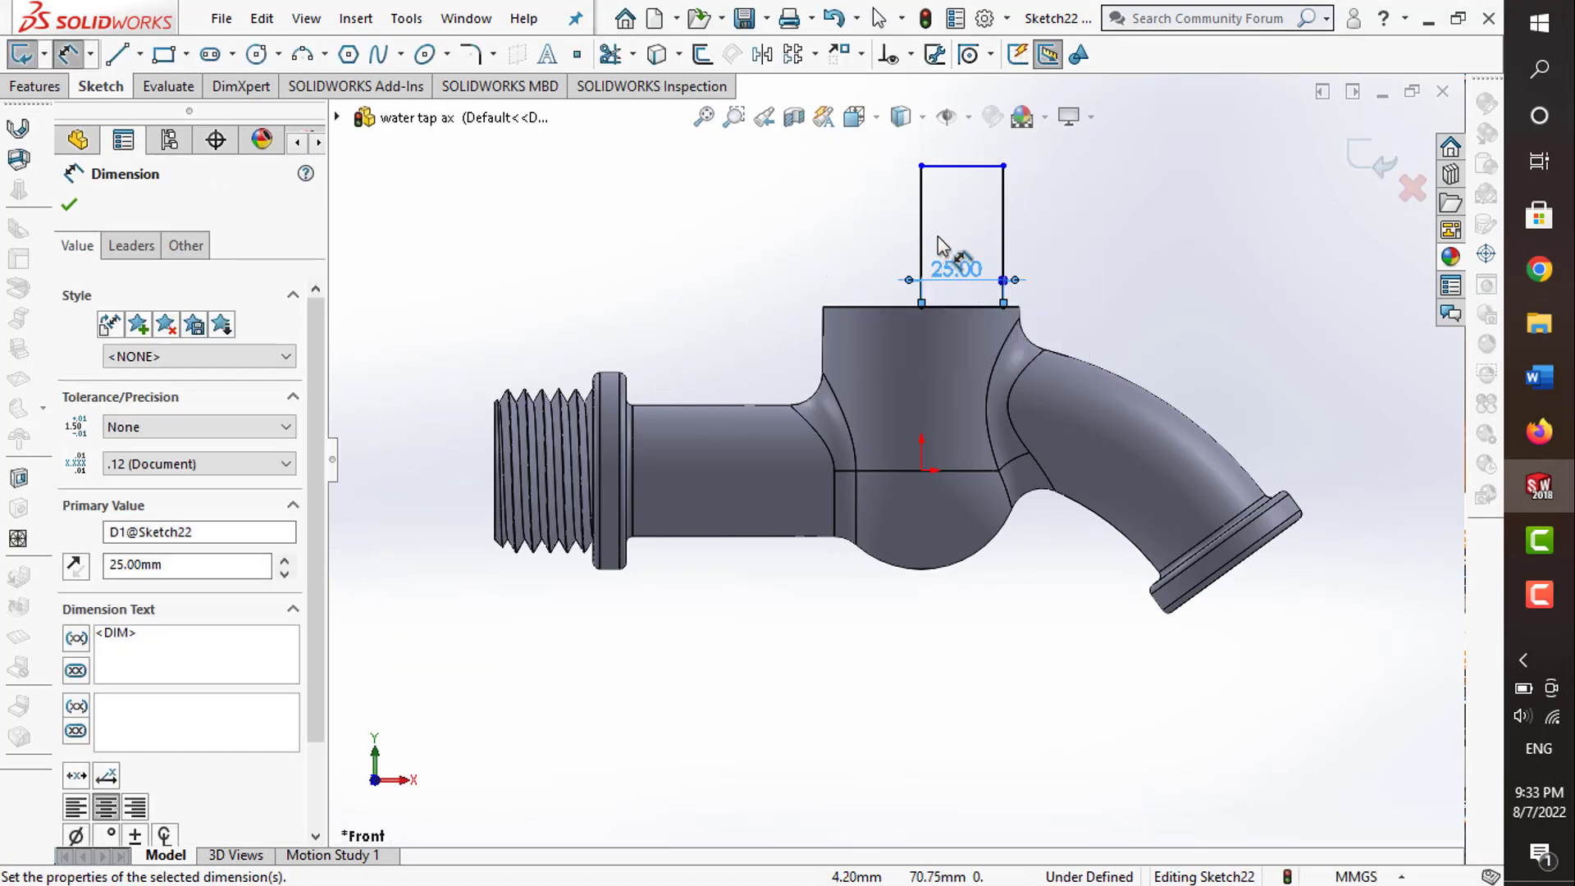
{"action": "key", "text": "Escape"}
{"action": "left_click_drag", "start_coordinate": [1046, 347], "coordinate": [899, 138]}
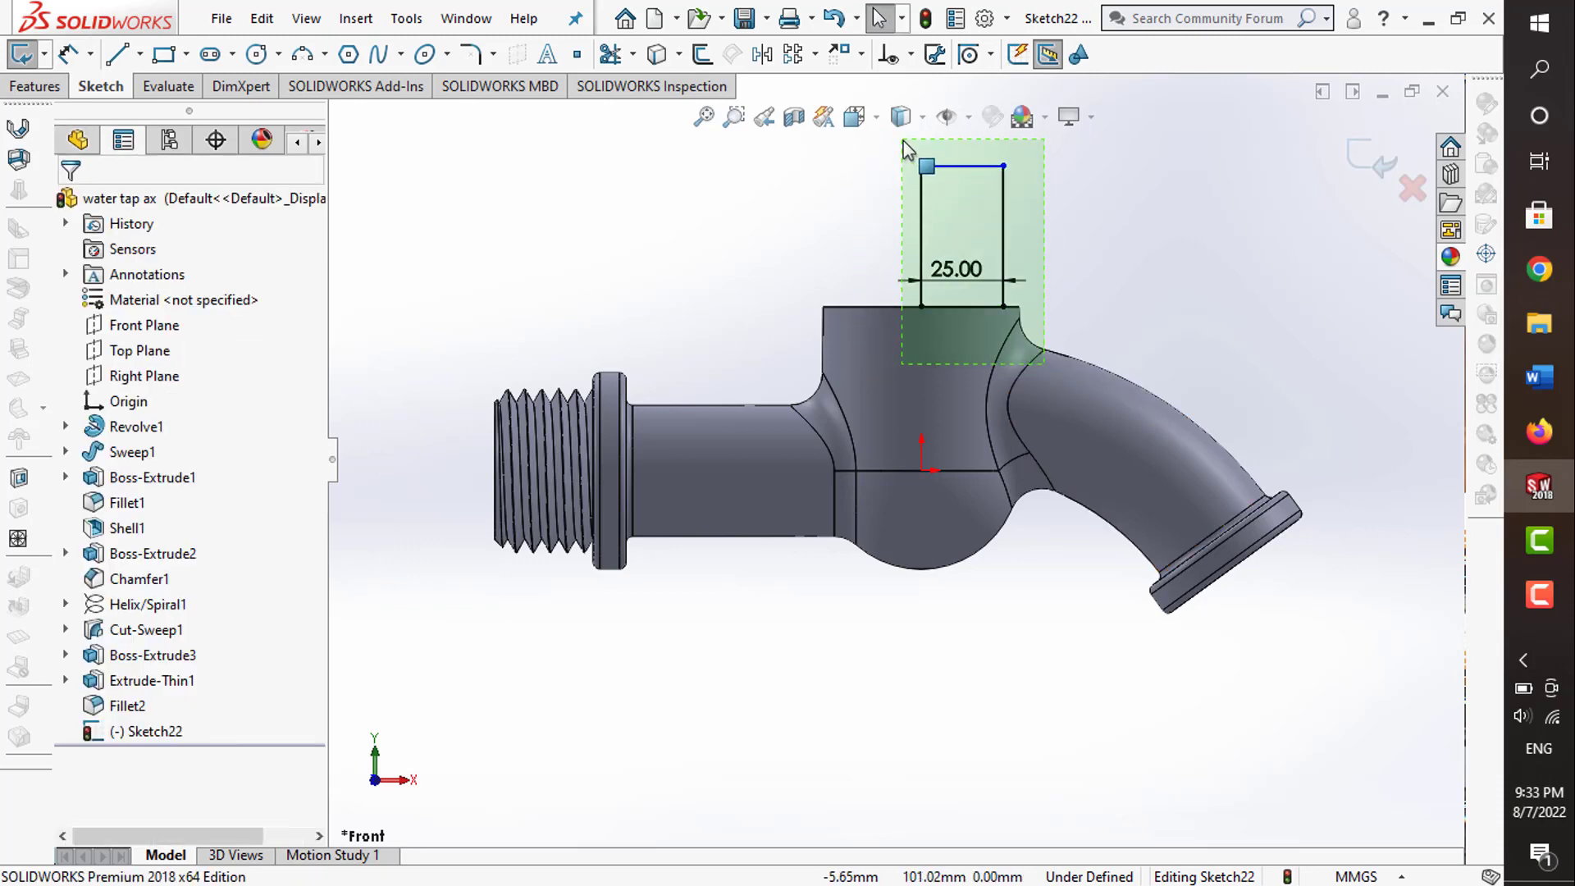
{"action": "key", "text": "Delete"}
- Draw a stepped closed line profile rising from the body top's midpoint
{"action": "left_click", "coordinate": [117, 54]}
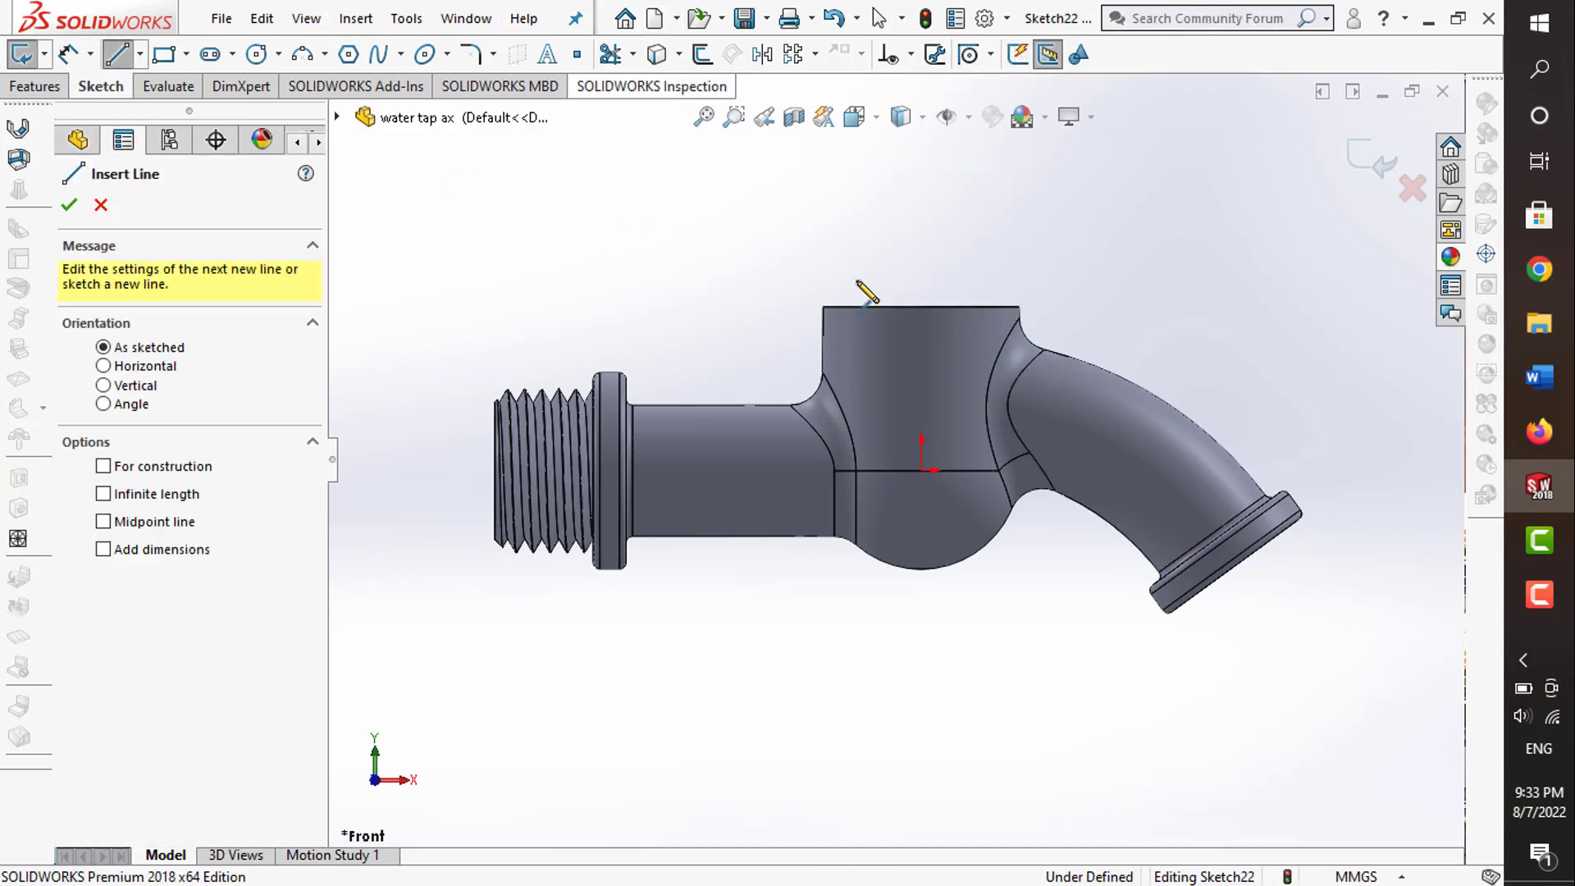
{"action": "left_click", "coordinate": [922, 307]}
{"action": "left_click", "coordinate": [922, 148]}
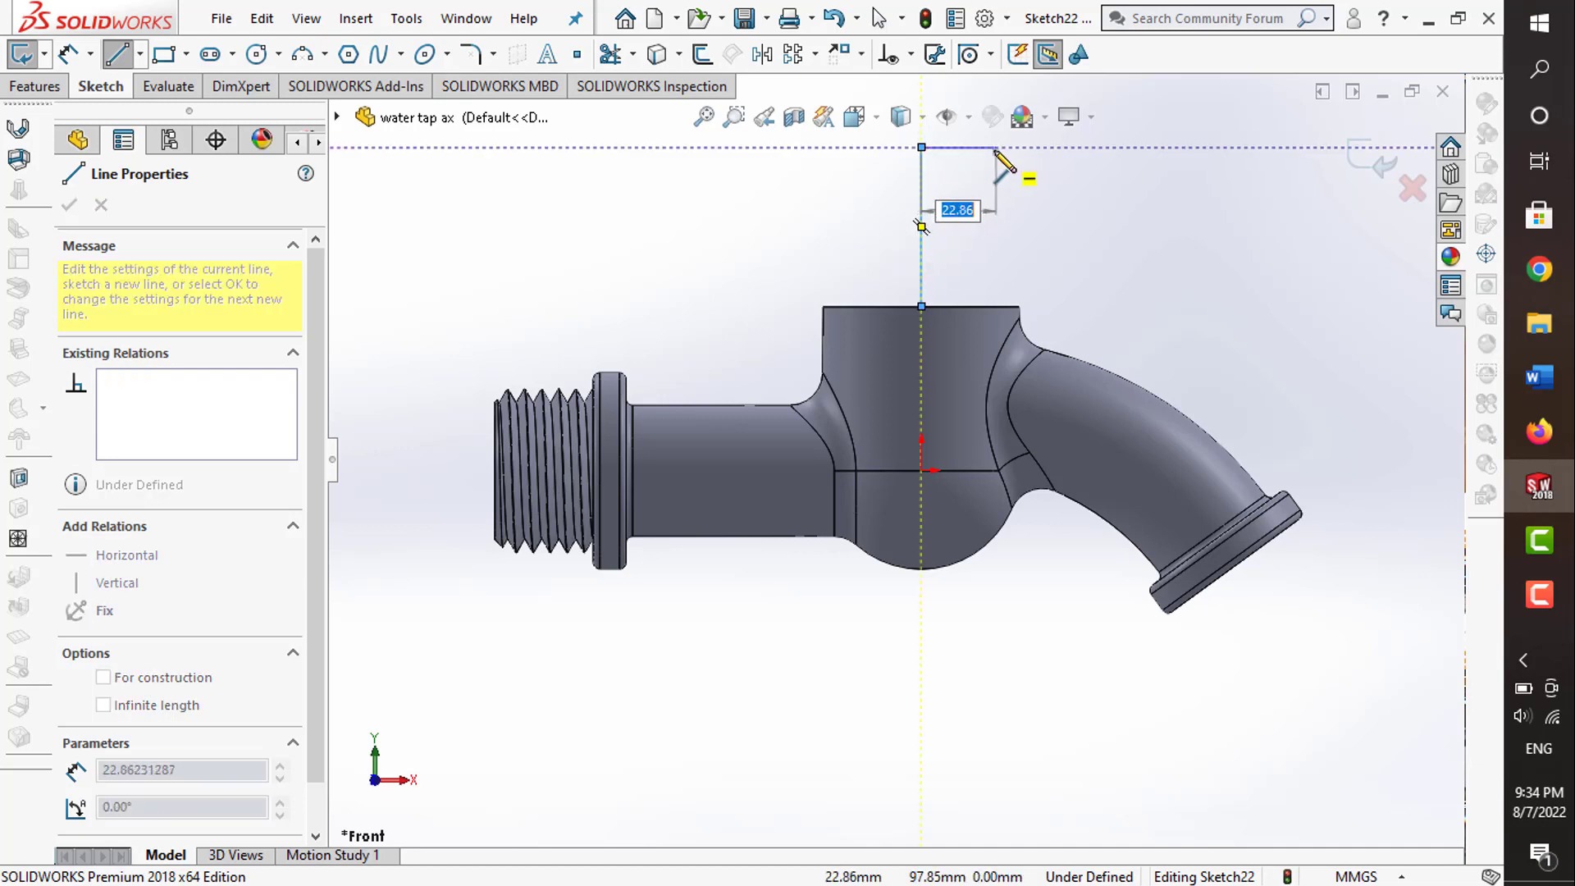
{"action": "left_click", "coordinate": [993, 147]}
{"action": "double_click", "coordinate": [993, 226]}
{"action": "left_click", "coordinate": [1054, 227]}
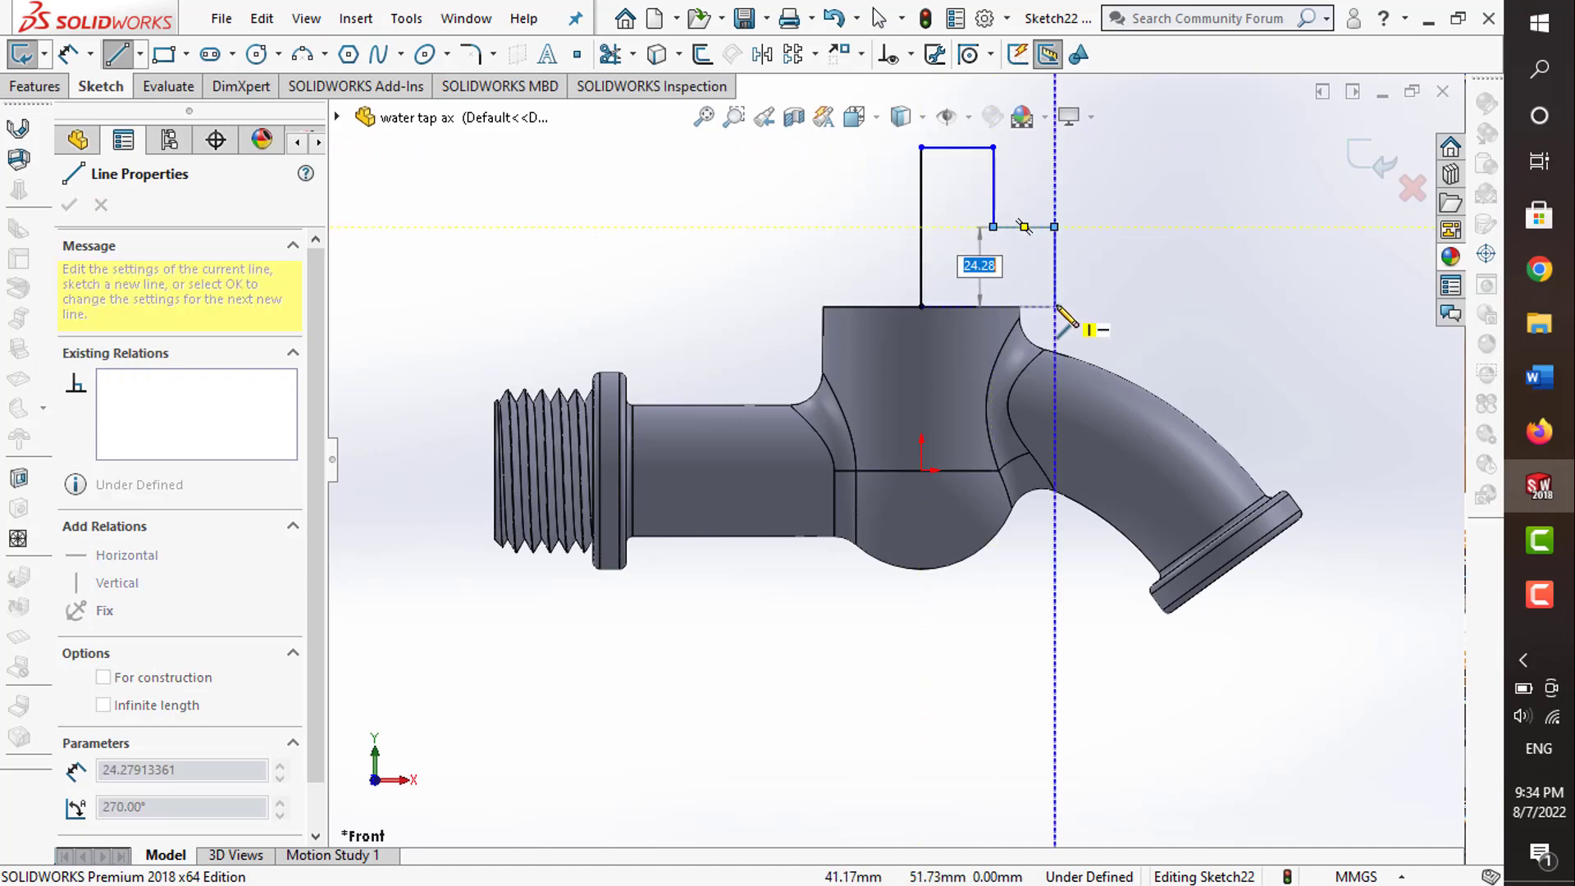
{"action": "left_click", "coordinate": [1054, 307]}
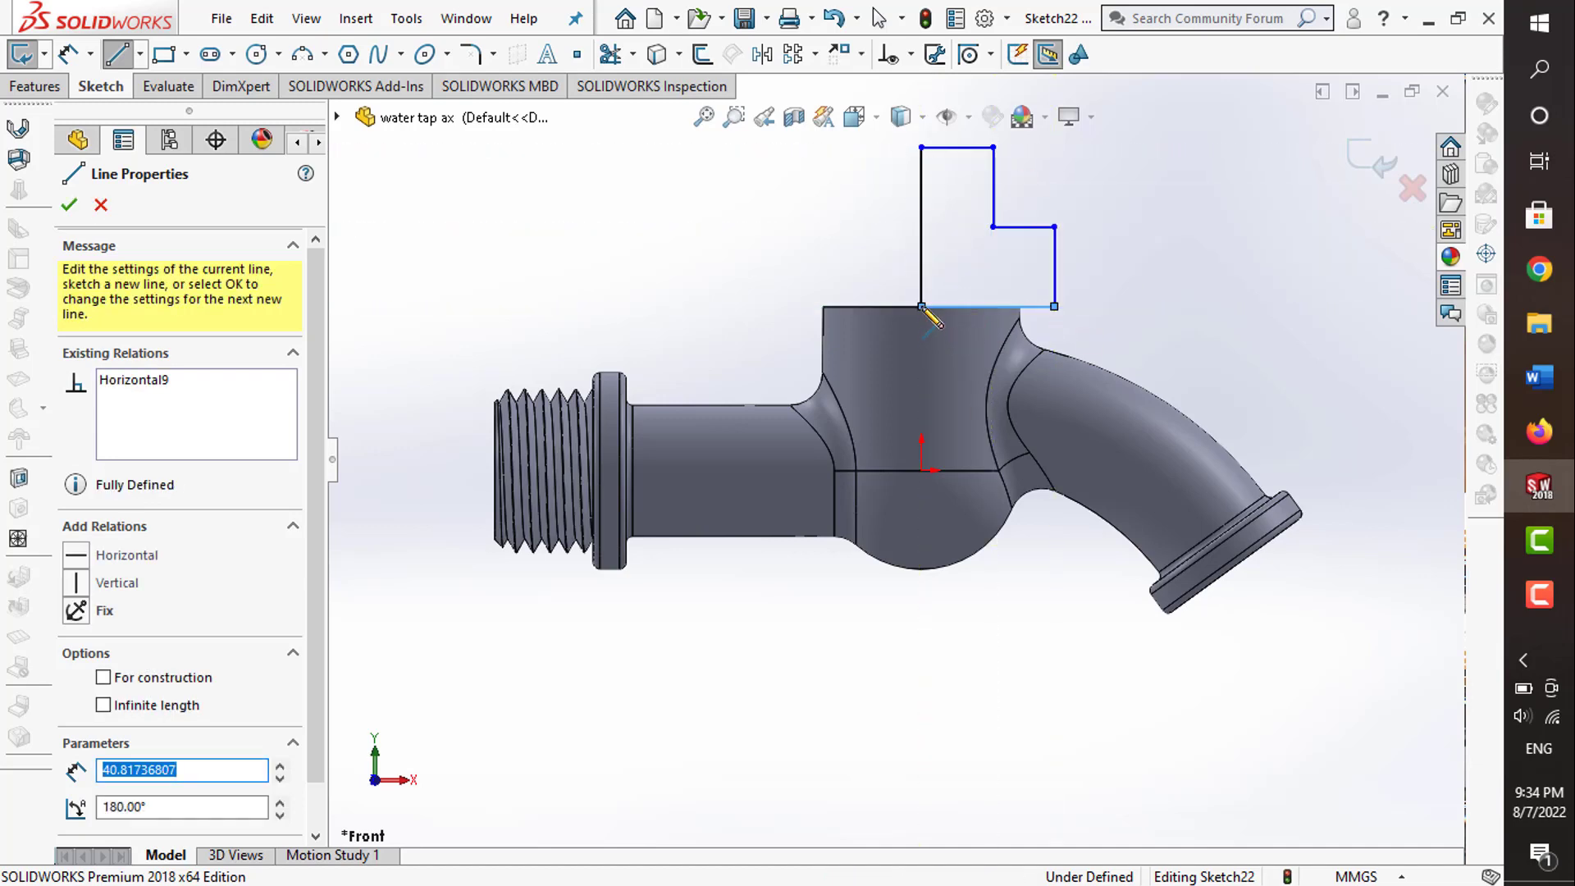
{"action": "key", "text": "Escape"}
- Dimension the profile's height to 40 mm and top width to 15 mm
{"action": "left_click", "coordinate": [63, 60]}
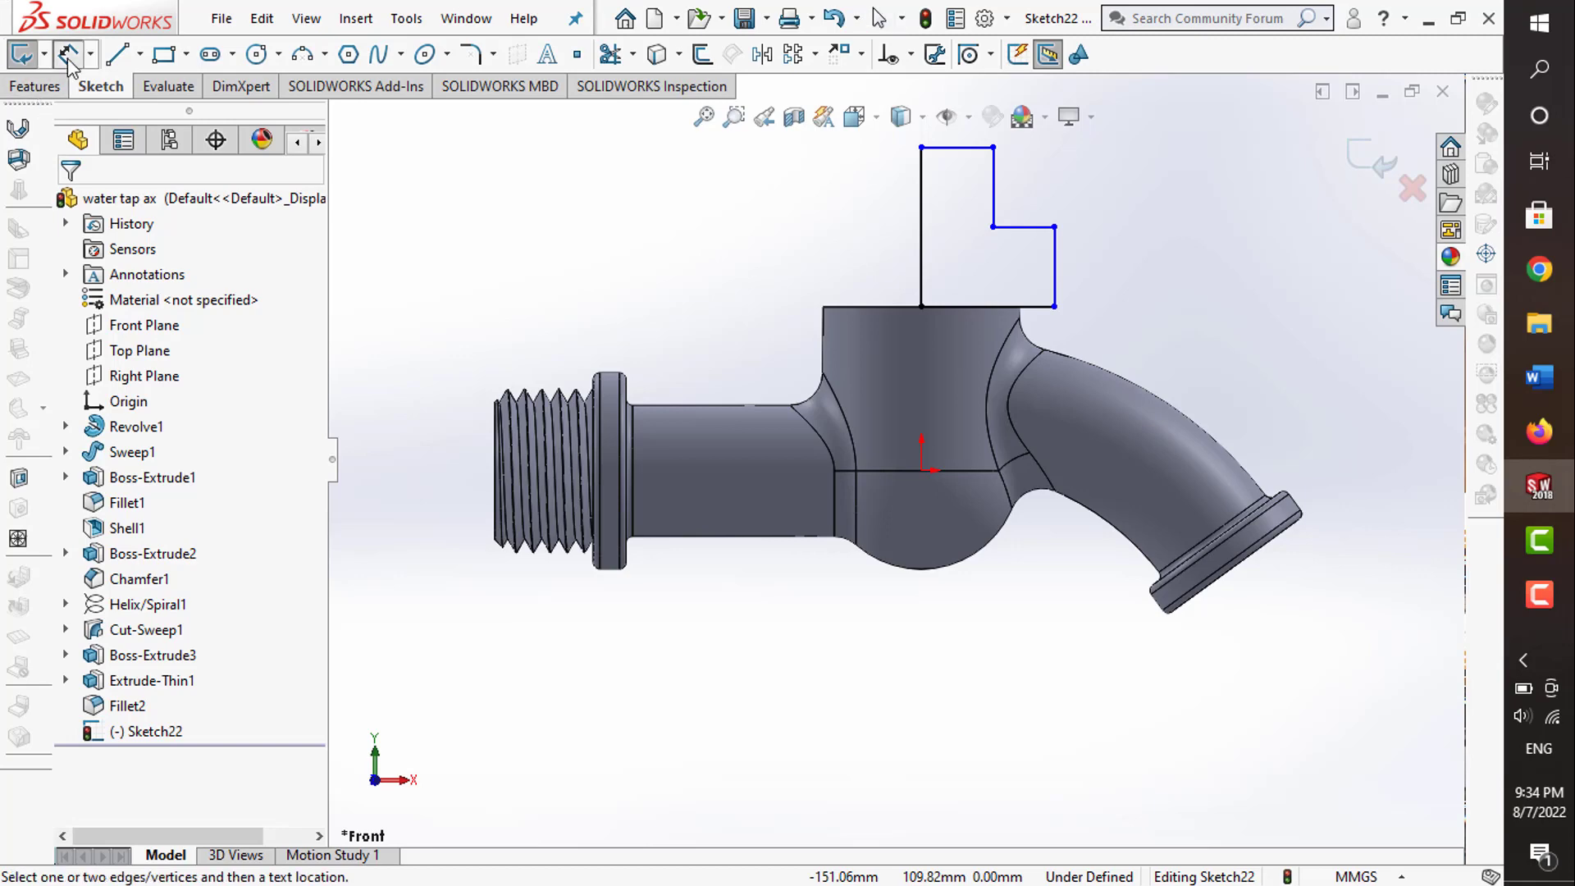
{"action": "left_click", "coordinate": [924, 281]}
{"action": "left_click", "coordinate": [871, 259]}
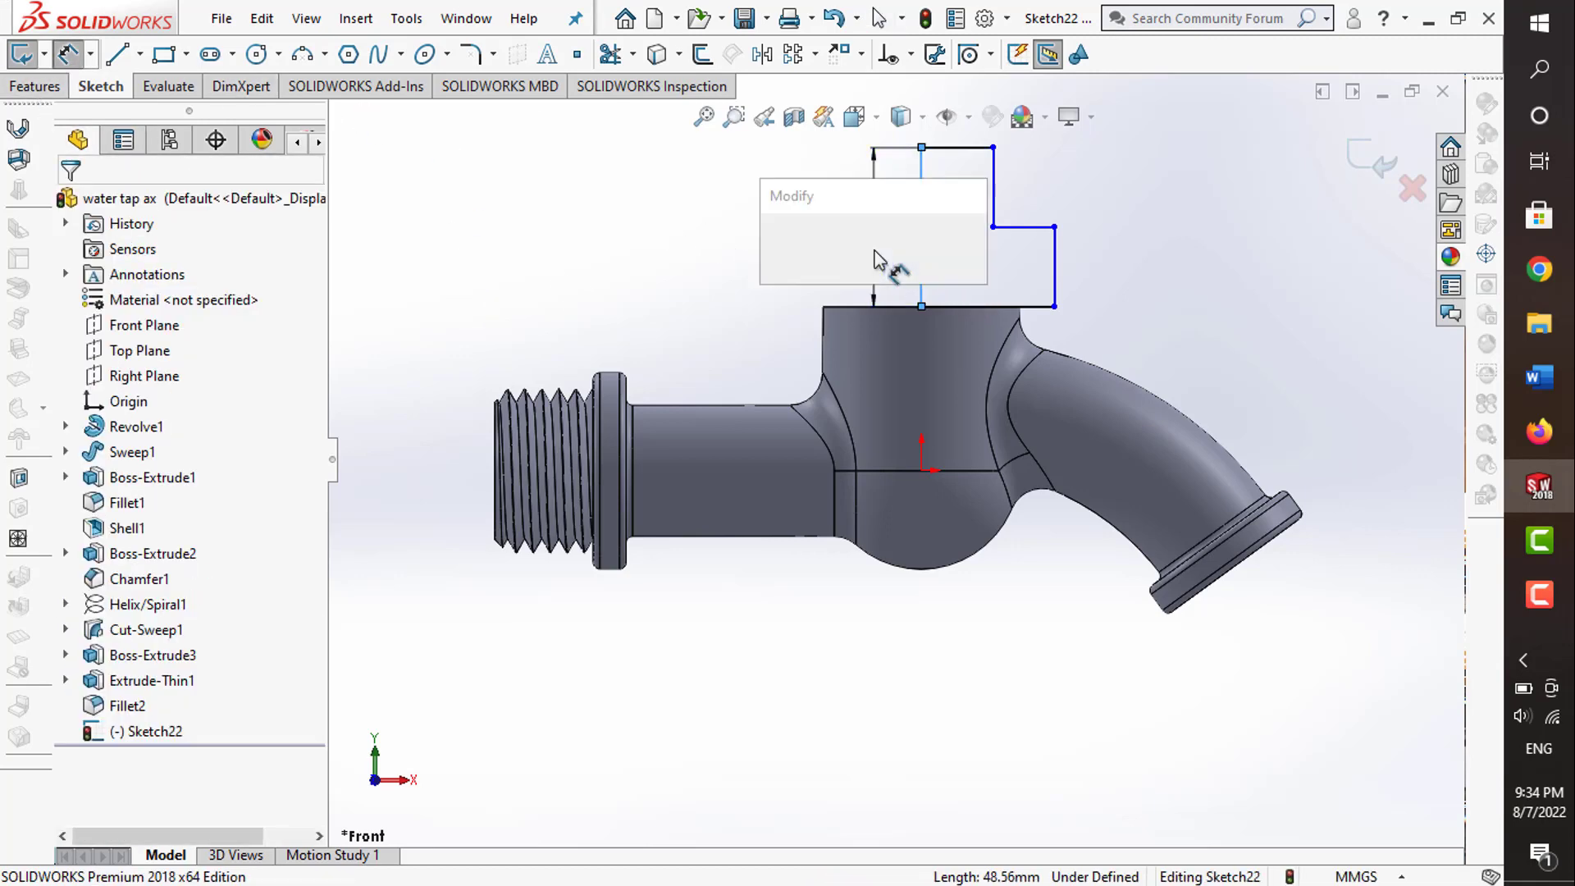
{"action": "key", "text": "Return"}
{"action": "left_click", "coordinate": [925, 144]}
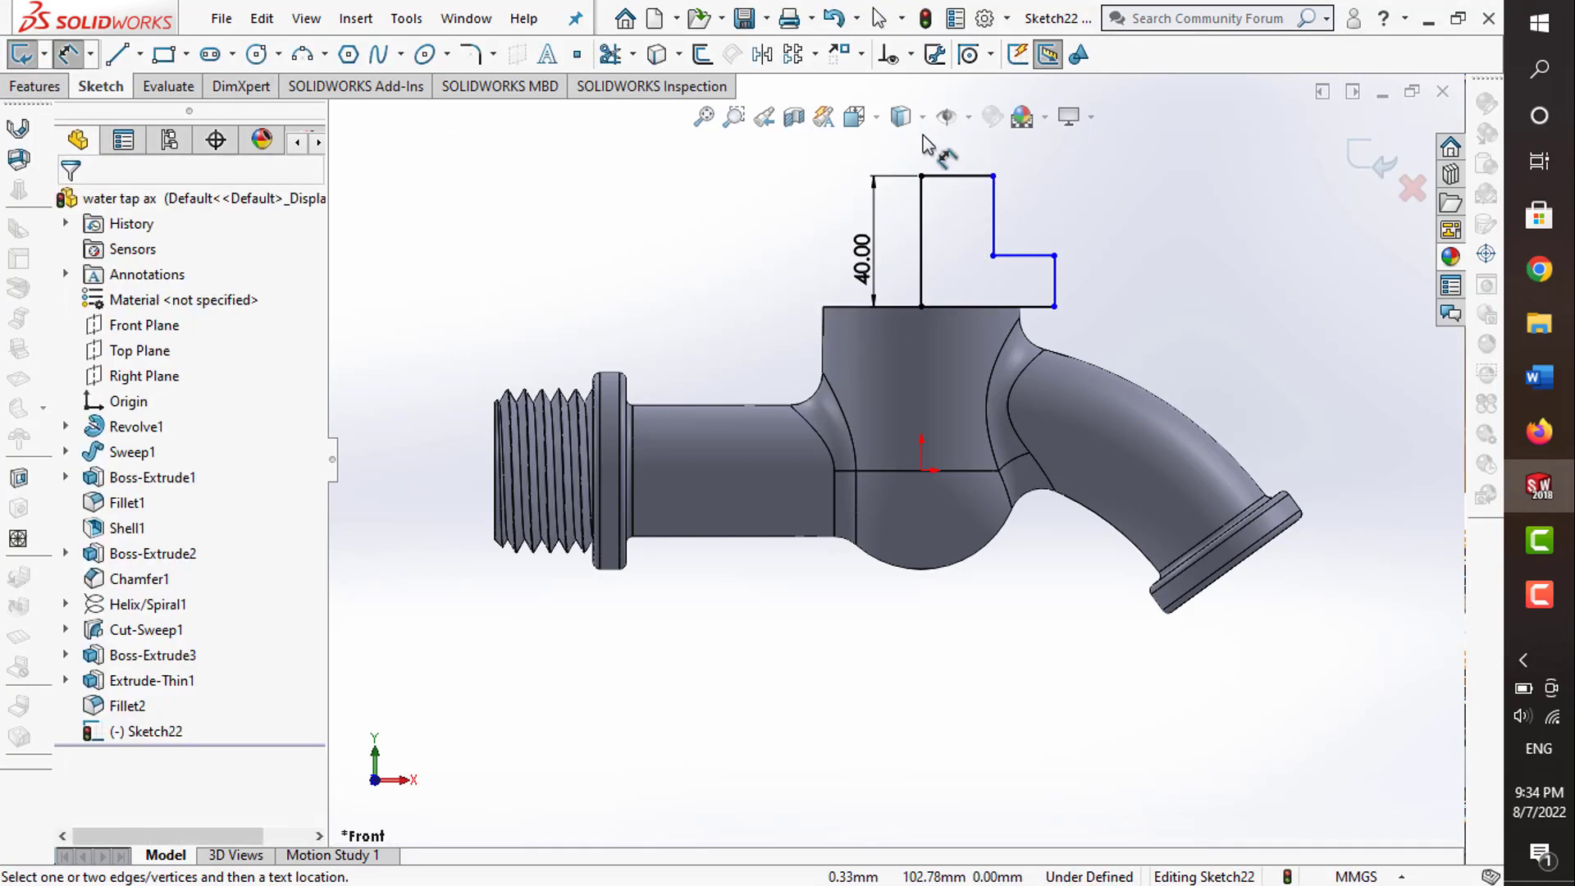
{"action": "left_click", "coordinate": [942, 176]}
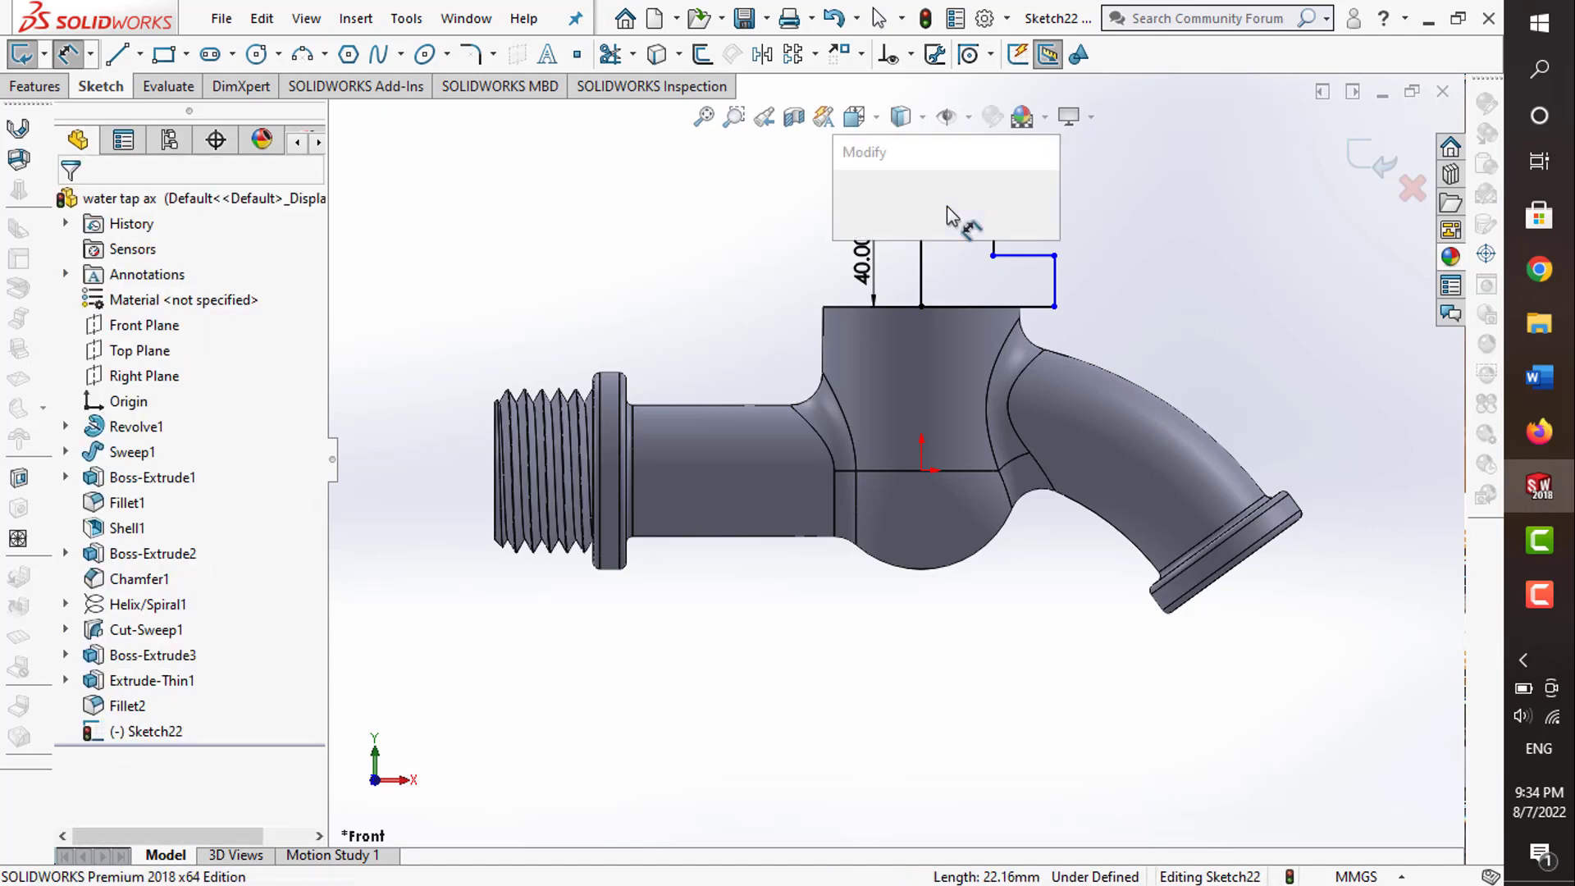
{"action": "key", "text": "Return"}
{"action": "type", "text": "15"}
{"action": "key", "text": "Return"}
{"action": "left_click", "coordinate": [1075, 197]}
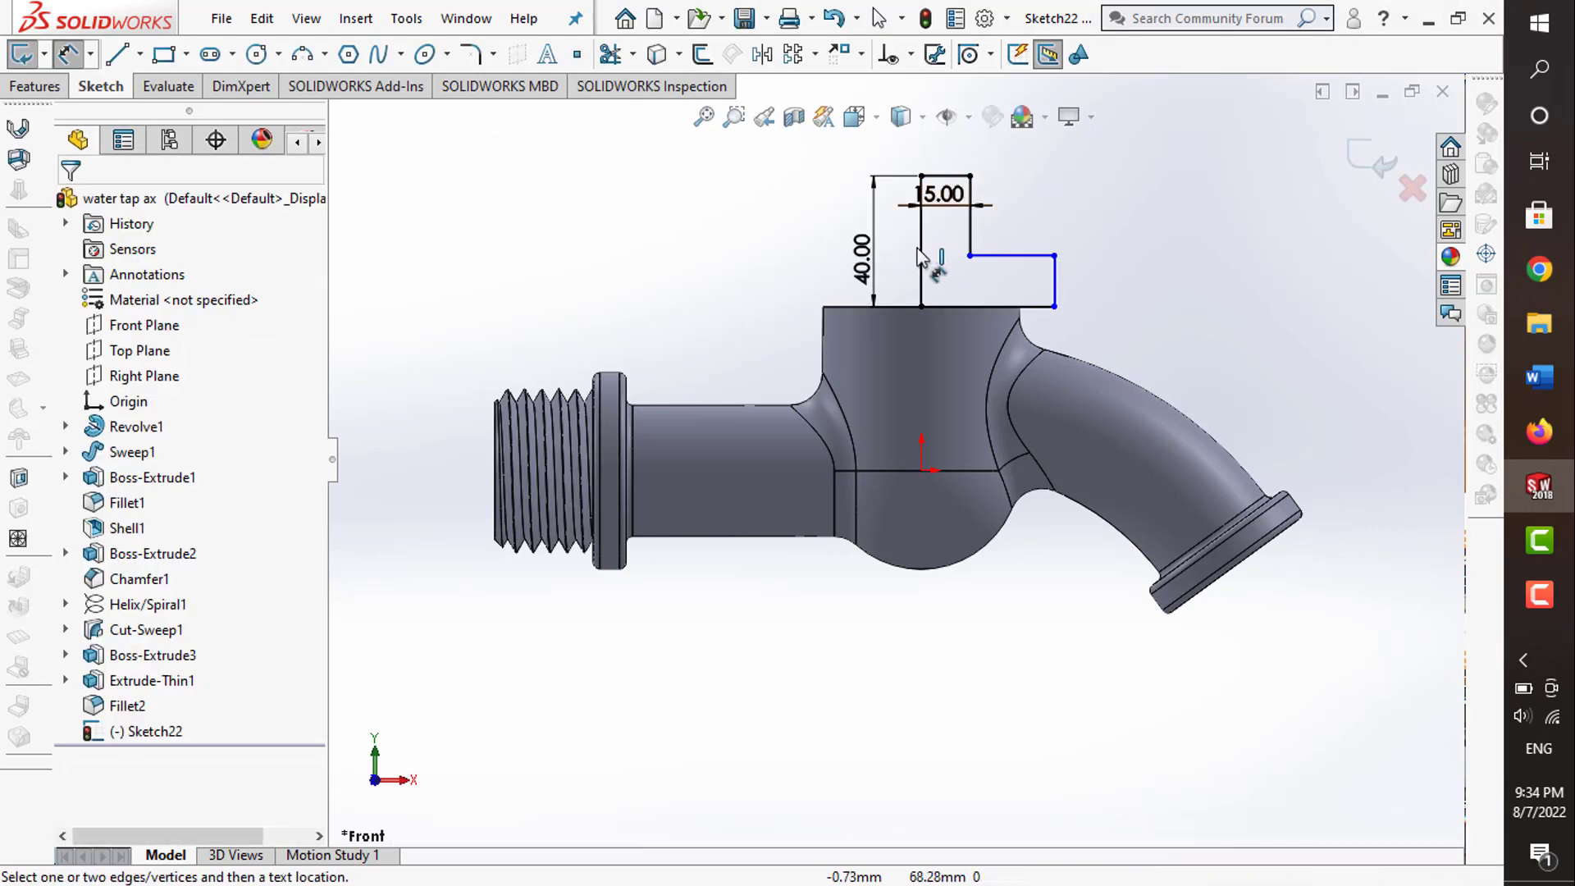
- Set the step depth to 30 mm and bottom width to 35 mm, then exit Sketch22
{"action": "left_click", "coordinate": [970, 218]}
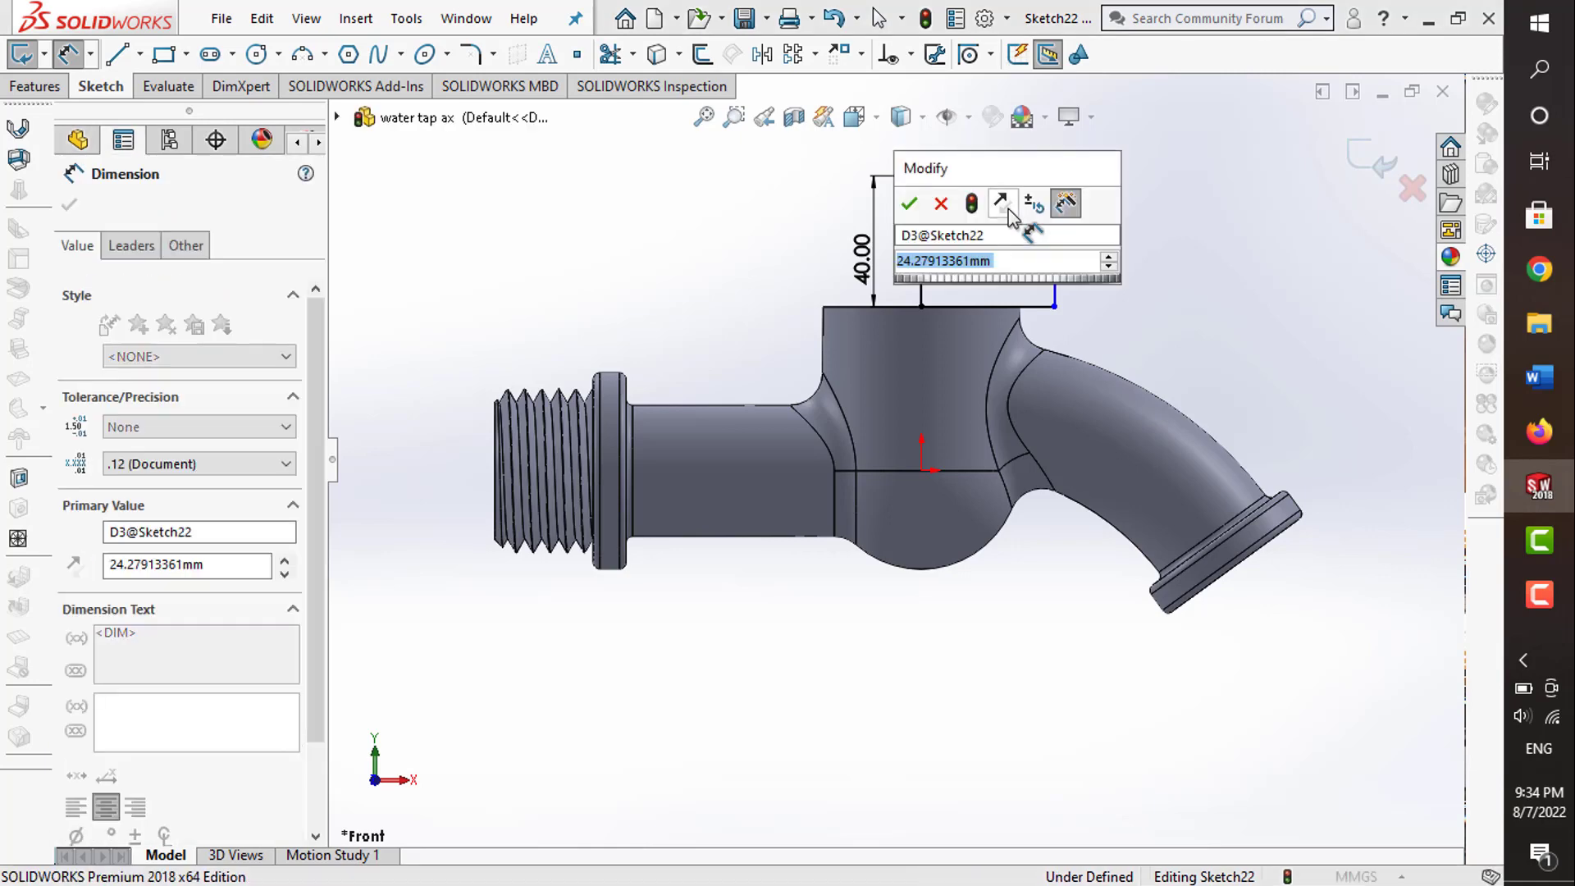
{"action": "type", "text": "30"}
{"action": "key", "text": "Return"}
{"action": "left_click", "coordinate": [1198, 250]}
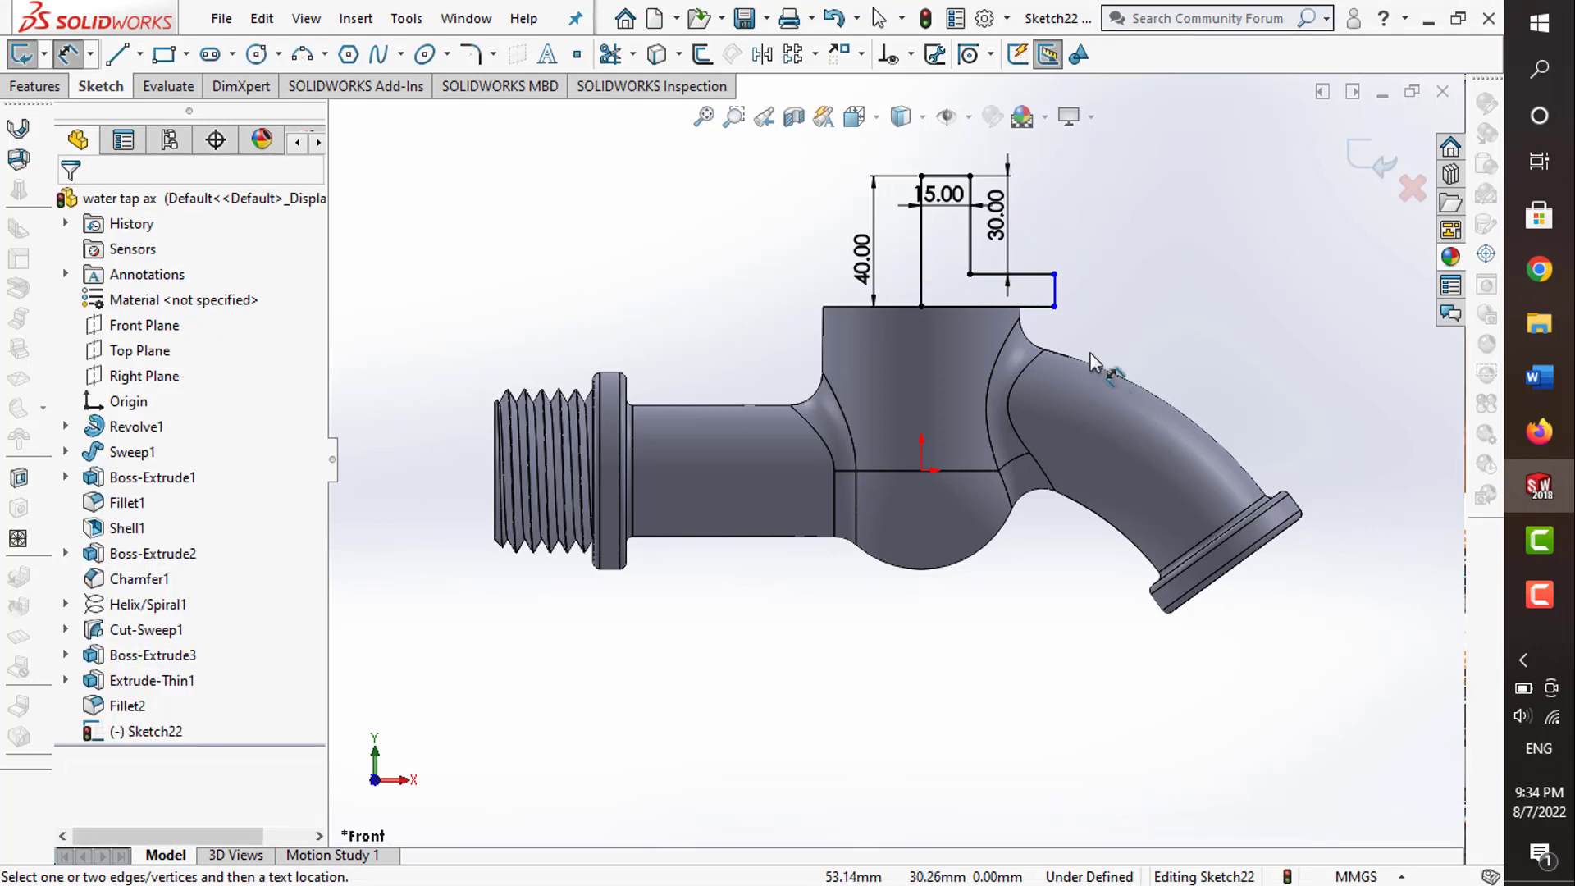
{"action": "left_click", "coordinate": [1039, 315]}
{"action": "left_click", "coordinate": [1088, 332]}
{"action": "type", "text": "3"}
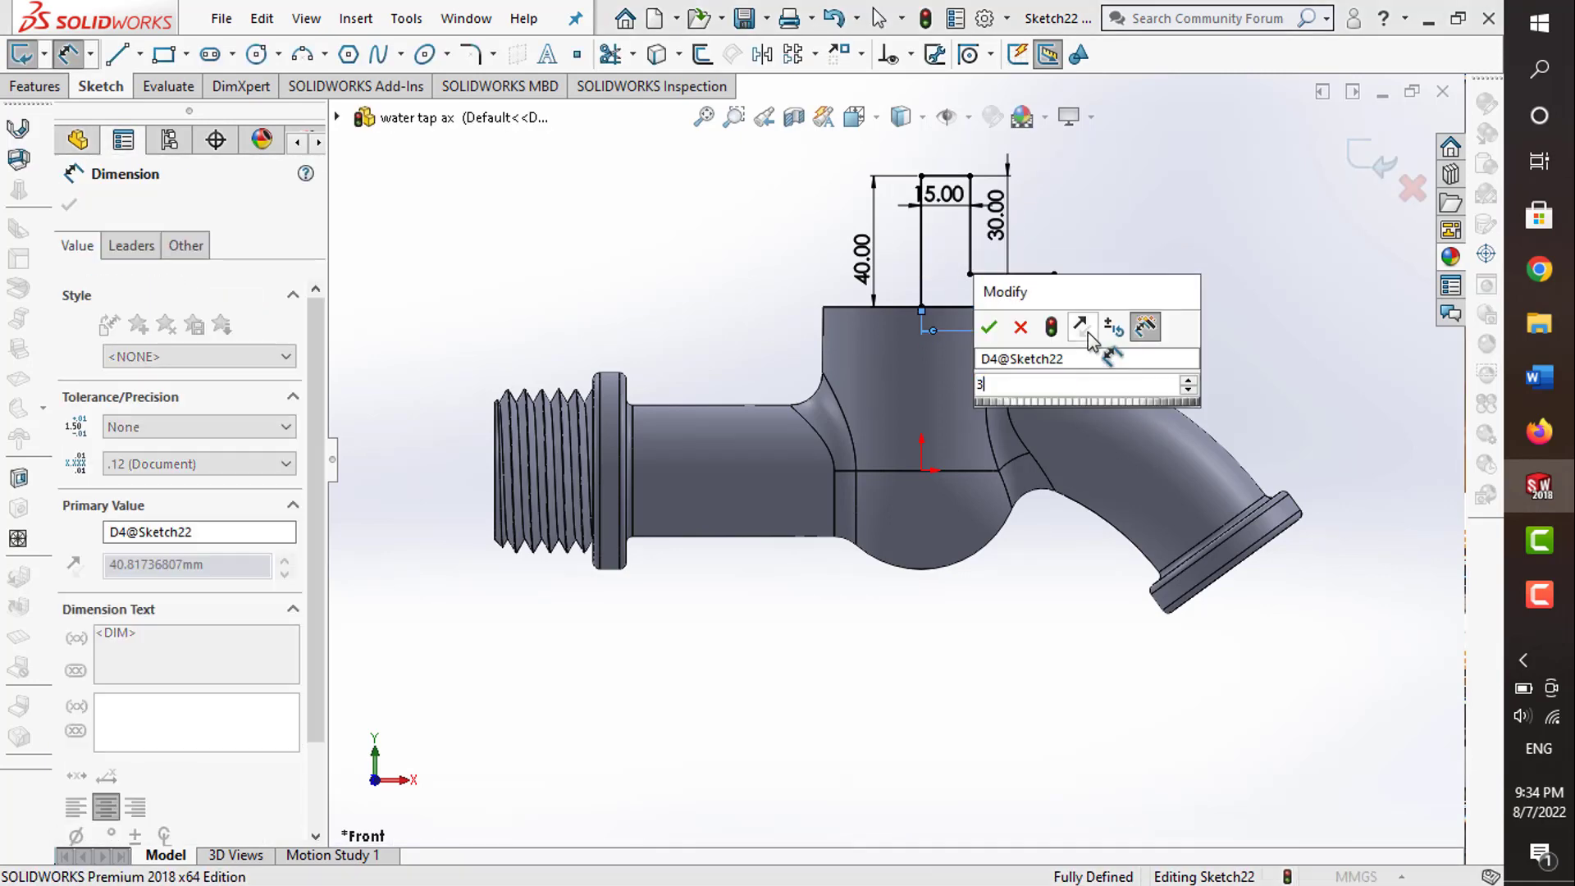
{"action": "key", "text": "Return"}
{"action": "type", "text": "35"}
{"action": "key", "text": "Return"}
{"action": "left_click", "coordinate": [1312, 170]}
{"action": "left_click", "coordinate": [1369, 168]}
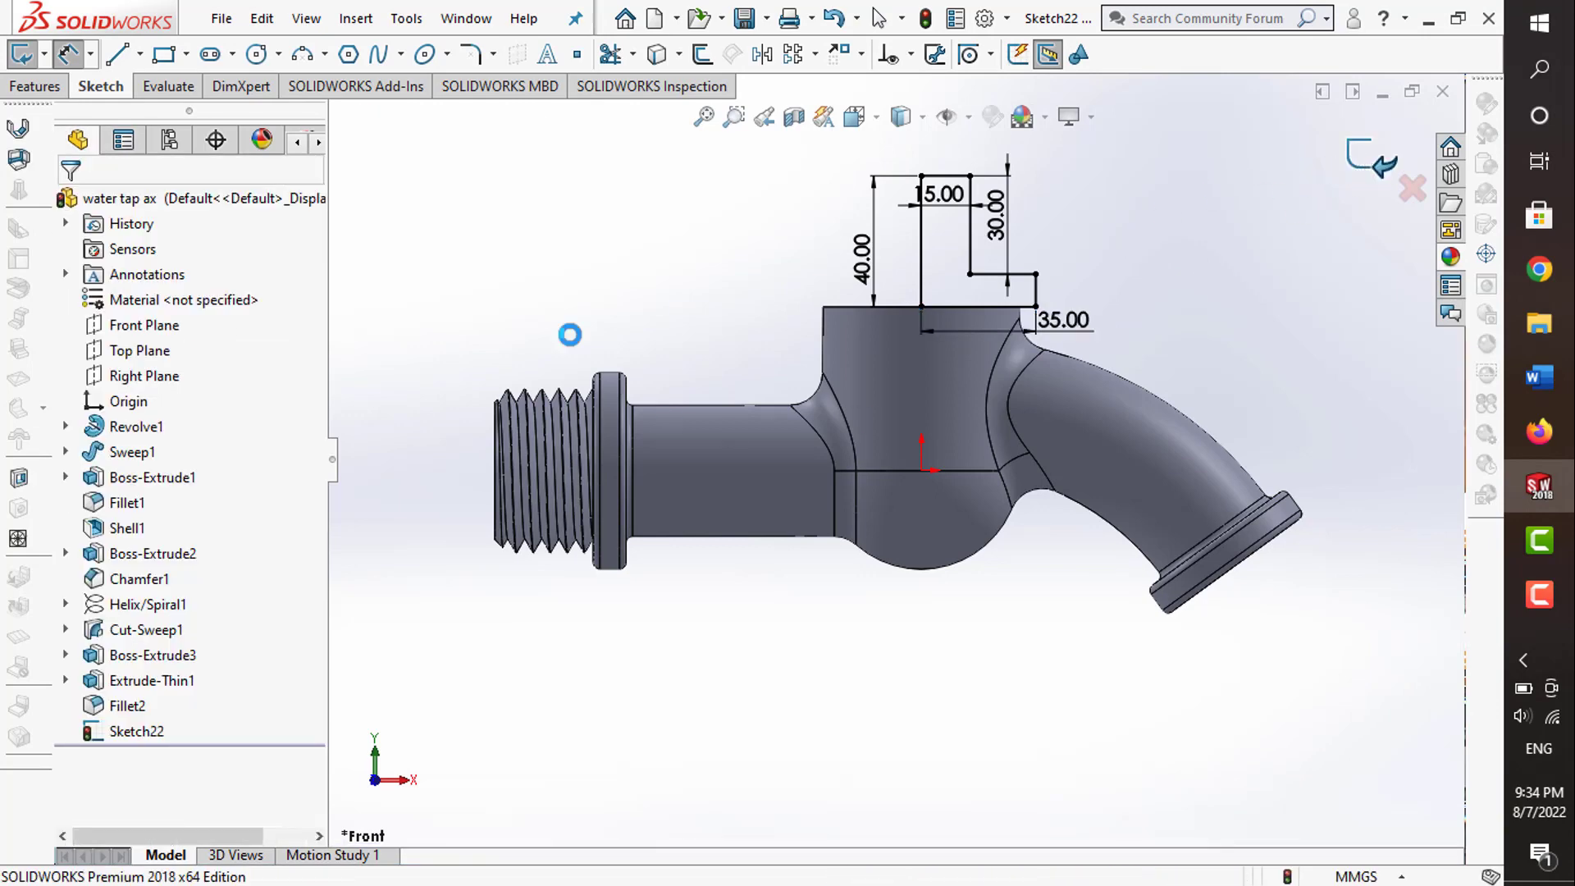
{"action": "left_click", "coordinate": [37, 86]}
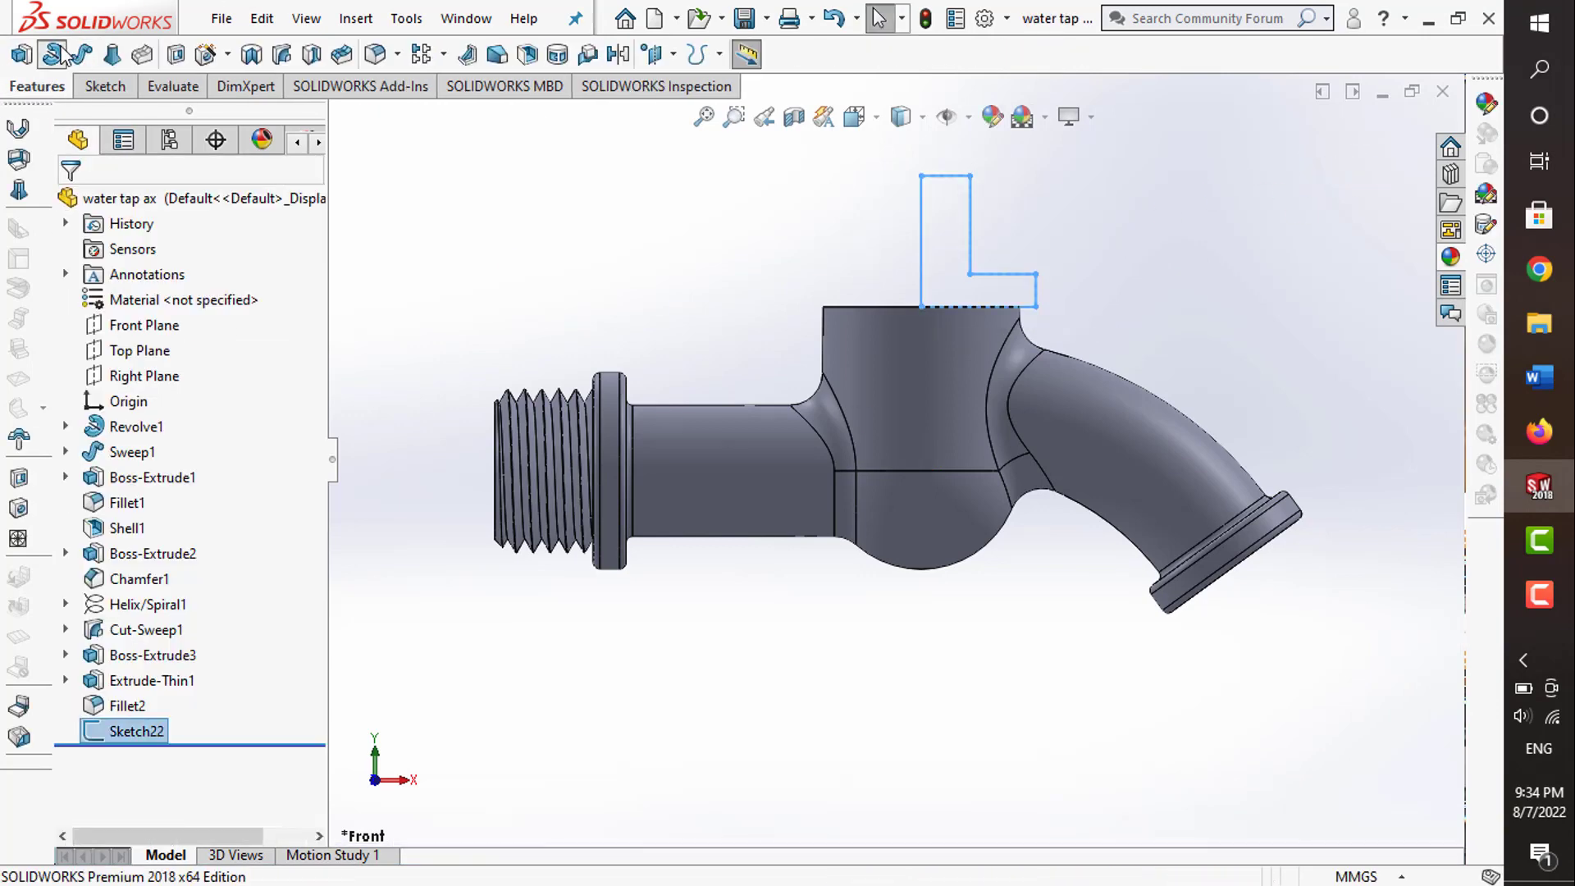
- Revolve Sketch22 about its left vertical line into a collared stem
{"action": "left_click", "coordinate": [61, 55]}
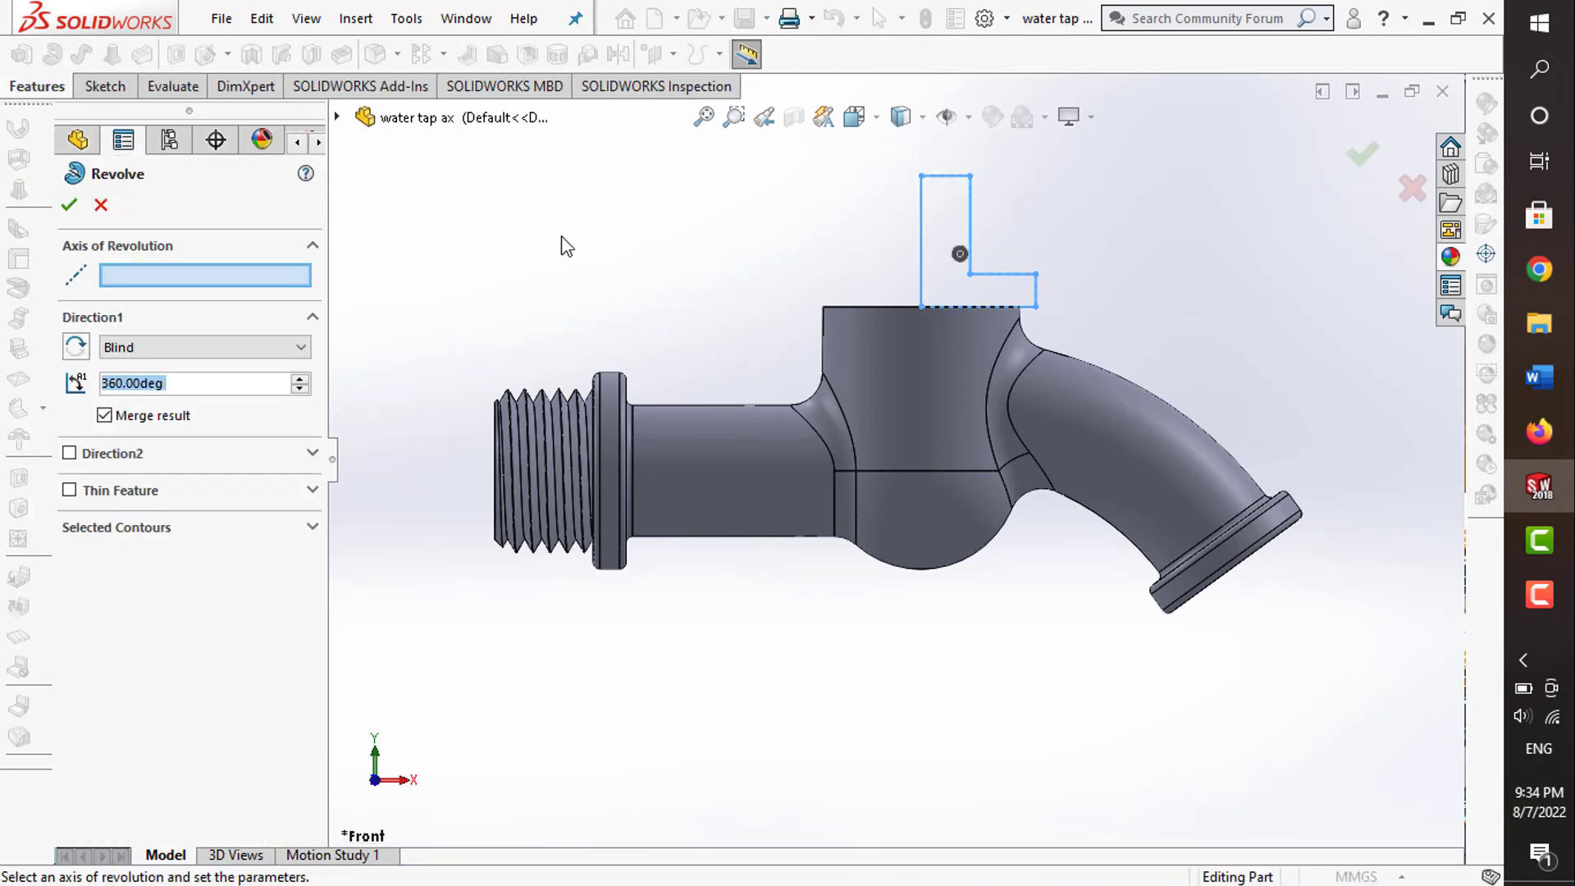
{"action": "left_click", "coordinate": [917, 220]}
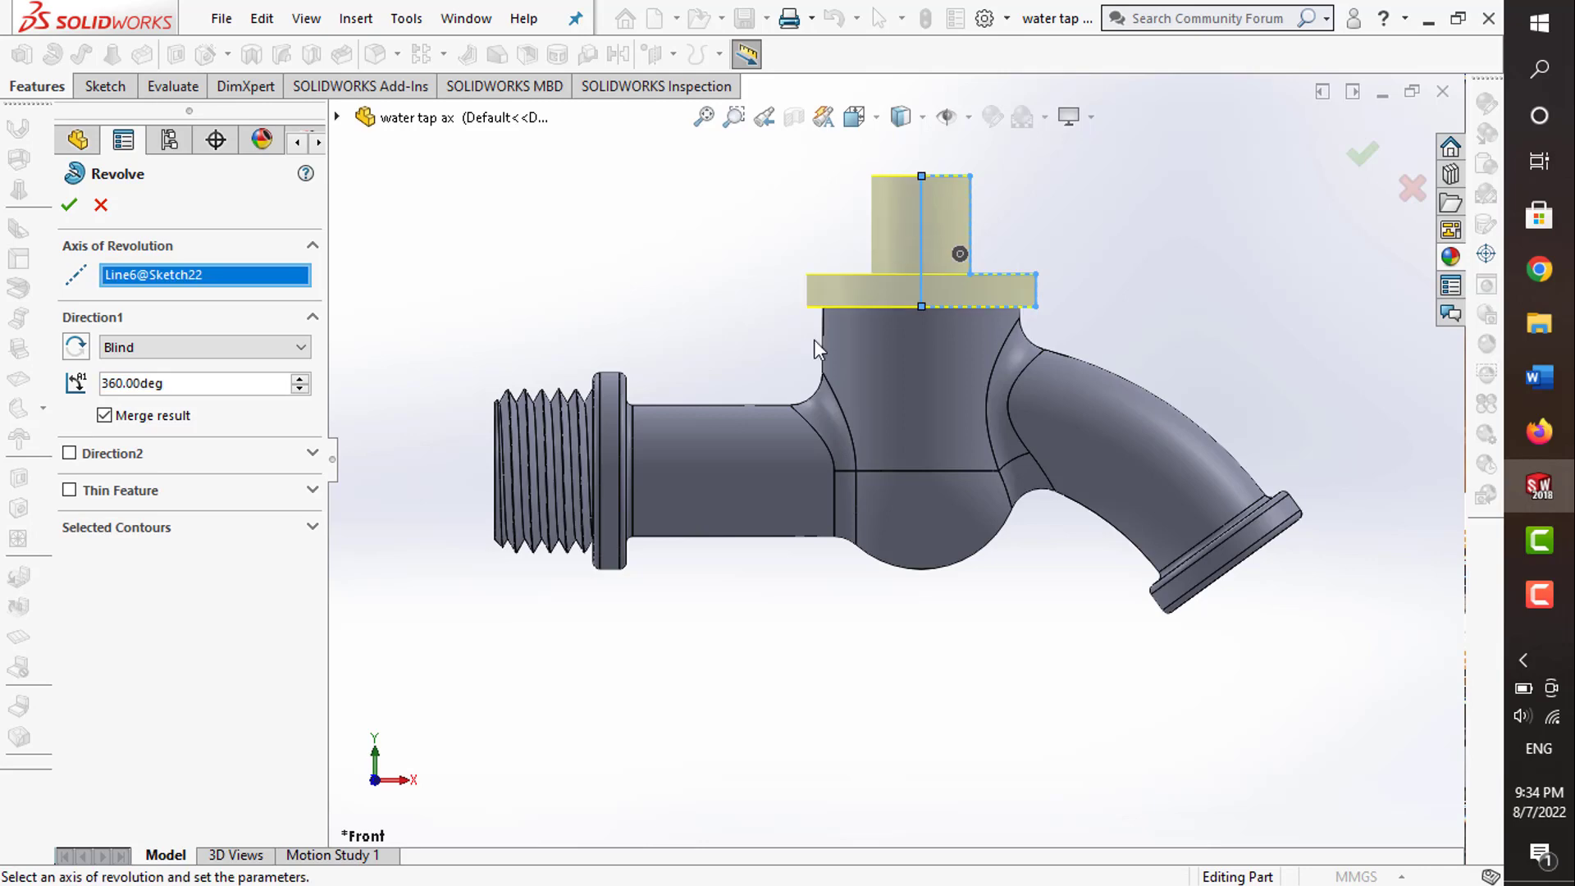
{"action": "left_click", "coordinate": [1375, 154]}
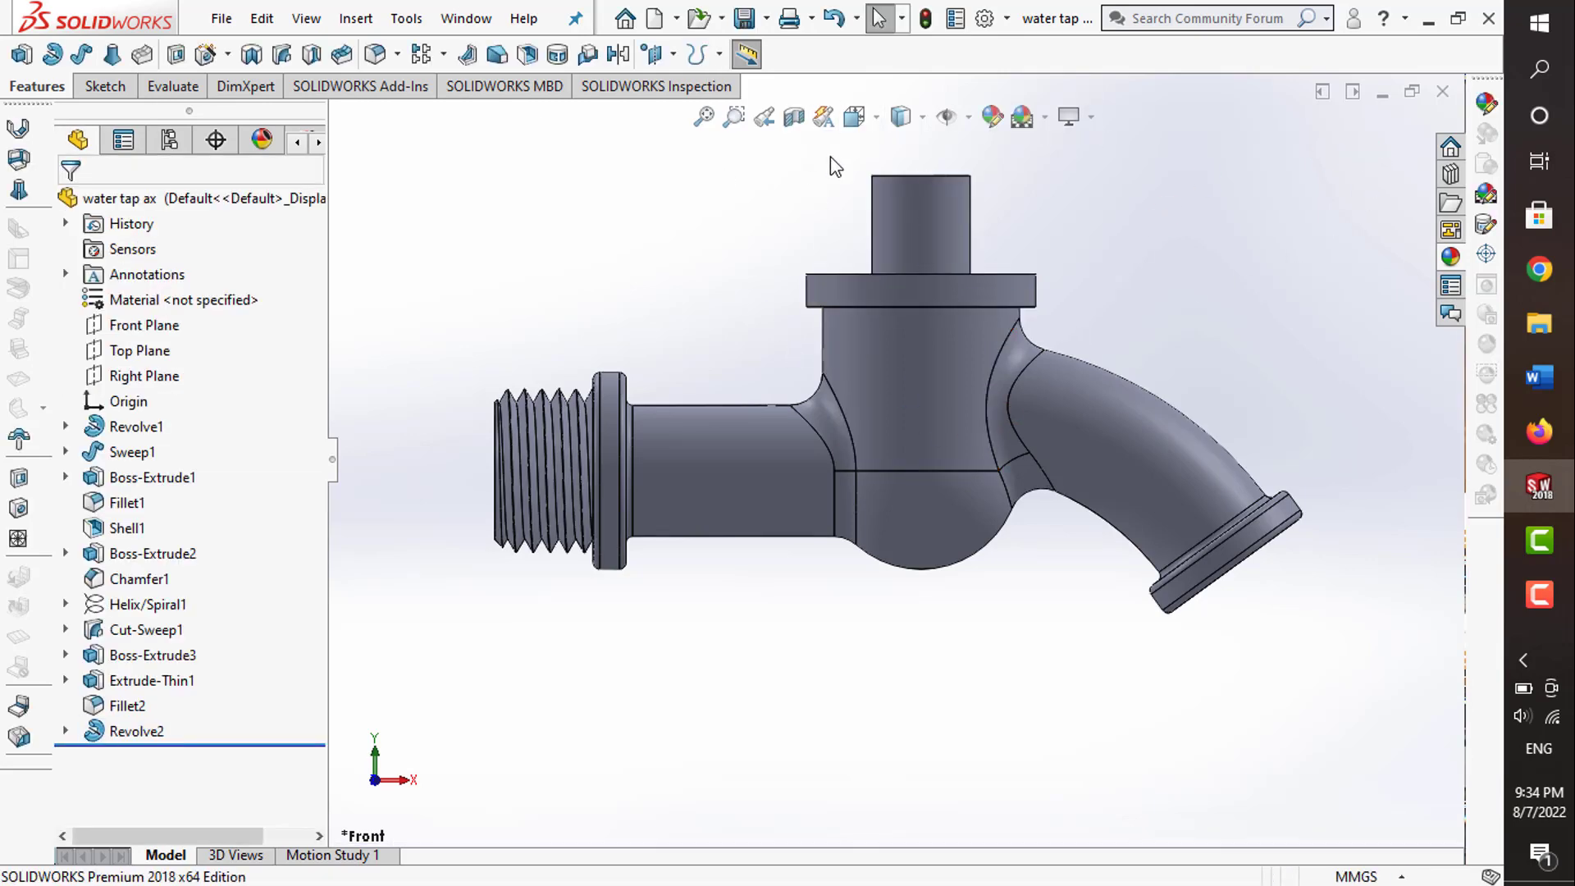
{"action": "middle_click_drag", "start_coordinate": [835, 167], "coordinate": [844, 246]}
{"action": "scroll", "coordinate": [829, 330], "scroll_direction": "up", "scroll_amount": 3}
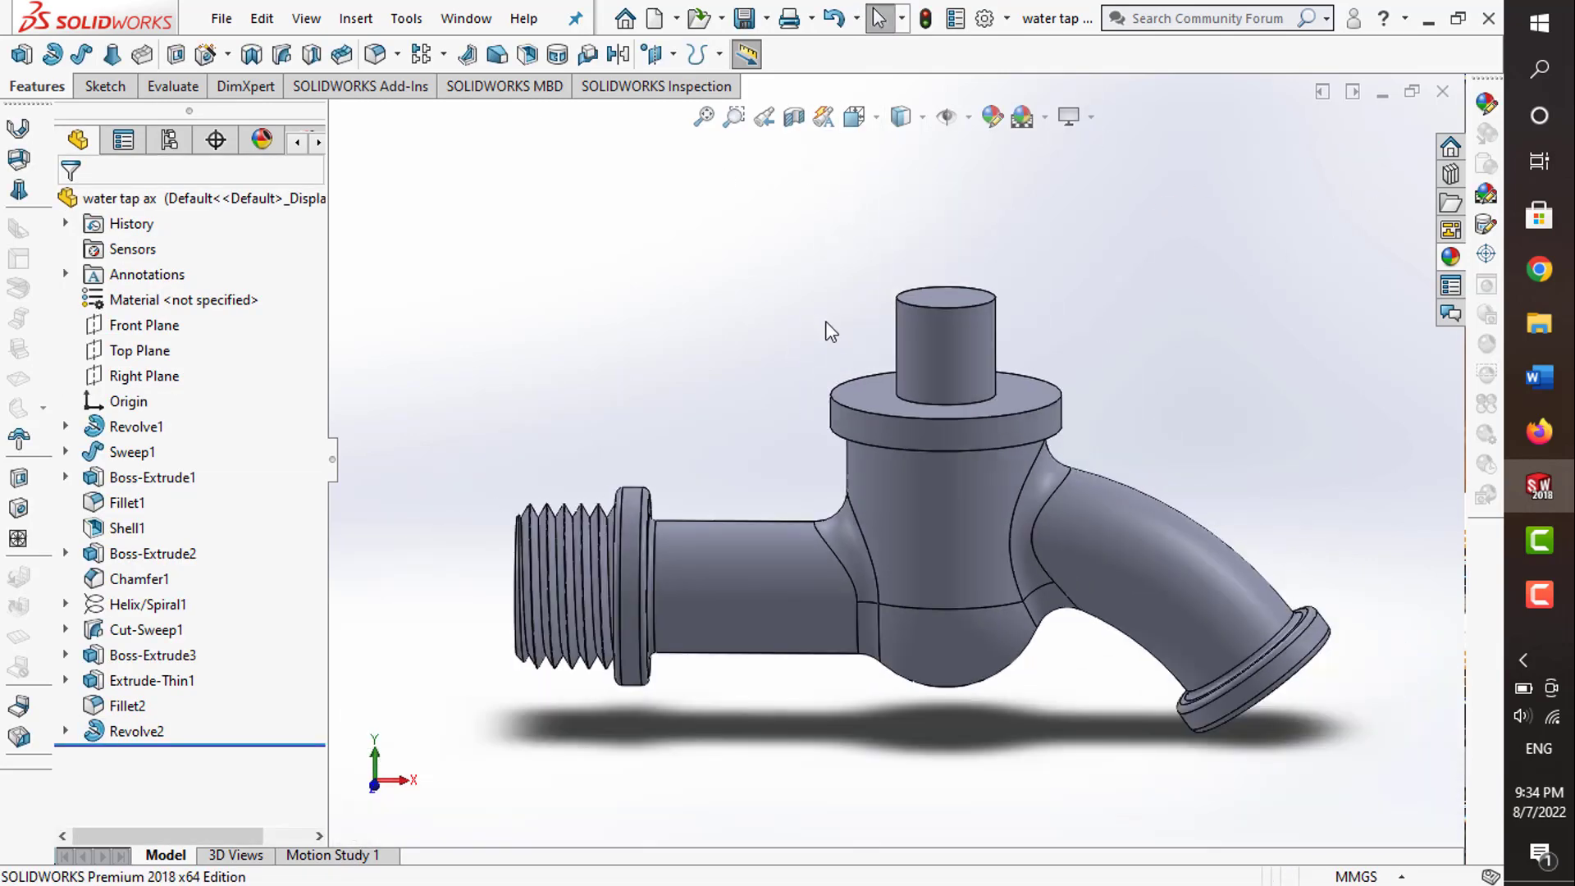
- Round the collar face and top cylinder face with a 2 mm fillet
{"action": "left_click", "coordinate": [374, 57]}
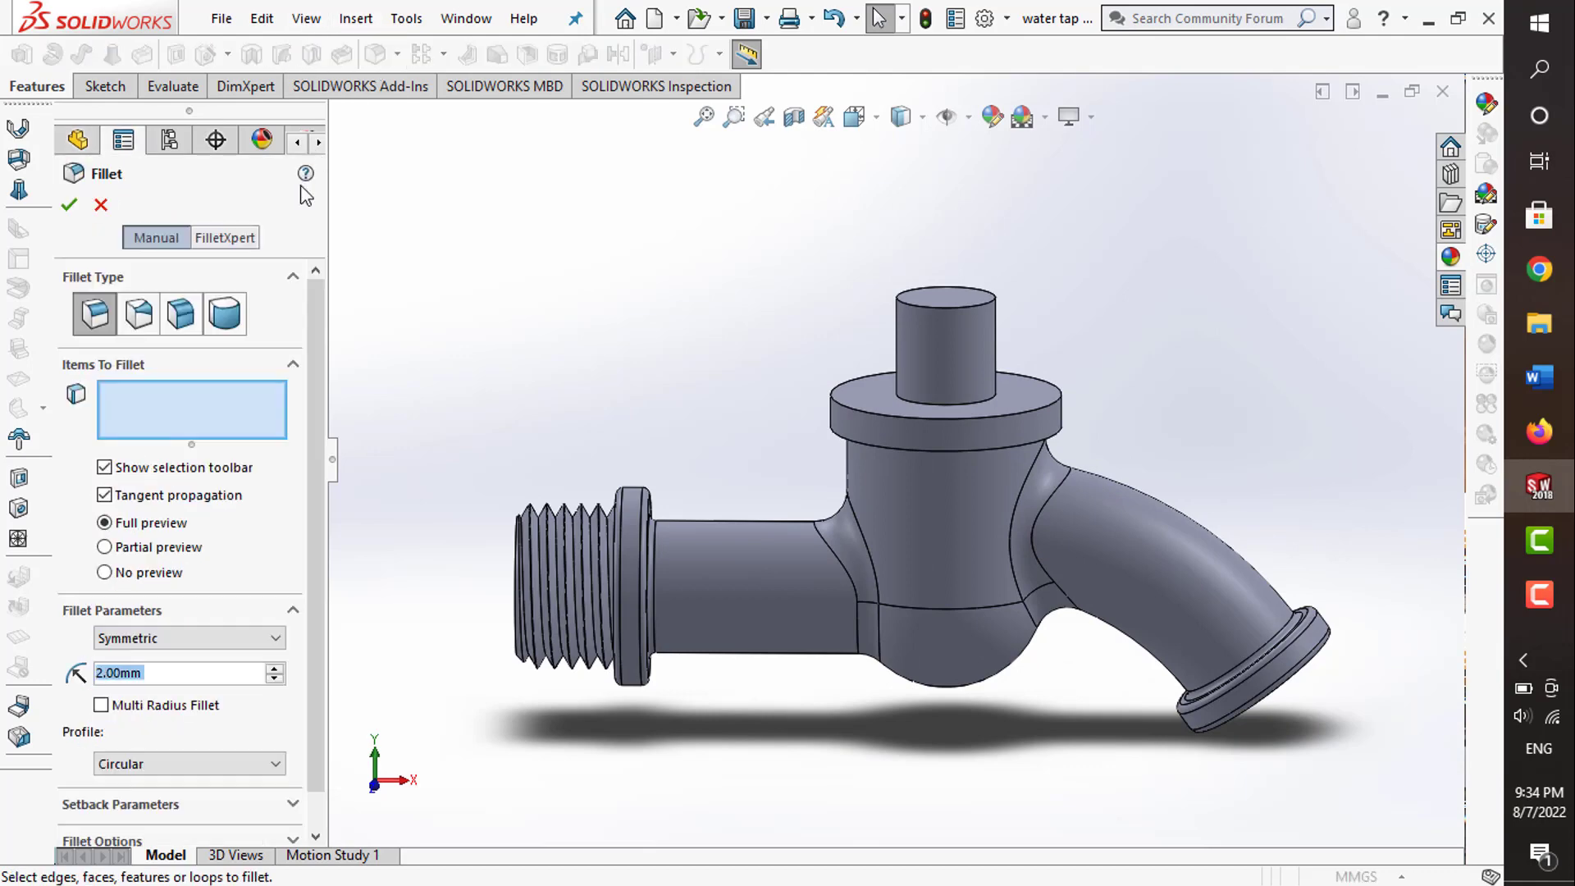
{"action": "left_click", "coordinate": [918, 443]}
{"action": "left_click", "coordinate": [976, 345]}
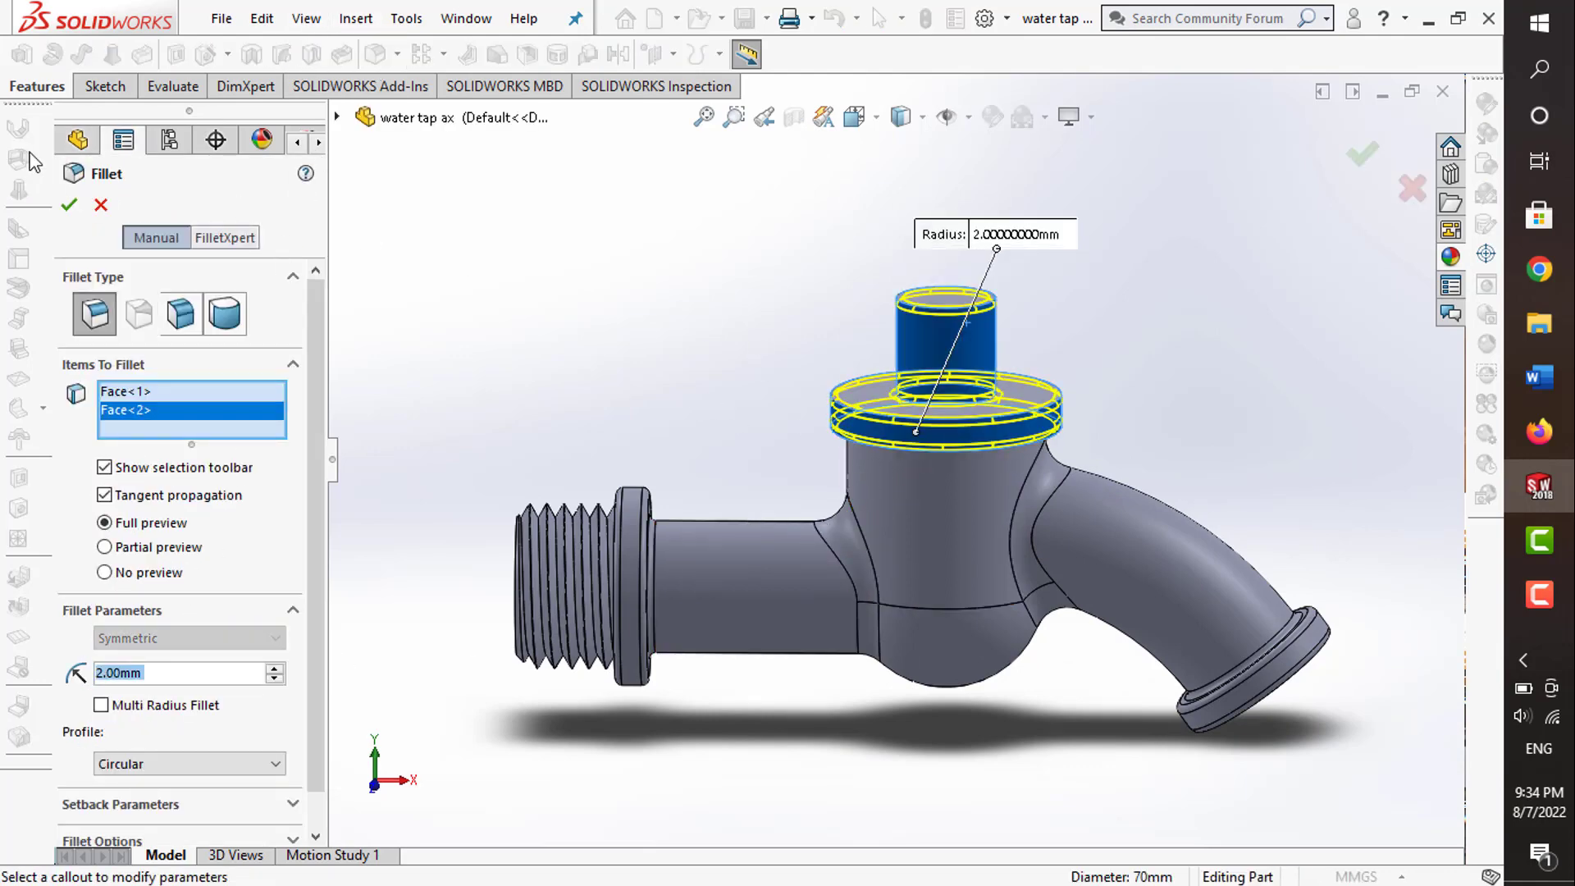
{"action": "left_click", "coordinate": [69, 205]}
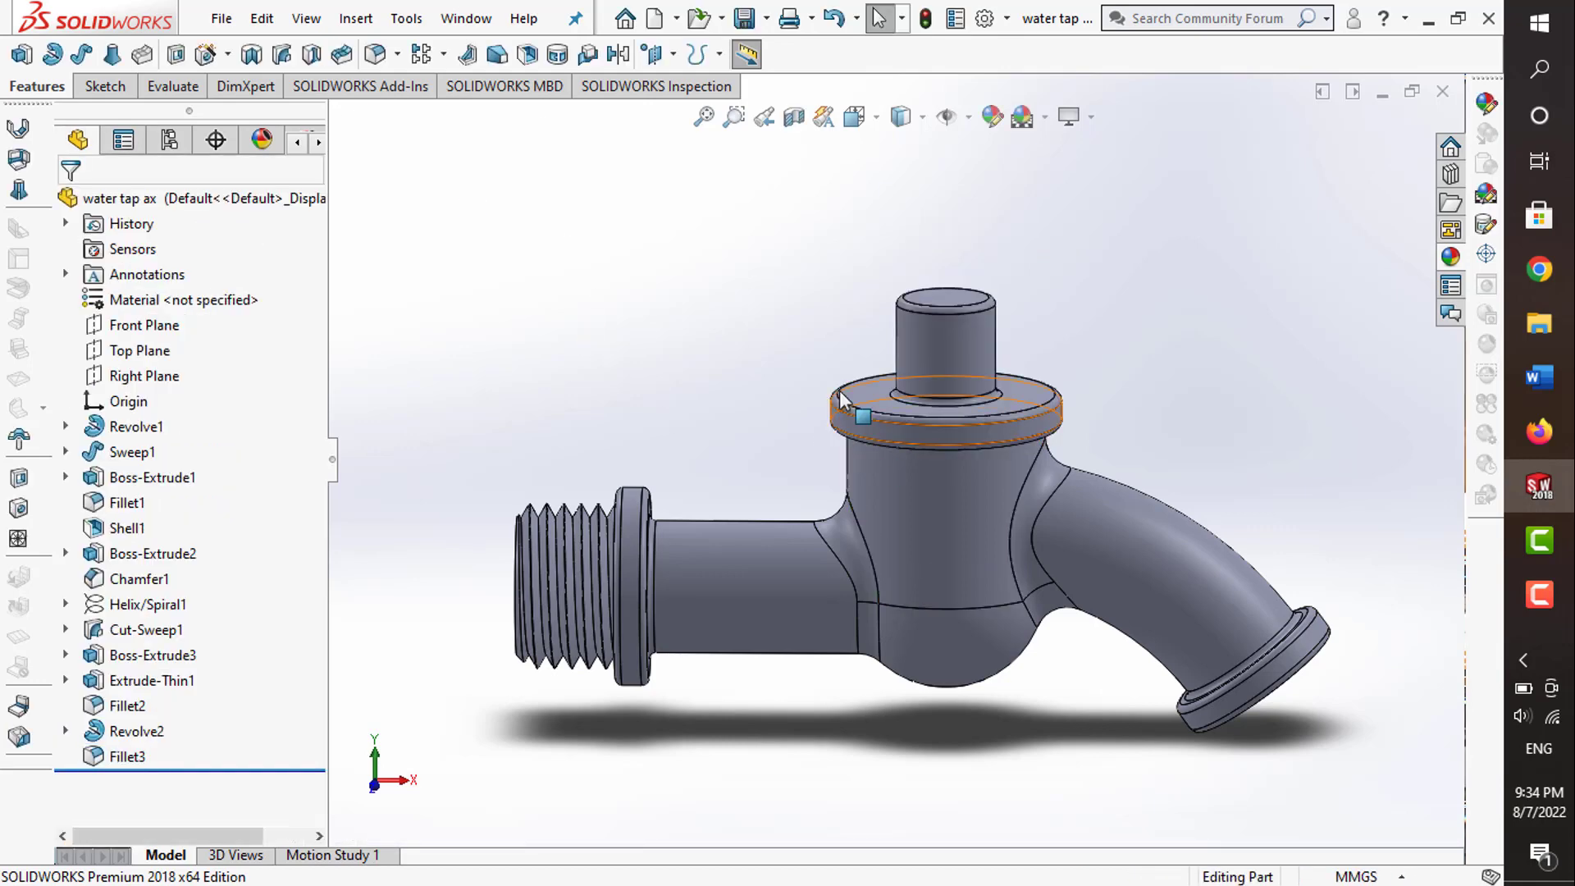
{"action": "left_click", "coordinate": [102, 86]}
- Start a Front Plane sketch and draw a vertical line up from the stem top
{"action": "left_click", "coordinate": [22, 55]}
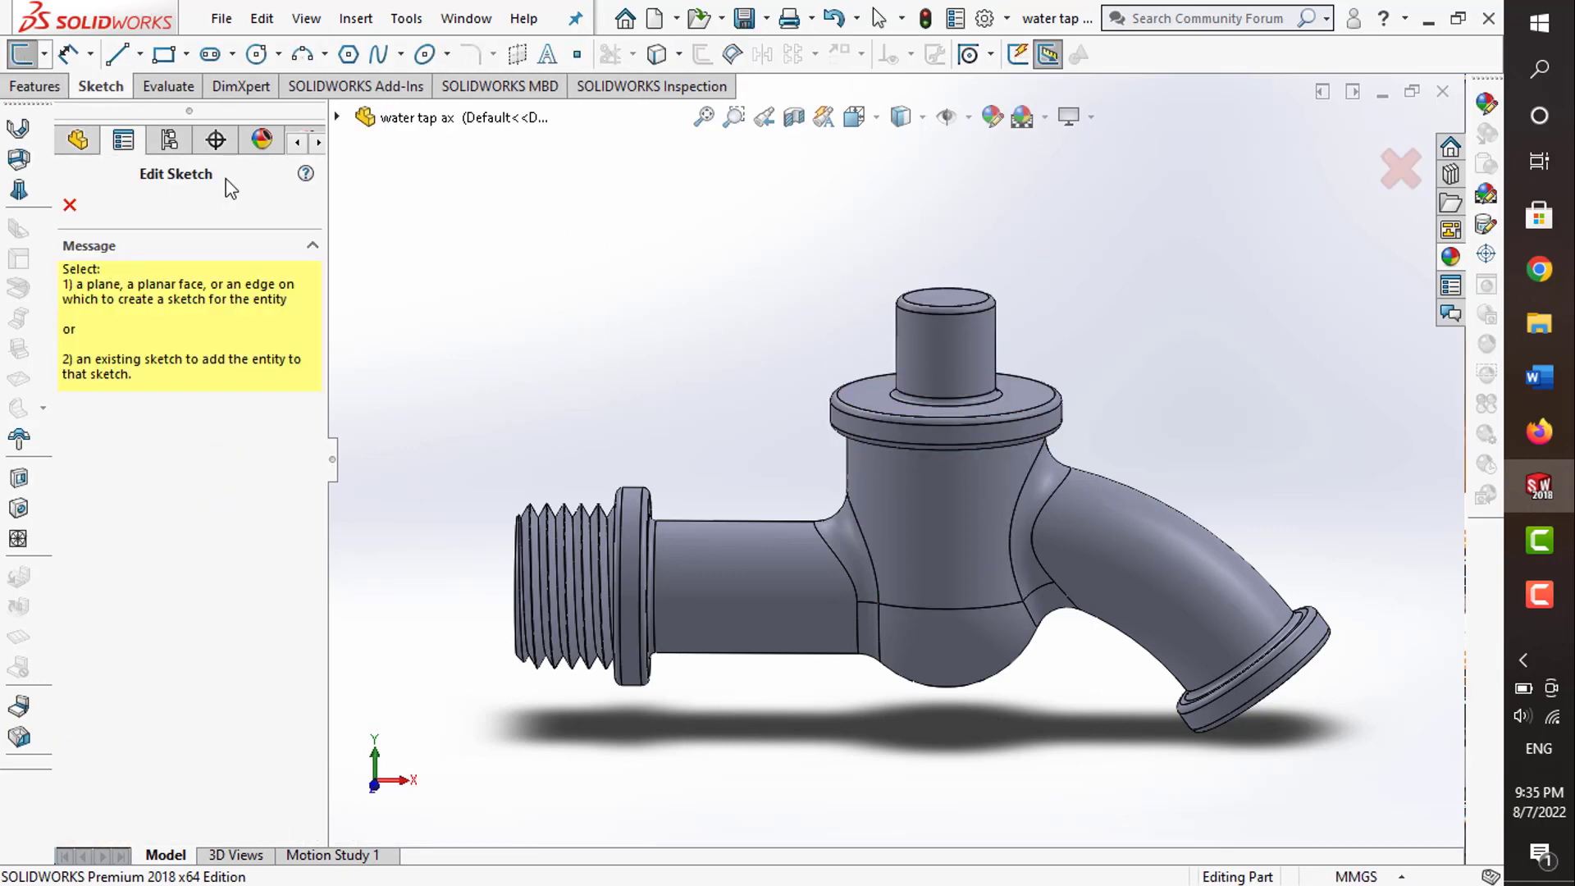
{"action": "left_click", "coordinate": [337, 118]}
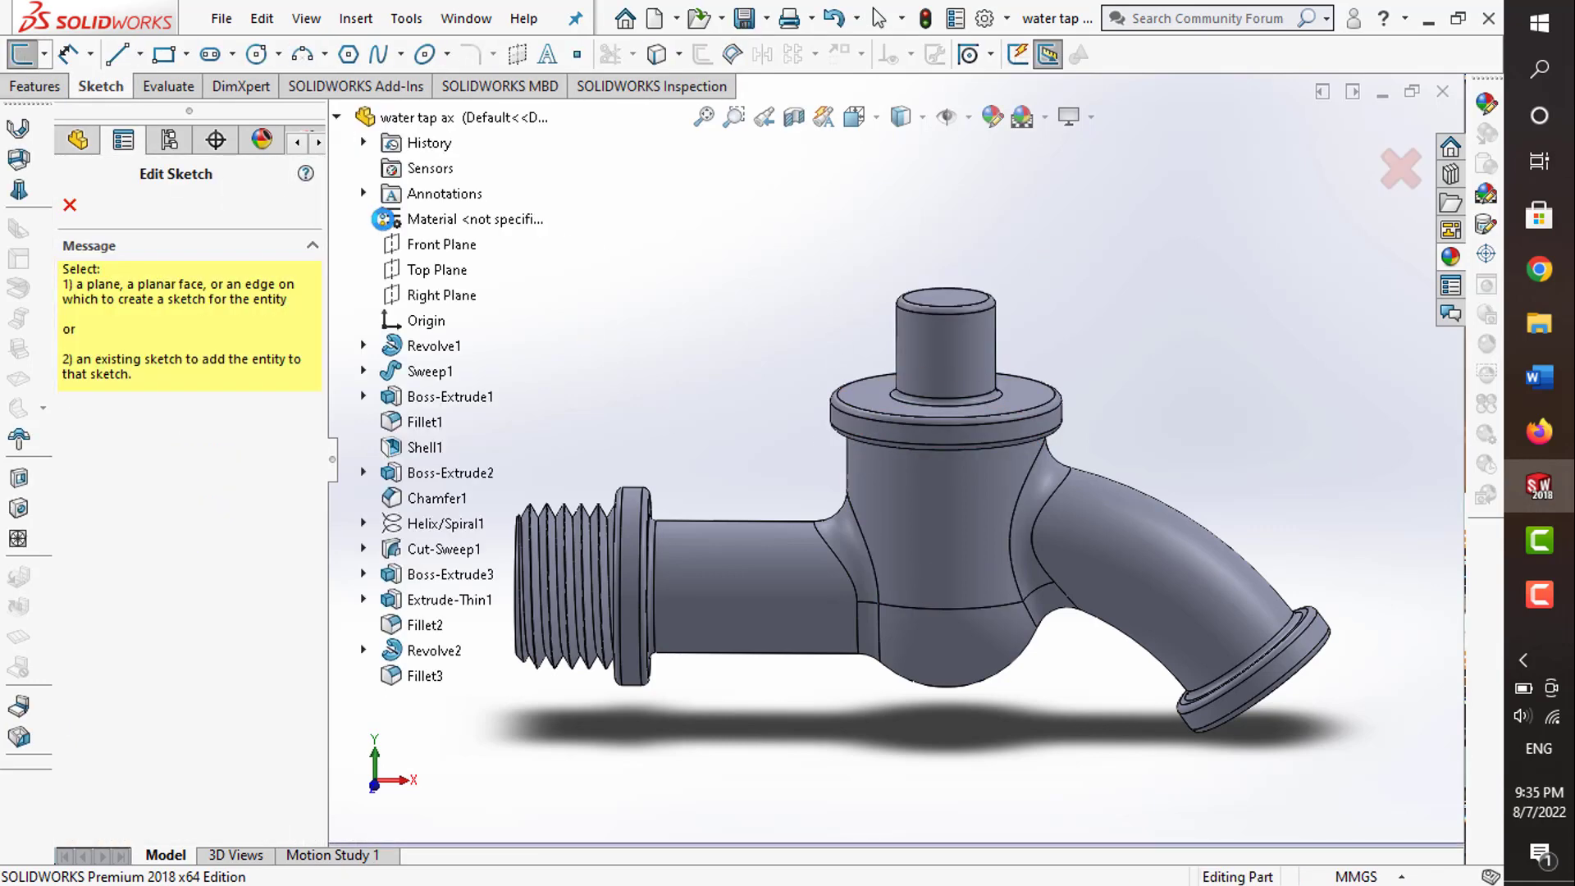
{"action": "left_click", "coordinate": [404, 254]}
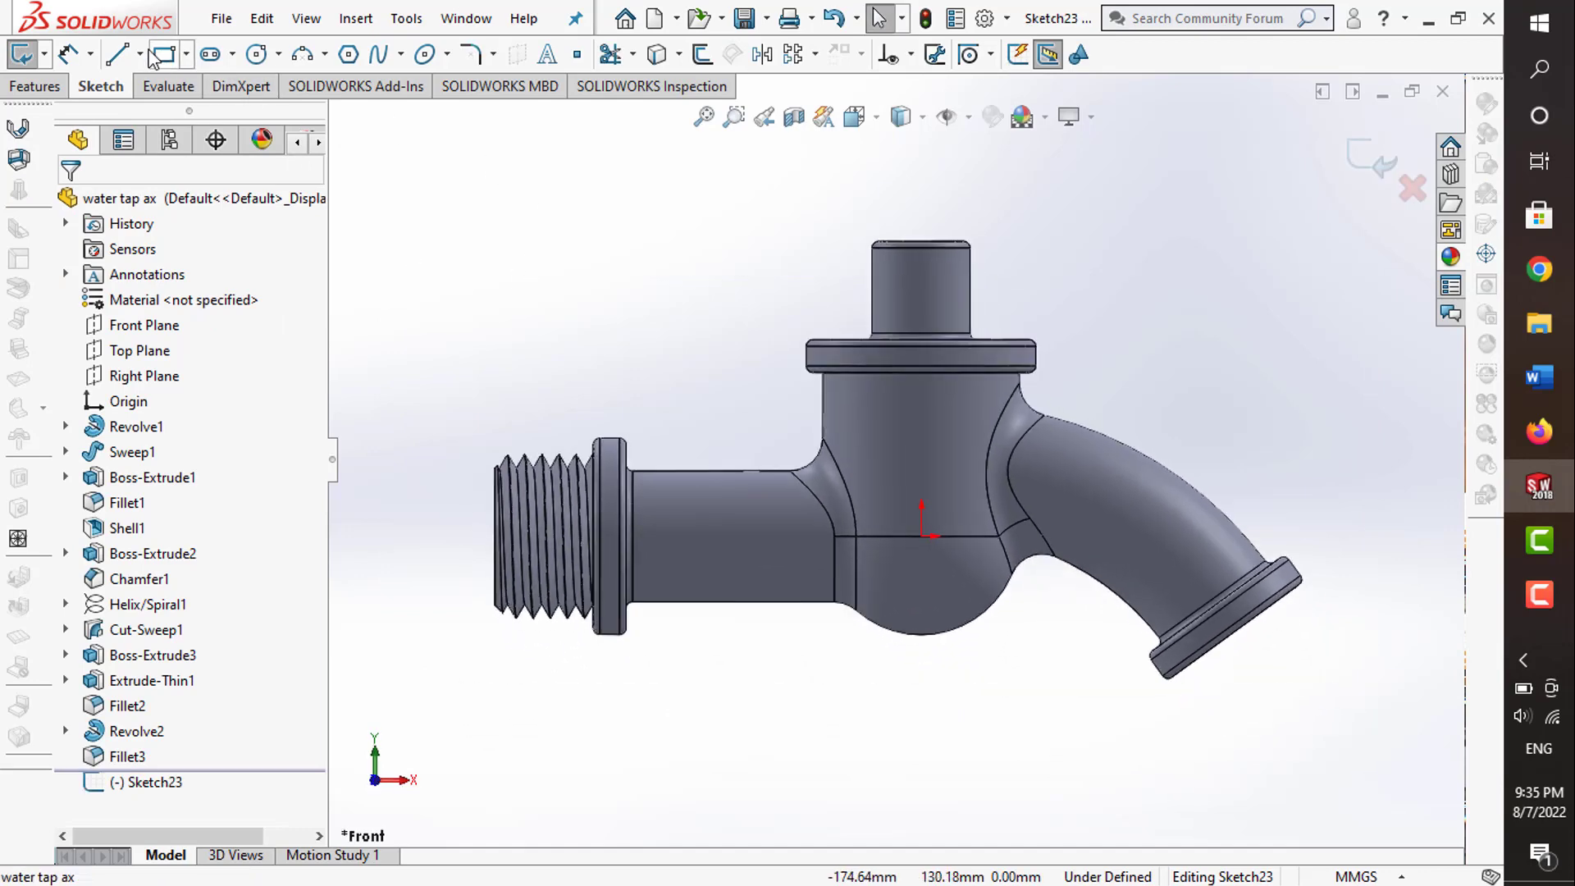
{"action": "key", "text": "l"}
{"action": "left_click", "coordinate": [921, 241]}
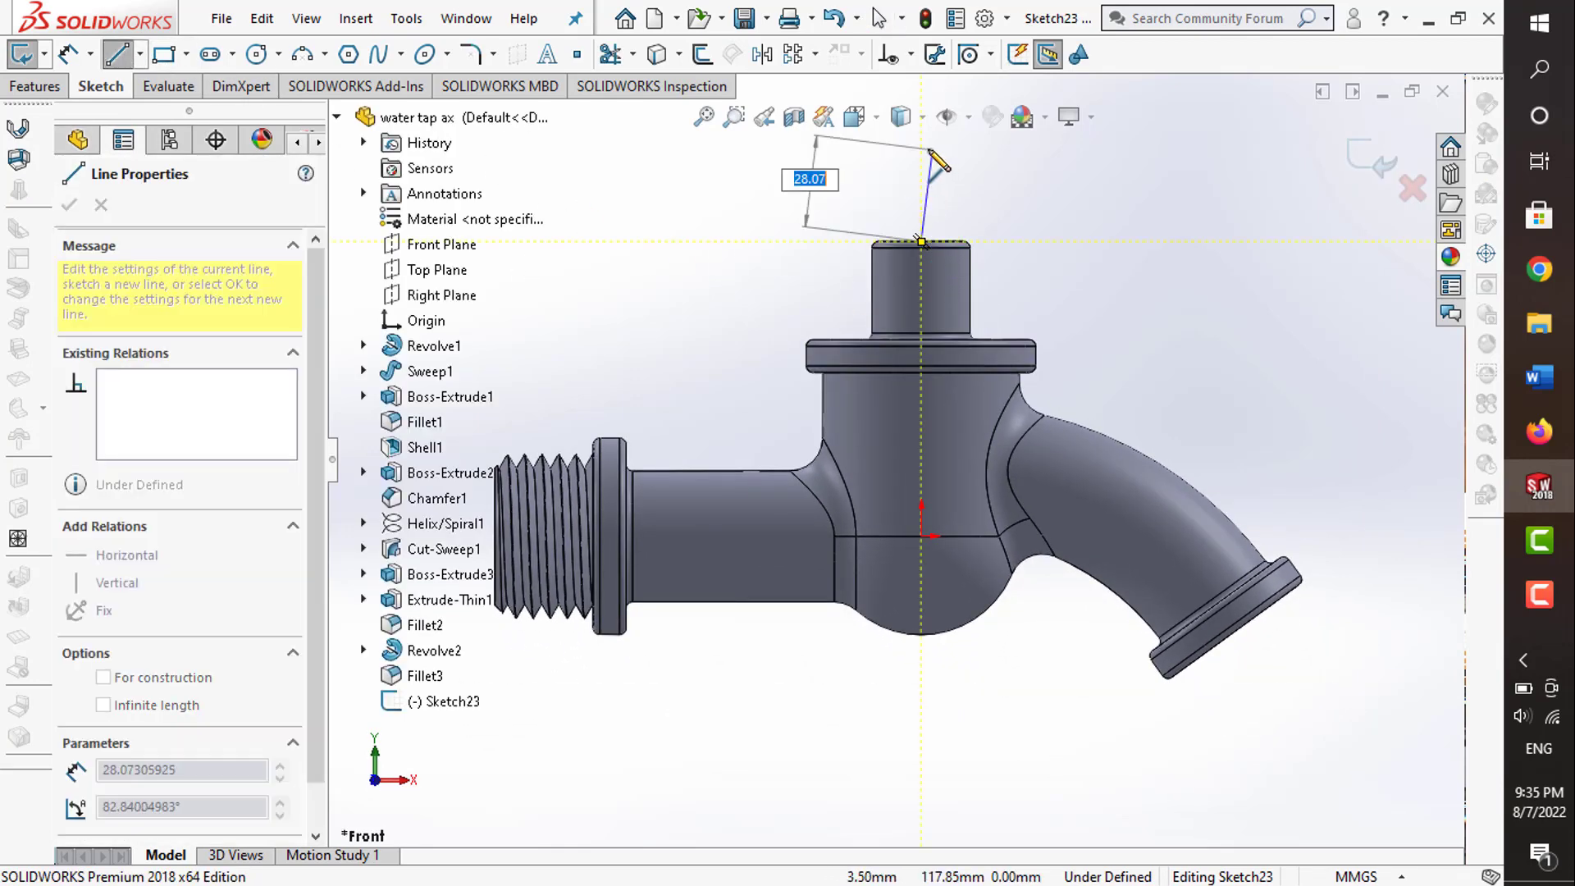
{"action": "key", "text": "Escape"}
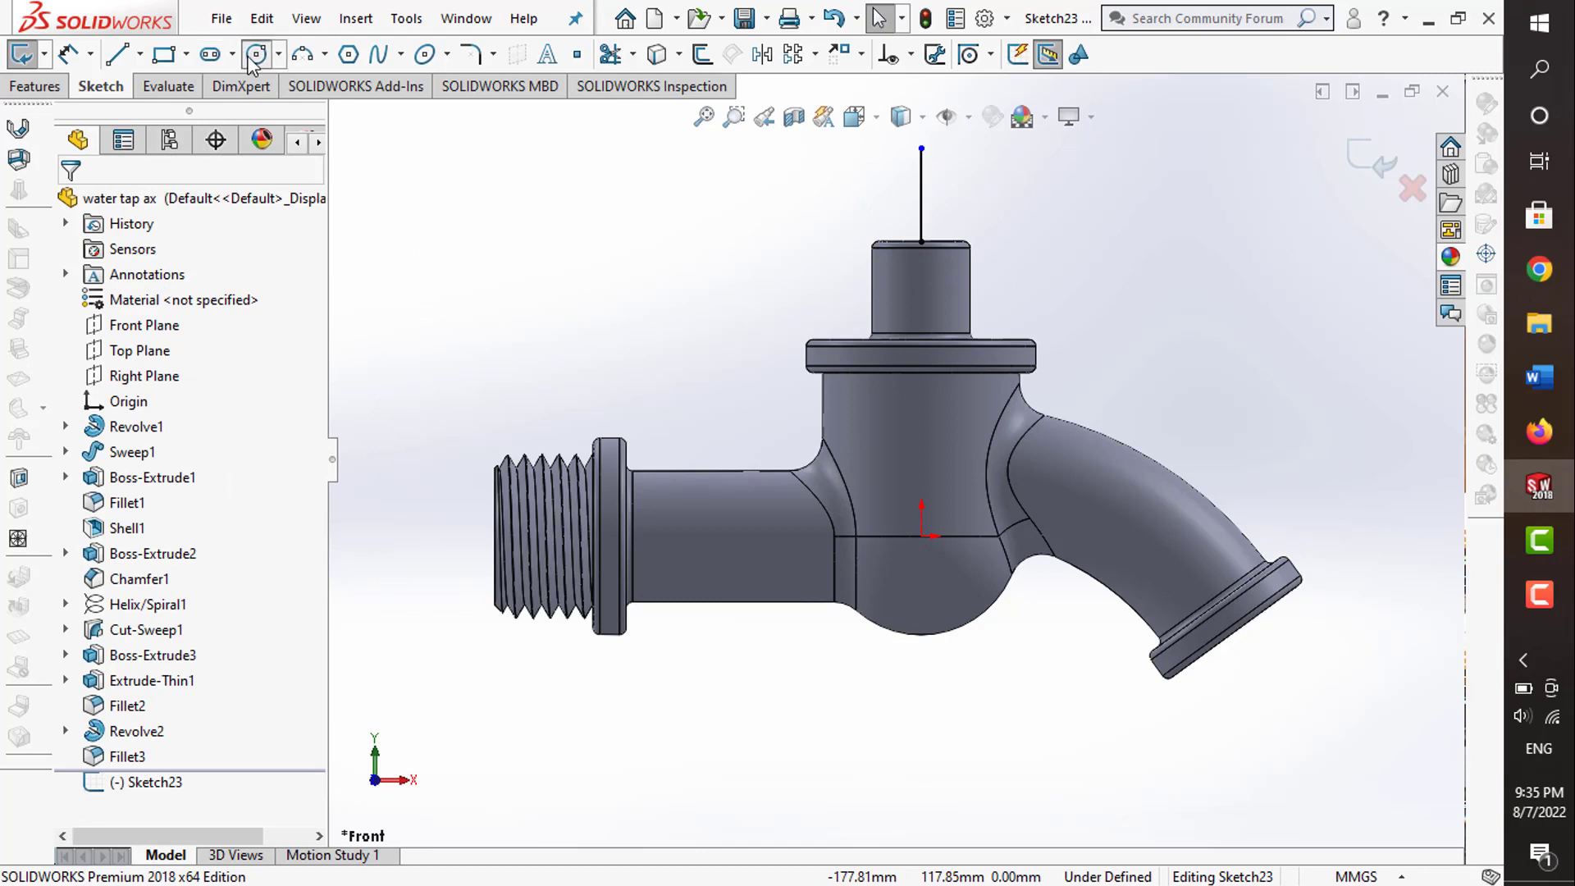
- Draw a circle centred on the vertical line passing through its top end
{"action": "left_click", "coordinate": [255, 55]}
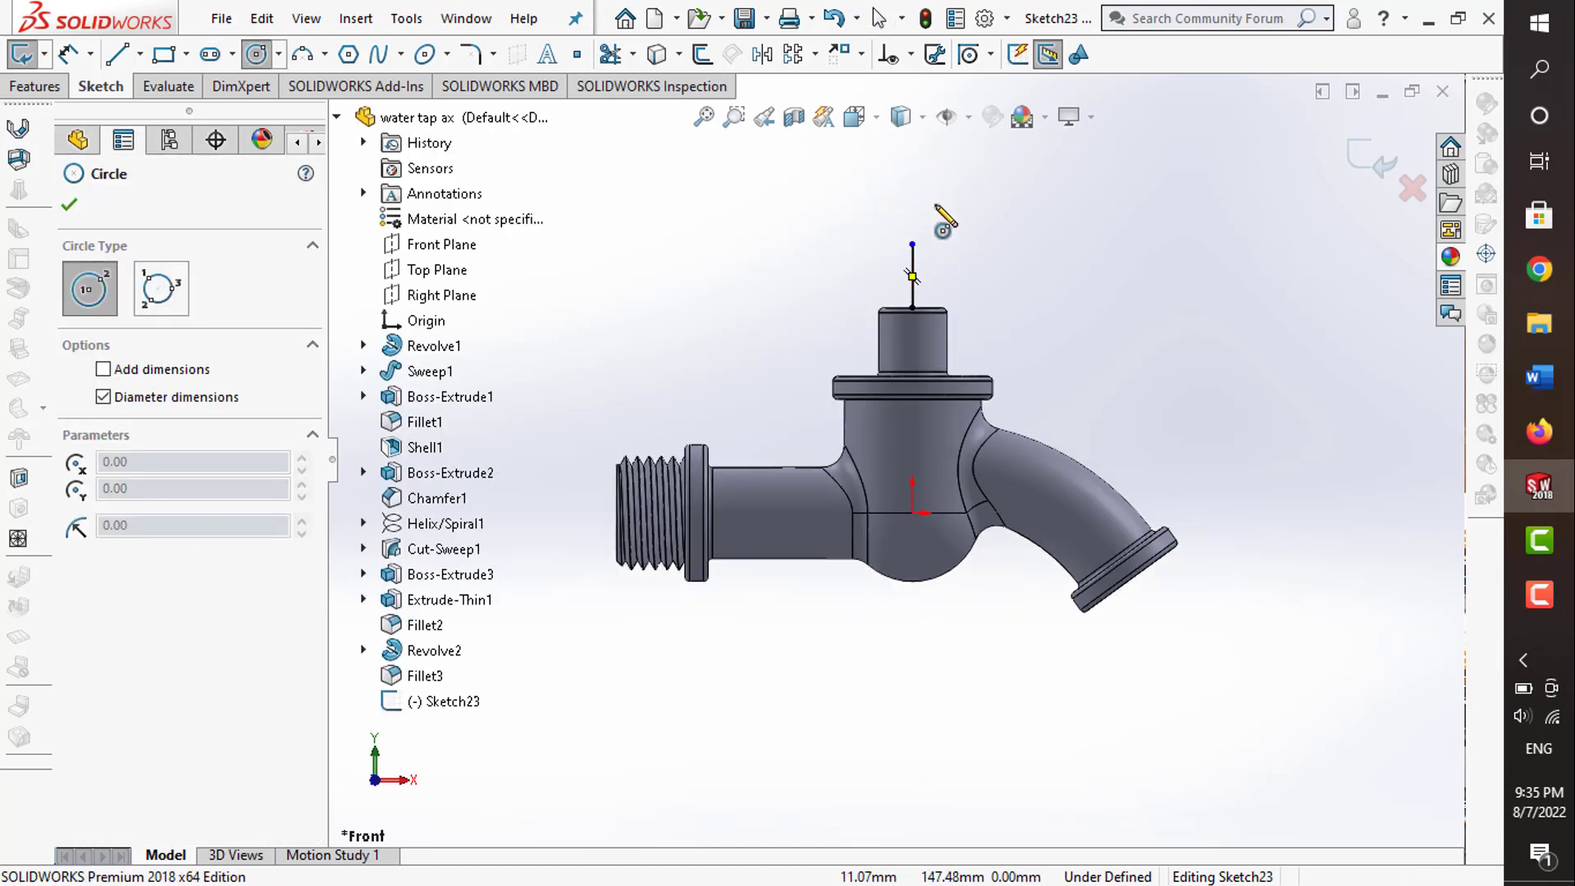
{"action": "scroll", "coordinate": [932, 215], "scroll_direction": "down", "scroll_amount": 3}
{"action": "left_click", "coordinate": [858, 451]}
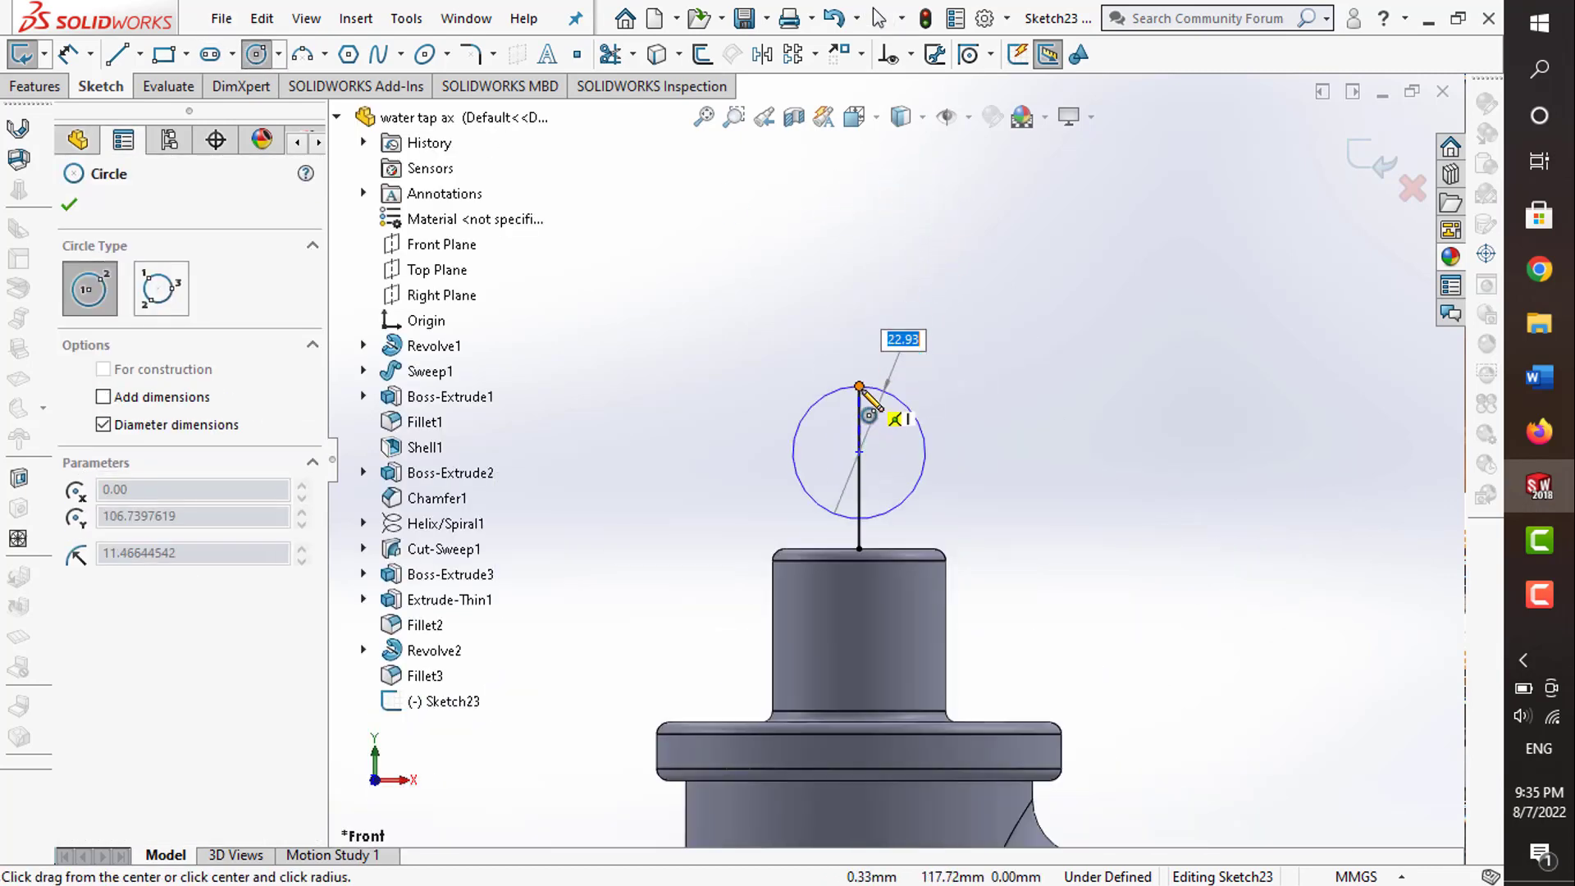
{"action": "left_click", "coordinate": [859, 385]}
{"action": "key", "text": "Escape"}
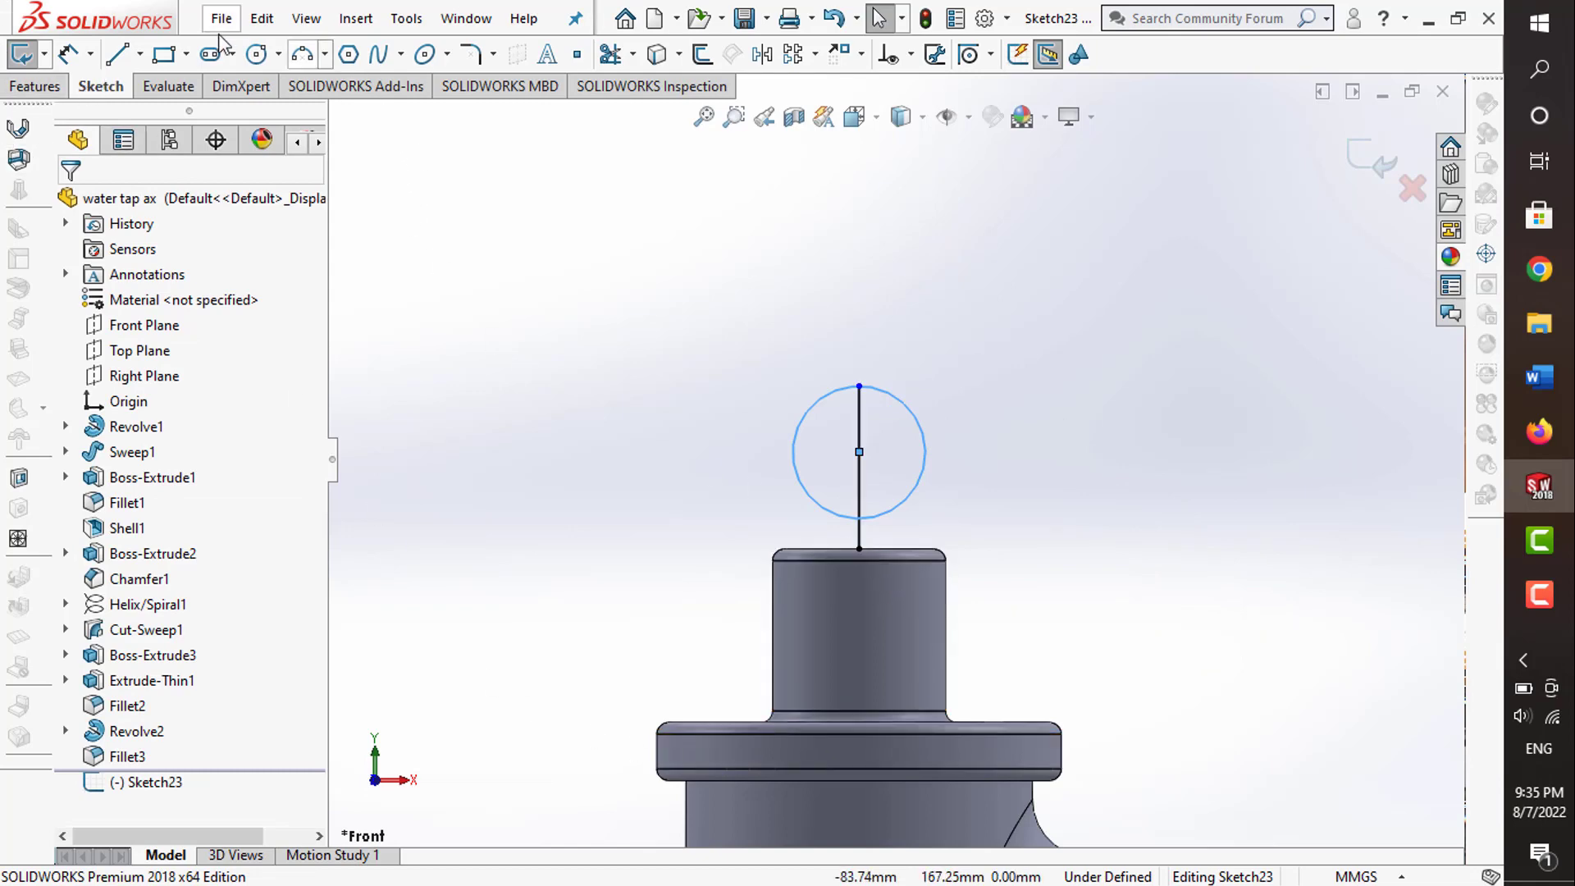
- Draw a short second line from the stem top ending inside the circle
{"action": "left_click", "coordinate": [123, 54]}
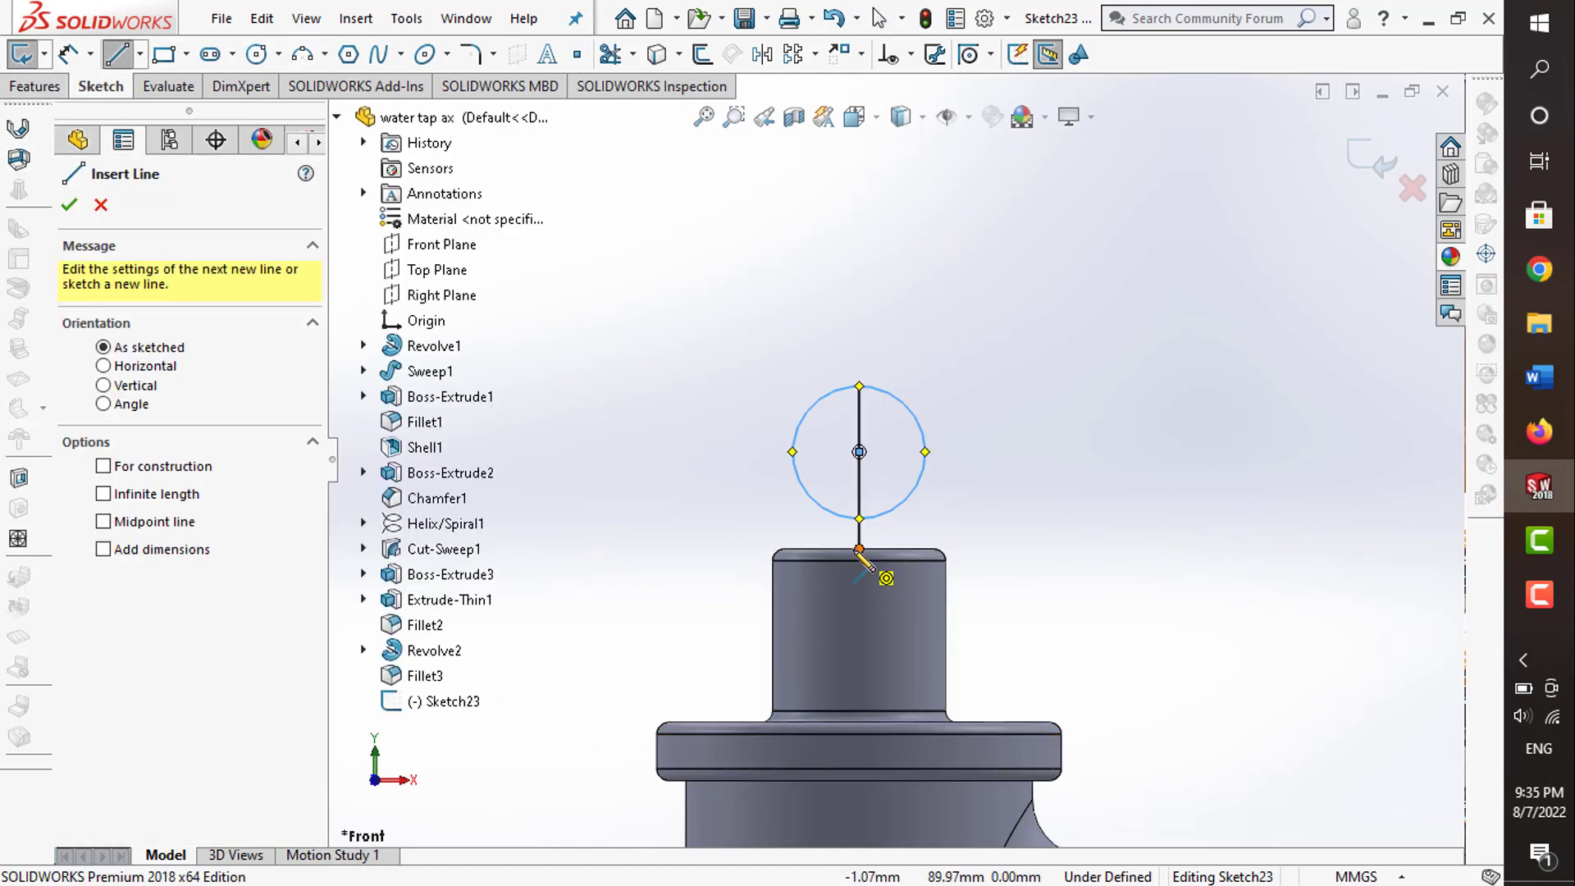
{"action": "left_click", "coordinate": [859, 549]}
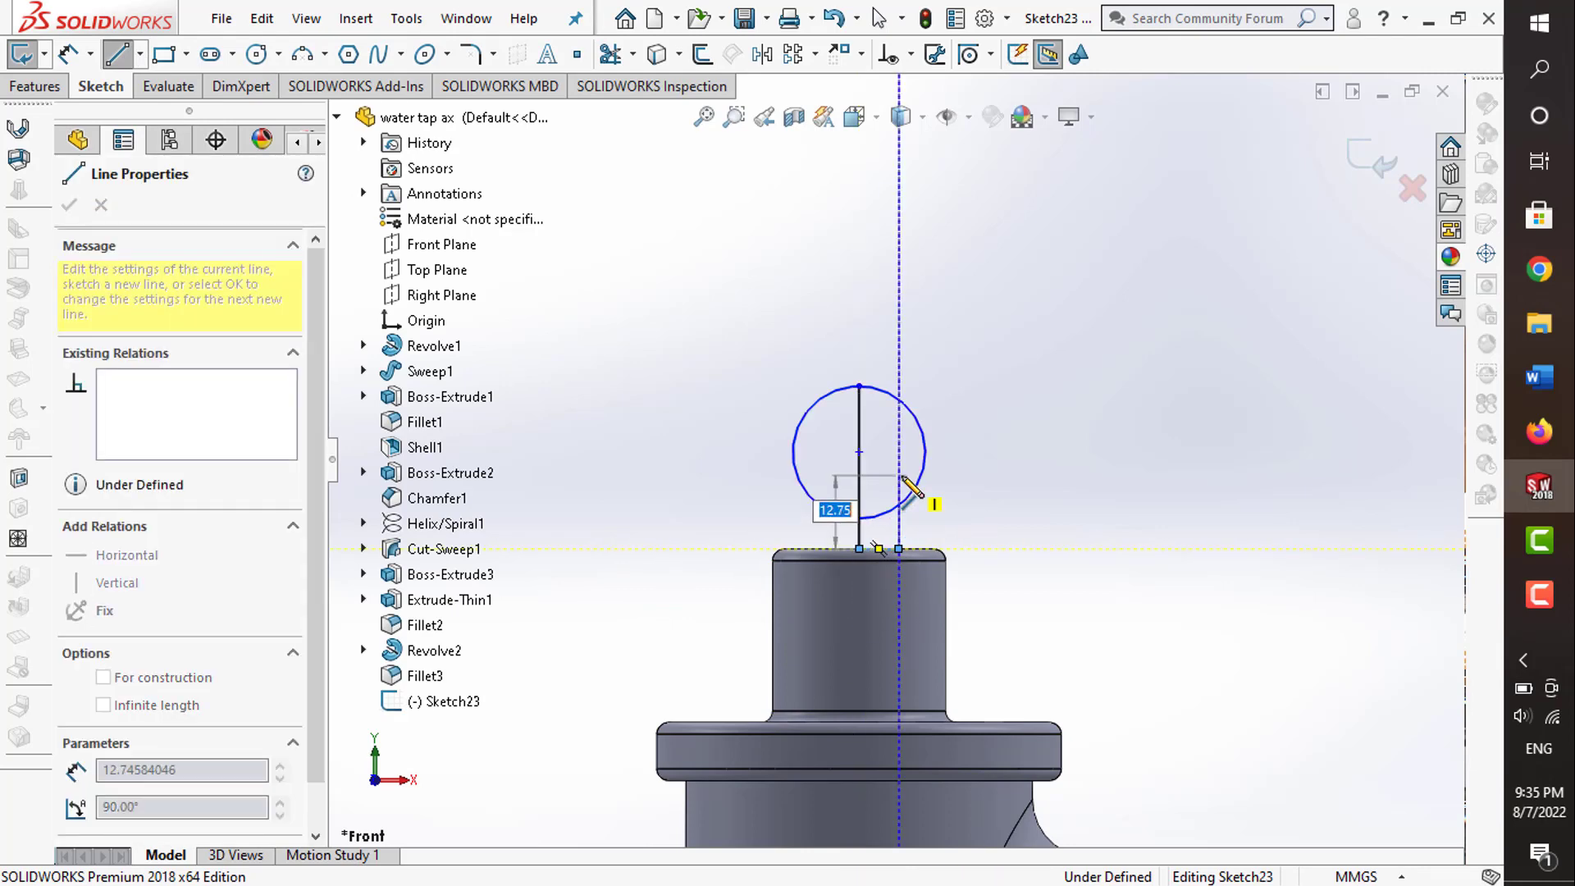
{"action": "left_click", "coordinate": [898, 475]}
{"action": "key", "text": "Escape"}
- Trim the circle into an arc and dimension the long vertical line to 30 mm
{"action": "left_click", "coordinate": [608, 54]}
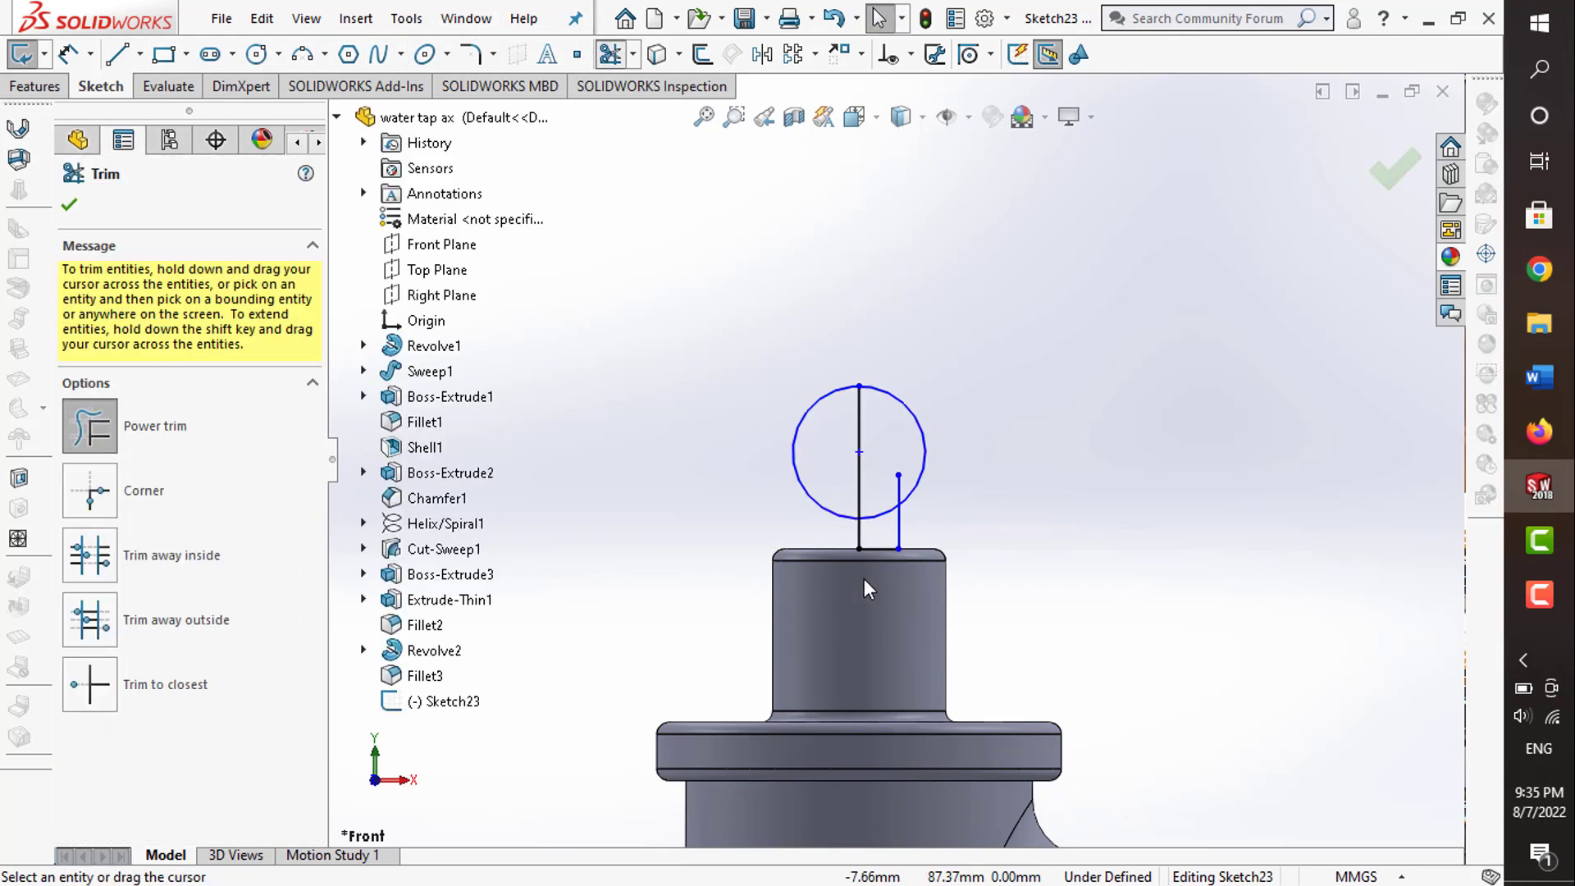
{"action": "scroll", "coordinate": [899, 534], "scroll_direction": "down", "scroll_amount": 3}
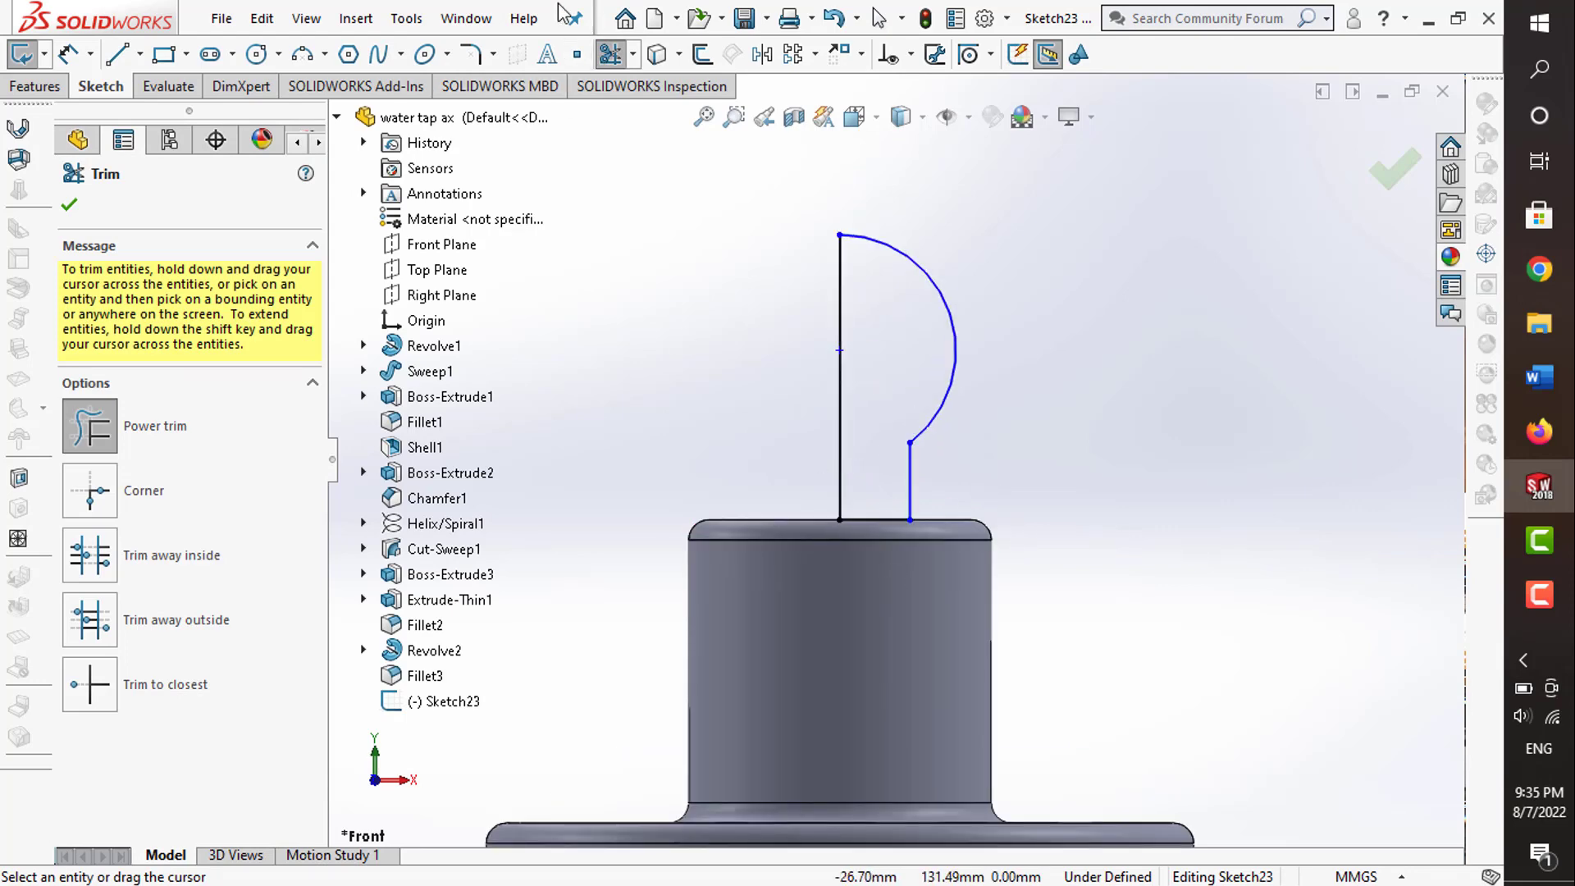
{"action": "left_click", "coordinate": [68, 54]}
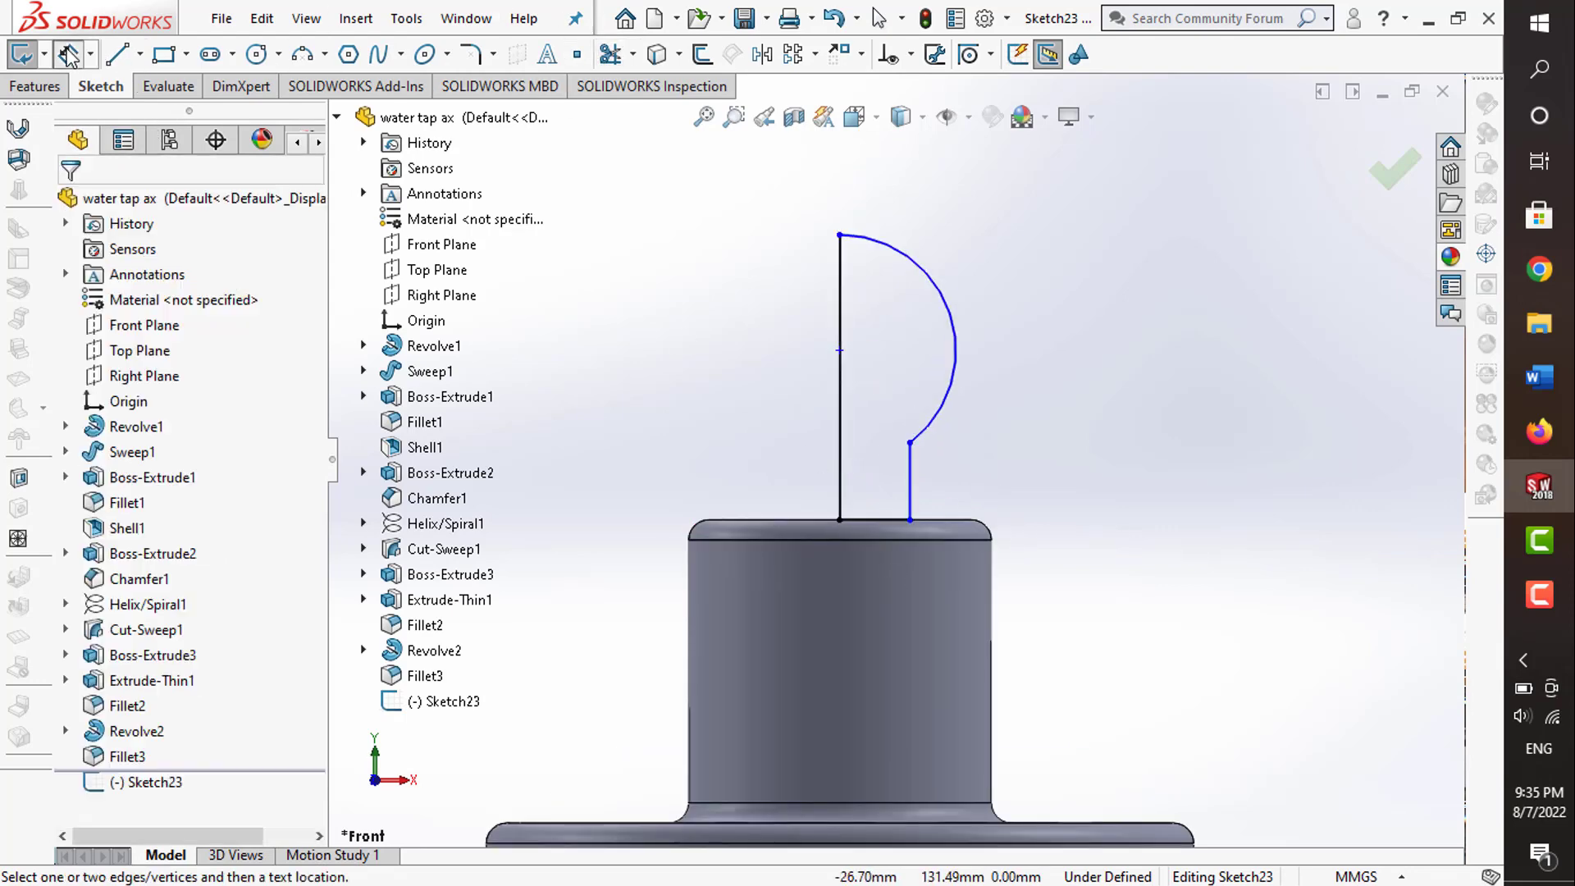
{"action": "left_click", "coordinate": [840, 433]}
{"action": "left_click", "coordinate": [814, 414]}
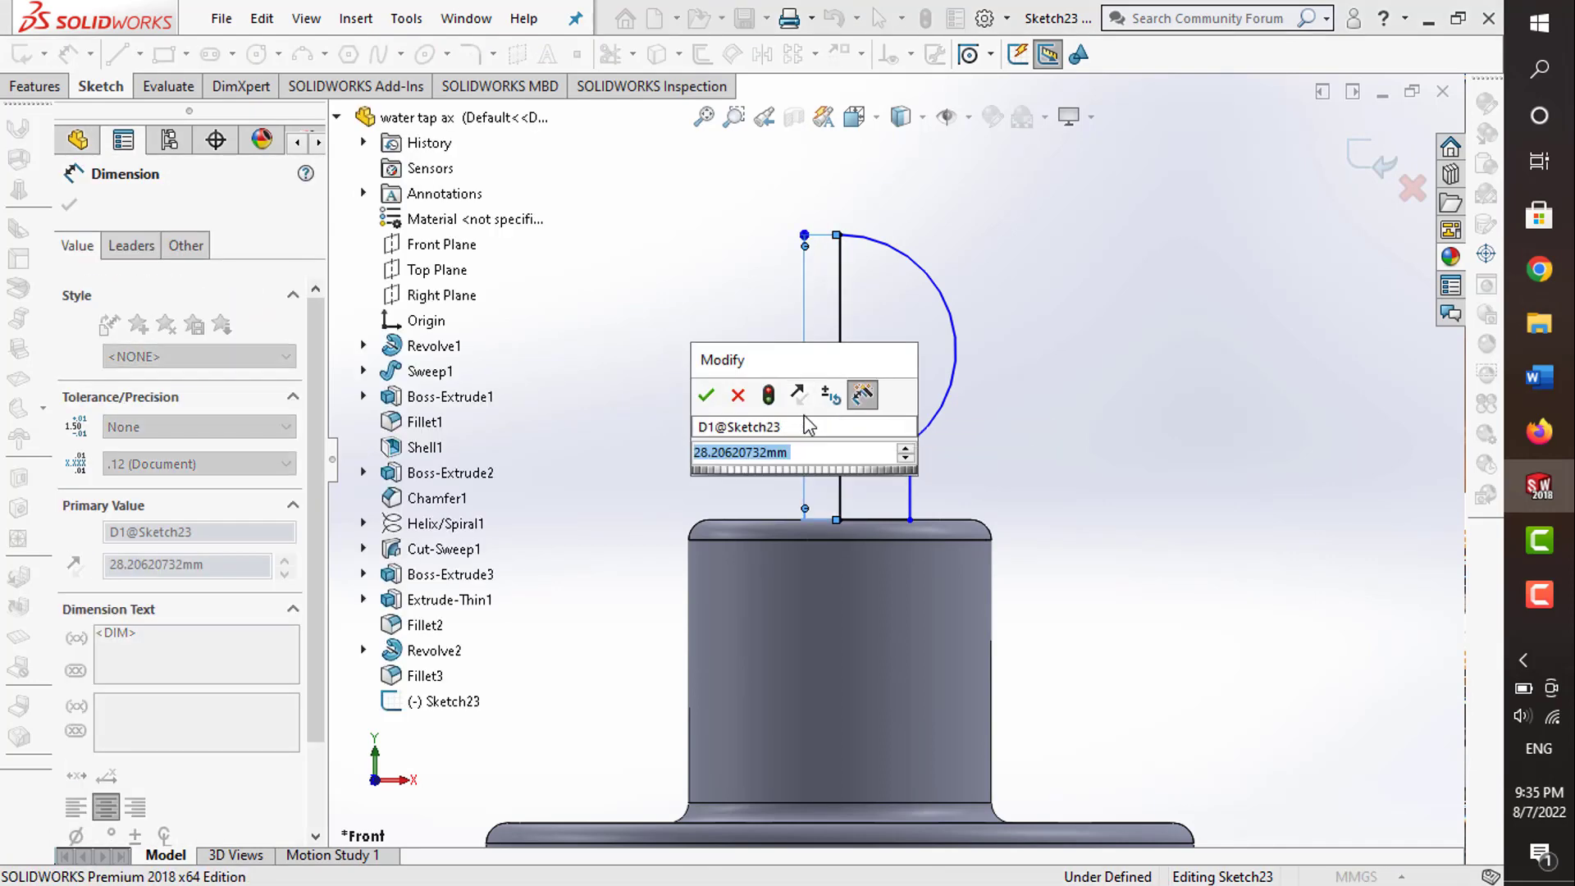
{"action": "type", "text": "30"}
{"action": "key", "text": "Return"}
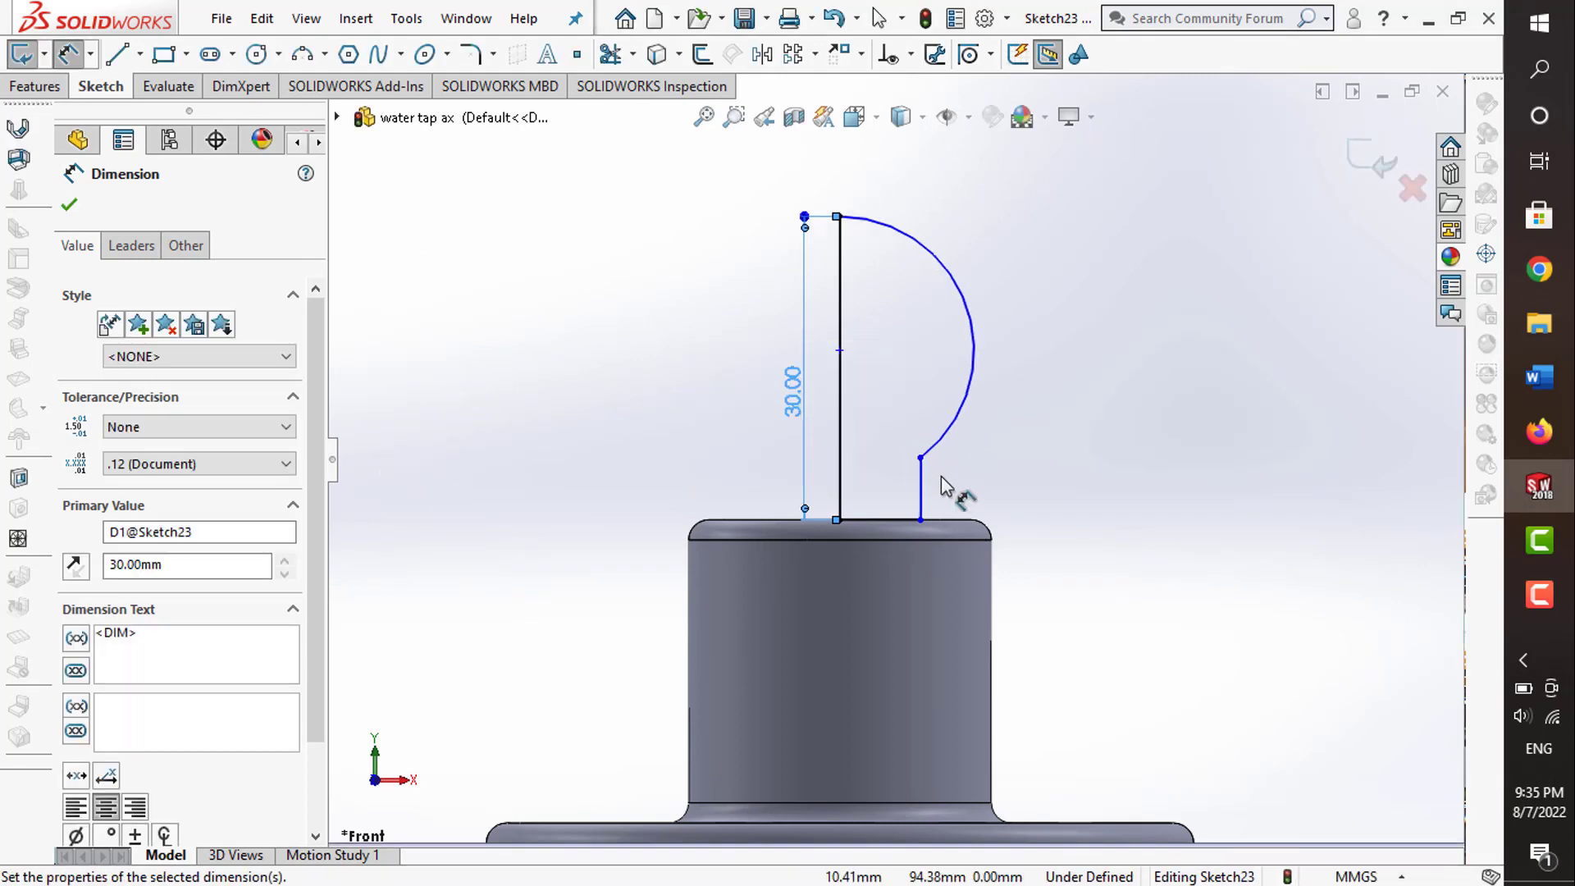
- Dimension the short line to 10 mm and bottom width to 6 mm, then exit the sketch
{"action": "left_click", "coordinate": [924, 502]}
{"action": "left_click", "coordinate": [996, 496]}
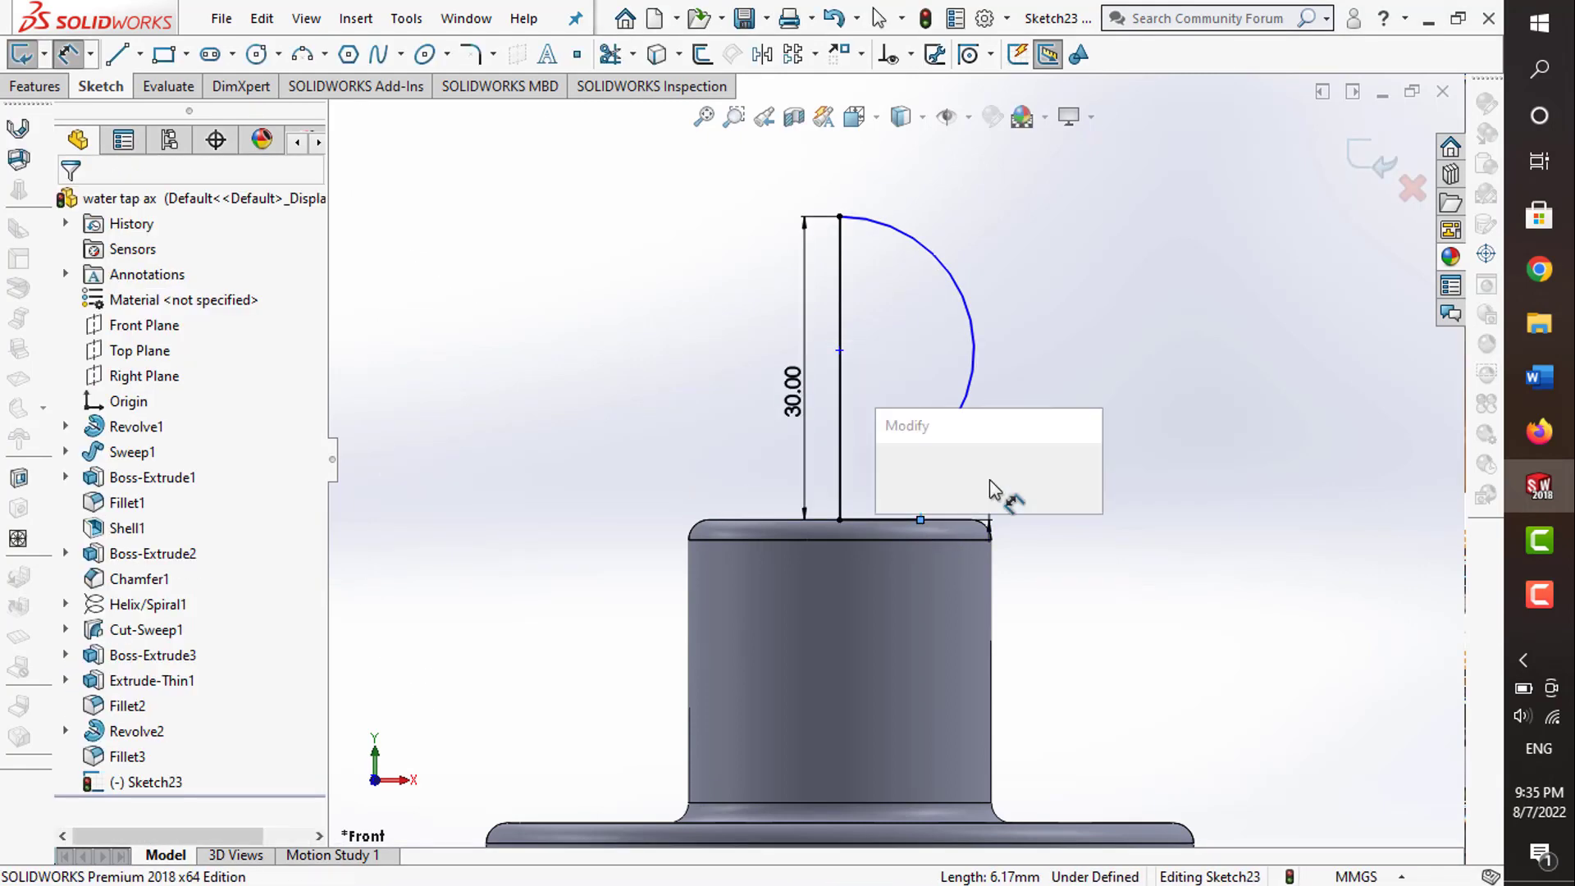
{"action": "type", "text": "10"}
{"action": "key", "text": "Return"}
{"action": "left_click", "coordinate": [881, 520]}
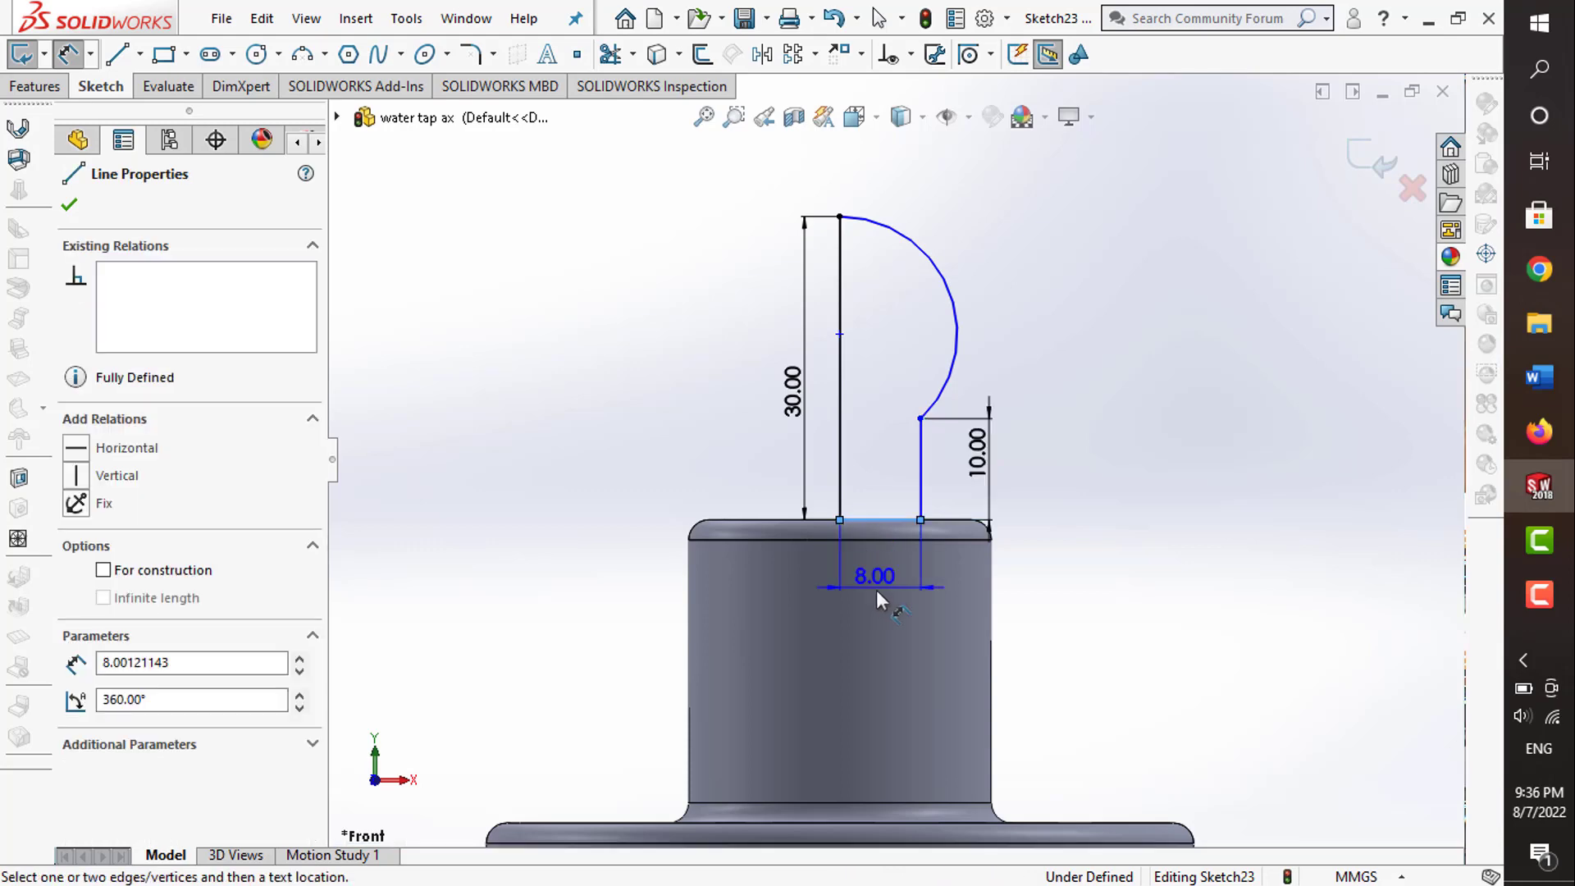
{"action": "left_click", "coordinate": [879, 591]}
{"action": "type", "text": "6"}
{"action": "key", "text": "Return"}
{"action": "key", "text": "Escape"}
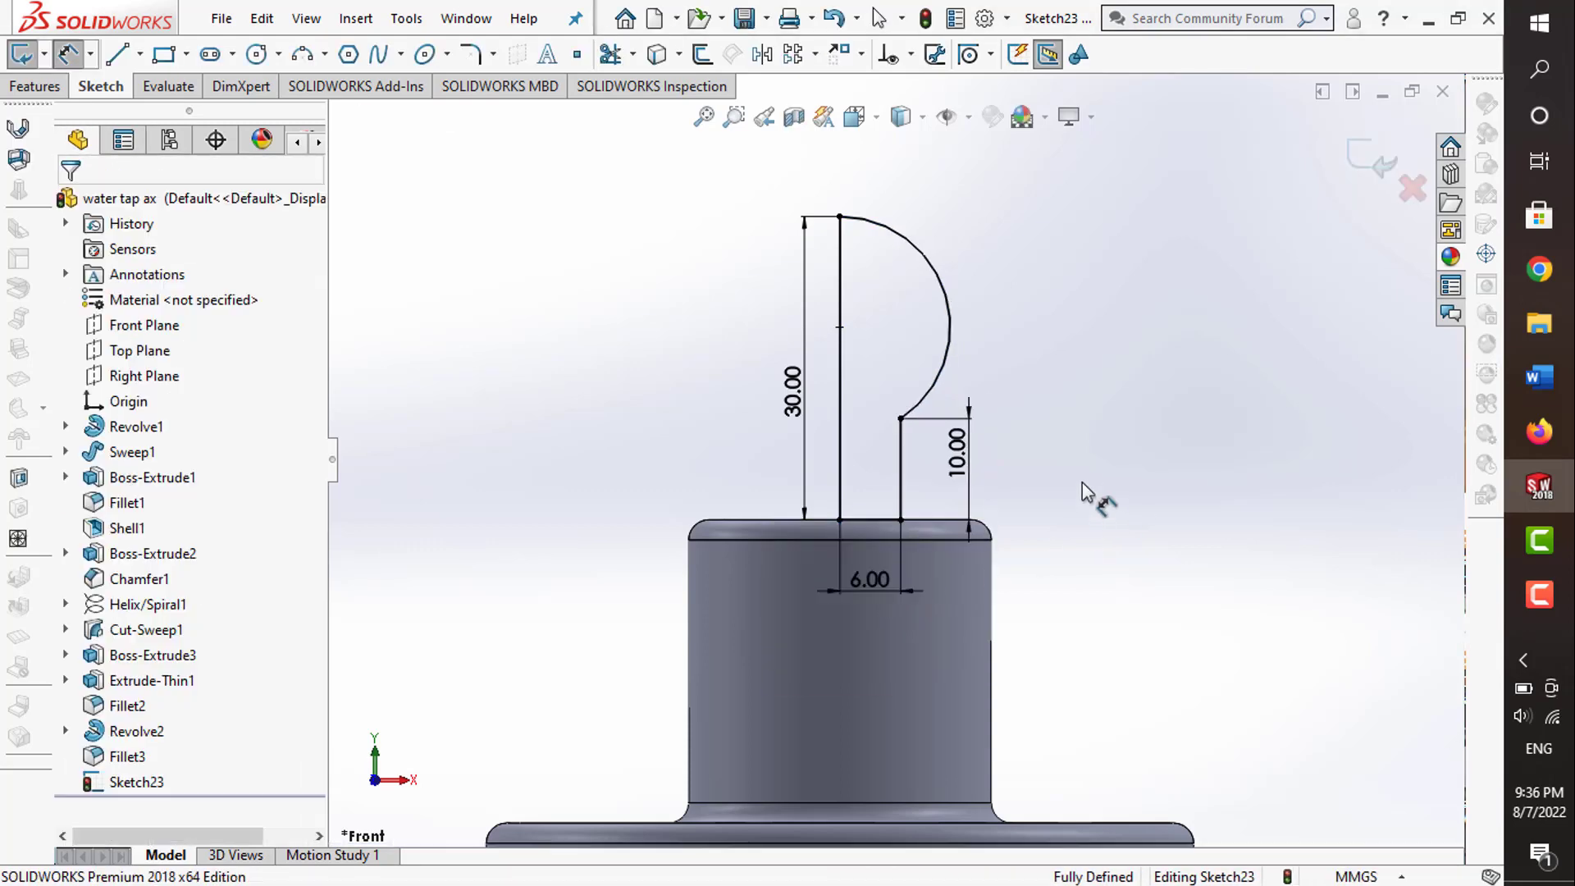
{"action": "left_click", "coordinate": [1366, 160]}
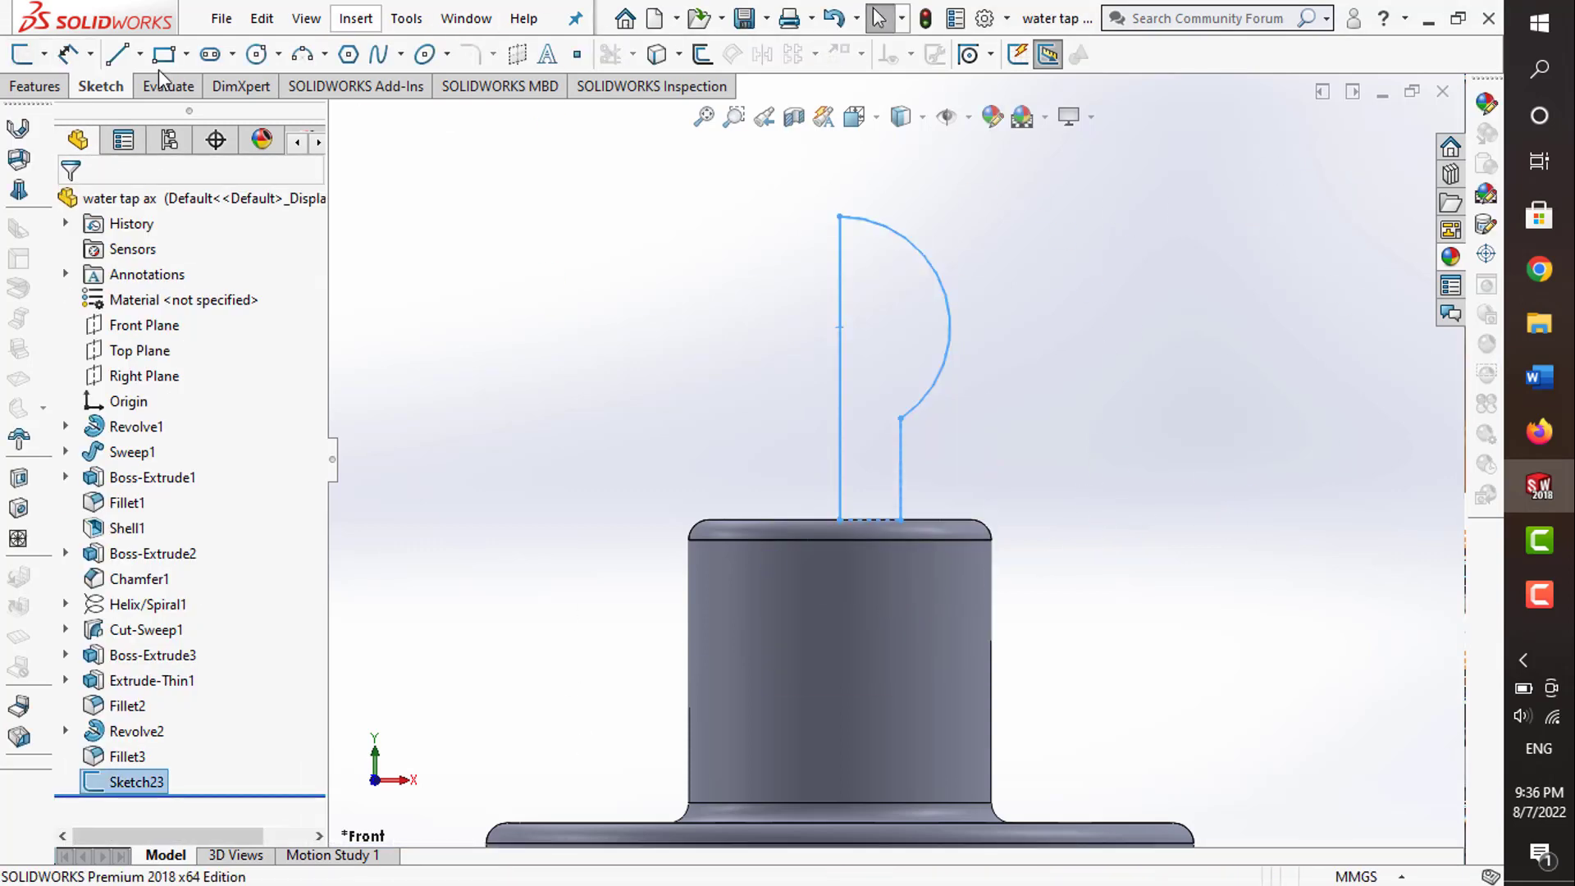
- Revolve Sketch23 360° about its long vertical line into a ball-topped knob
{"action": "left_click", "coordinate": [37, 90]}
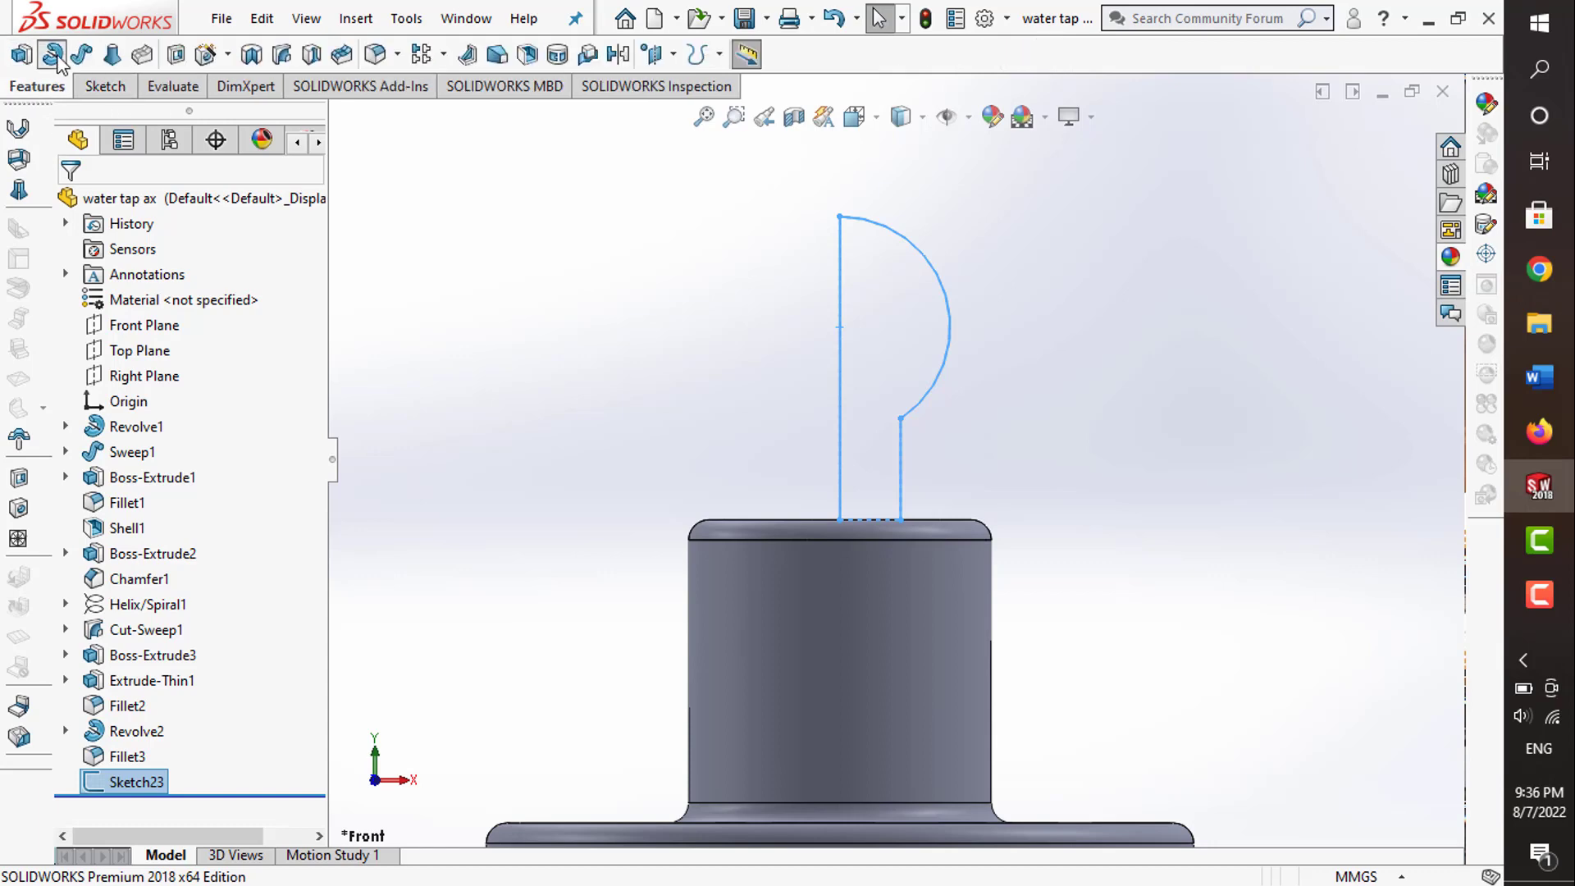
{"action": "left_click", "coordinate": [54, 58]}
{"action": "left_click", "coordinate": [842, 371]}
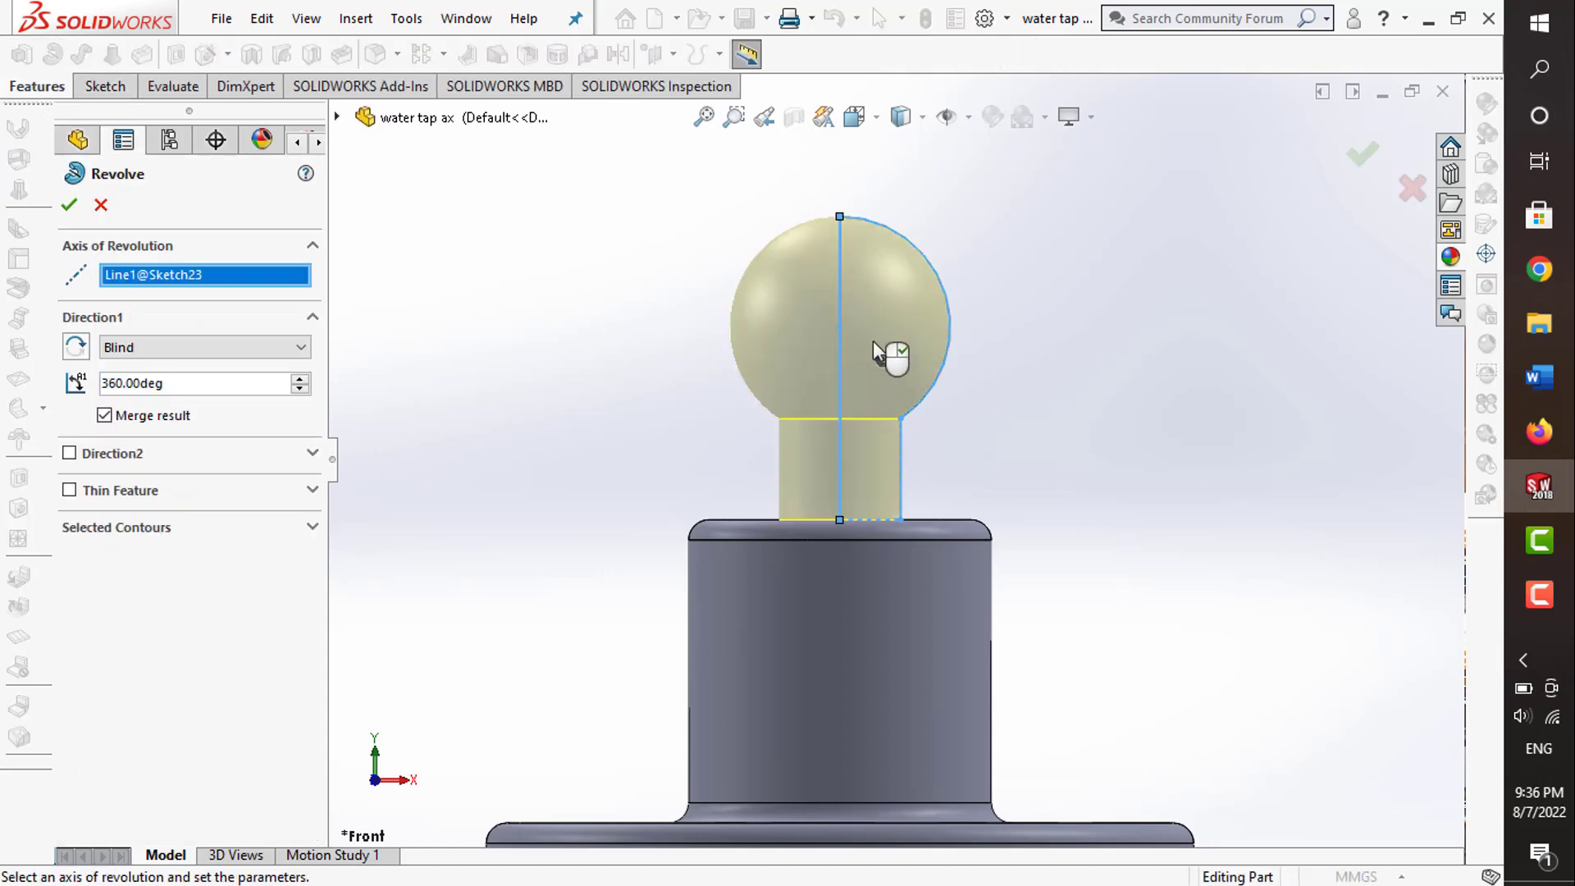
{"action": "left_click", "coordinate": [1362, 154]}
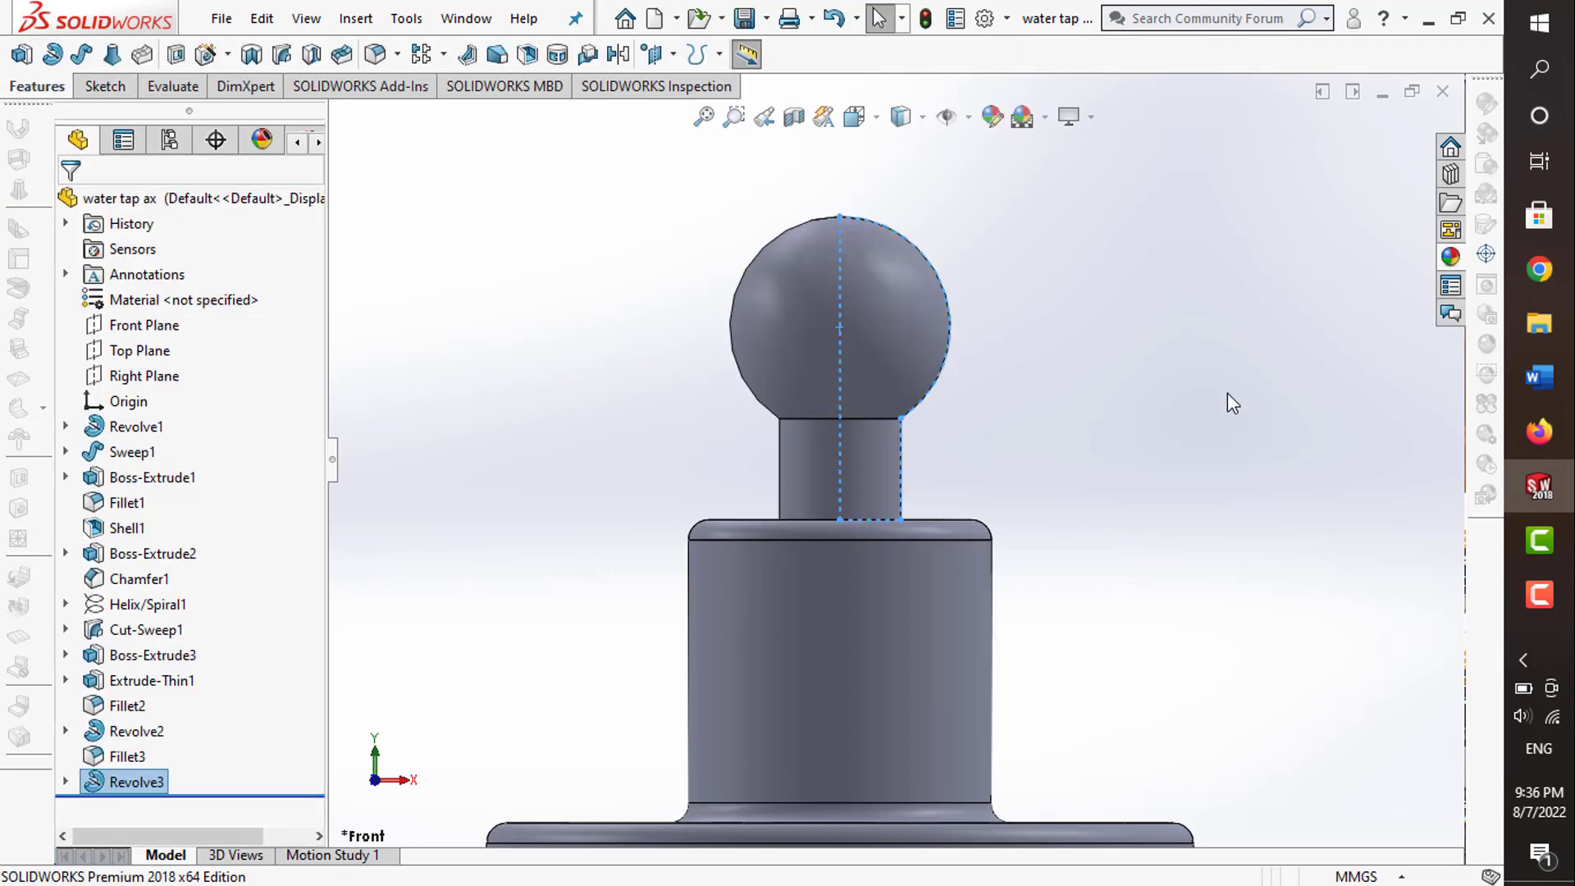
- Start a new sketch on the Front Plane
{"action": "left_click", "coordinate": [100, 87]}
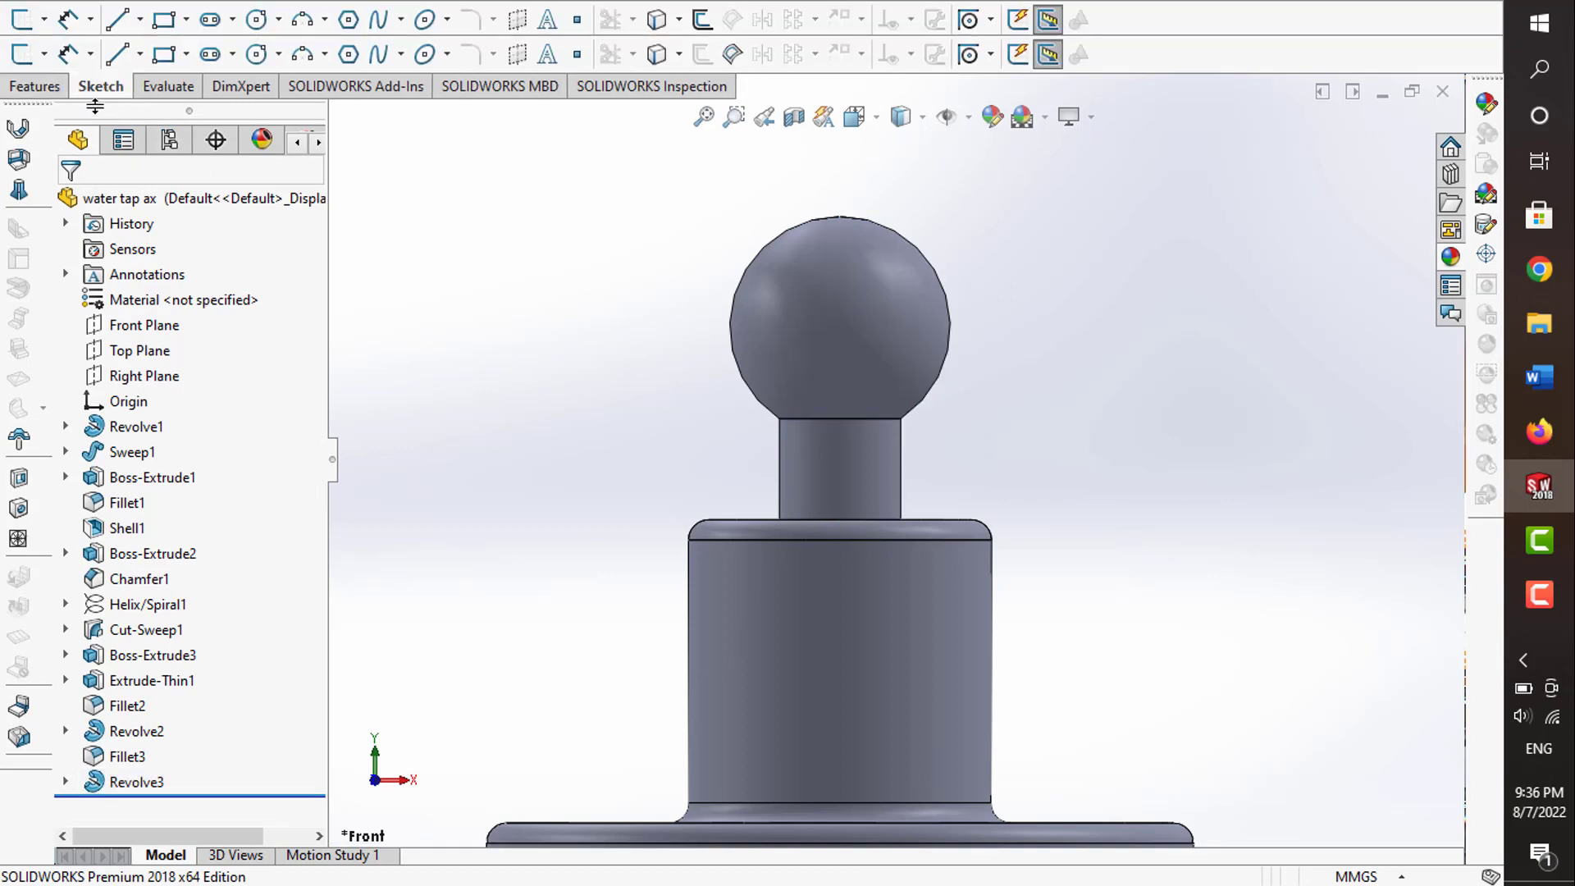
{"action": "left_click", "coordinate": [23, 54]}
{"action": "left_click", "coordinate": [337, 117]}
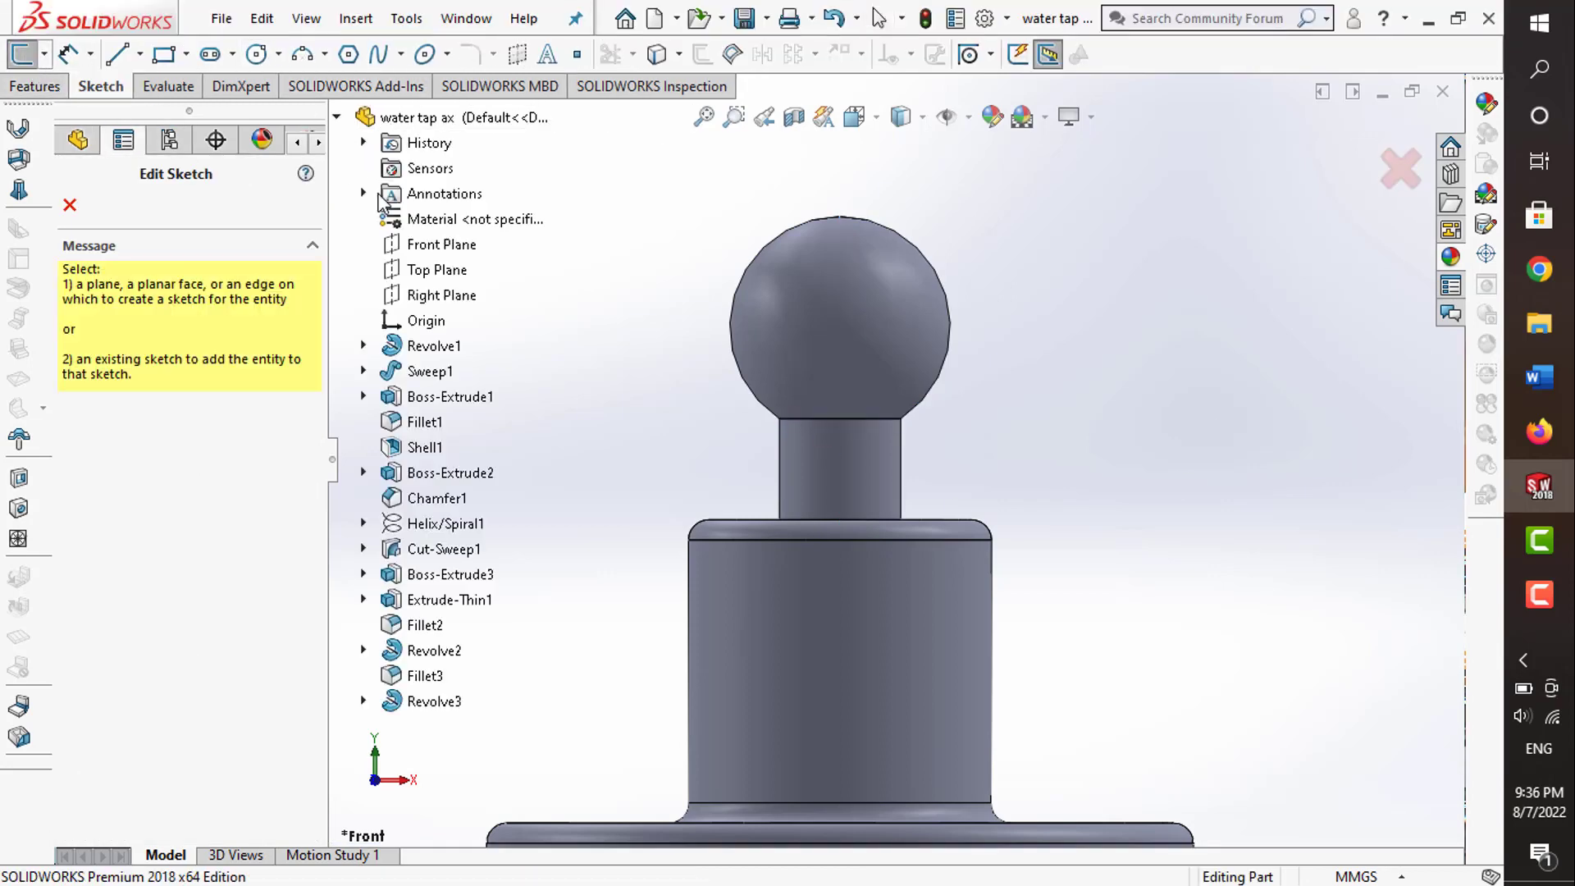
{"action": "left_click", "coordinate": [447, 256]}
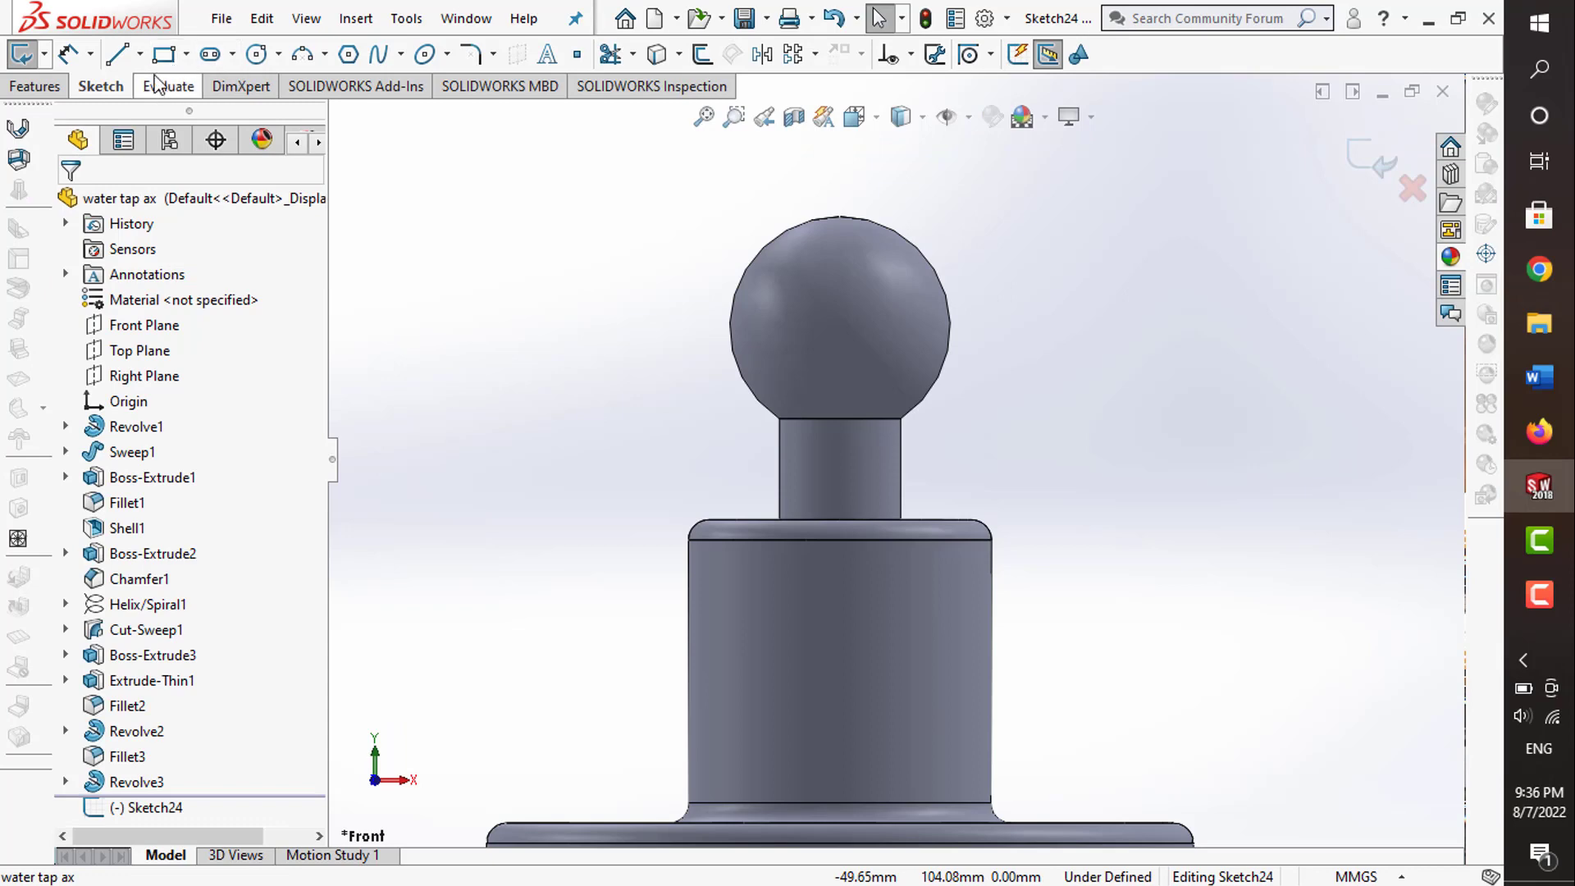
- Draw a tapered four-sided handle outline extending right from the ball's centre
{"action": "left_click", "coordinate": [129, 57]}
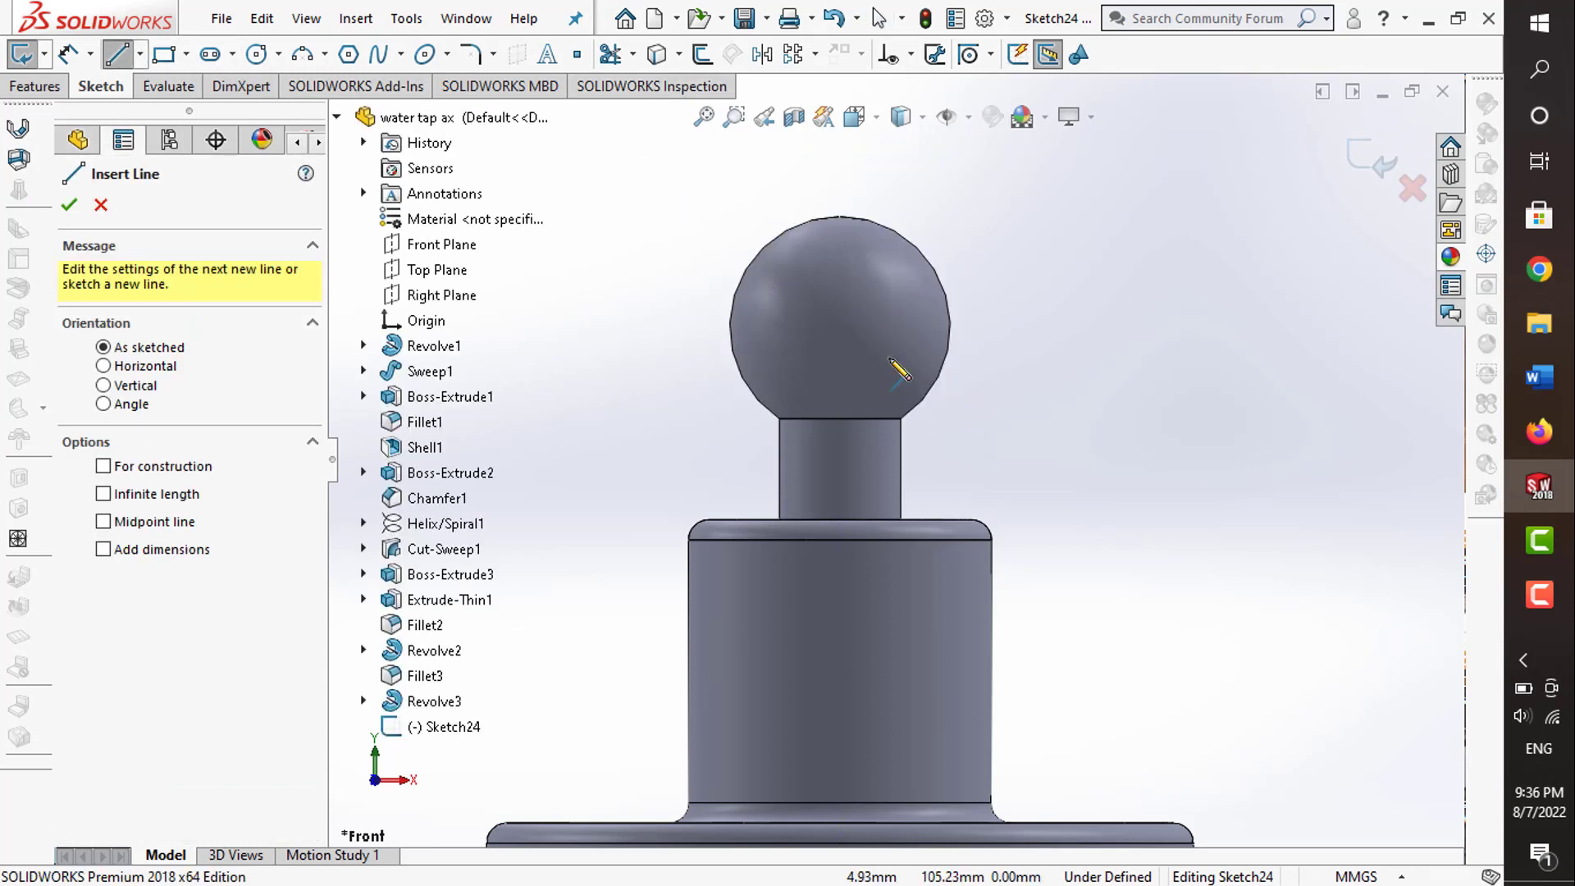
{"action": "left_click", "coordinate": [839, 315]}
{"action": "left_click", "coordinate": [839, 262]}
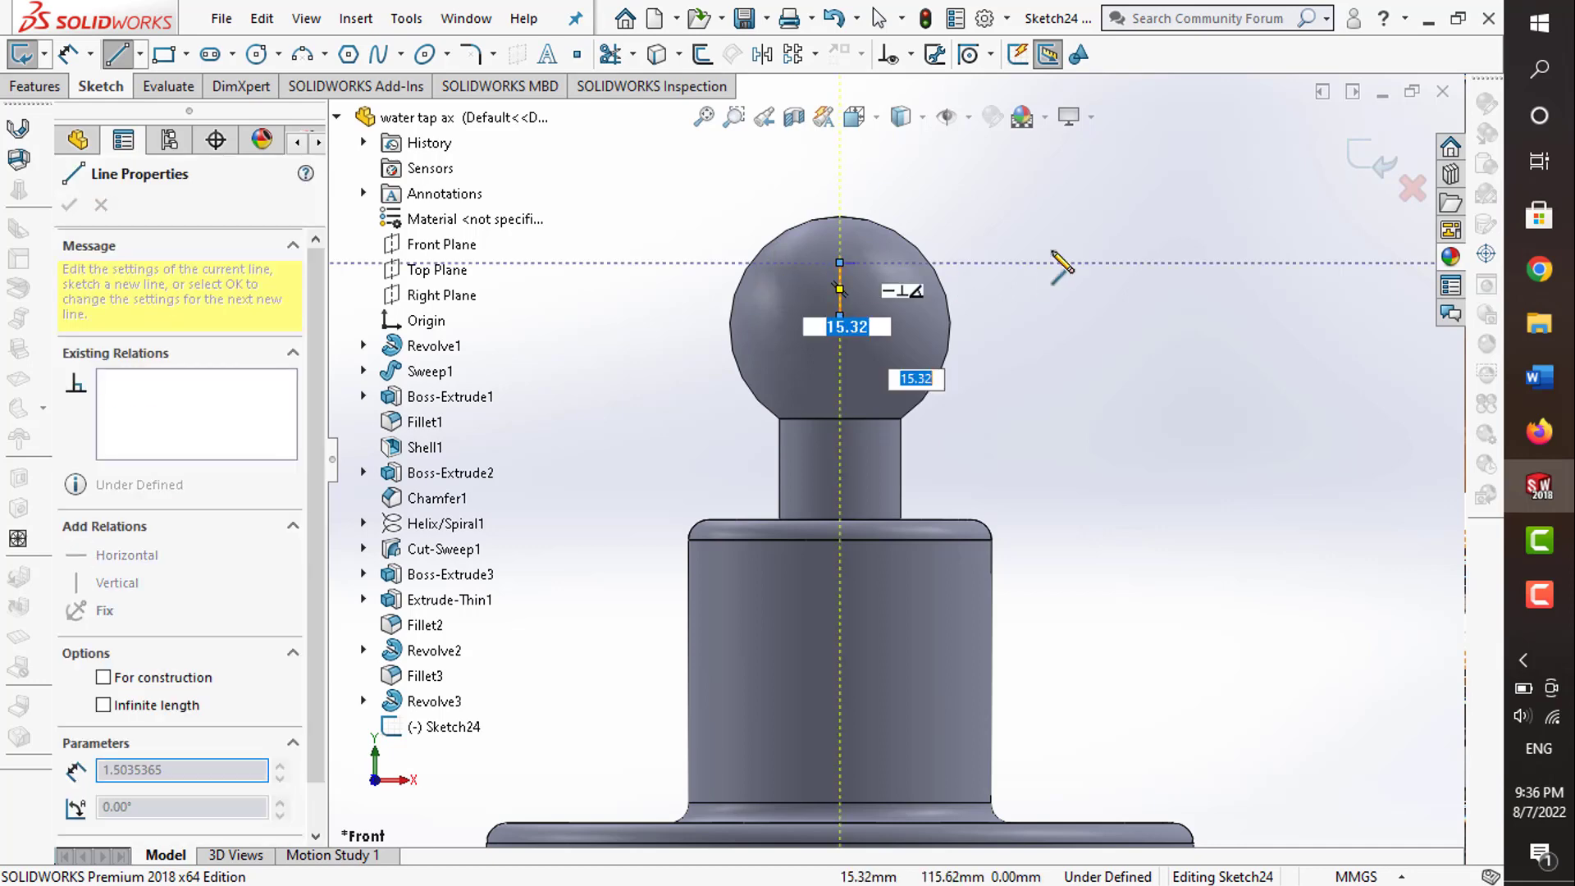
{"action": "left_click", "coordinate": [1312, 234]}
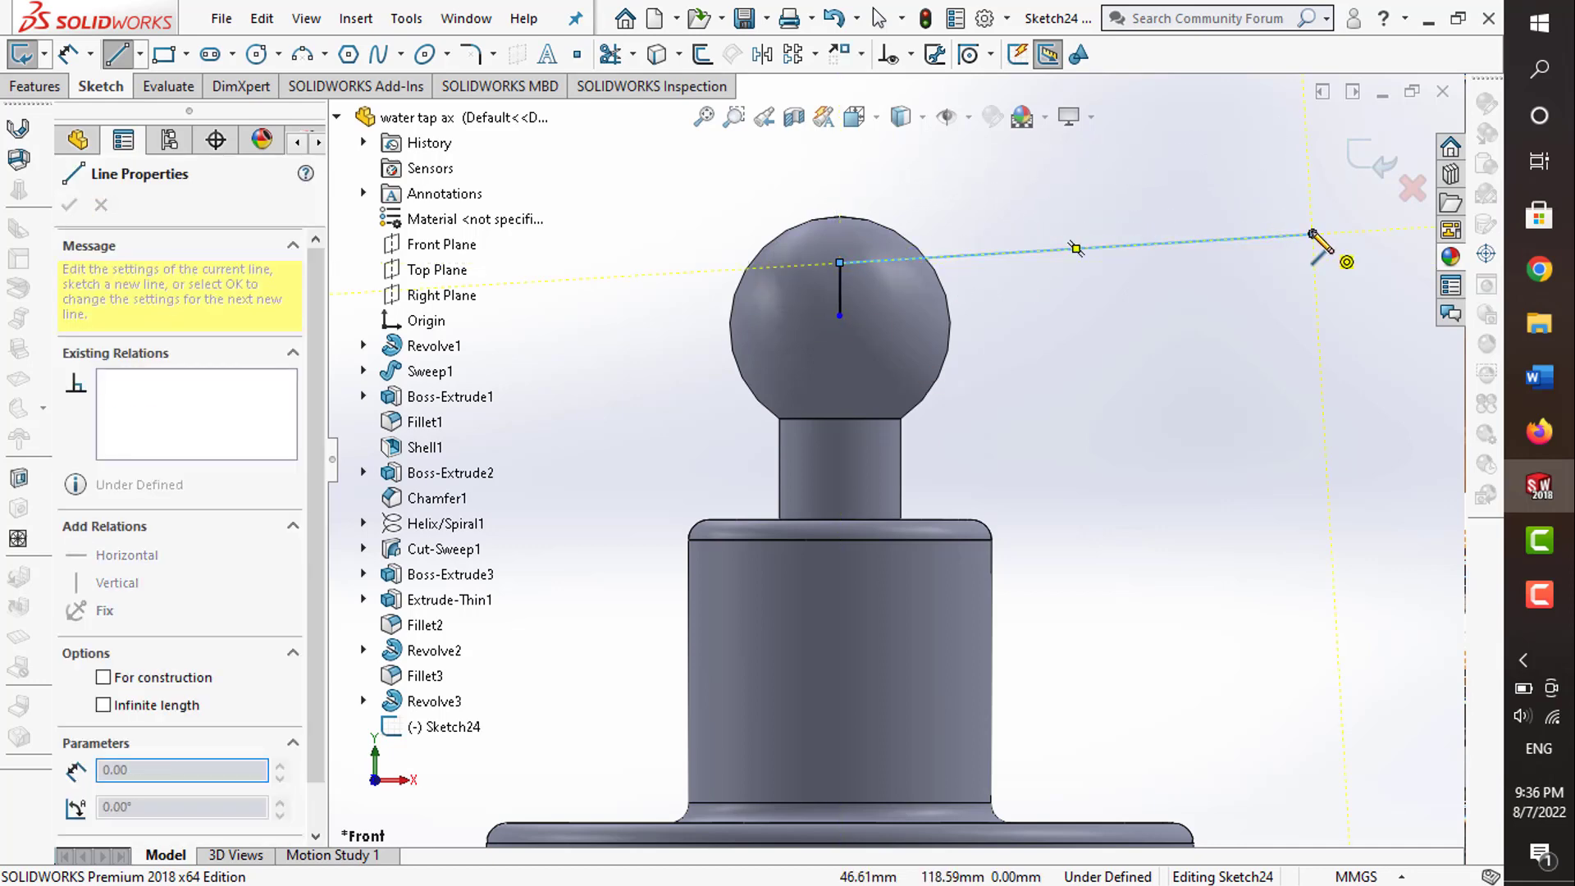
{"action": "left_click", "coordinate": [1312, 315]}
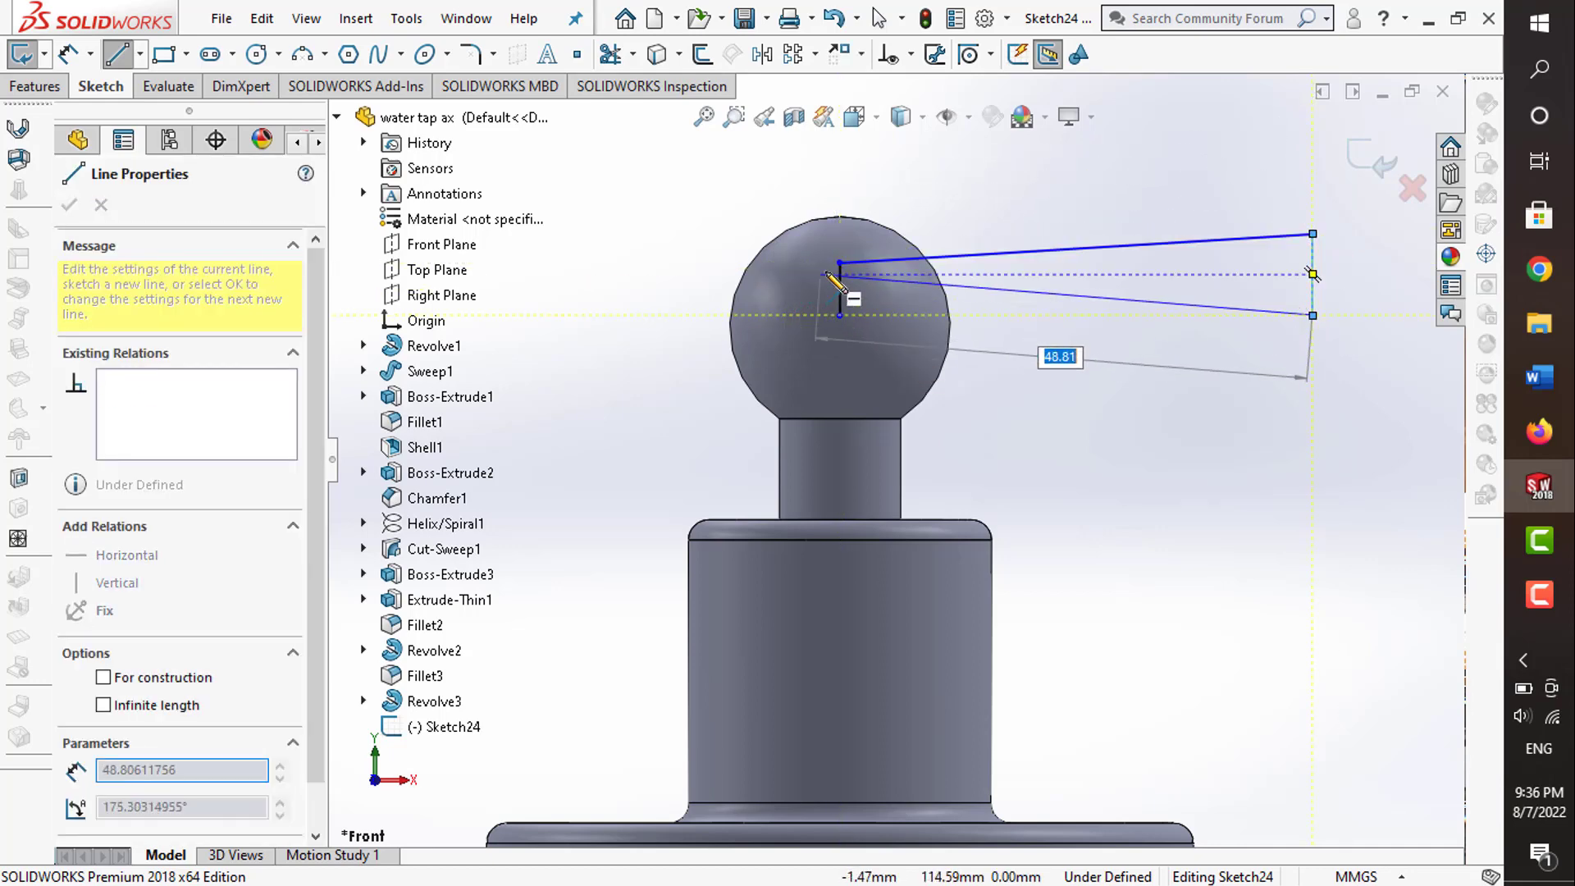
{"action": "double_click", "coordinate": [840, 326]}
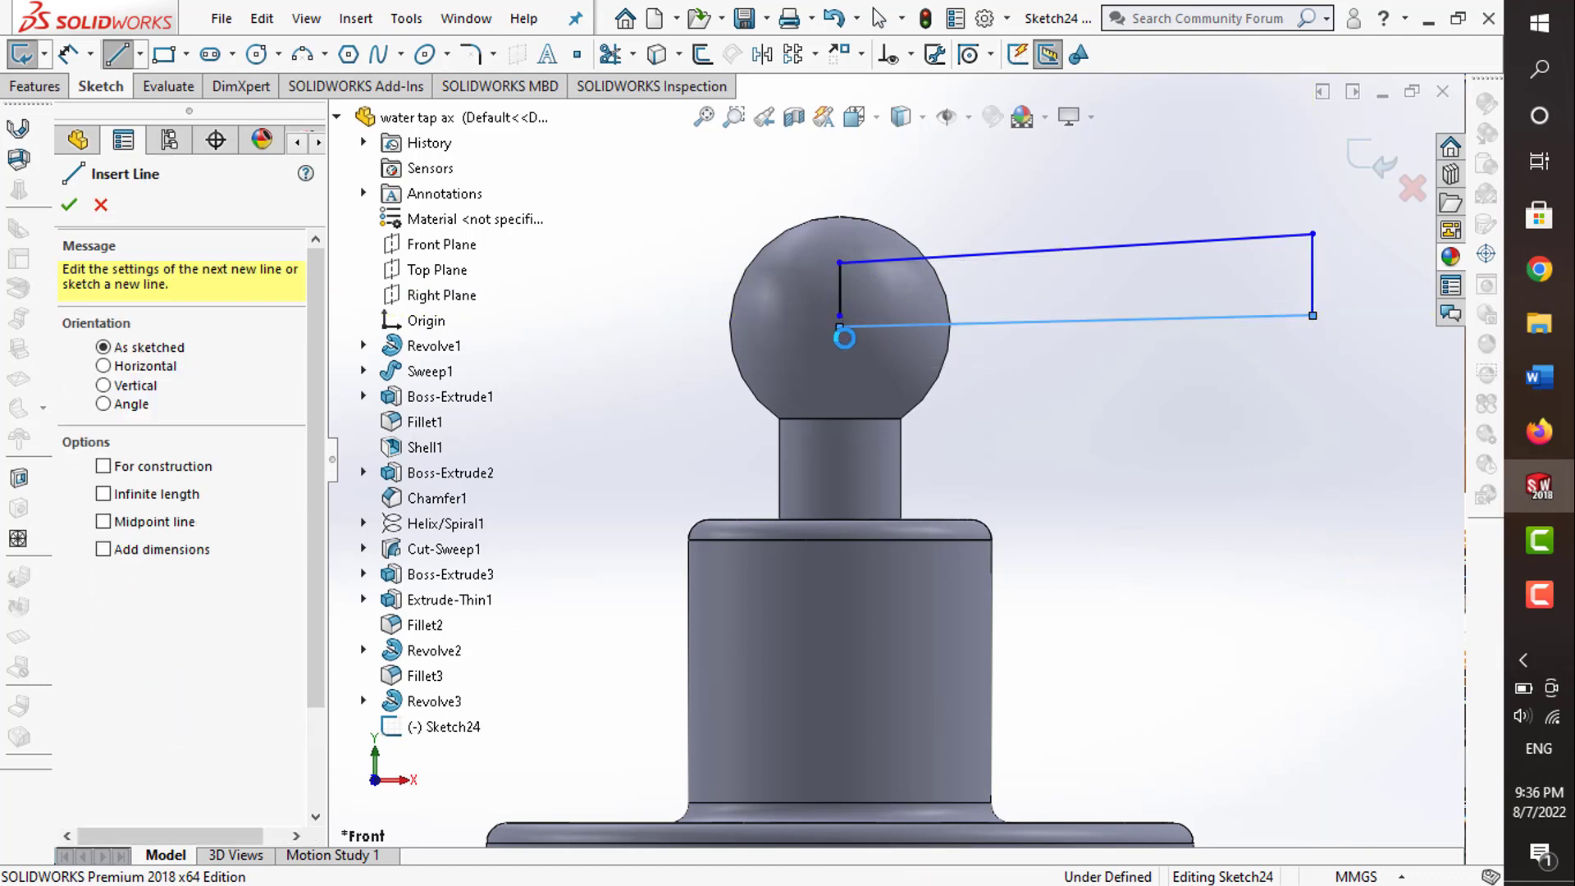
{"action": "key", "text": "Escape"}
- Merge the two loose endpoints at the ball centre to close the outline
{"action": "left_click", "coordinate": [840, 315]}
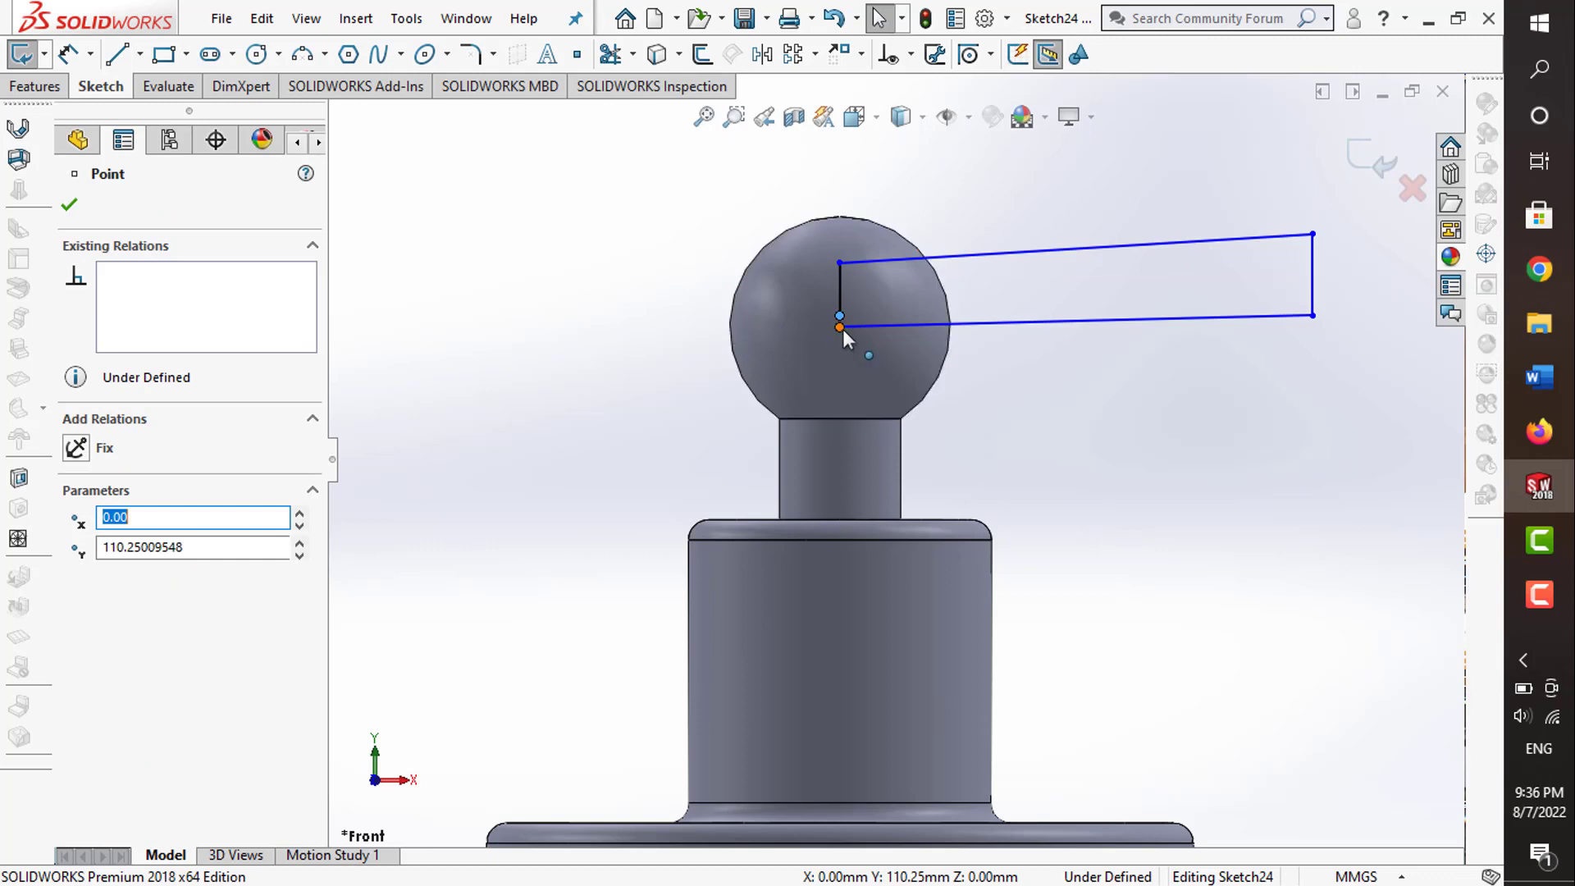
{"action": "left_click", "coordinate": [840, 326], "text": "ctrl"}
{"action": "left_click", "coordinate": [76, 661]}
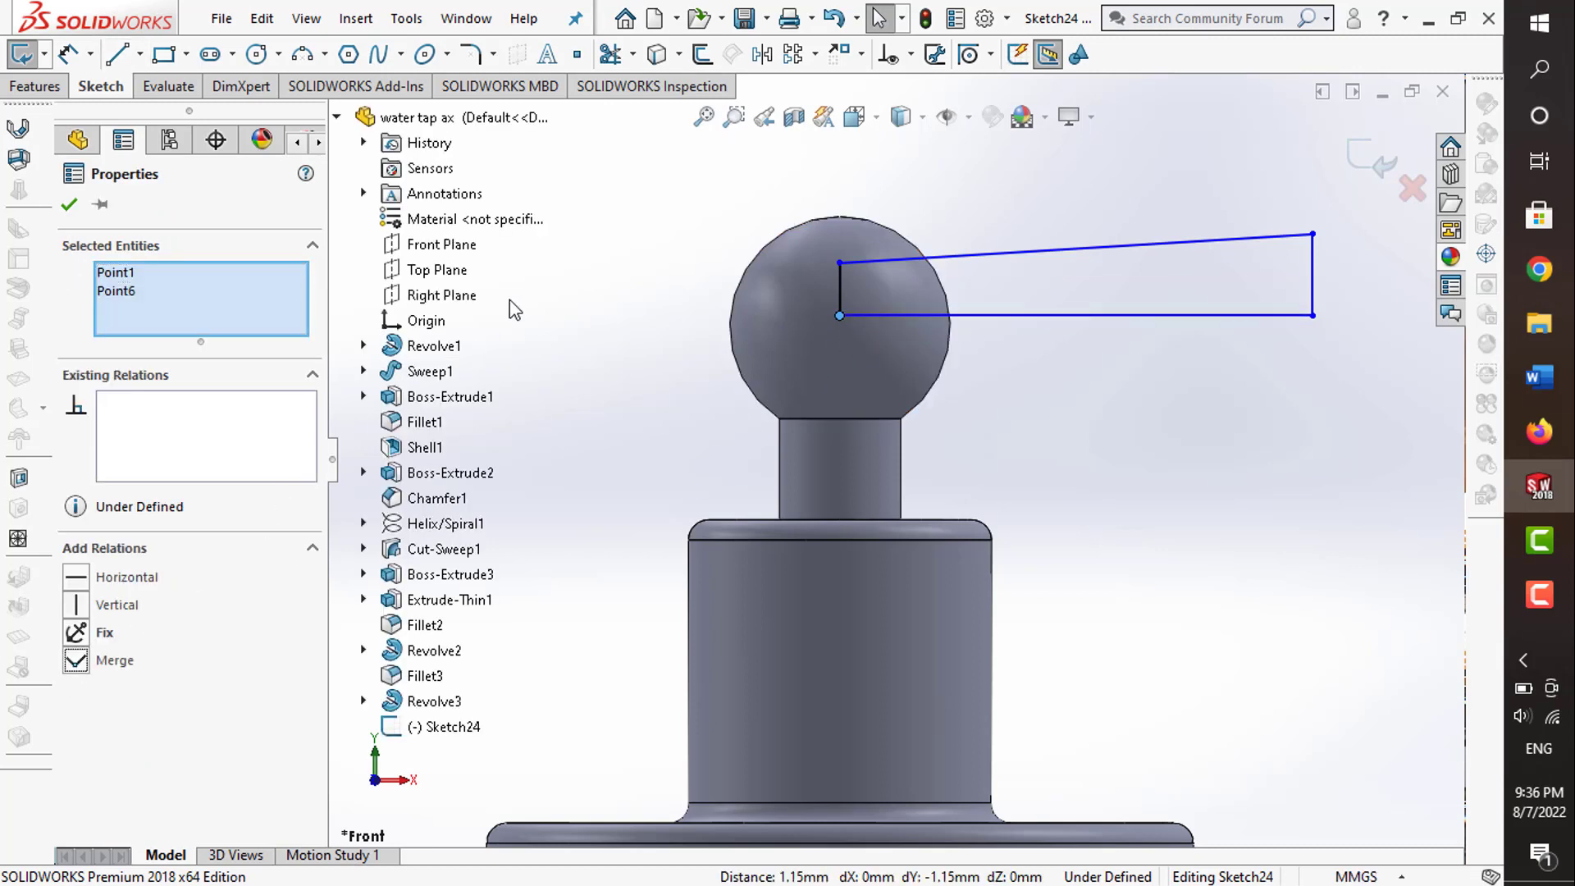
{"action": "left_click", "coordinate": [619, 286]}
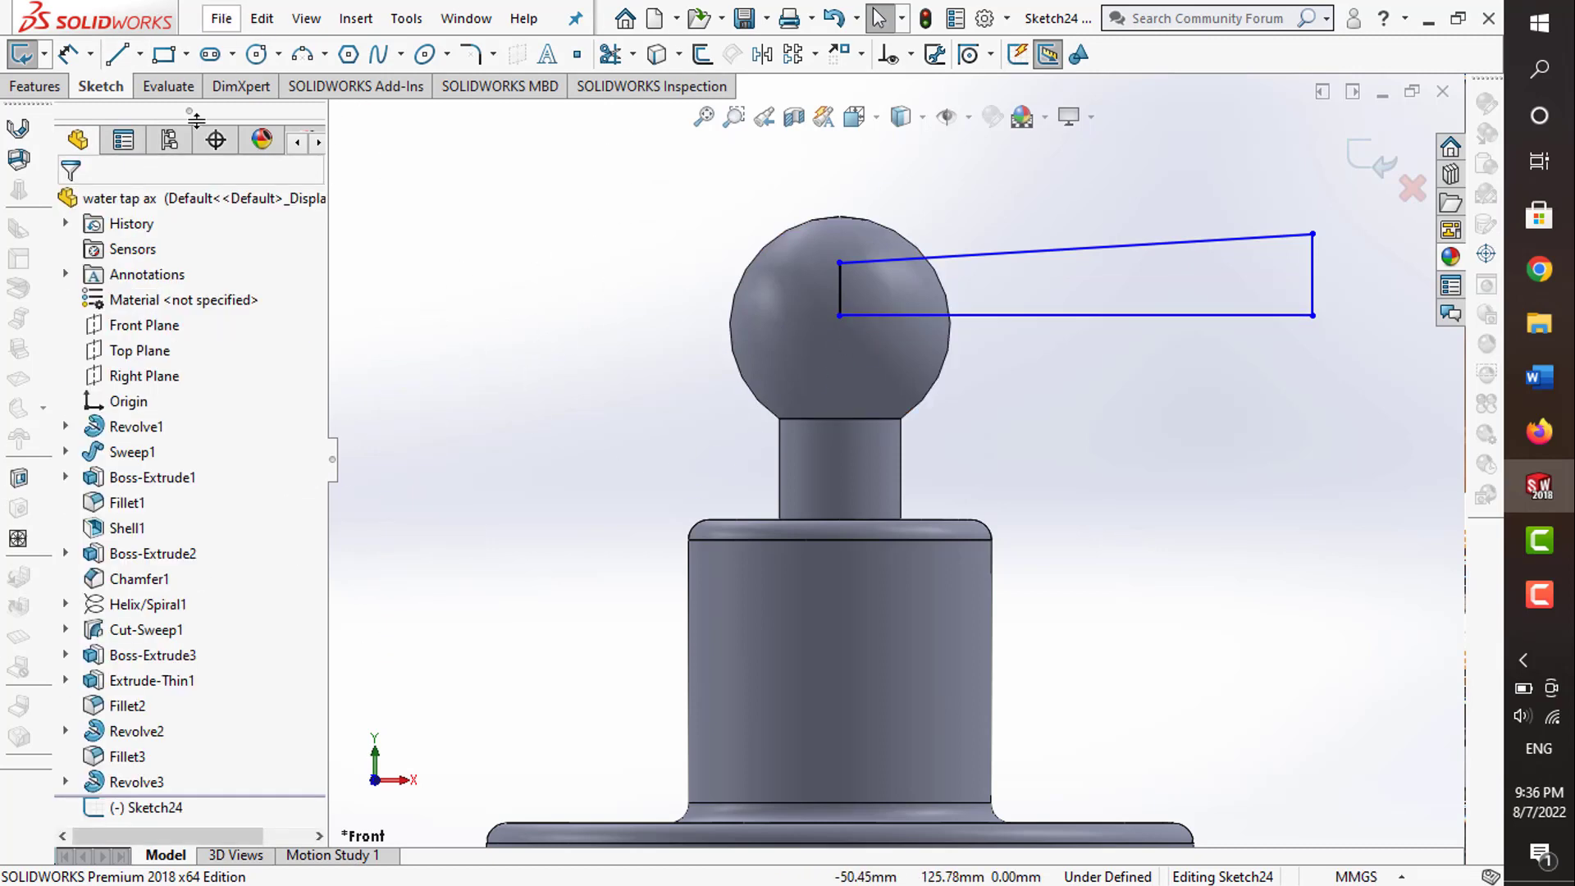
- Dimension the handle's left end line to 4 mm and right end line to 10 mm
{"action": "key", "text": "z"}
{"action": "left_click", "coordinate": [68, 54]}
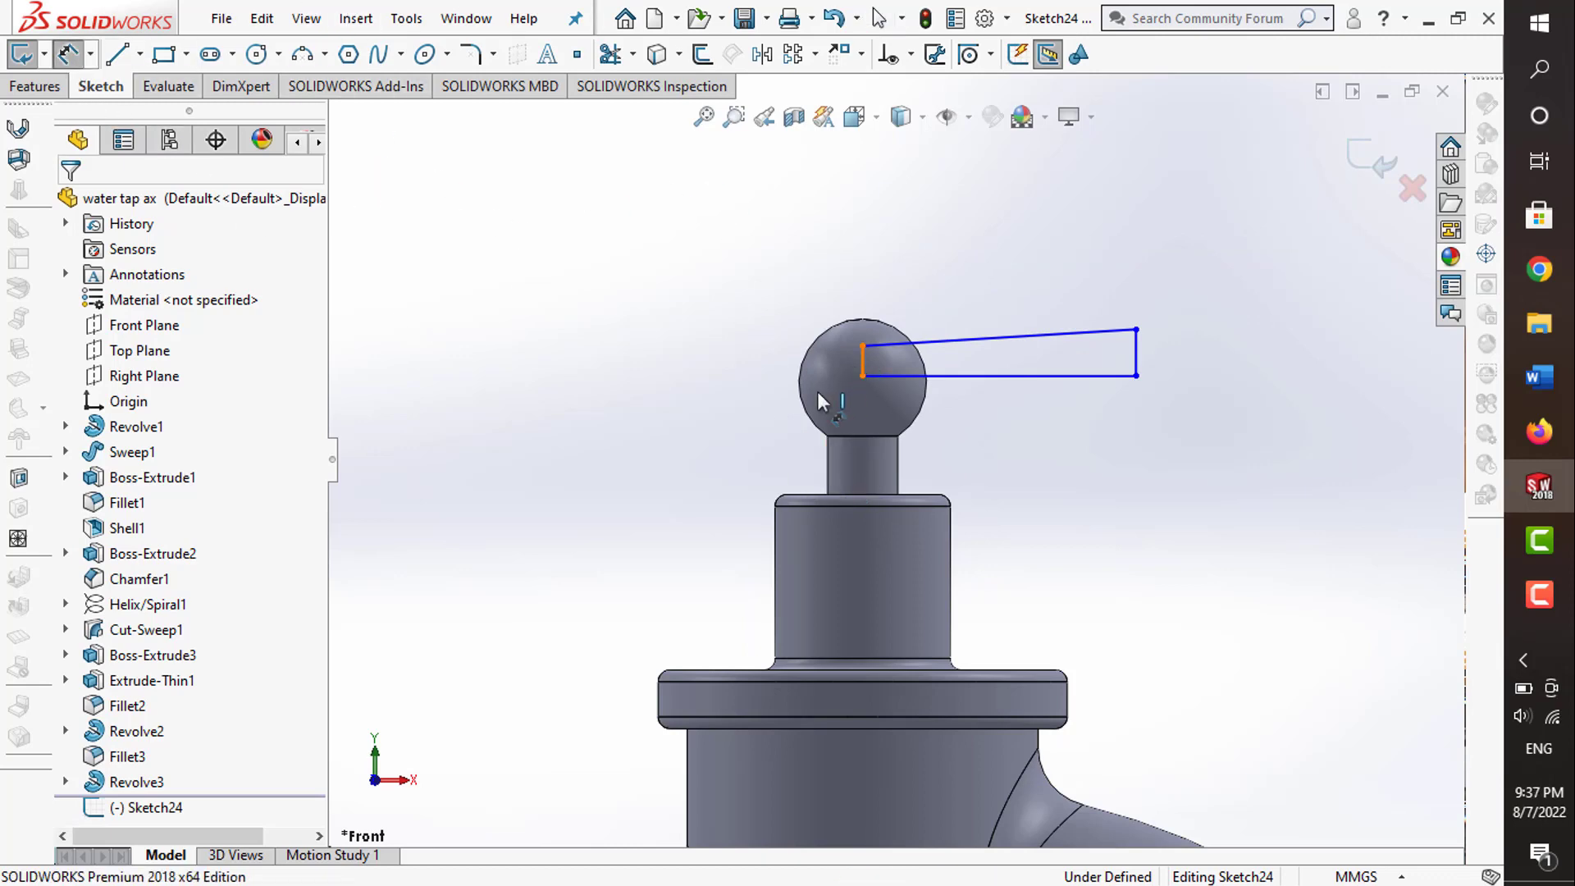
{"action": "left_click", "coordinate": [862, 361]}
{"action": "left_click", "coordinate": [726, 379]}
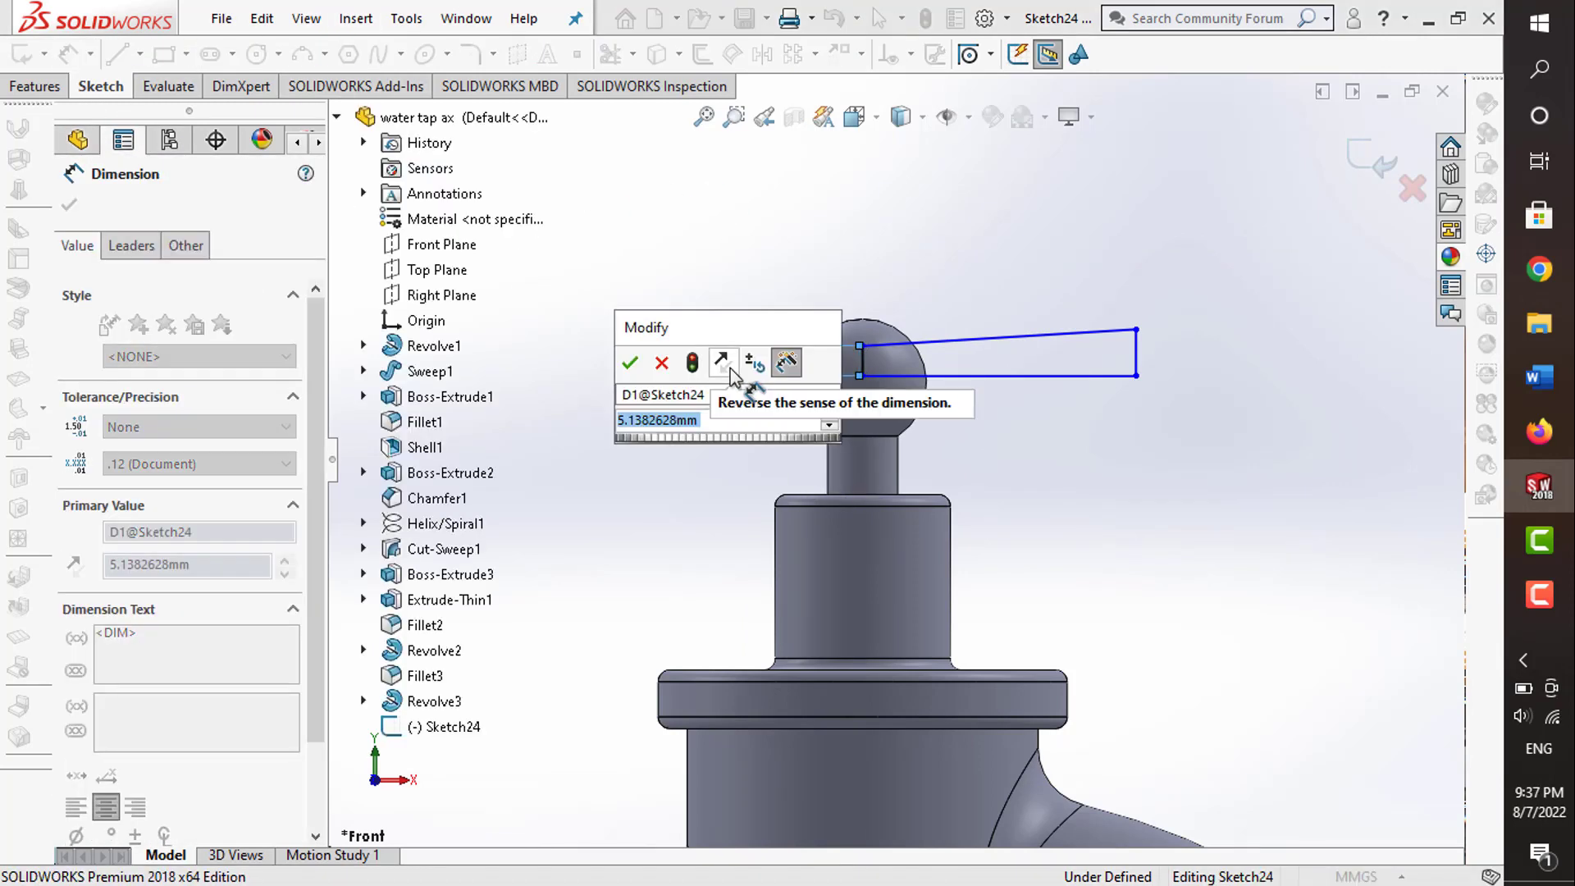
{"action": "type", "text": "5"}
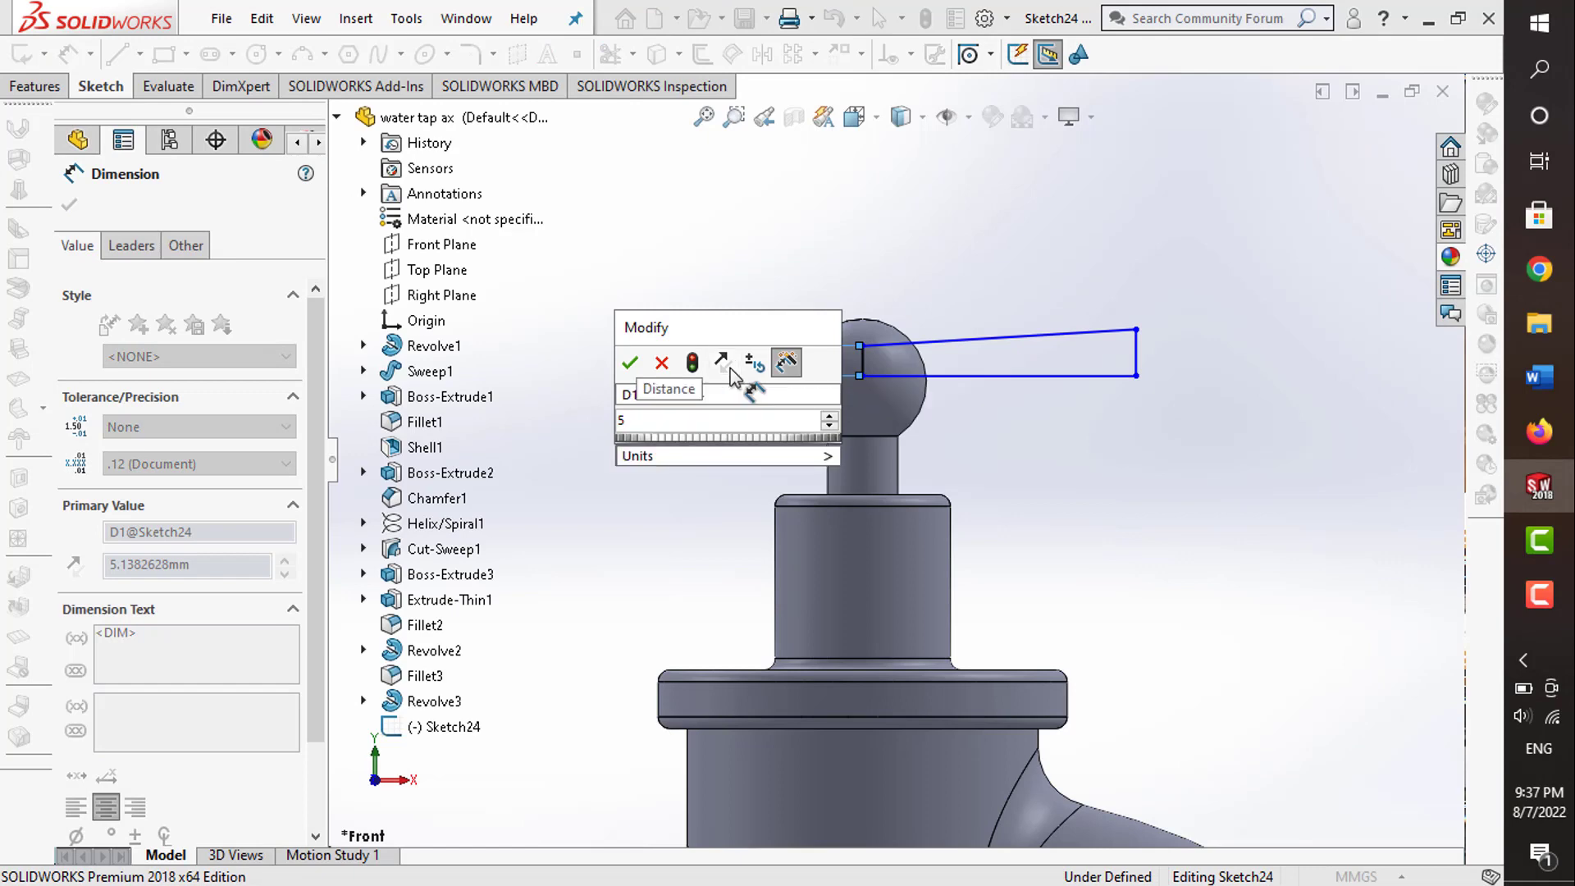
{"action": "key", "text": "BackSpace"}
{"action": "type", "text": "4"}
{"action": "key", "text": "Return"}
{"action": "left_click", "coordinate": [1137, 352]}
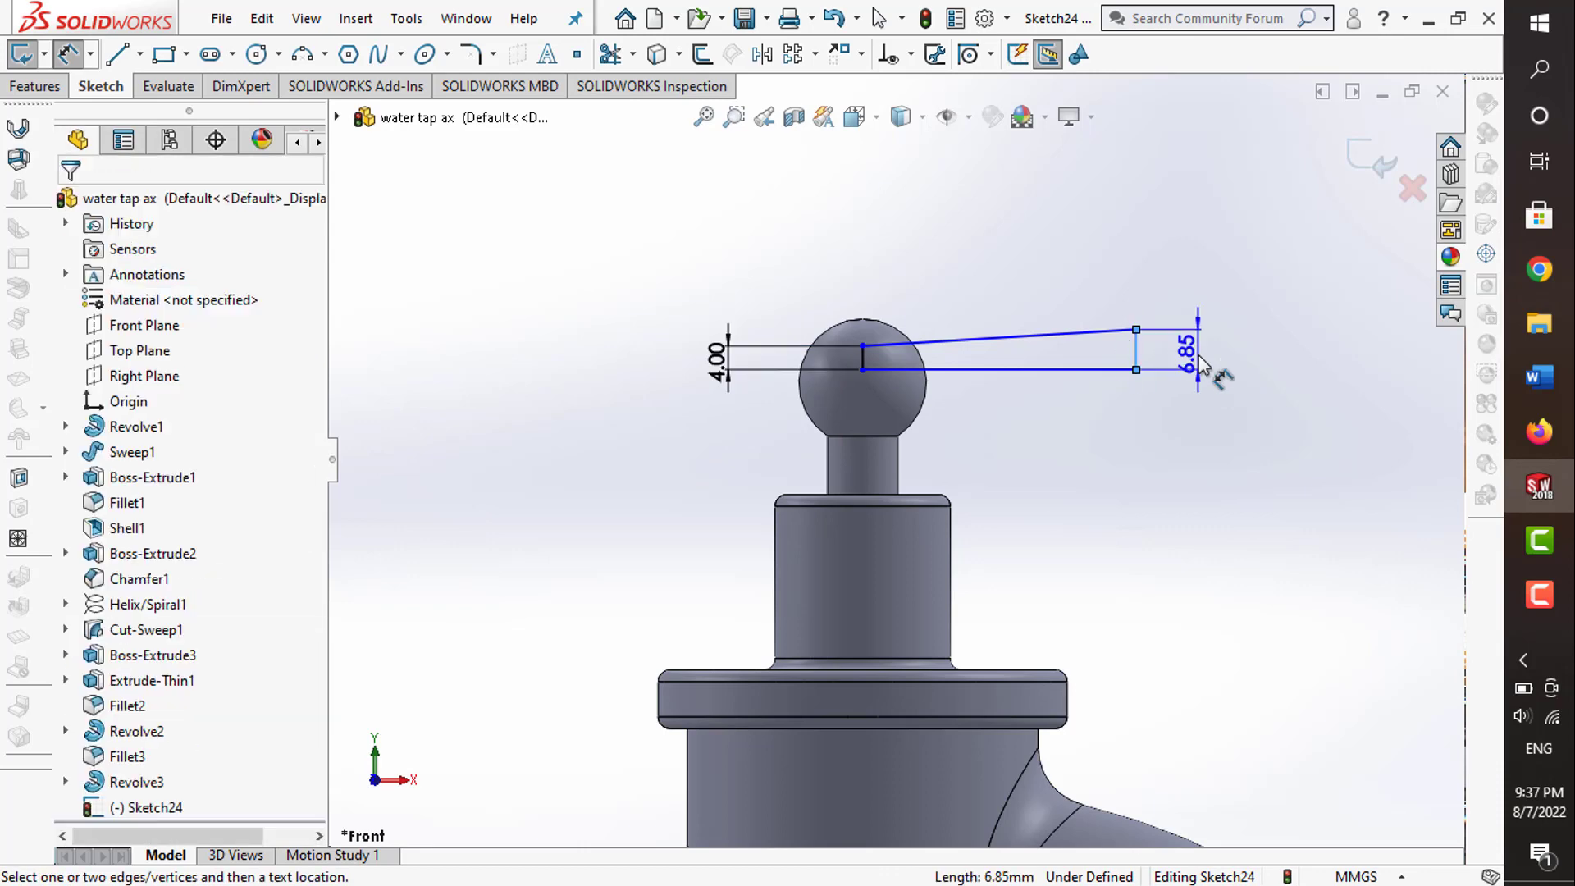
{"action": "left_click", "coordinate": [1208, 371]}
{"action": "type", "text": "10"}
{"action": "key", "text": "Return"}
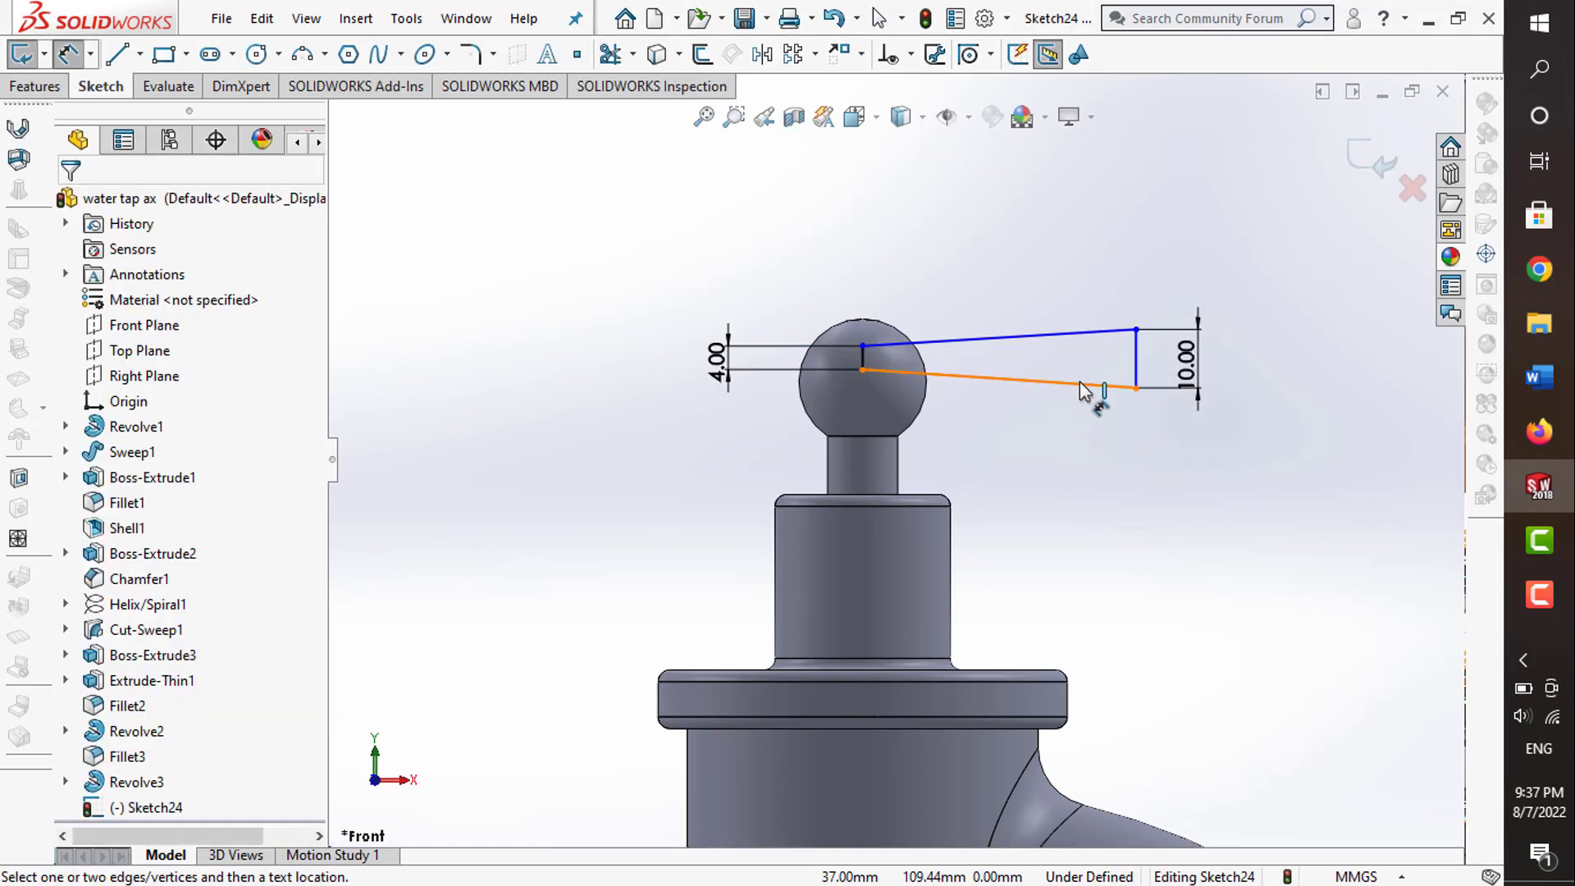
- Make the lower handle line horizontal and set its length to 60 mm
{"action": "key", "text": "Escape"}
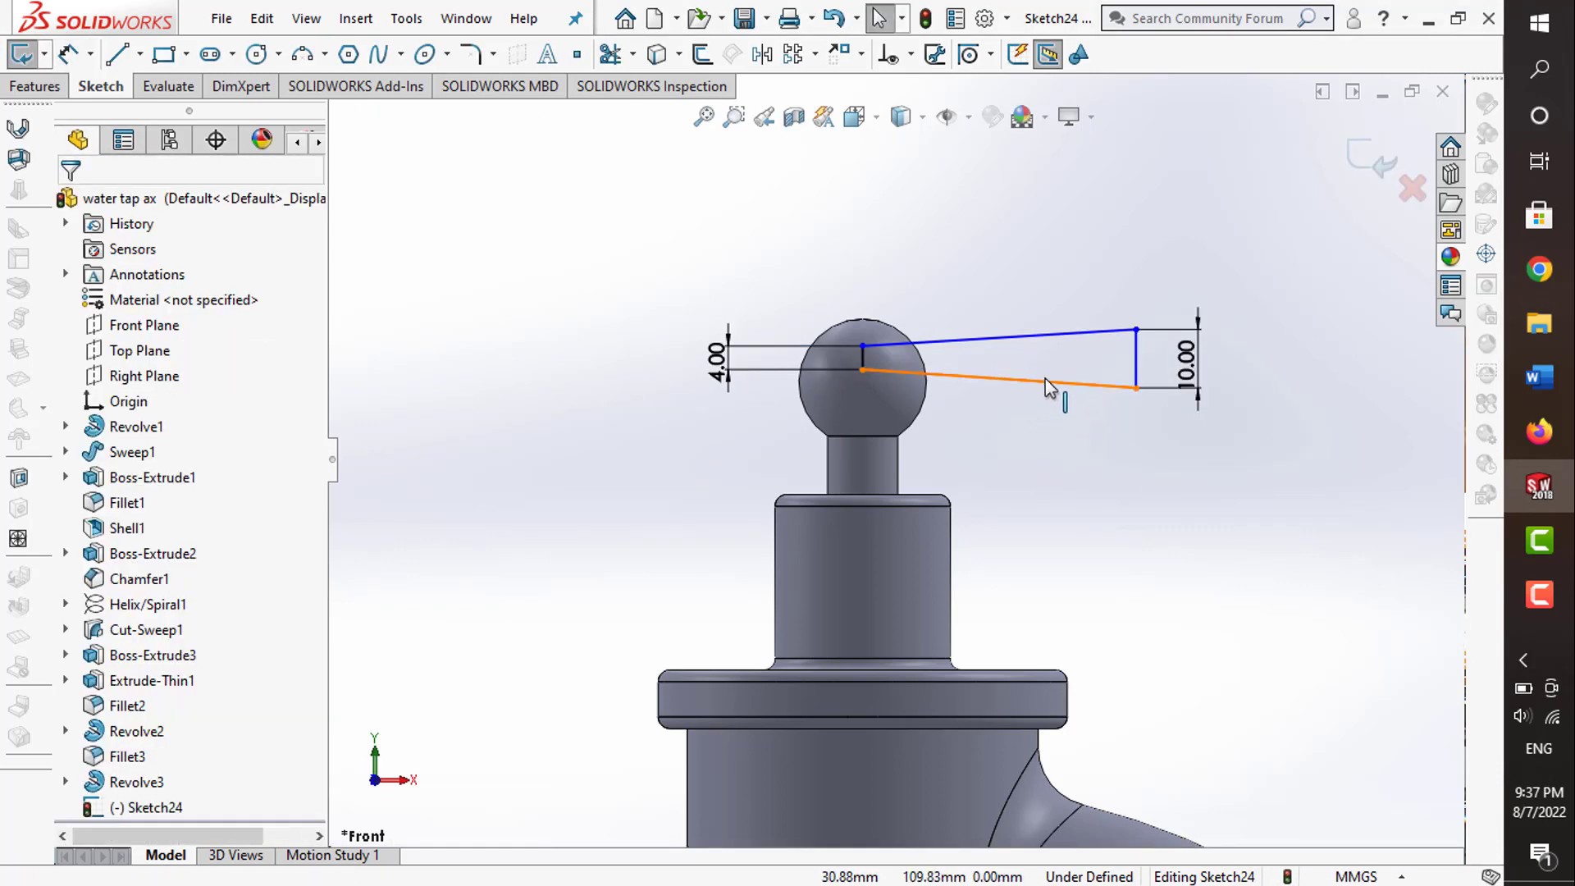
{"action": "left_click", "coordinate": [1050, 382]}
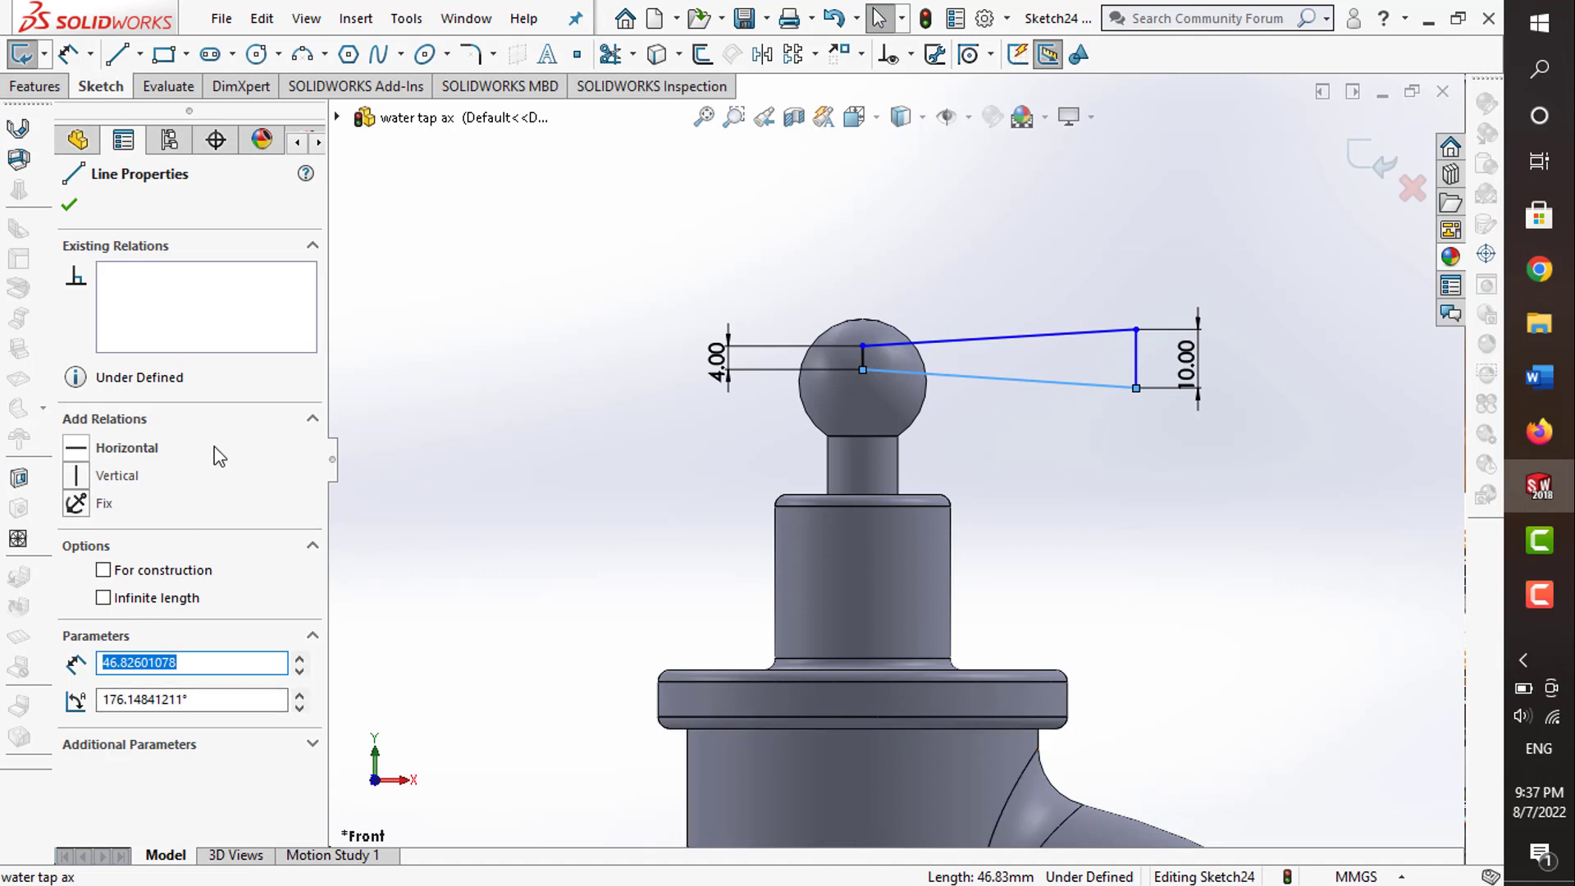
{"action": "left_click", "coordinate": [90, 449]}
{"action": "key", "text": "Escape"}
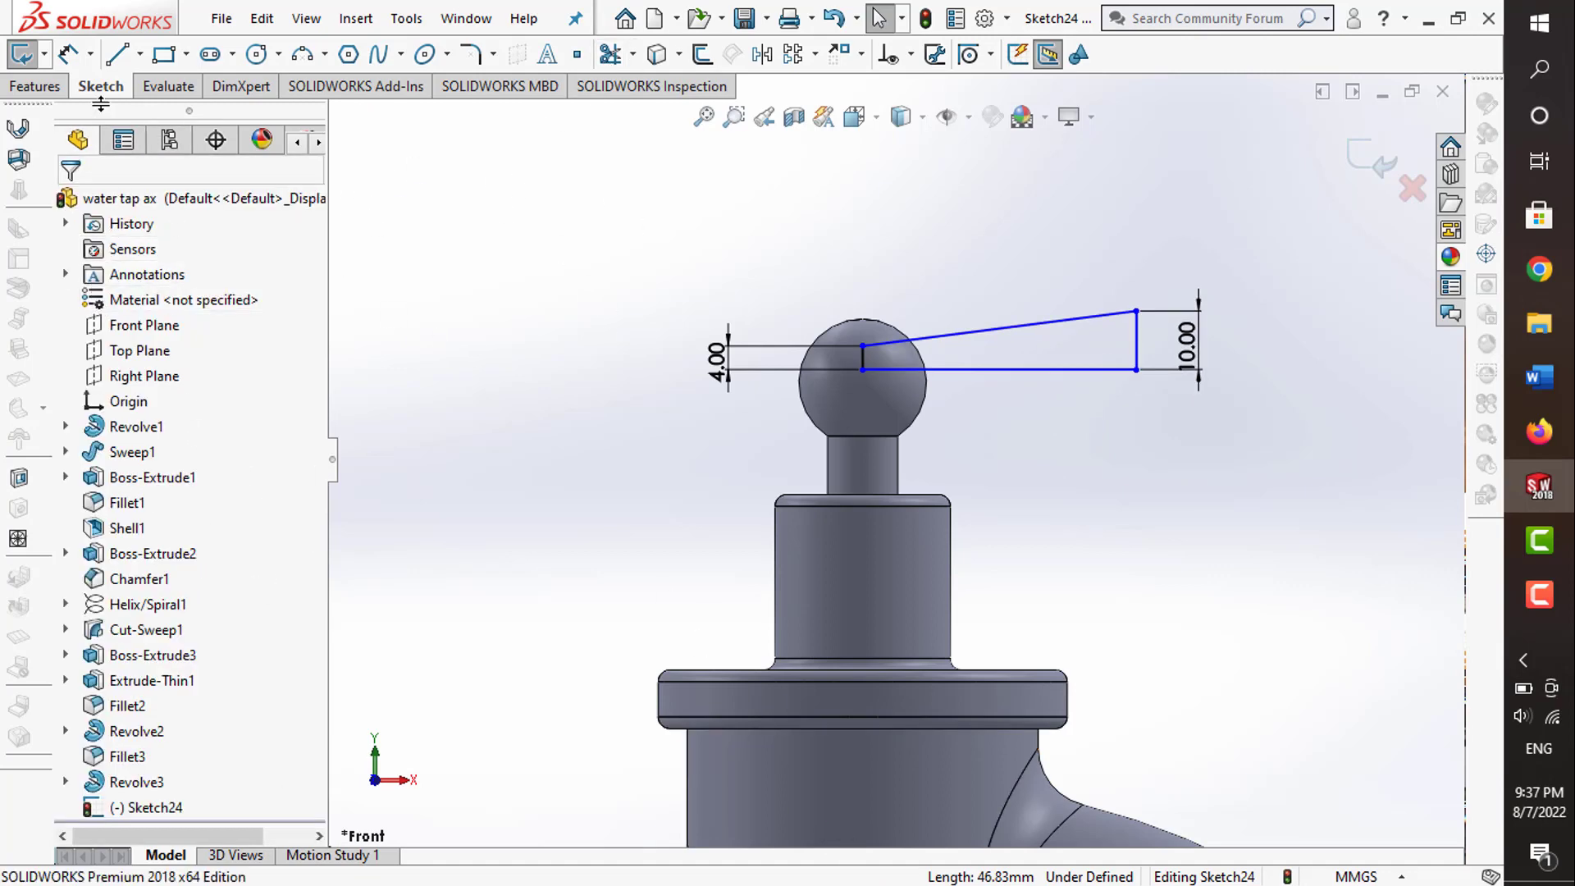
{"action": "left_click", "coordinate": [68, 54]}
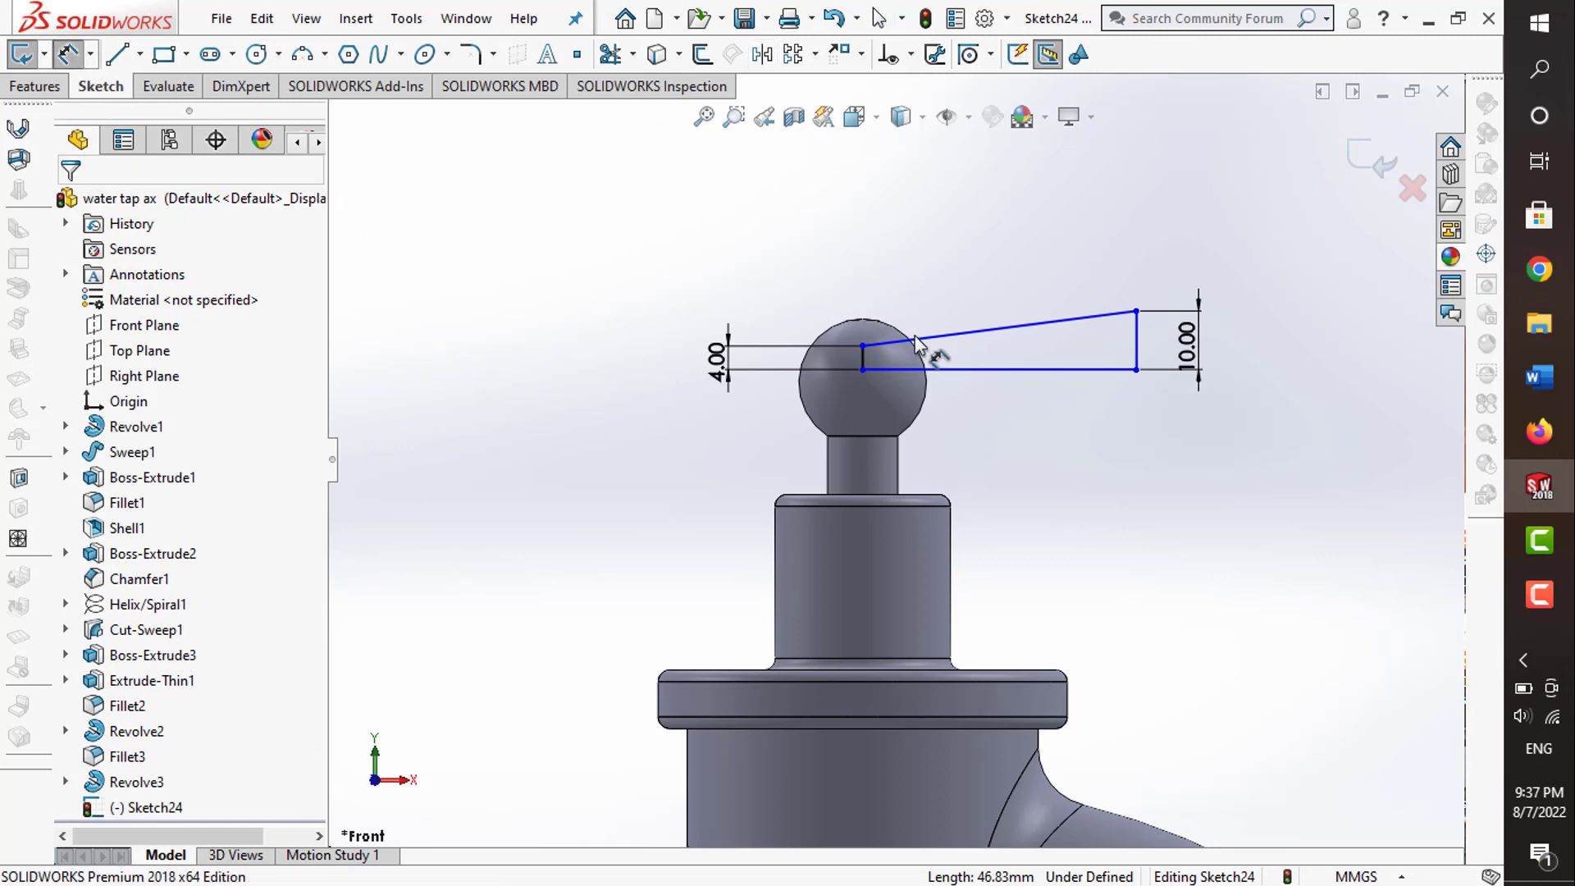
{"action": "left_click", "coordinate": [992, 369]}
{"action": "left_click", "coordinate": [987, 421]}
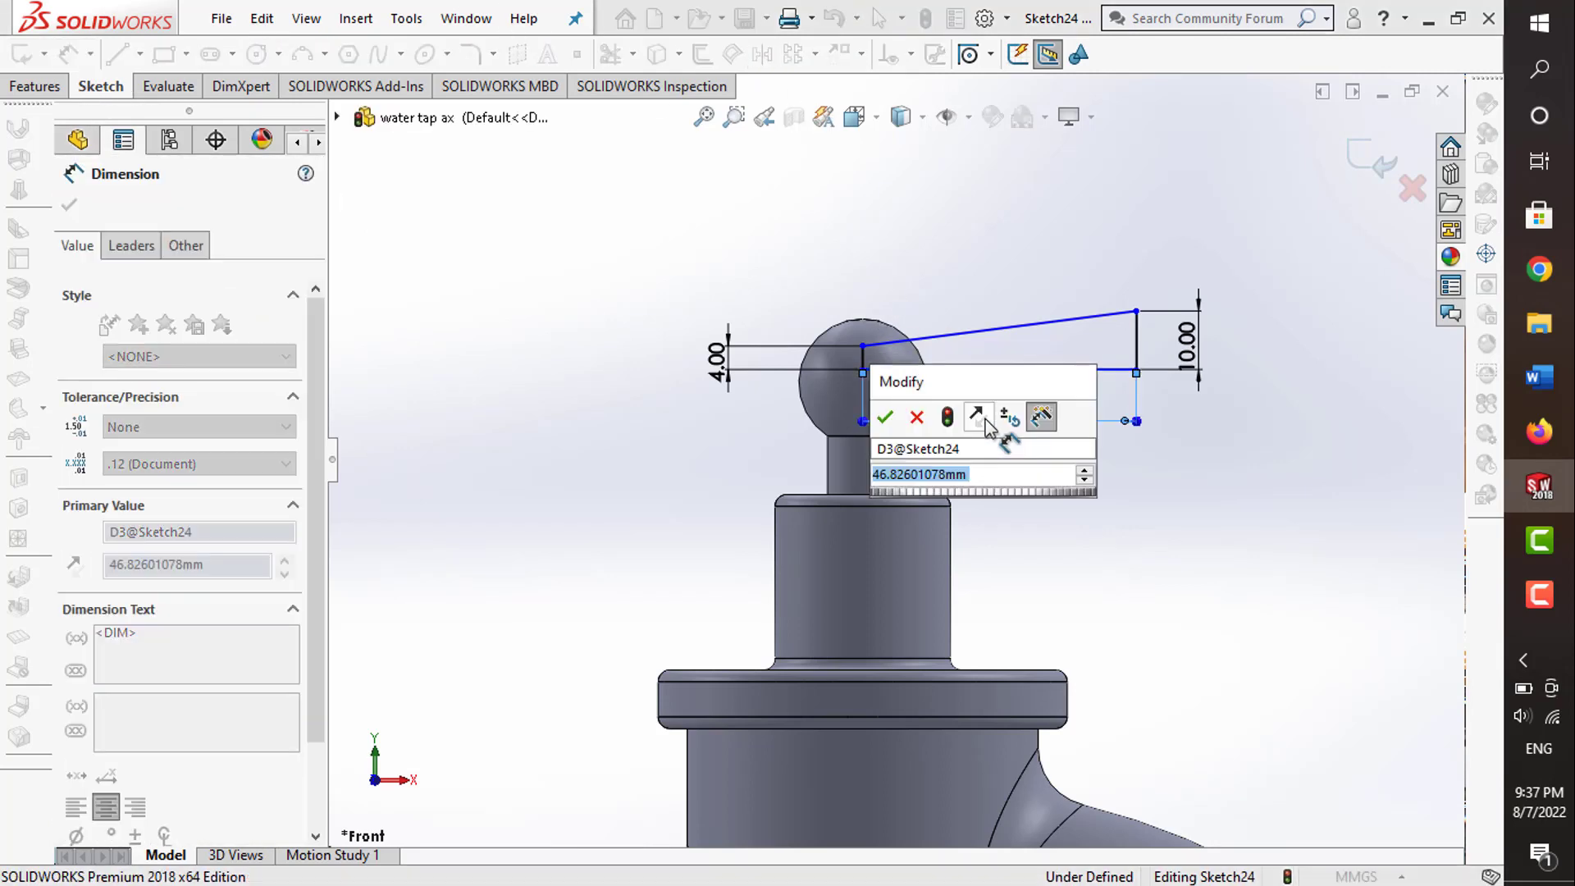
{"action": "type", "text": "60"}
{"action": "key", "text": "Return"}
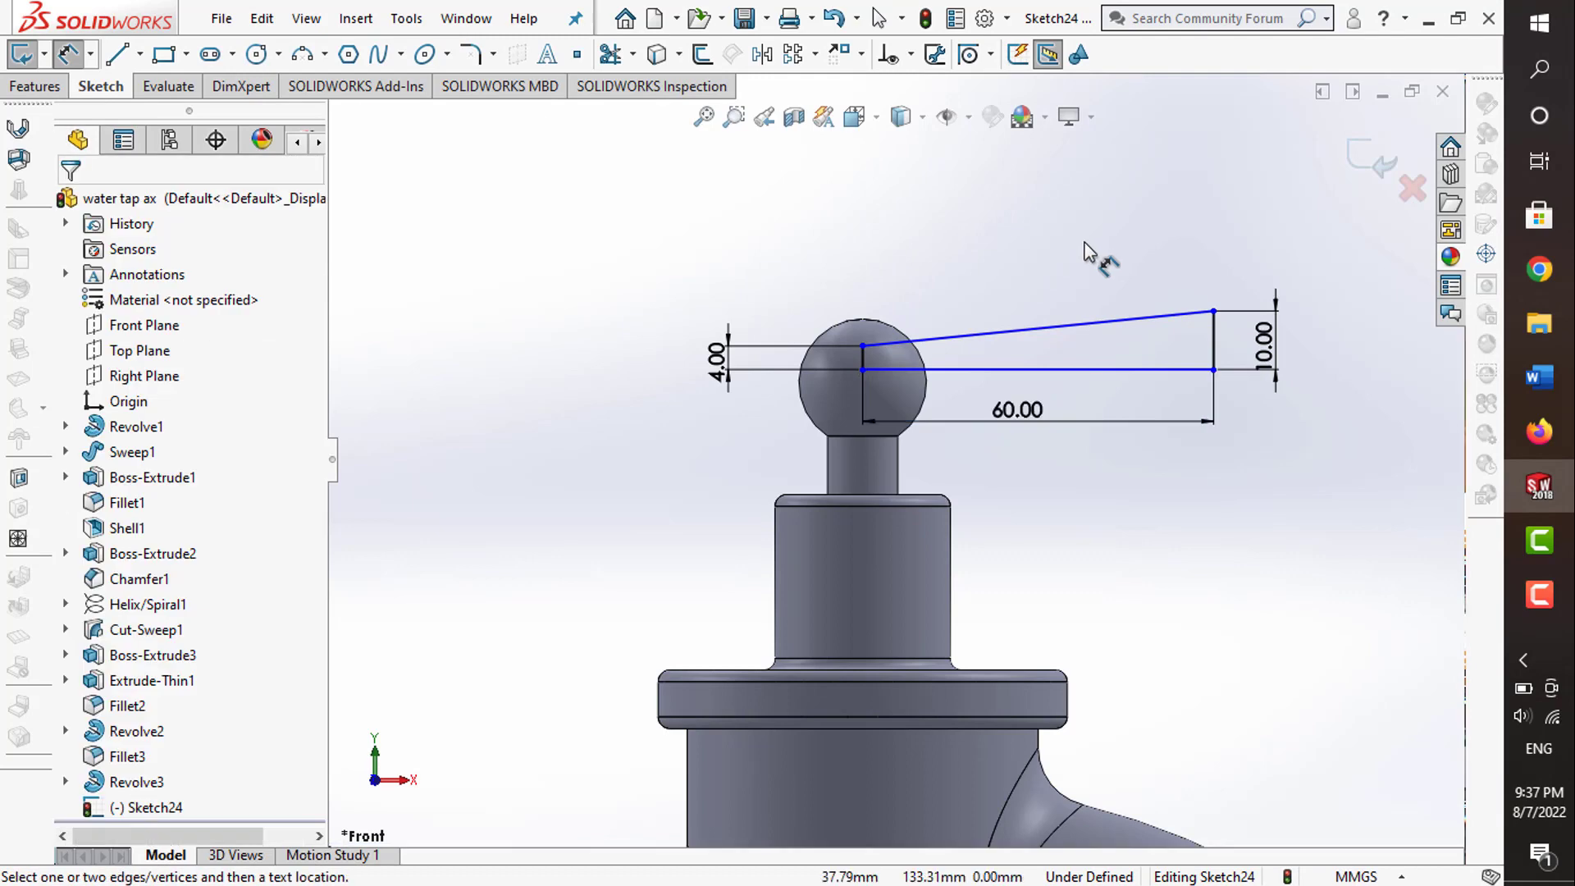
- Dimension a 20 mm vertical offset from the stem and exit the handle sketch
{"action": "left_click", "coordinate": [902, 370]}
{"action": "scroll", "coordinate": [894, 463], "scroll_direction": "up", "scroll_amount": 3}
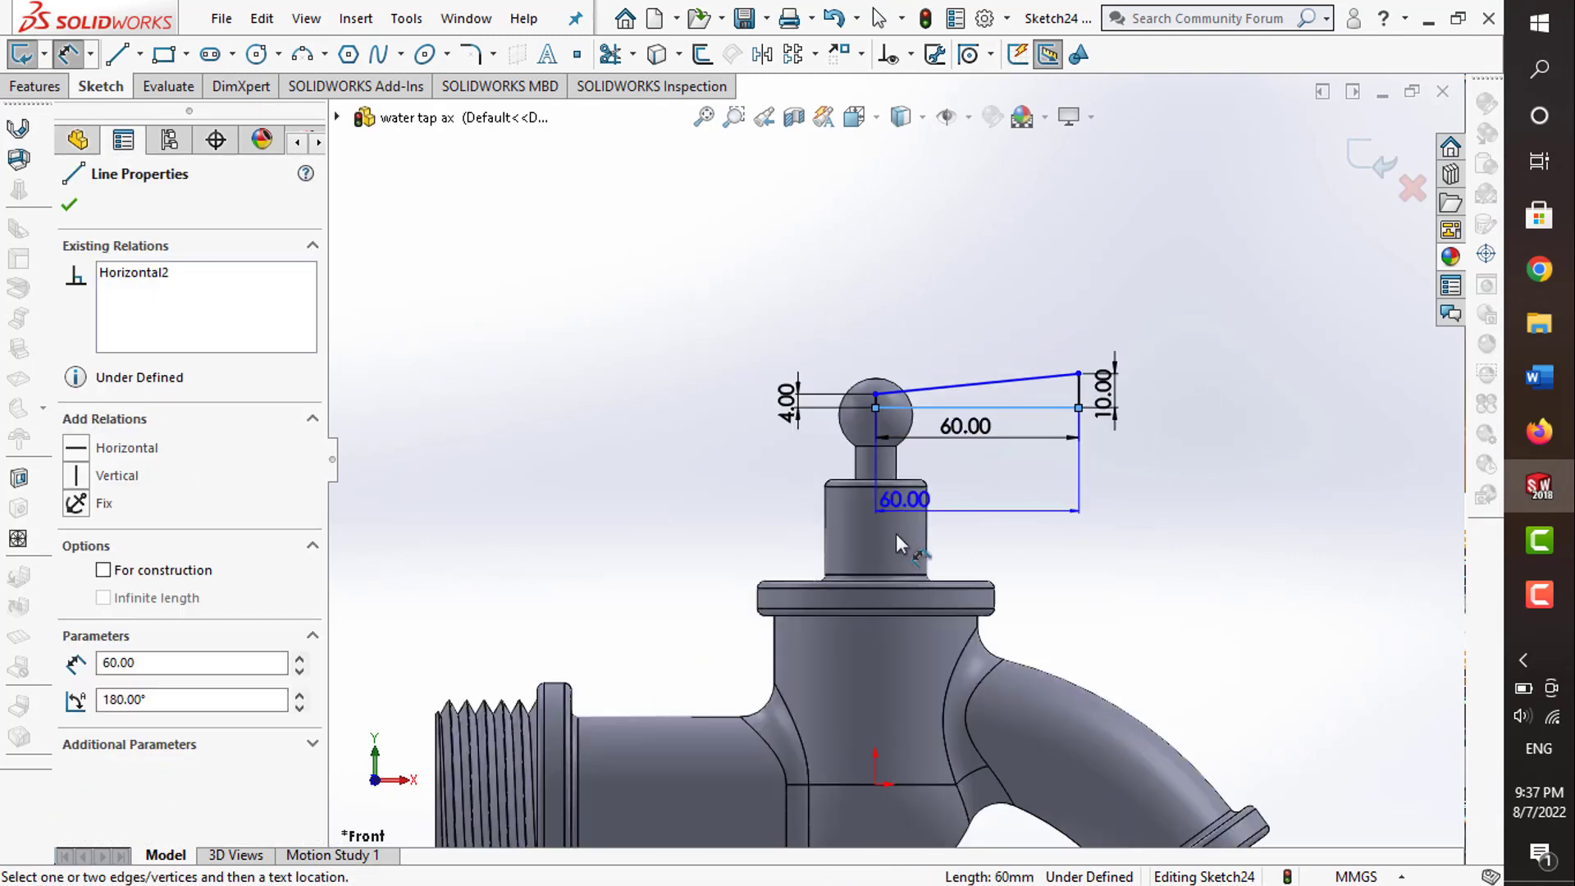
{"action": "left_click", "coordinate": [897, 479]}
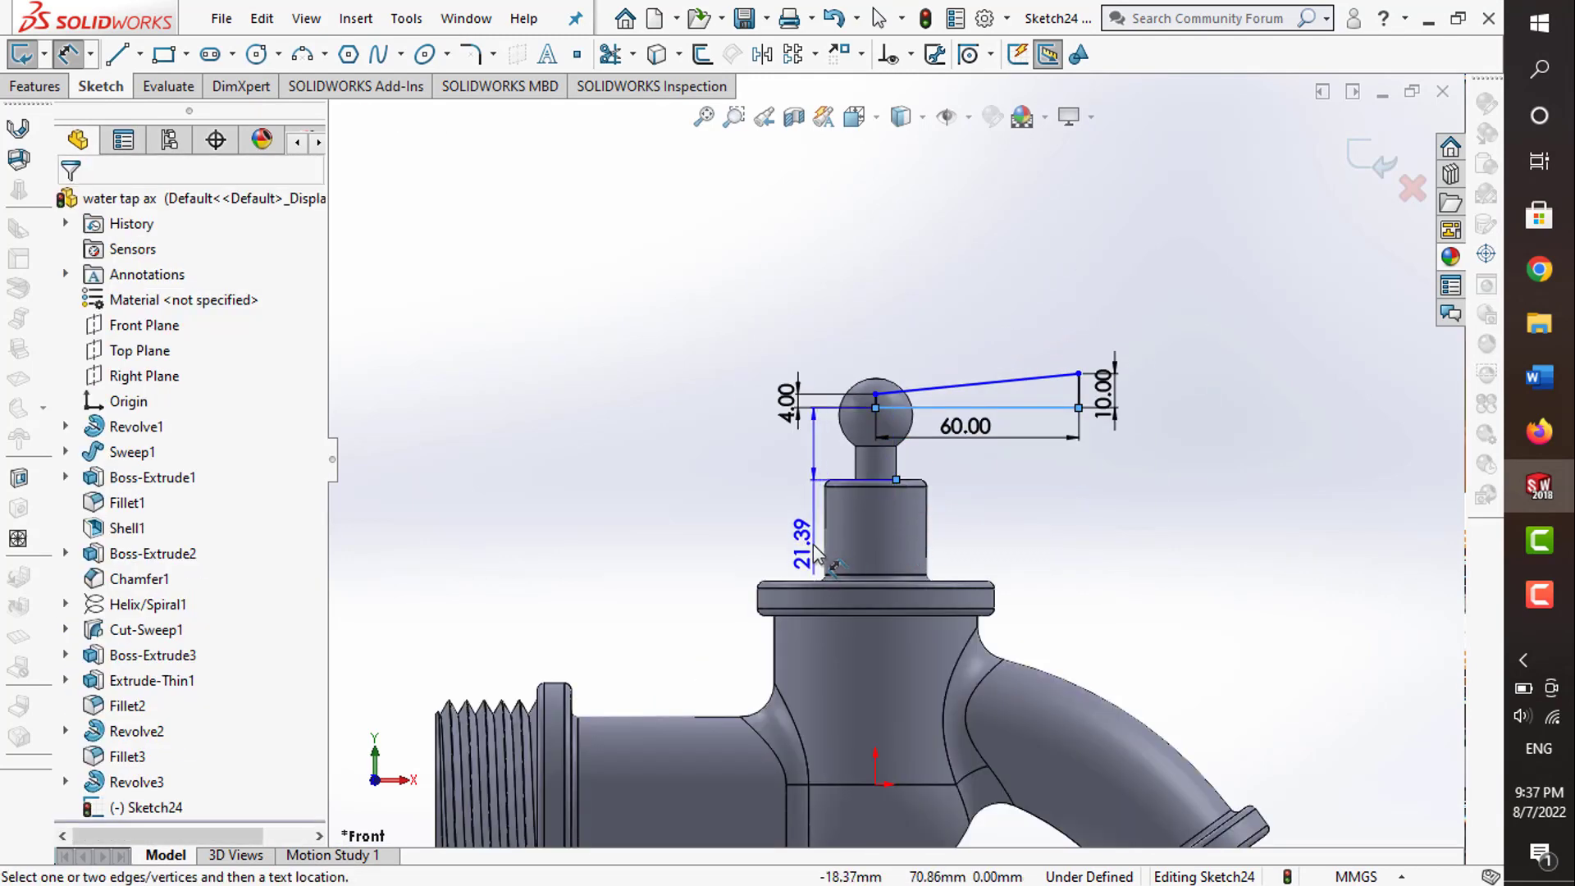
{"action": "left_click", "coordinate": [803, 517]}
{"action": "type", "text": "20"}
{"action": "key", "text": "Return"}
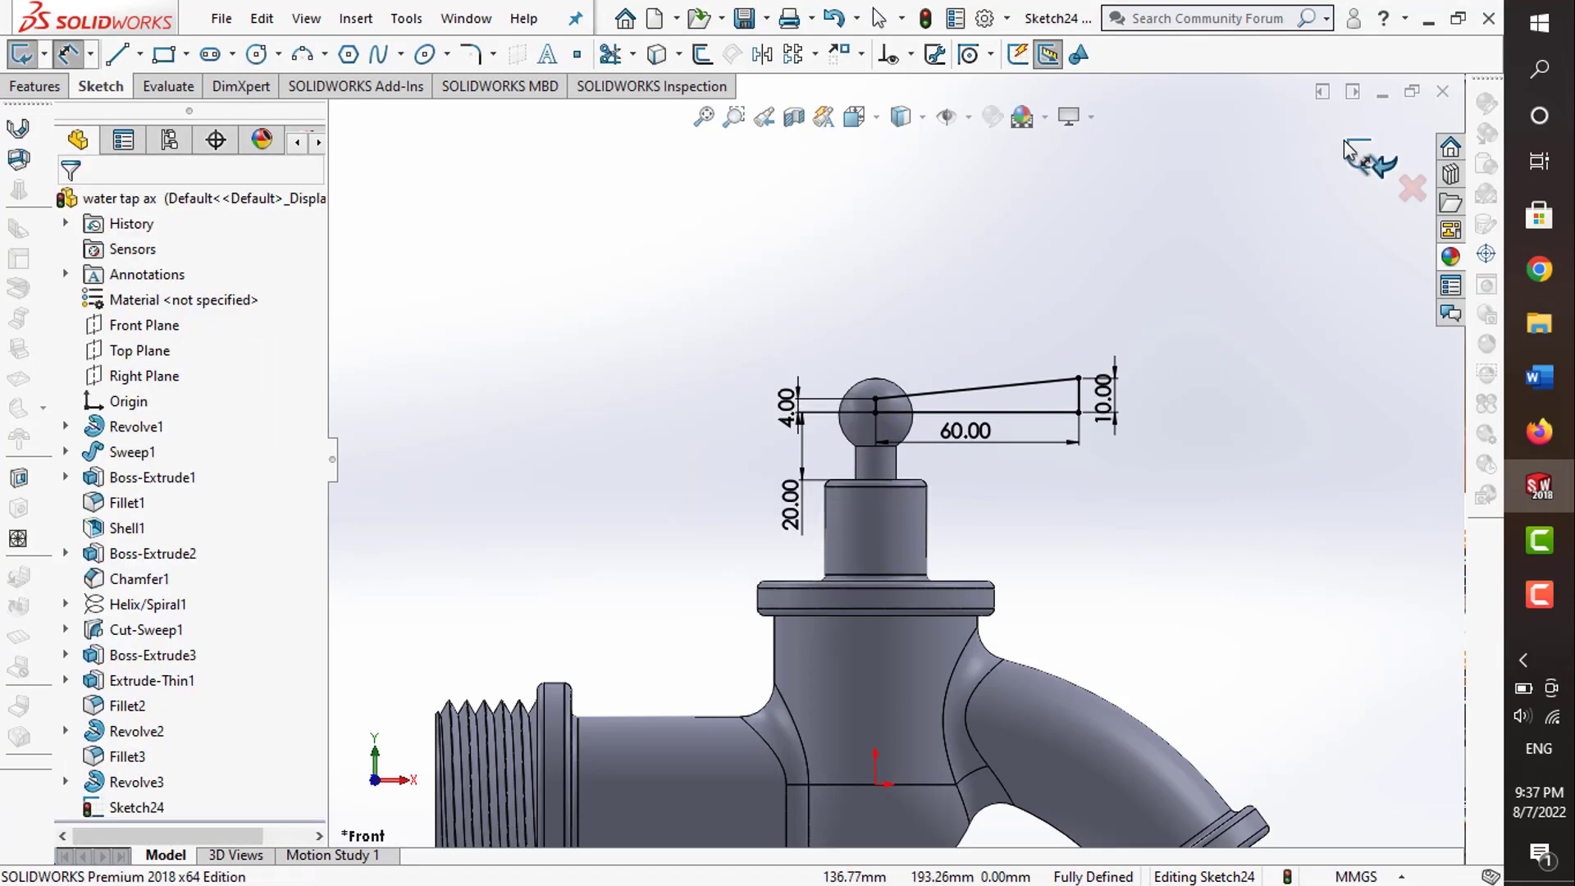
{"action": "key", "text": "ctrl+b"}
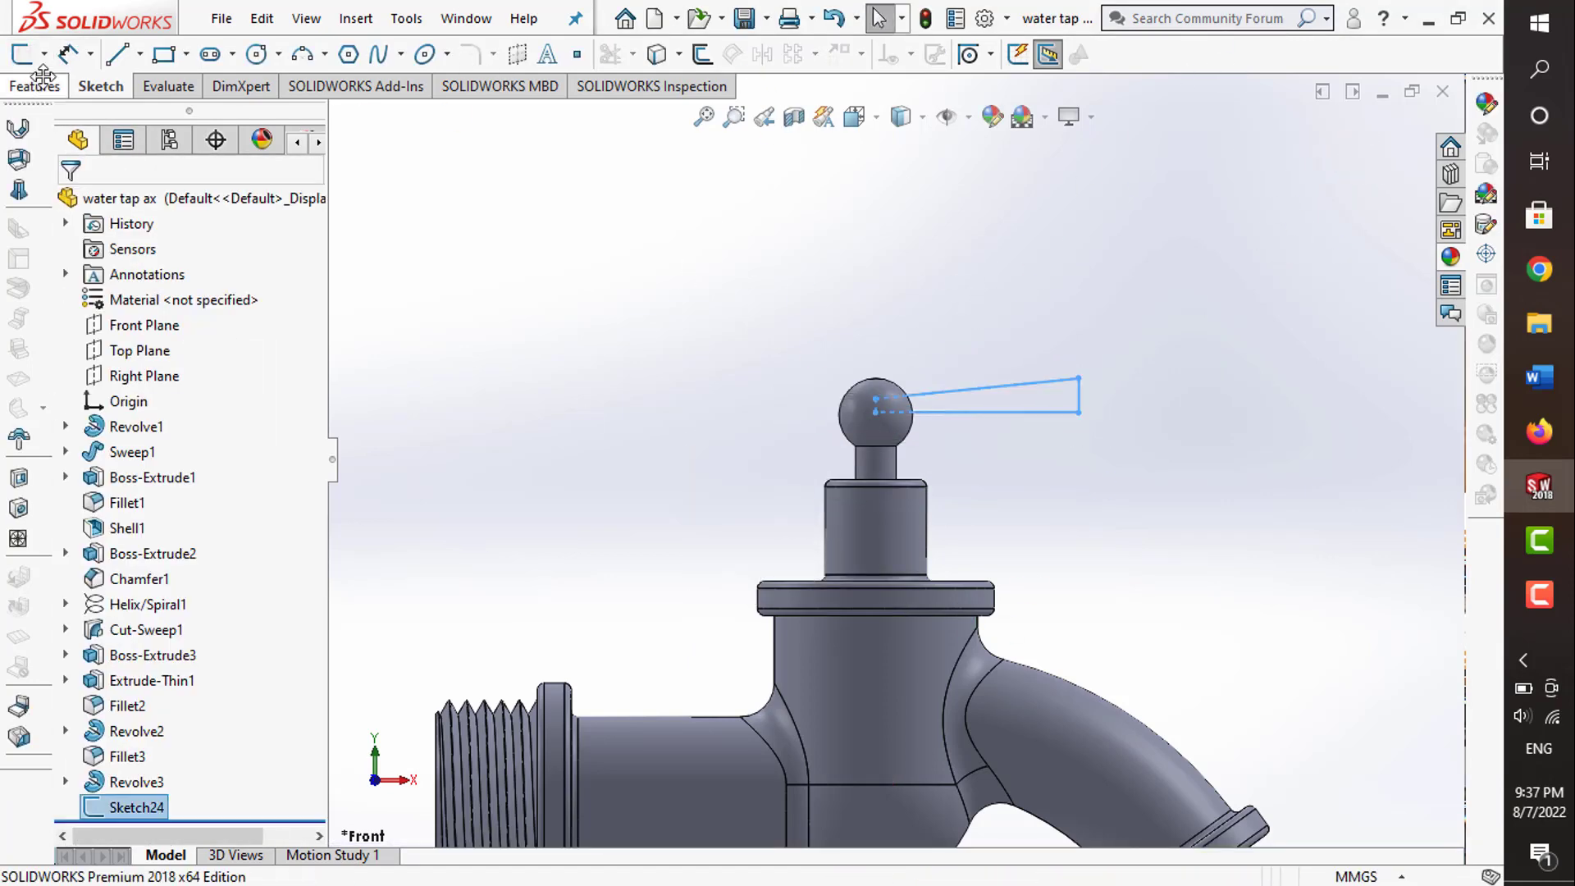
- Revolve the handle sketch 360° about its lower line to form the tapered arm
{"action": "left_click", "coordinate": [38, 85]}
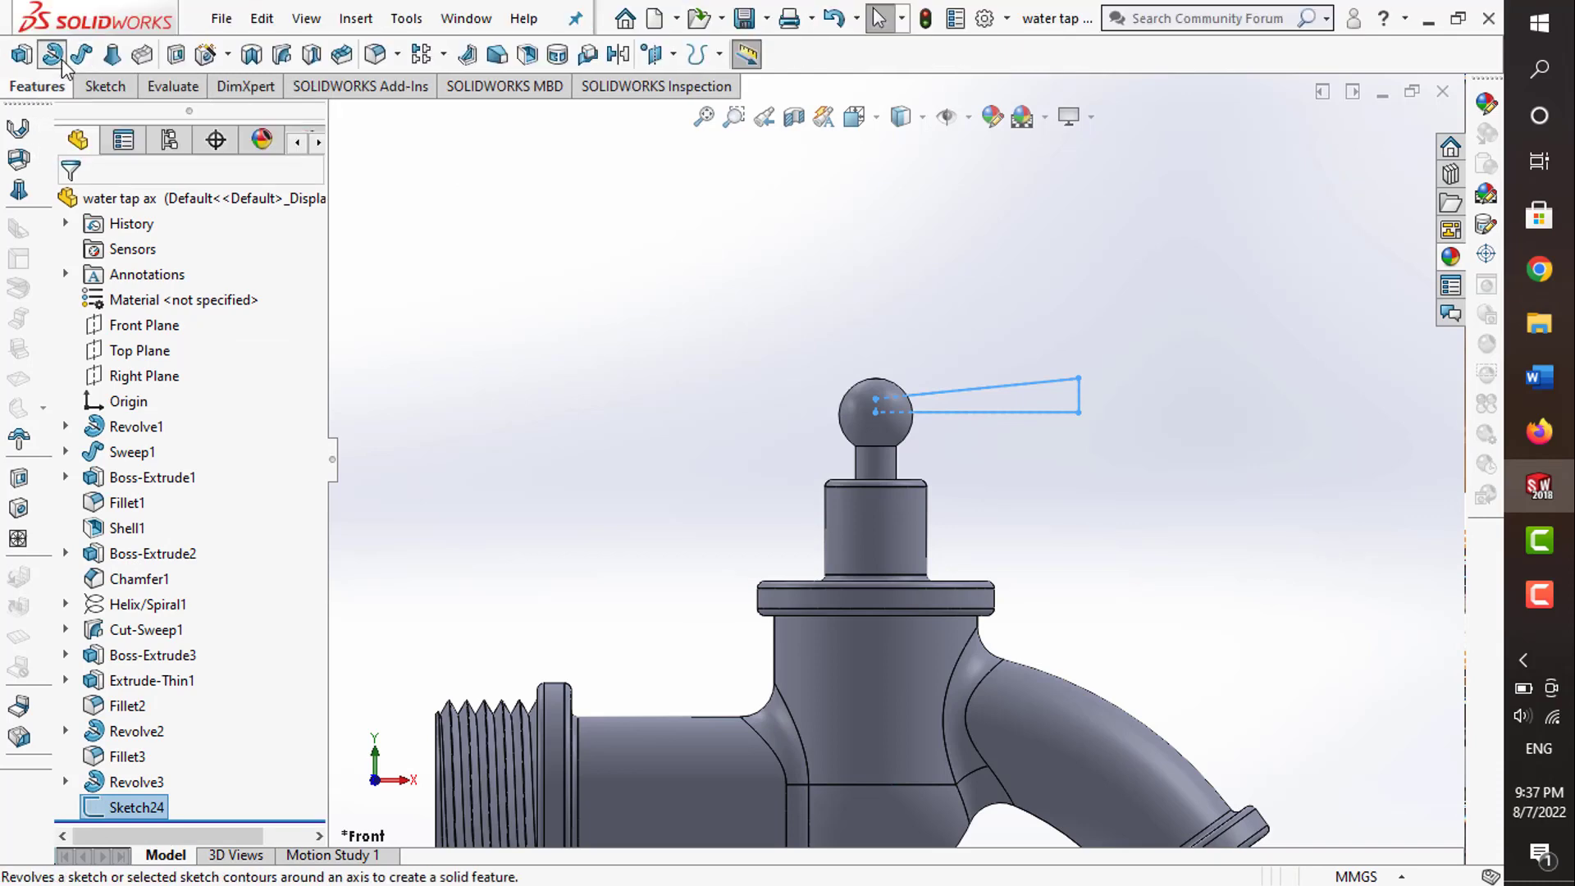
{"action": "left_click", "coordinate": [22, 54]}
{"action": "left_click", "coordinate": [1062, 410]}
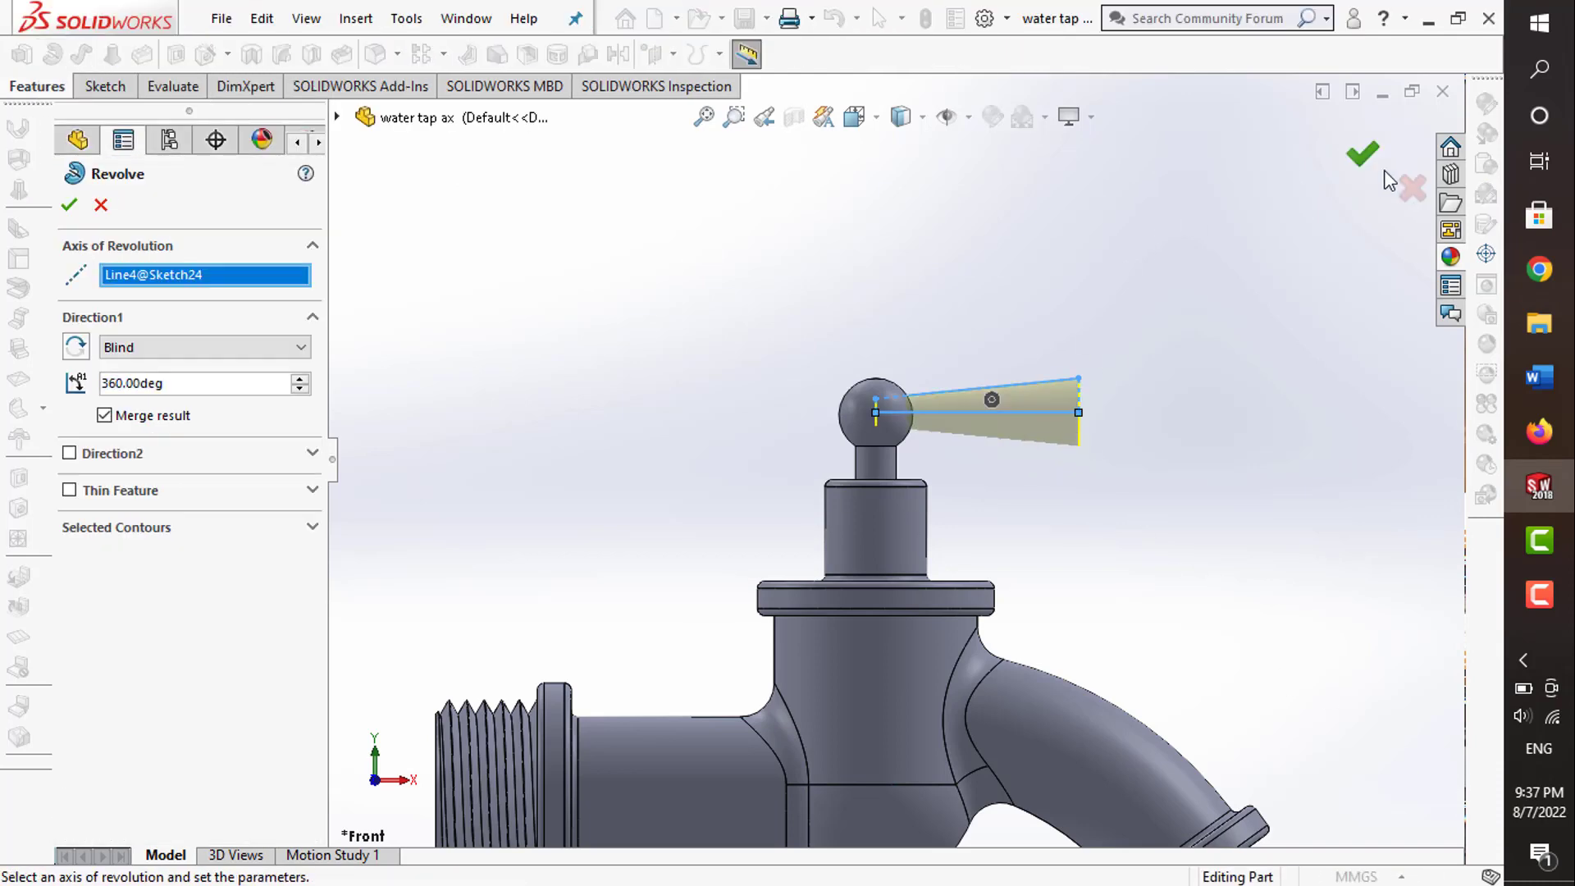
{"action": "key", "text": "Return"}
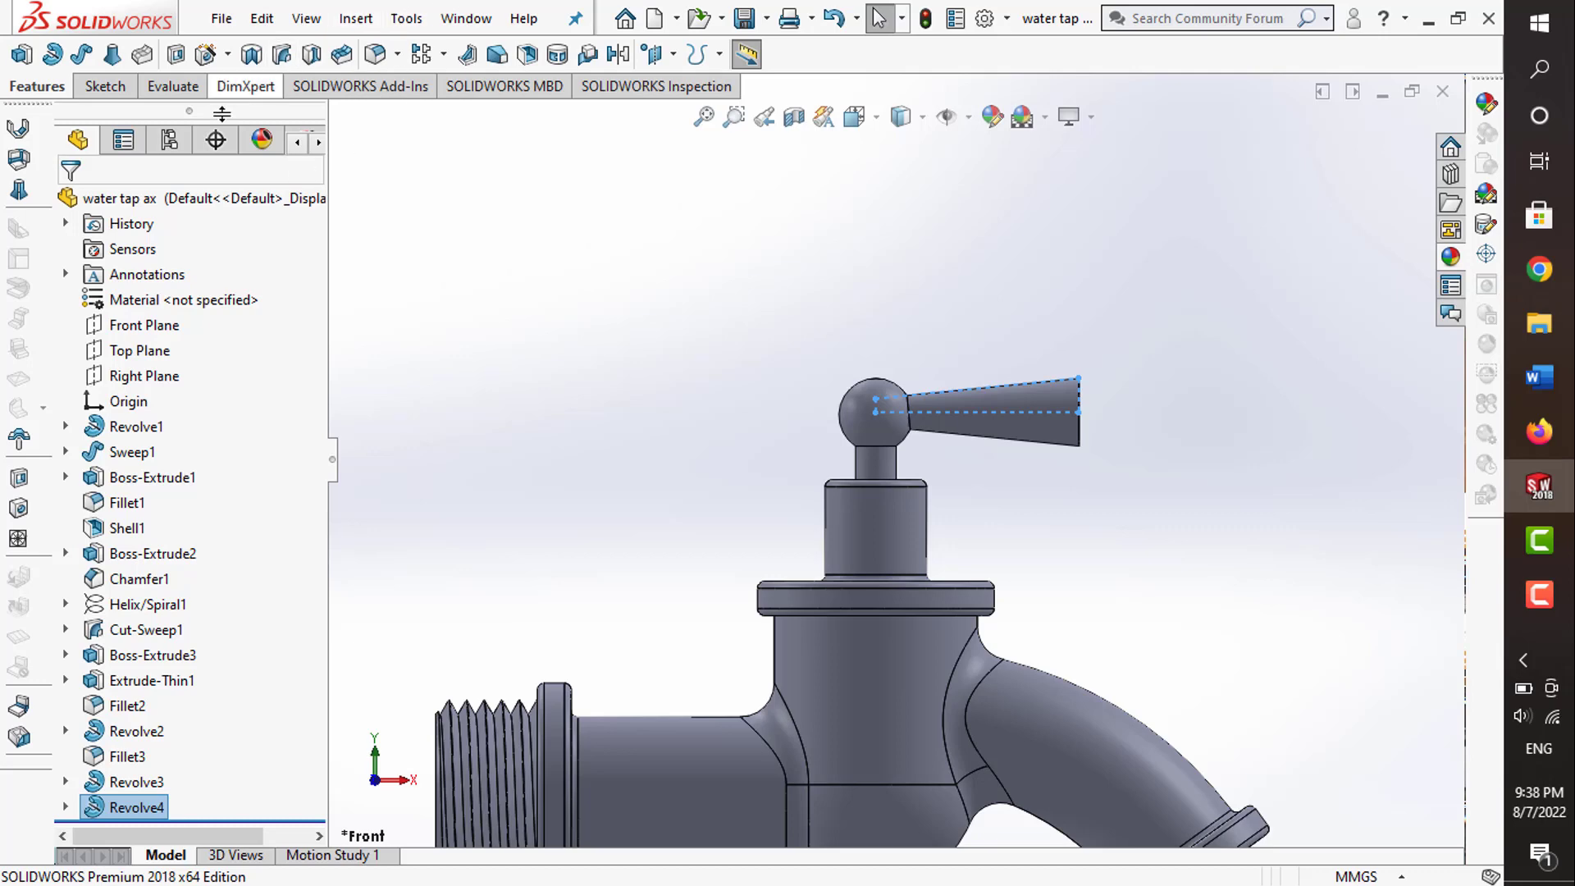
- Mirror Revolve4 across the Right Plane to create the cross-shaped handle
{"action": "left_click", "coordinate": [621, 57]}
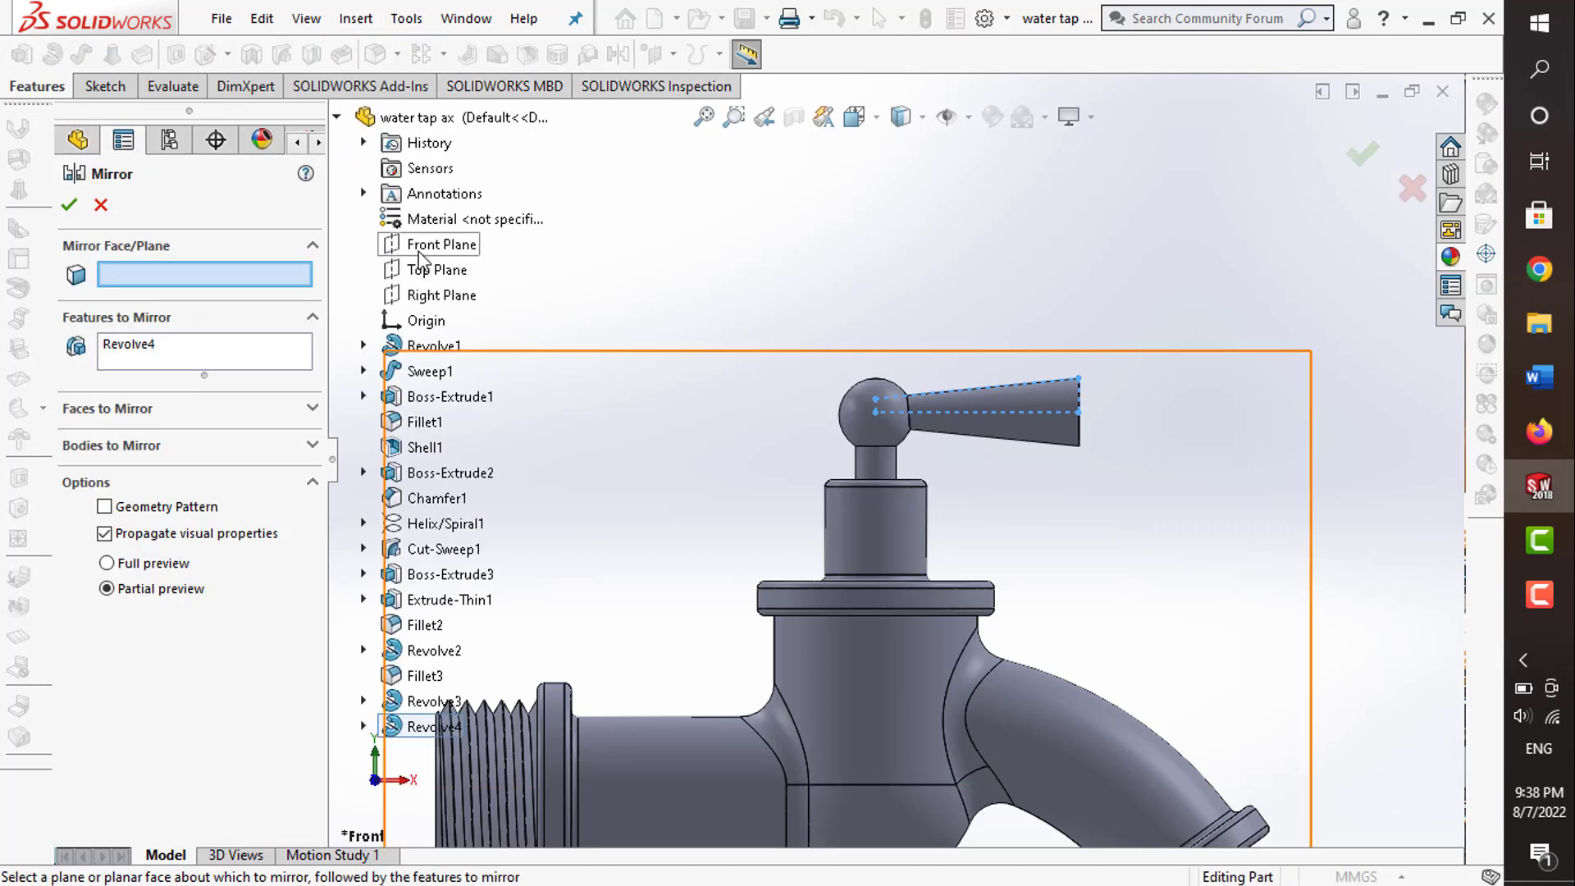
{"action": "left_click", "coordinate": [423, 296]}
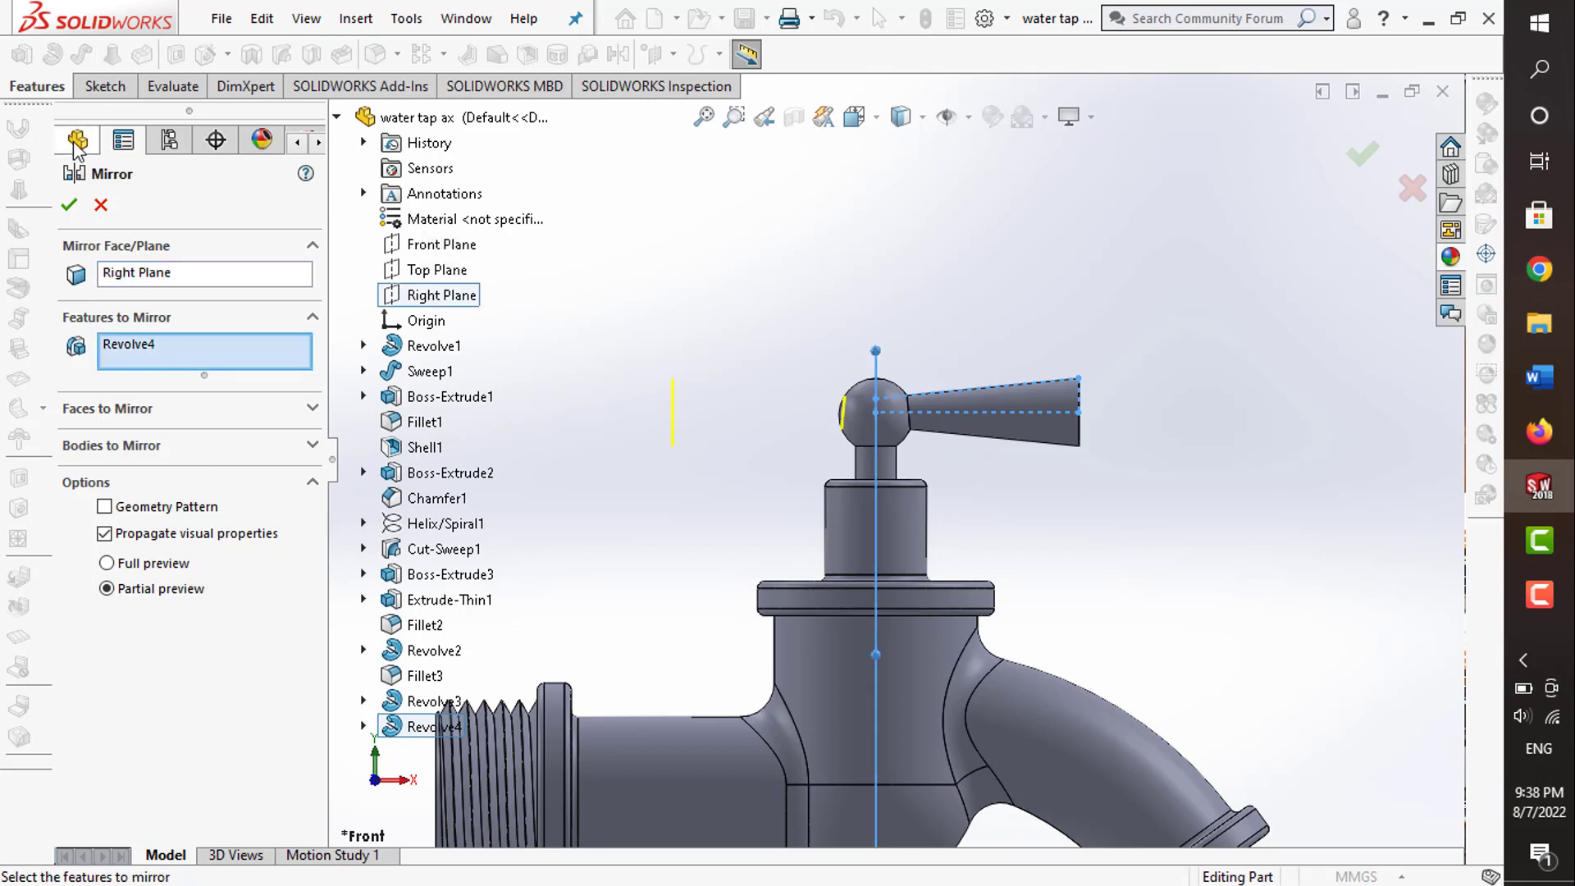
{"action": "left_click", "coordinate": [65, 205]}
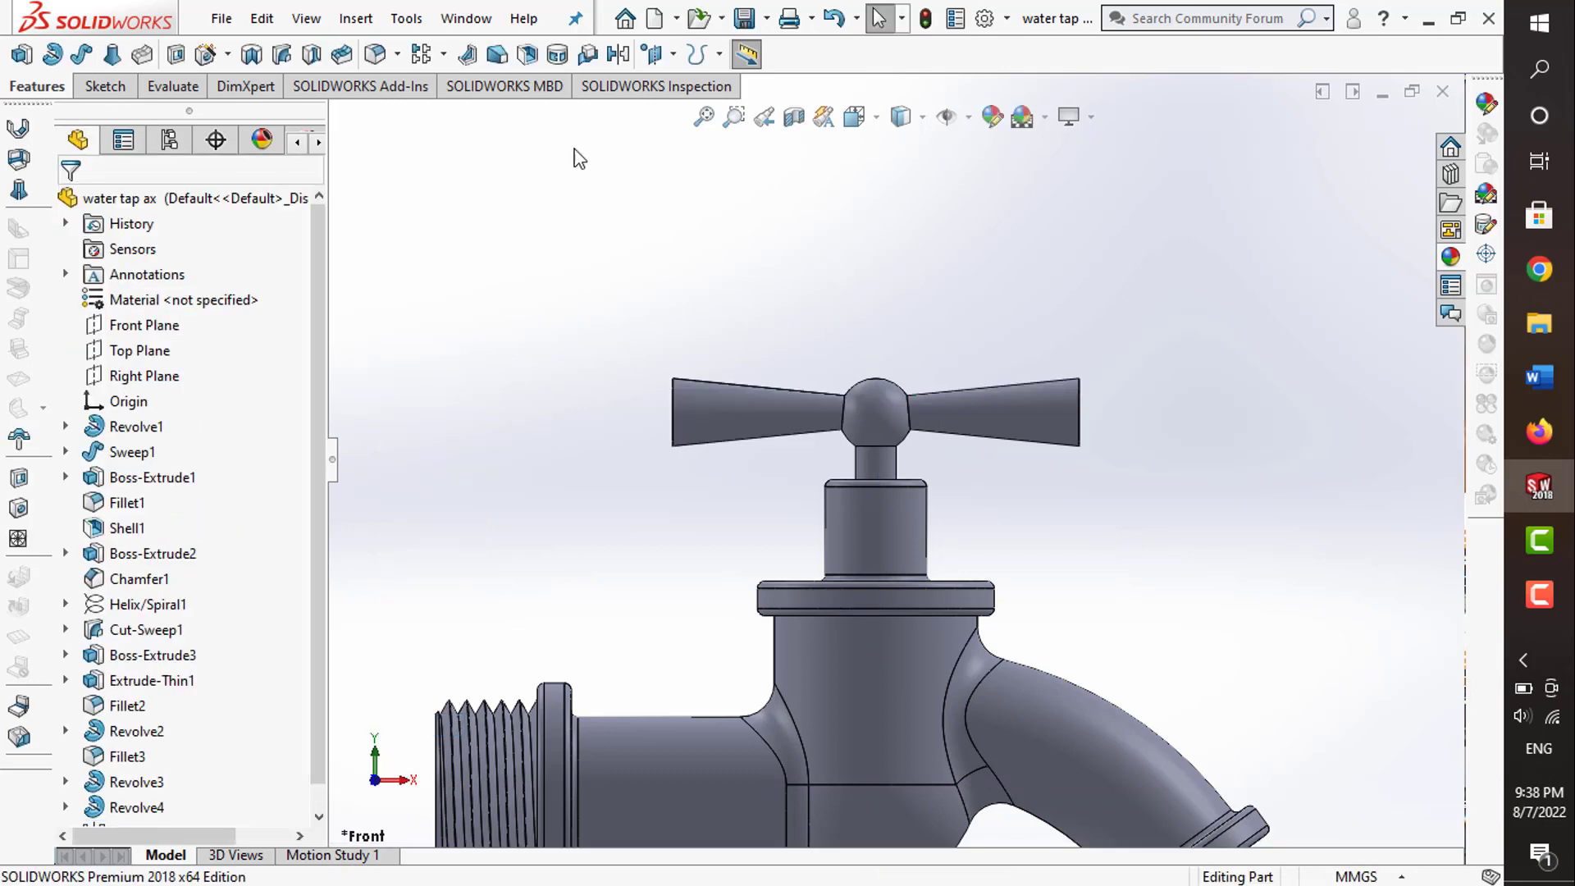
- Apply a 5 mm fillet to the right and left handle-end edges
{"action": "left_click", "coordinate": [375, 54]}
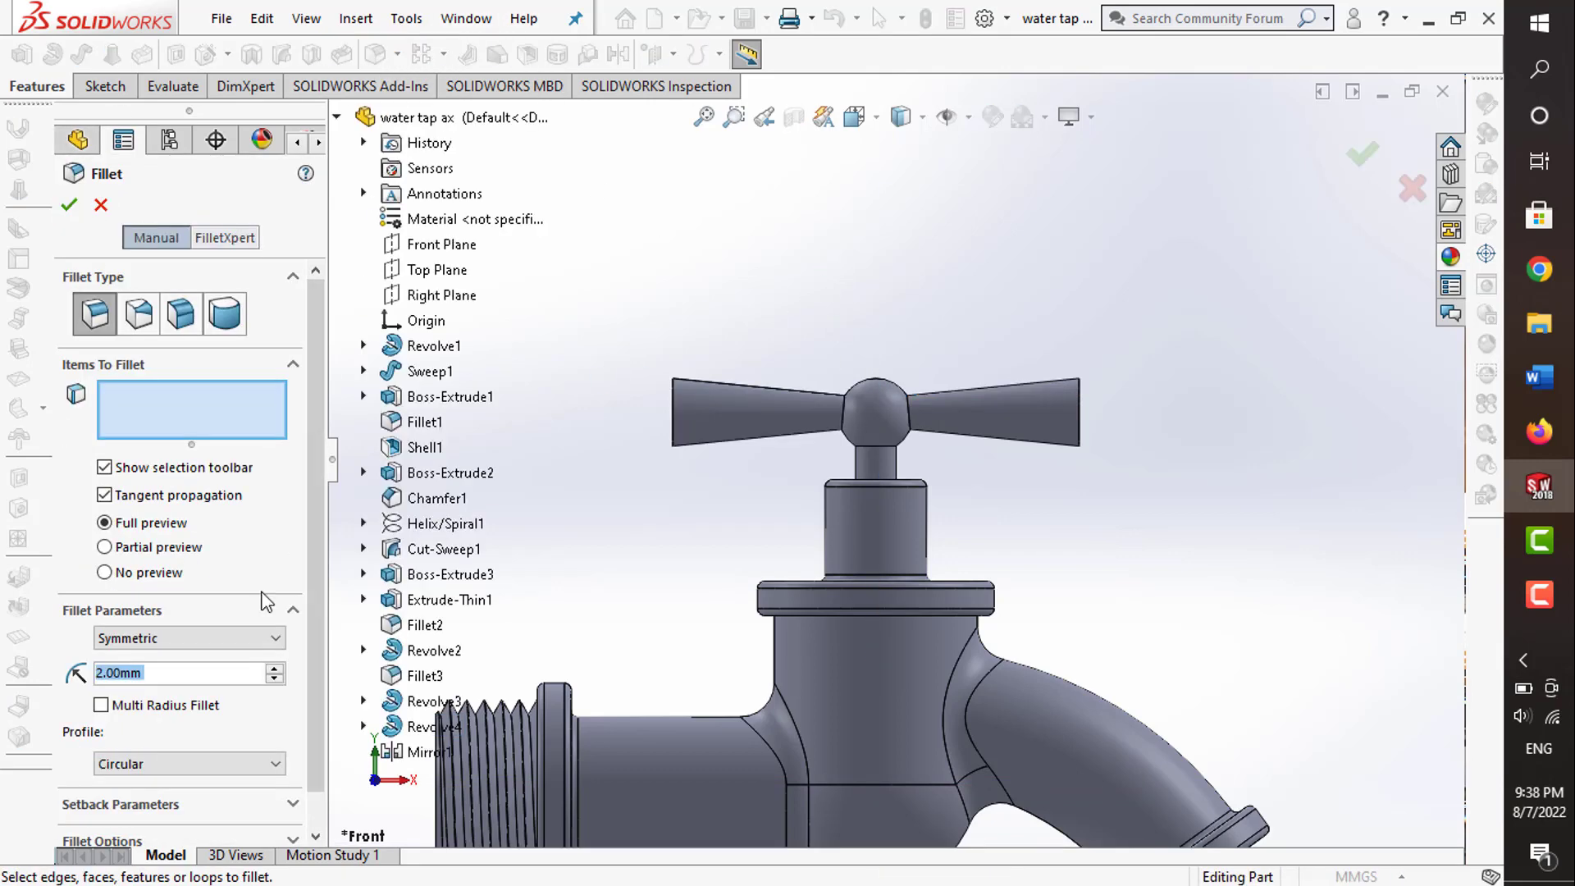
{"action": "type", "text": "5"}
{"action": "middle_click_drag", "start_coordinate": [1247, 492], "coordinate": [1118, 430]}
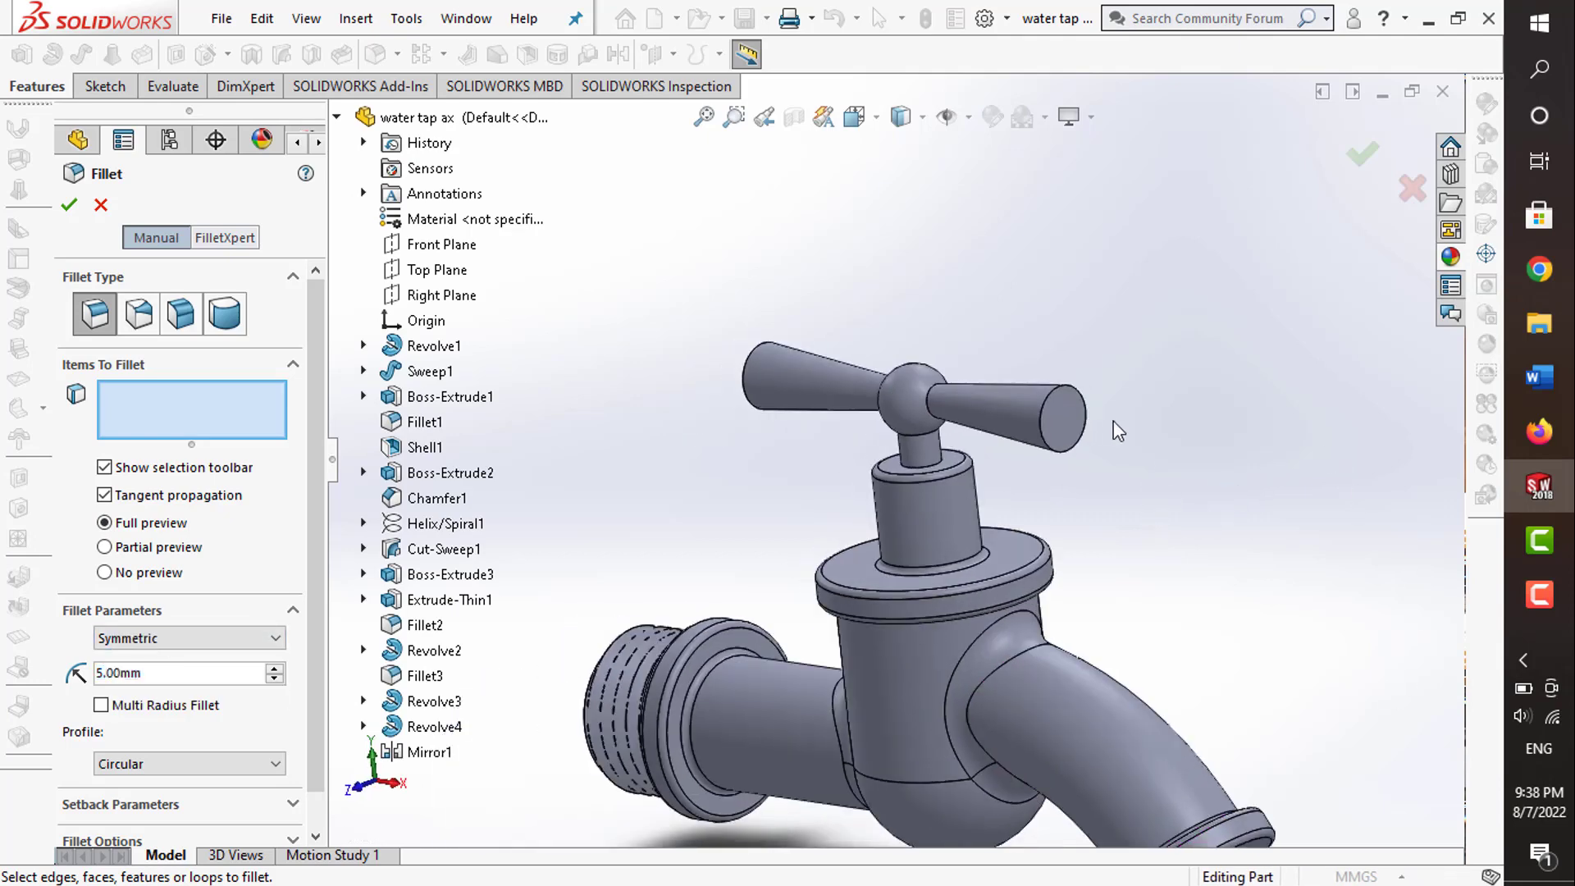
{"action": "left_click", "coordinate": [1076, 439]}
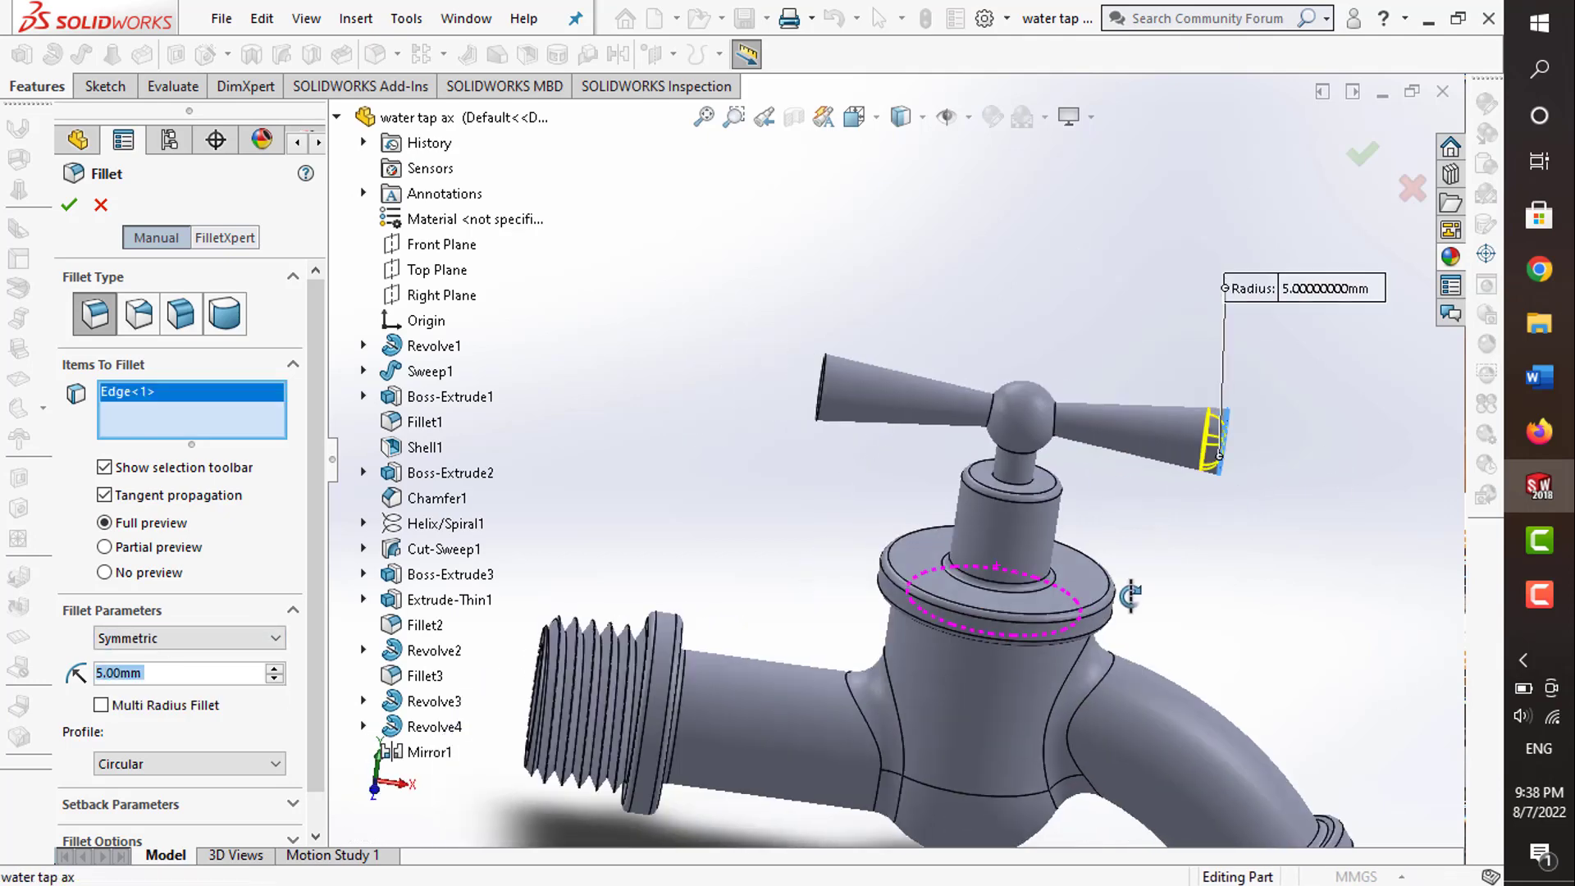
{"action": "middle_click_drag", "start_coordinate": [1077, 439], "coordinate": [1012, 314]}
{"action": "left_click", "coordinate": [904, 370]}
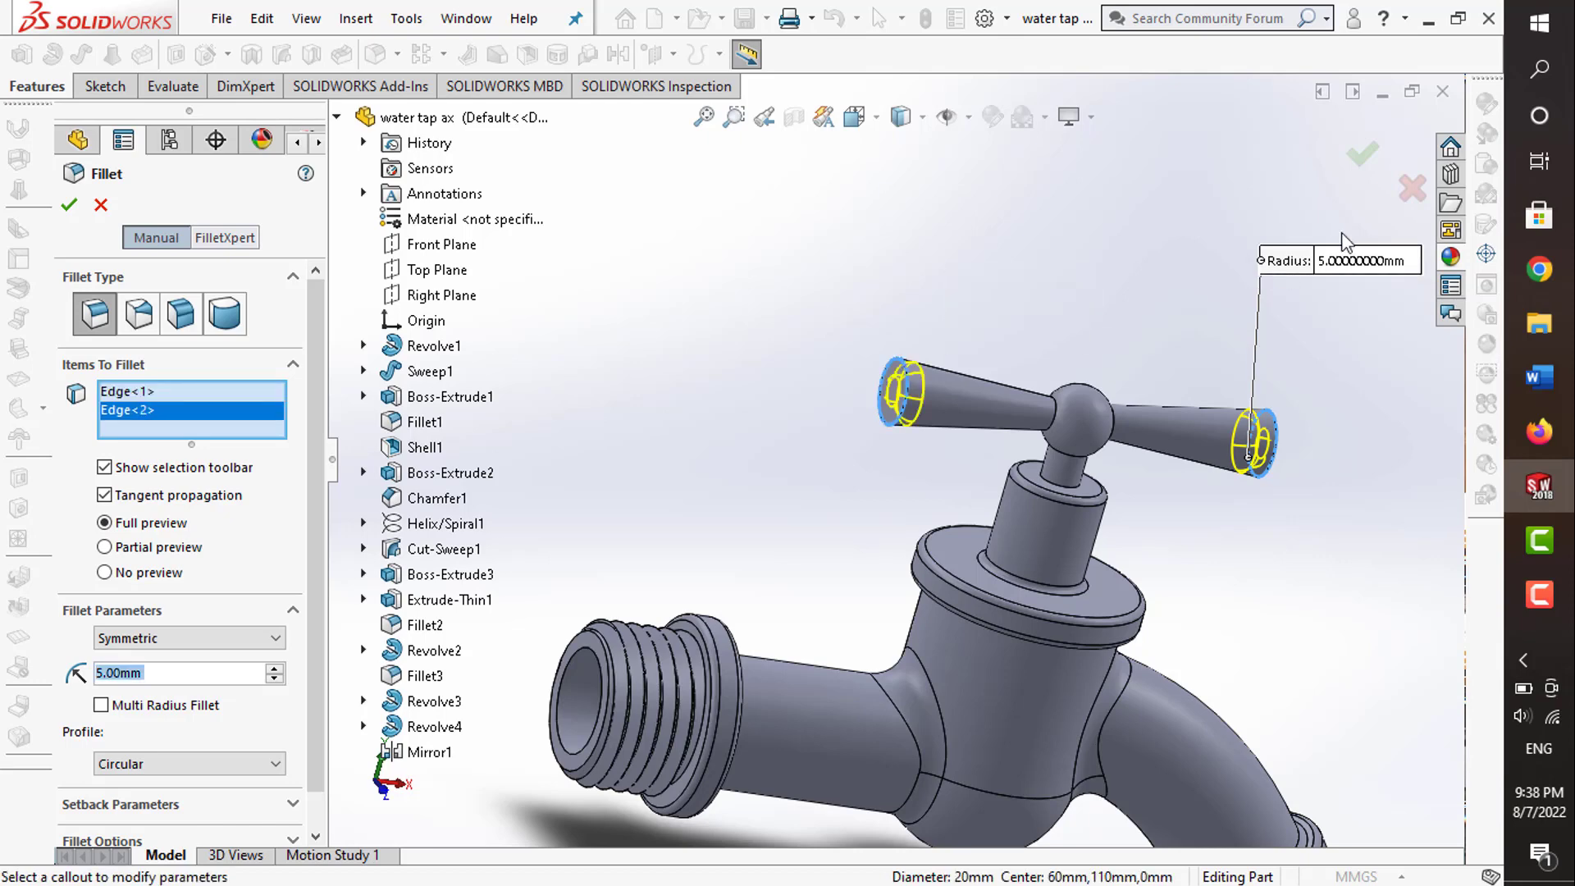
{"action": "left_click", "coordinate": [1358, 156]}
{"action": "scroll", "coordinate": [1072, 552], "scroll_direction": "up", "scroll_amount": 5}
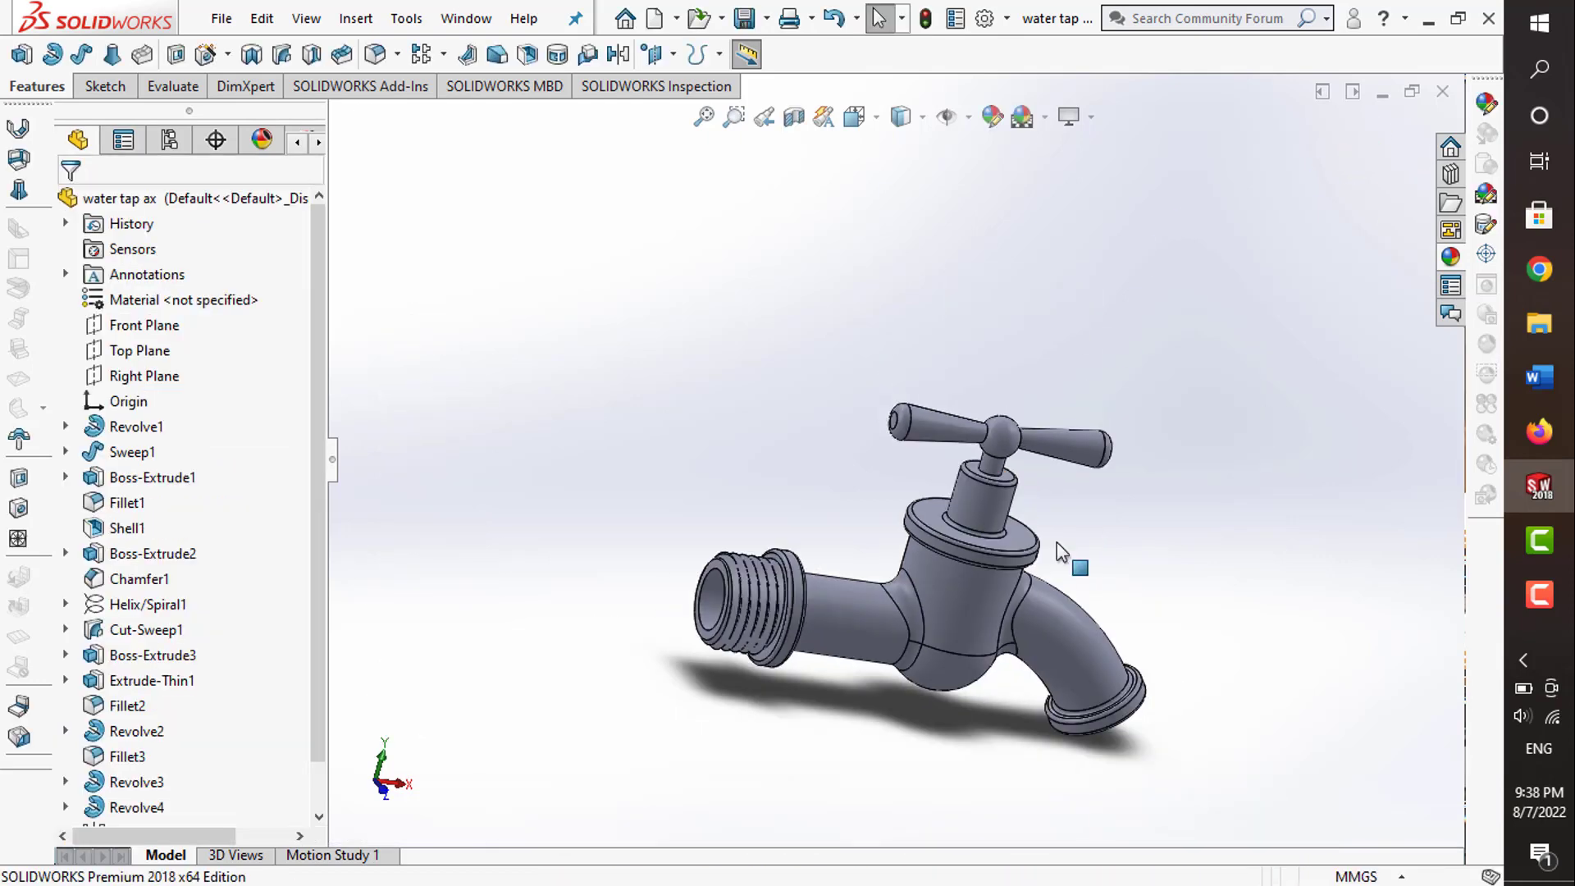
{"action": "mouse_move", "coordinate": [1072, 552]}
{"action": "middle_mouse_down"}
{"action": "mouse_move", "coordinate": [973, 480]}
{"action": "mouse_move", "coordinate": [921, 274]}
{"action": "mouse_move", "coordinate": [963, 498]}
{"action": "middle_mouse_up"}
{"action": "scroll", "coordinate": [947, 361], "scroll_direction": "down", "scroll_amount": 5}
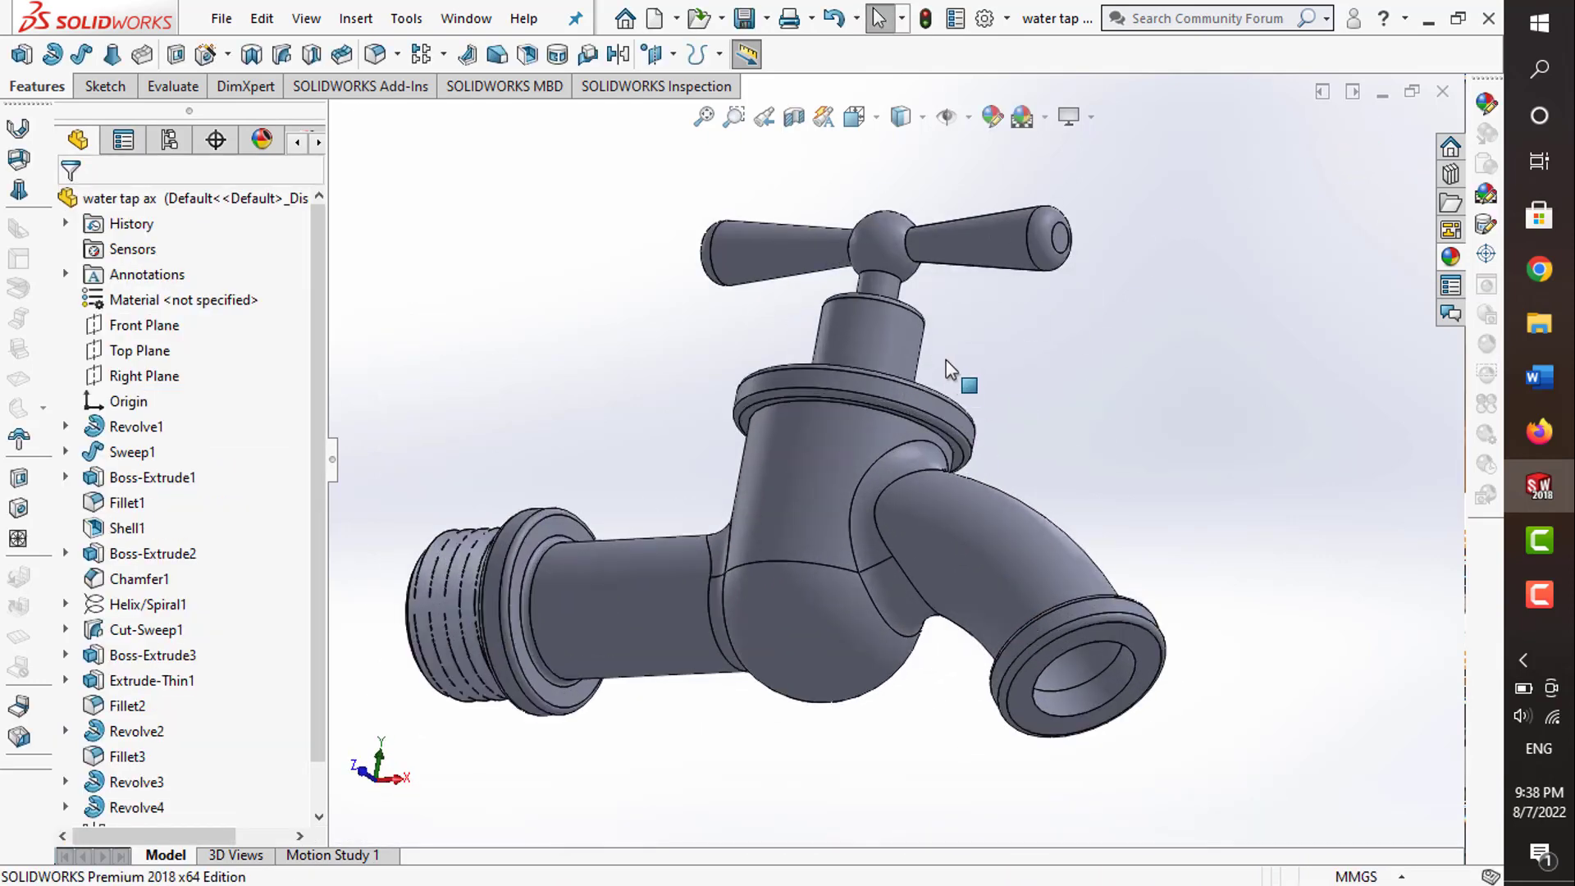
{"action": "middle_click_drag", "start_coordinate": [944, 364], "coordinate": [947, 339]}
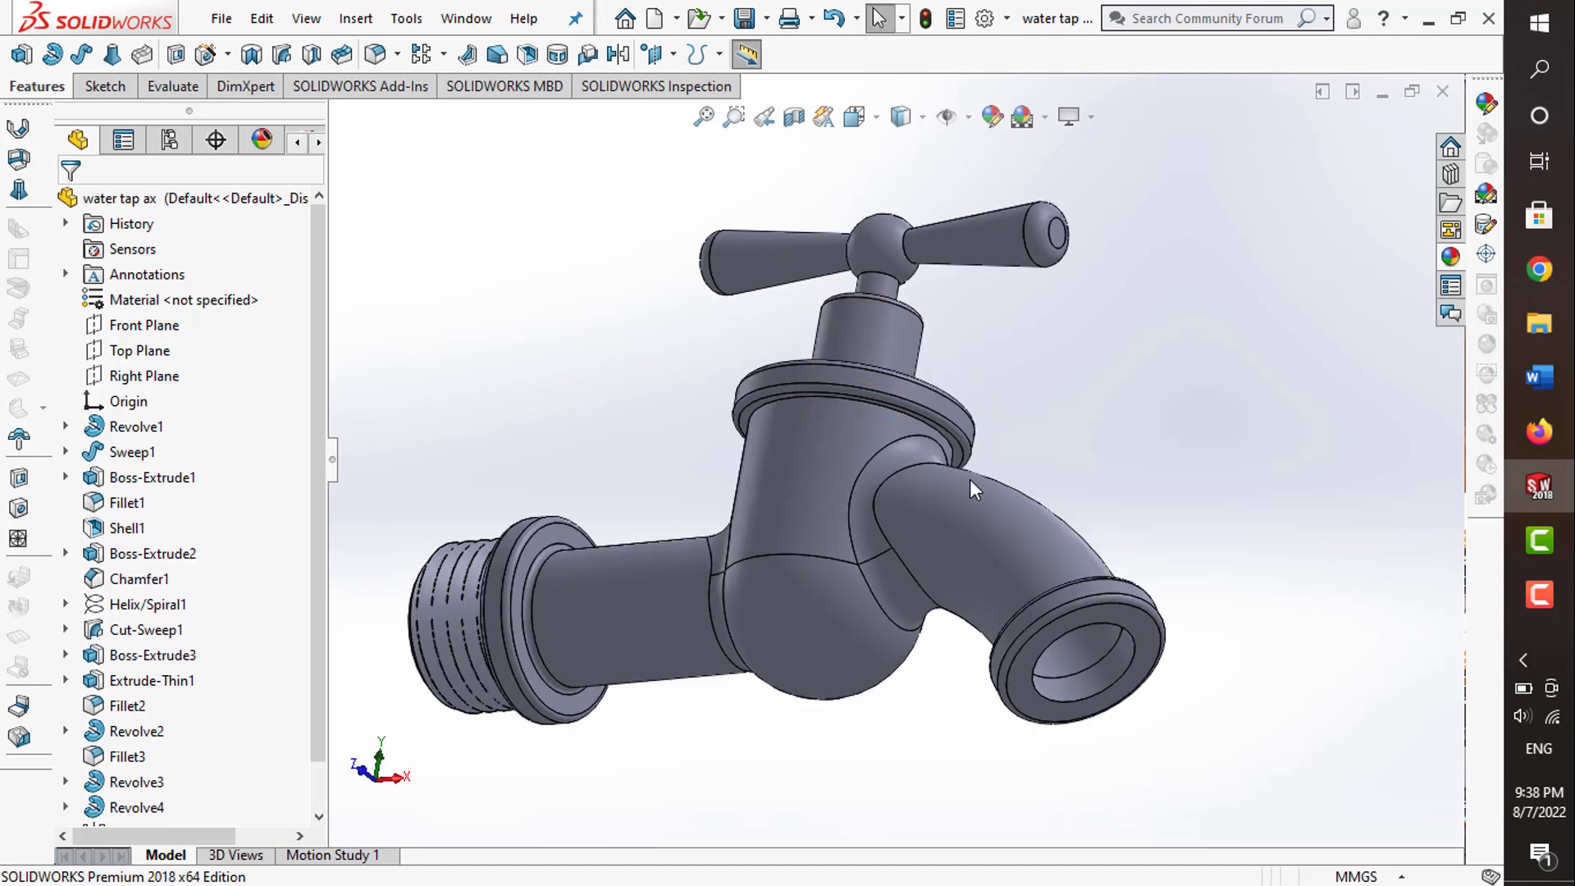
{"action": "middle_click_drag", "start_coordinate": [973, 490], "coordinate": [756, 361]}
{"action": "scroll", "coordinate": [782, 541], "scroll_direction": "down", "scroll_amount": 2}
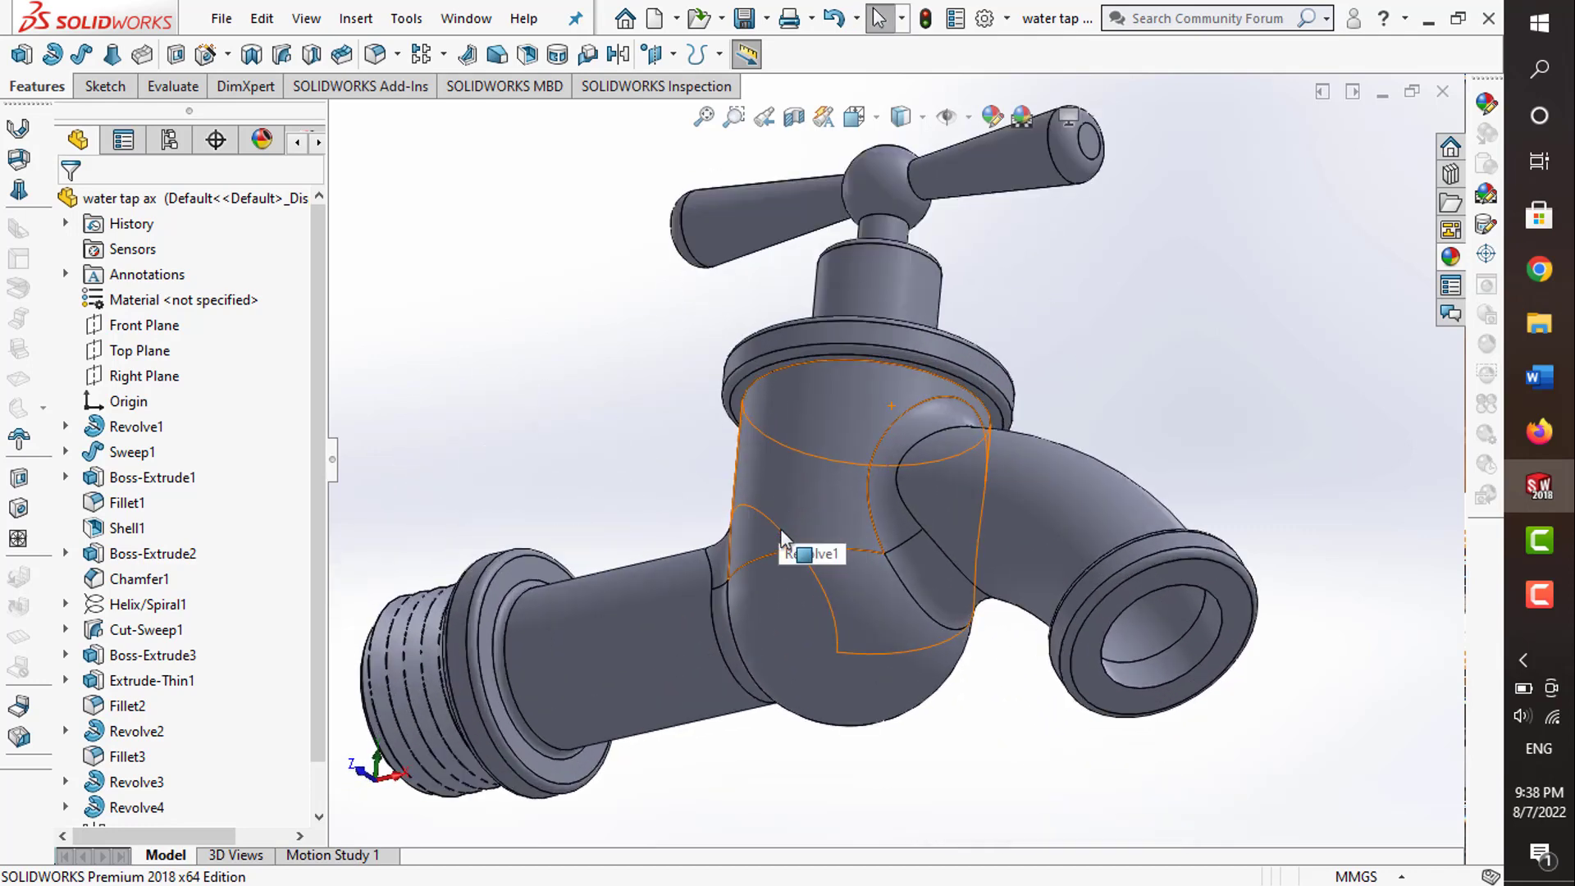